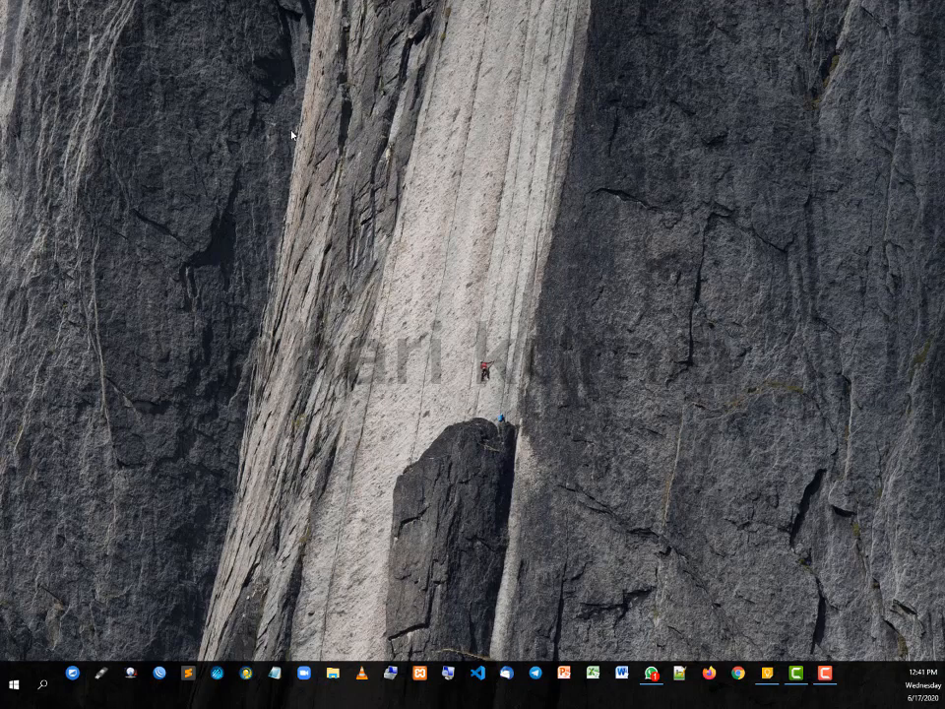
pyautogui.rightClick(291, 135)
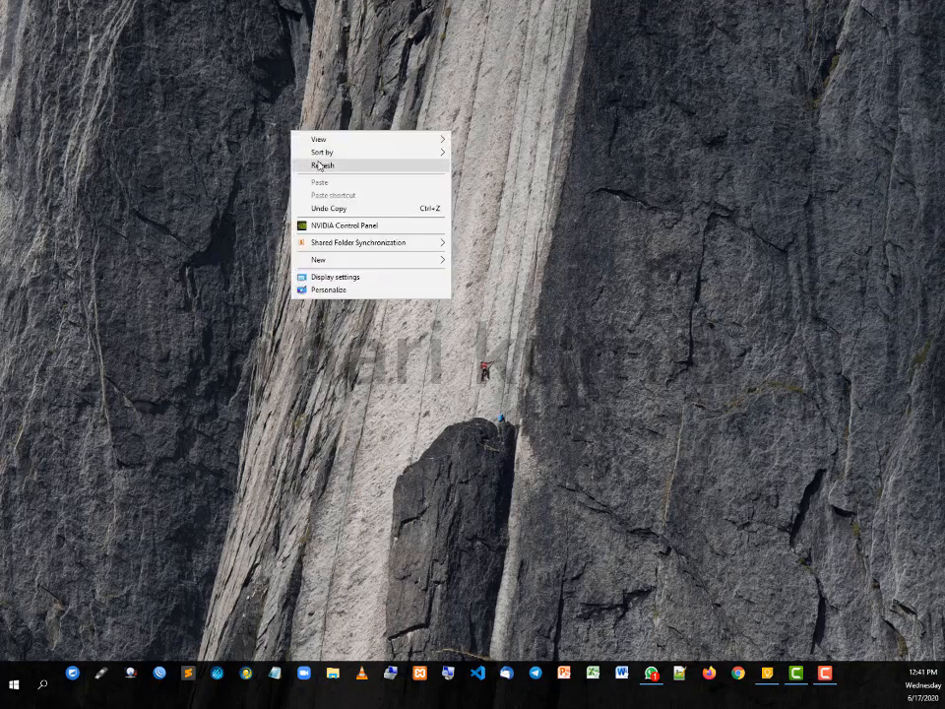
pyautogui.click(315, 165)
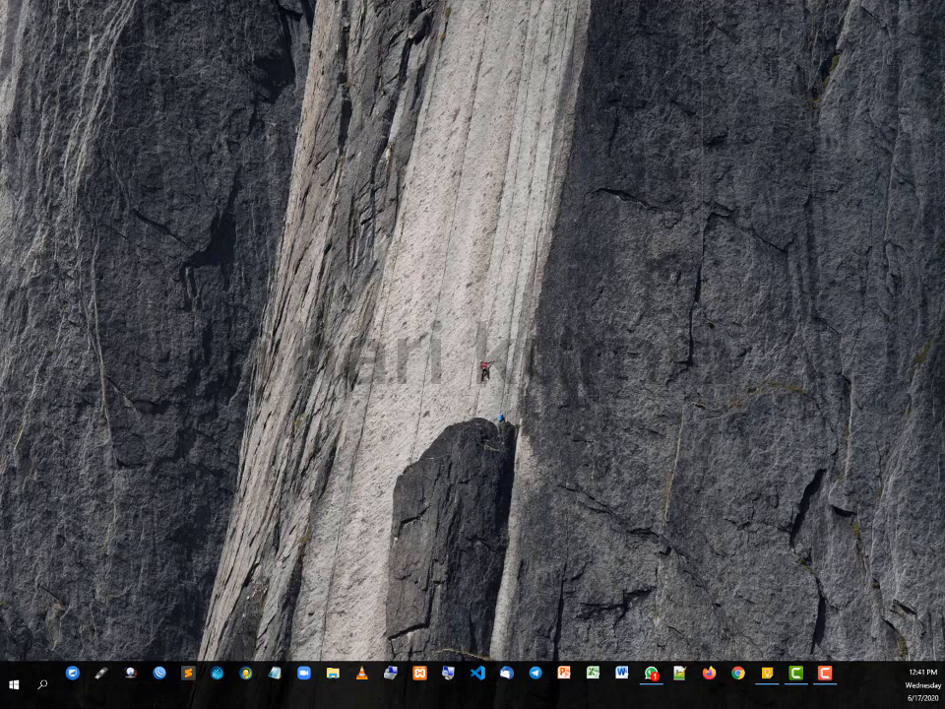
pyautogui.rightClick(405, 80)
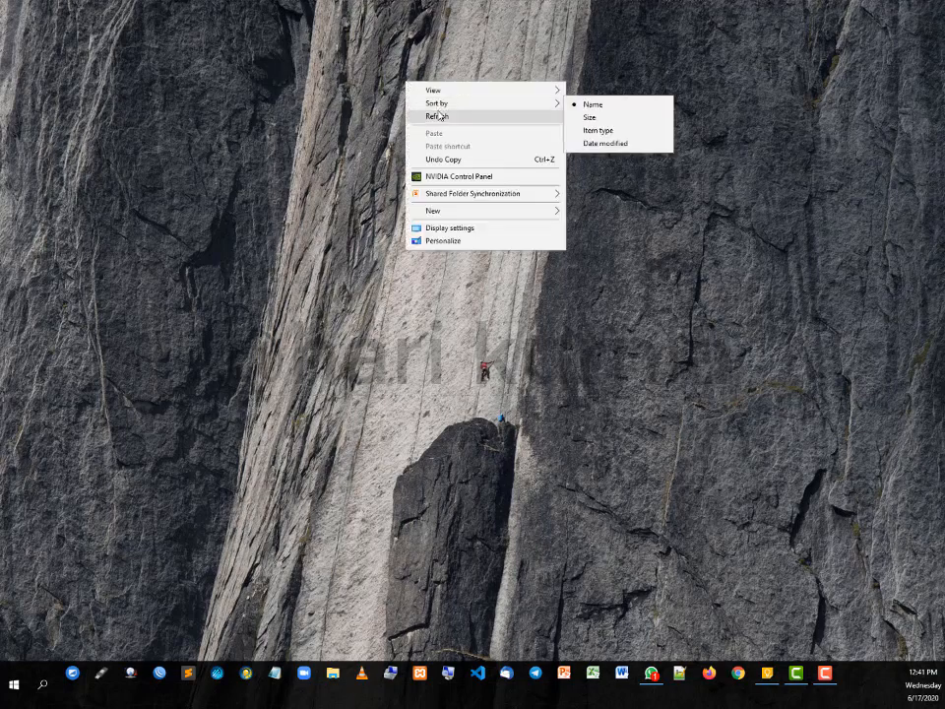
pyautogui.click(439, 117)
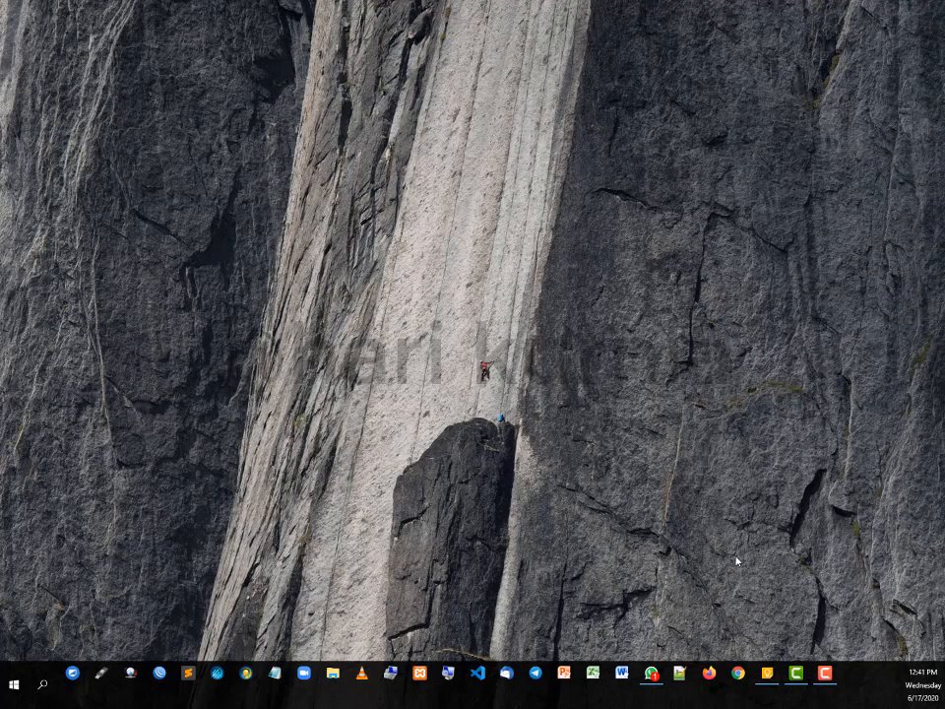
# Step: Open the bookmarked it.elearning-smkn5batam.net site in Chrome and go to its login page with the screen magnifier on
pyautogui.click(738, 672)
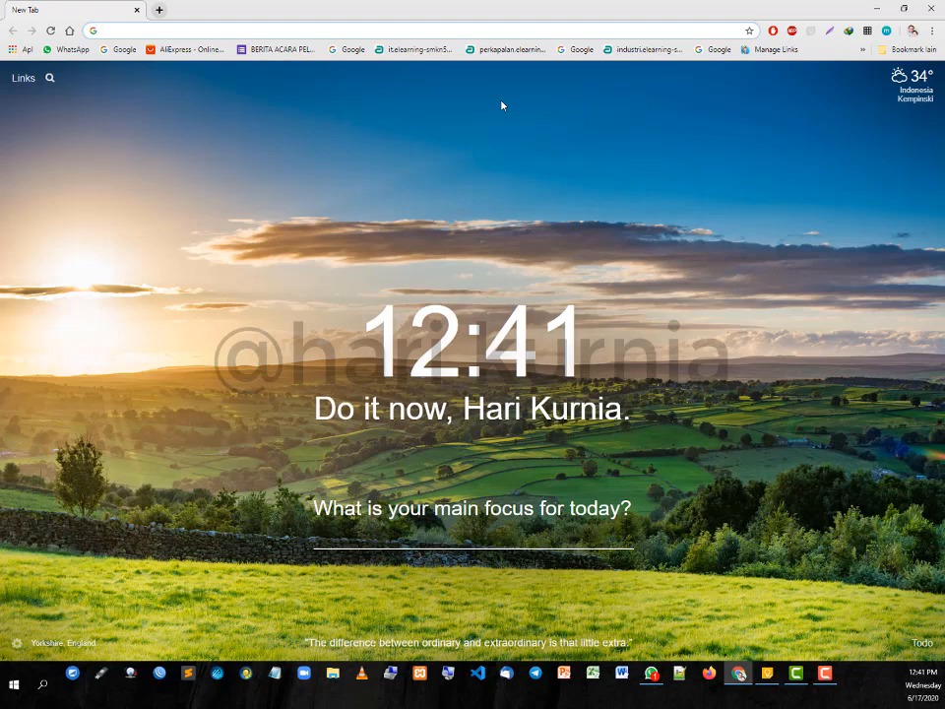
pyautogui.click(416, 50)
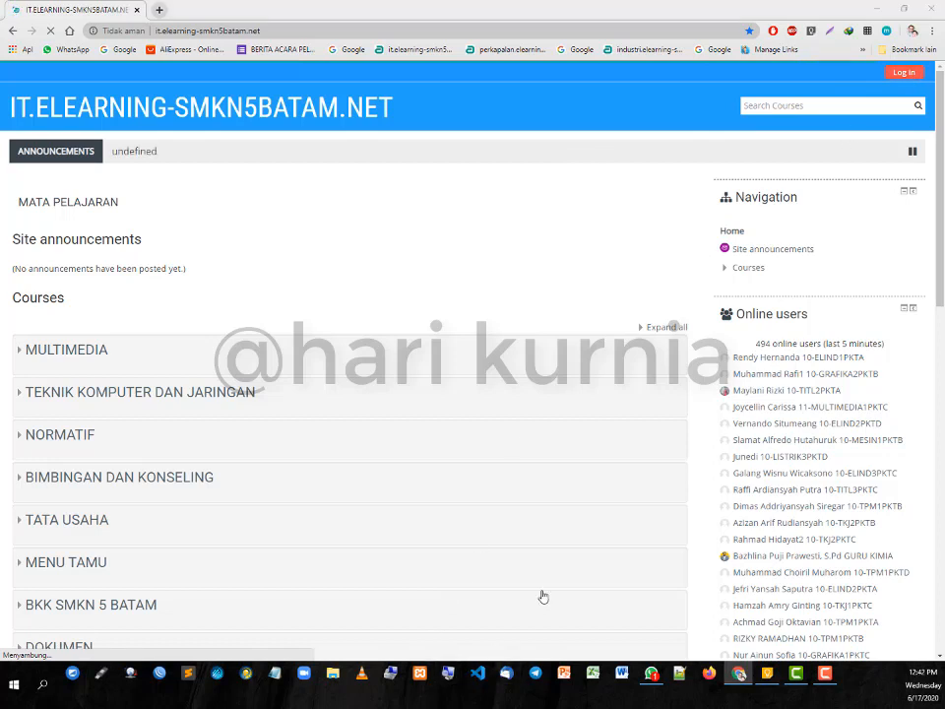
pyautogui.press('super+plus')
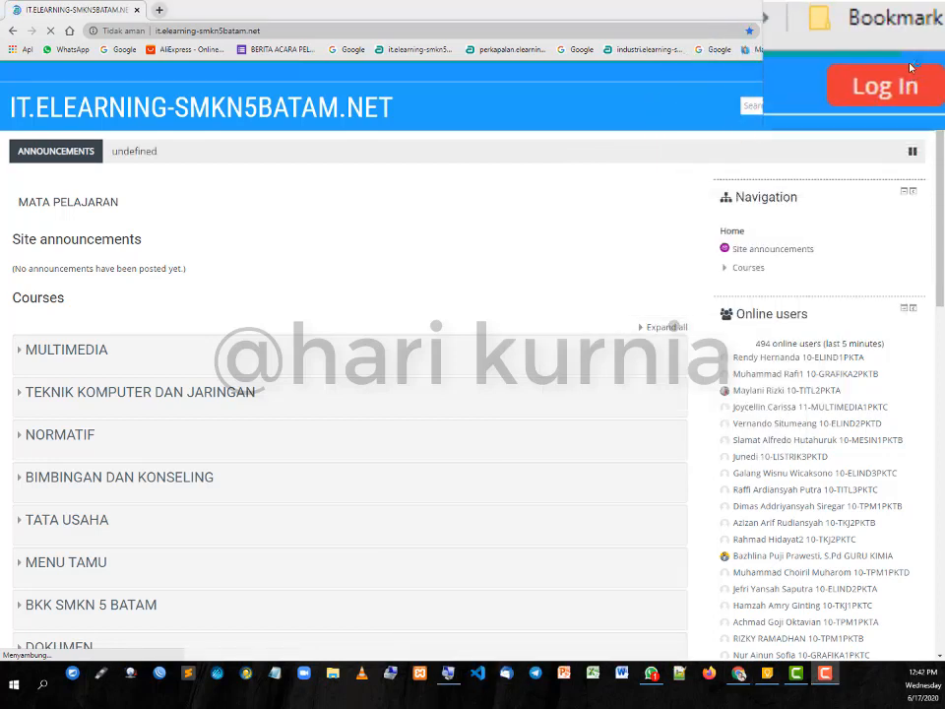
pyautogui.click(913, 85)
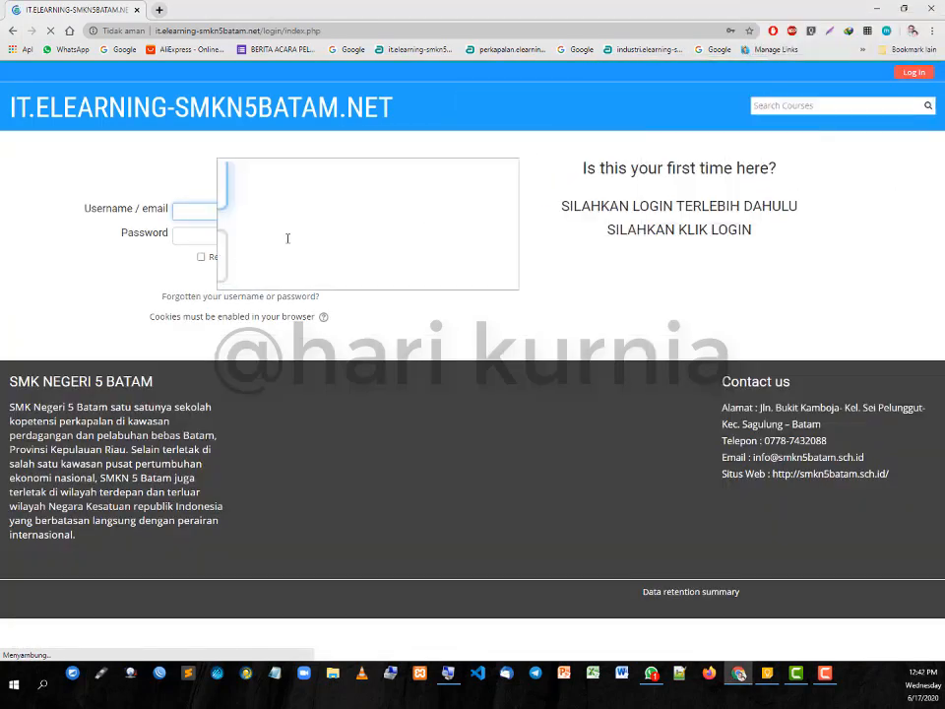
# Step: Log in with the saved administrator username and password, and close the screen magnifier
pyautogui.click(197, 209)
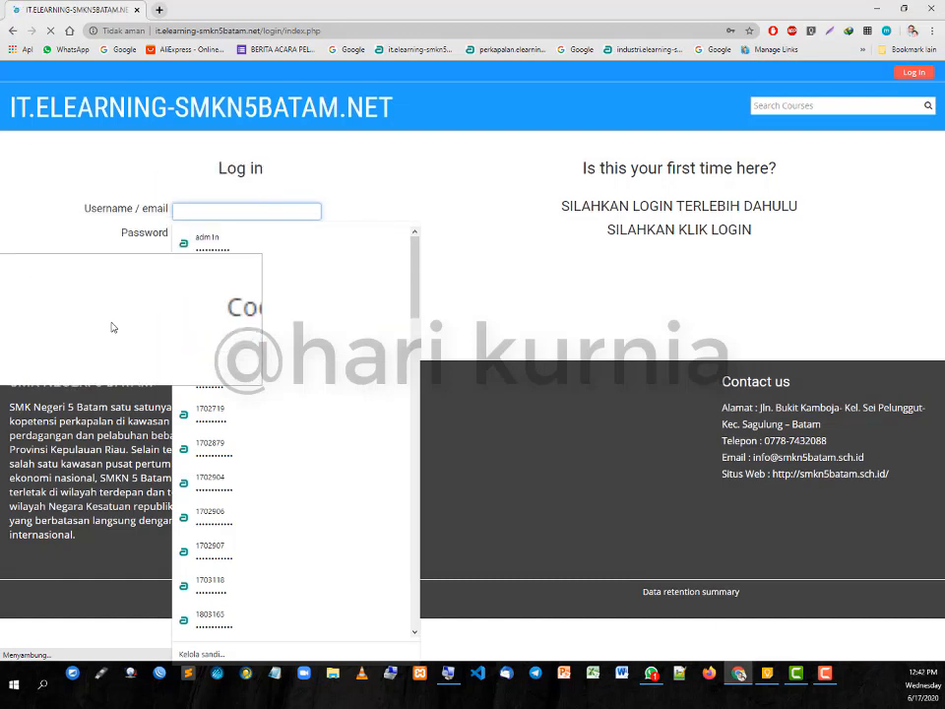
pyautogui.click(115, 323)
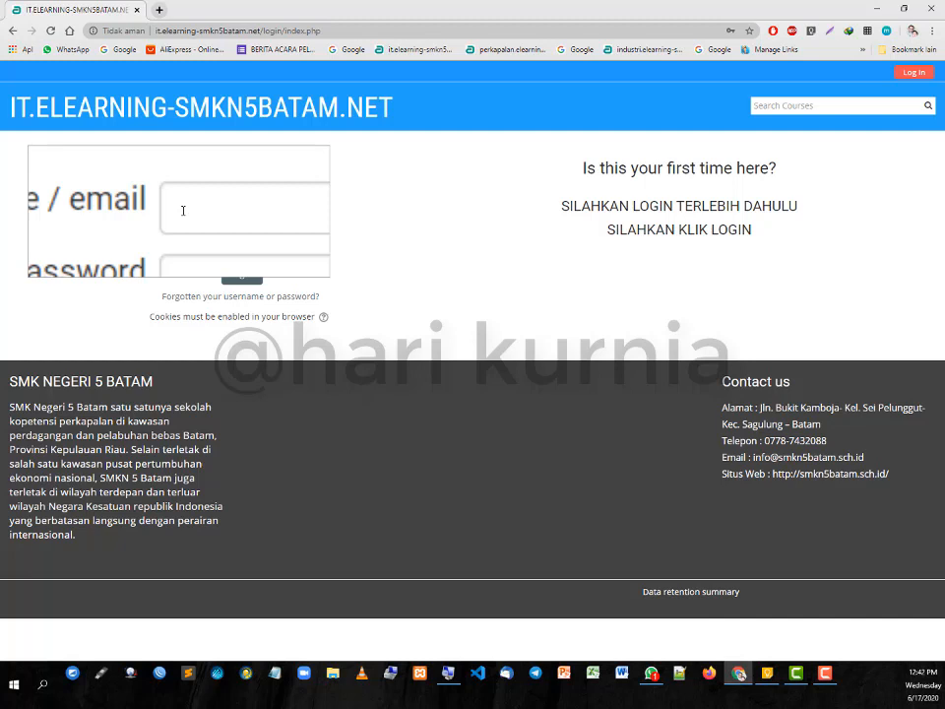
pyautogui.click(182, 210)
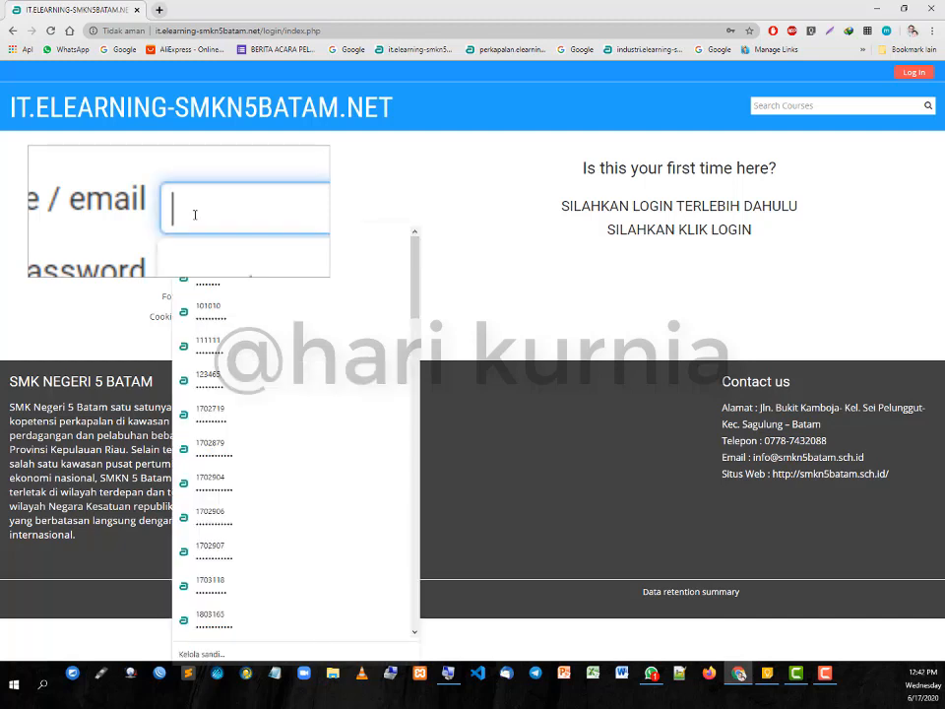
pyautogui.click(218, 247)
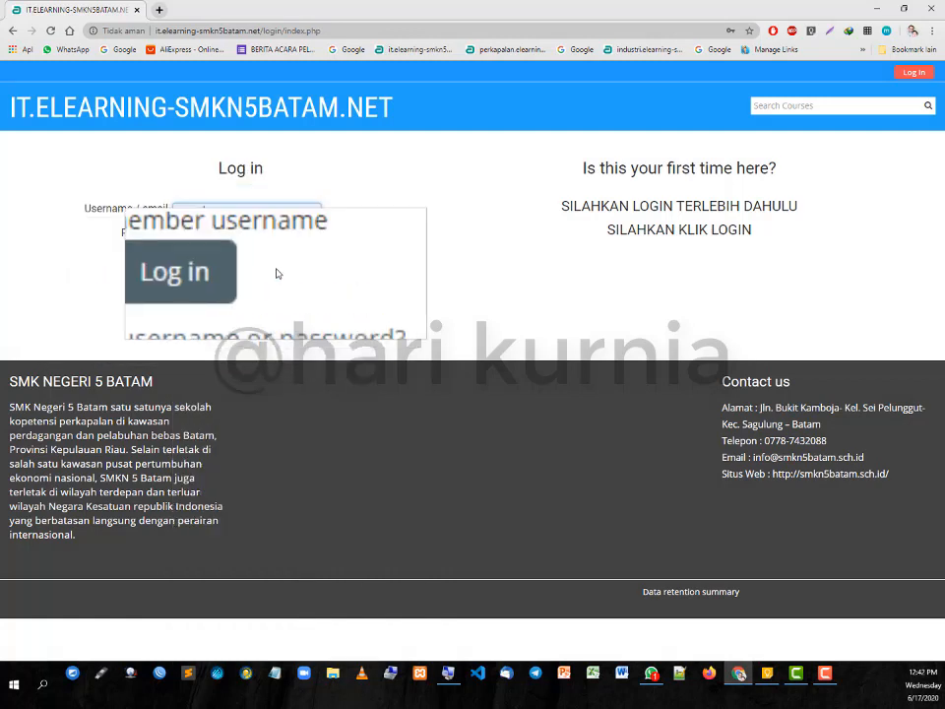
pyautogui.click(237, 274)
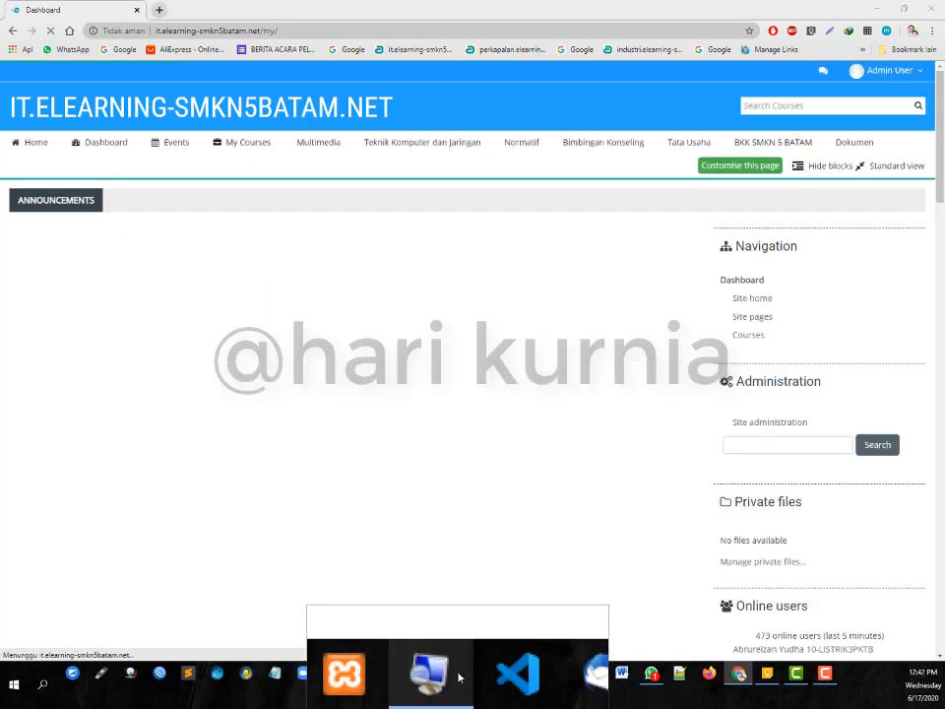
pyautogui.rightClick(459, 676)
pyautogui.click(460, 650)
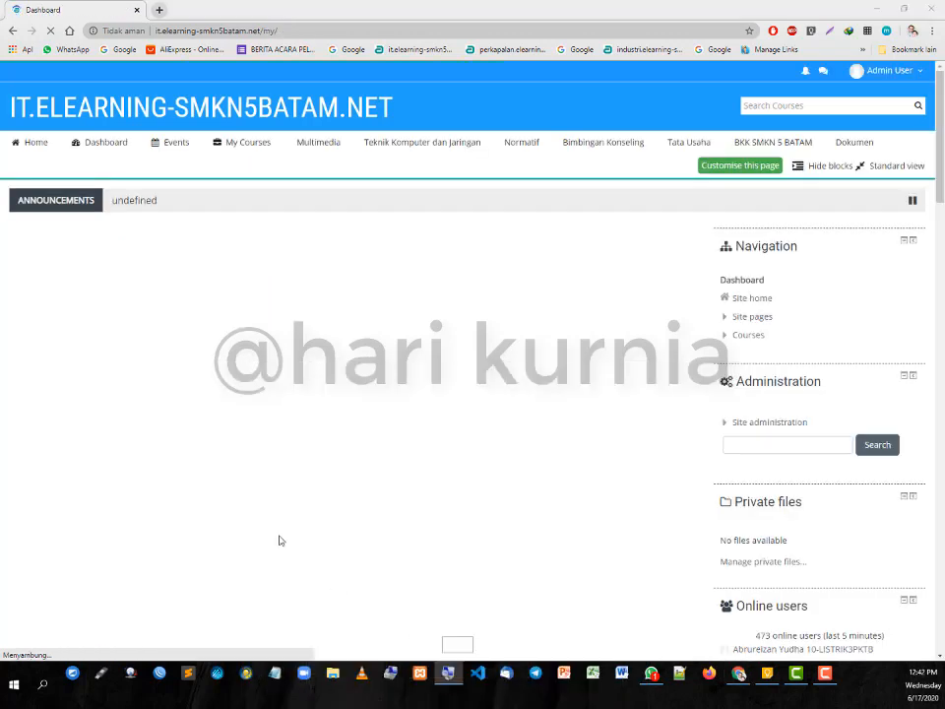
# Step: From the site home, view the TEKNIK KOMPUTER DAN JARINGAN course category and go back
pyautogui.click(42, 142)
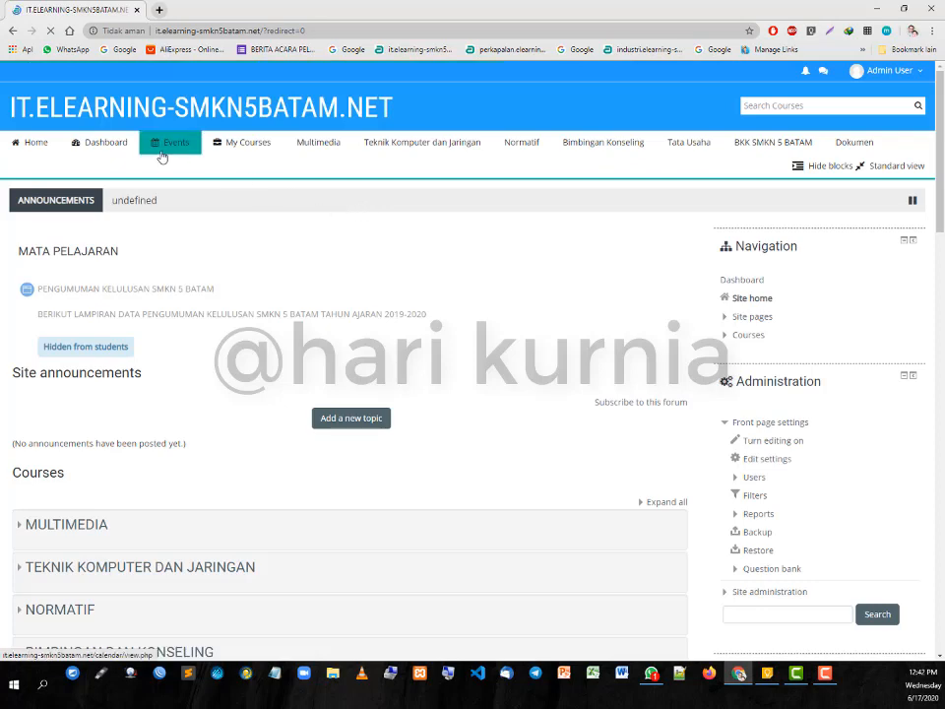
pyautogui.moveTo(247, 148)
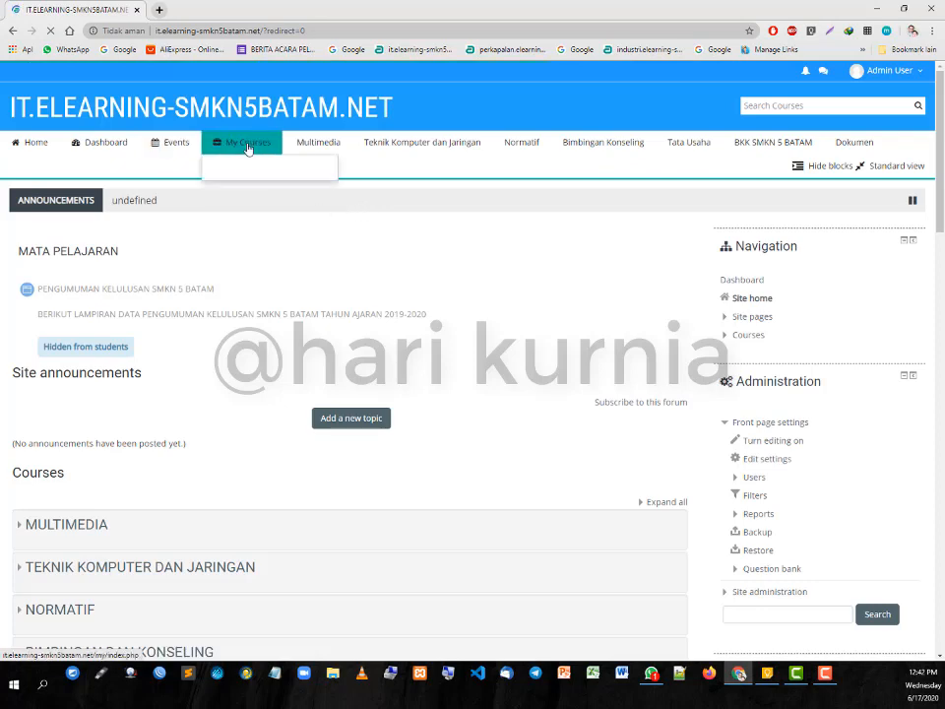
pyautogui.scroll(-5, 401, 511)
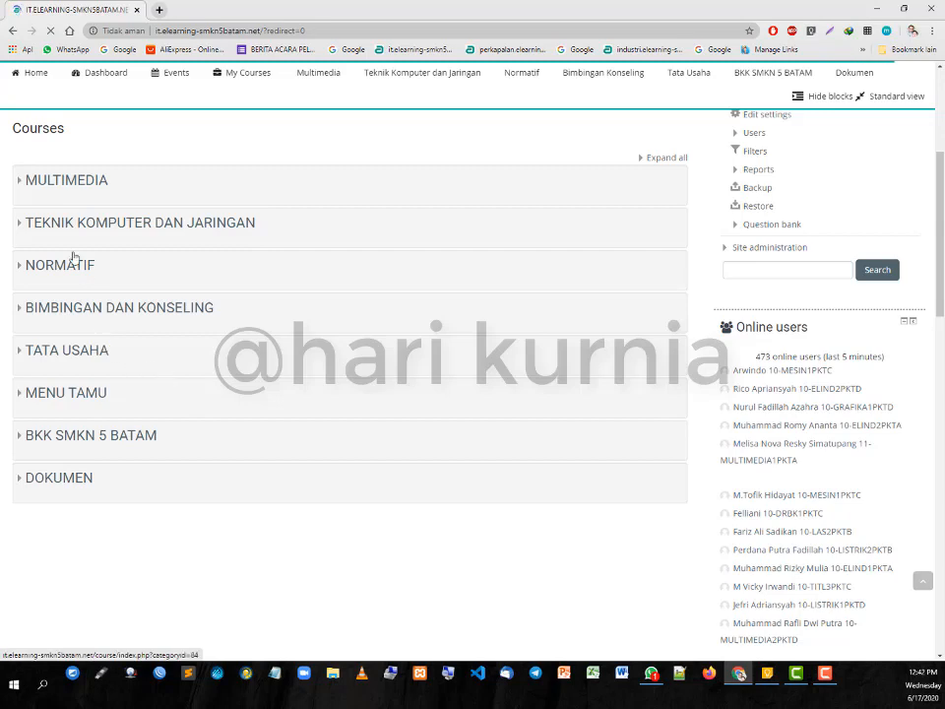
pyautogui.click(65, 223)
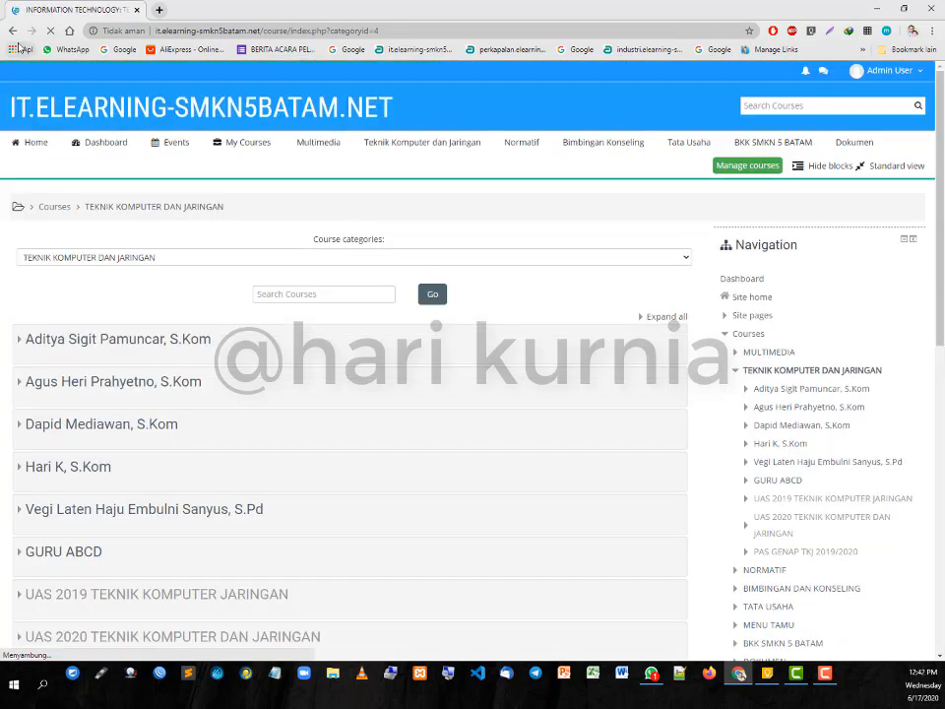
pyautogui.click(14, 48)
pyautogui.click(13, 30)
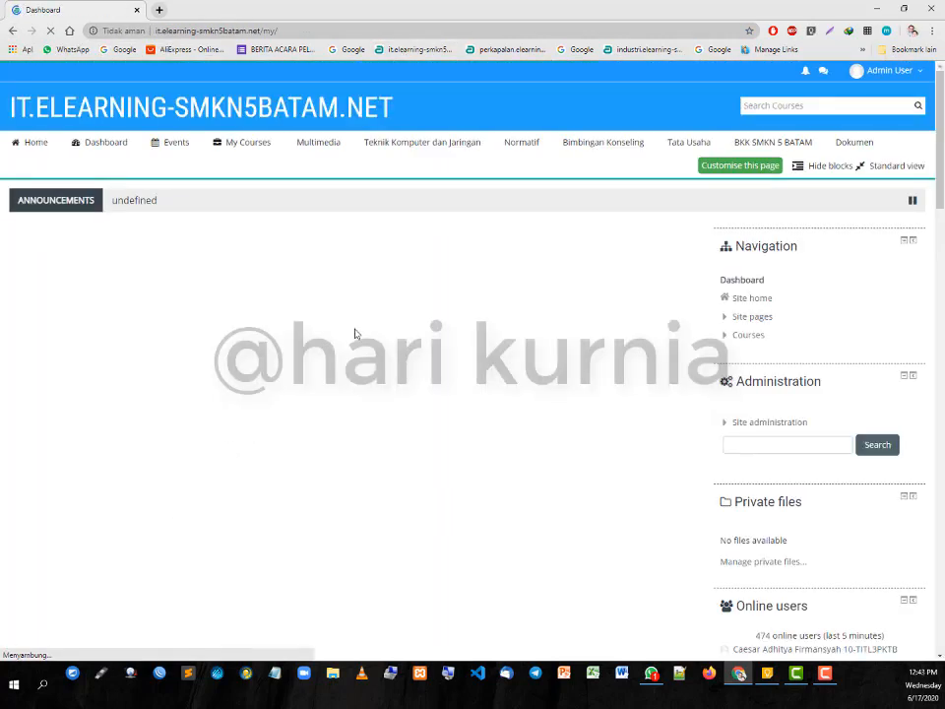
# Step: From the site home, browse NORMATIF and its AGAMA ISLAM subcategory, and view the PAS GENAP PAI 2019/2020 courses
pyautogui.click(30, 145)
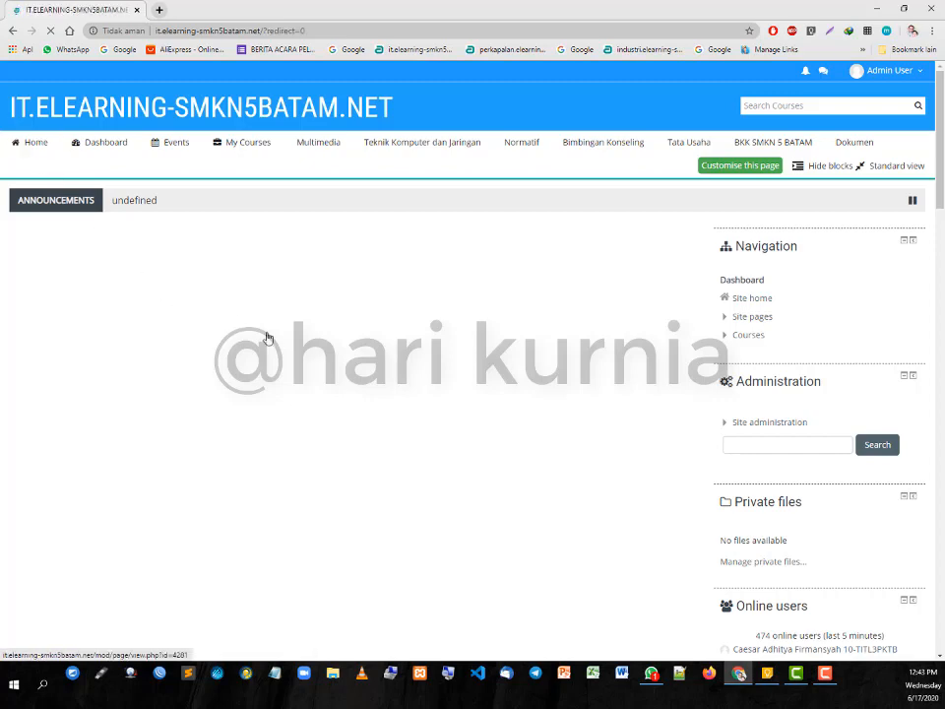
pyautogui.scroll(-3, 246, 436)
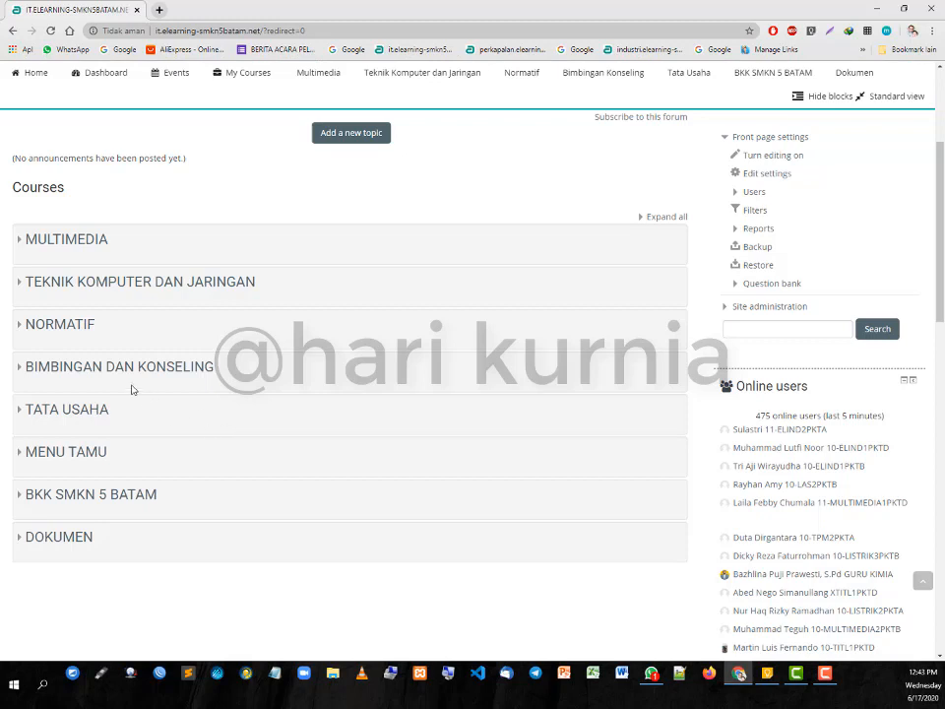
pyautogui.click(69, 328)
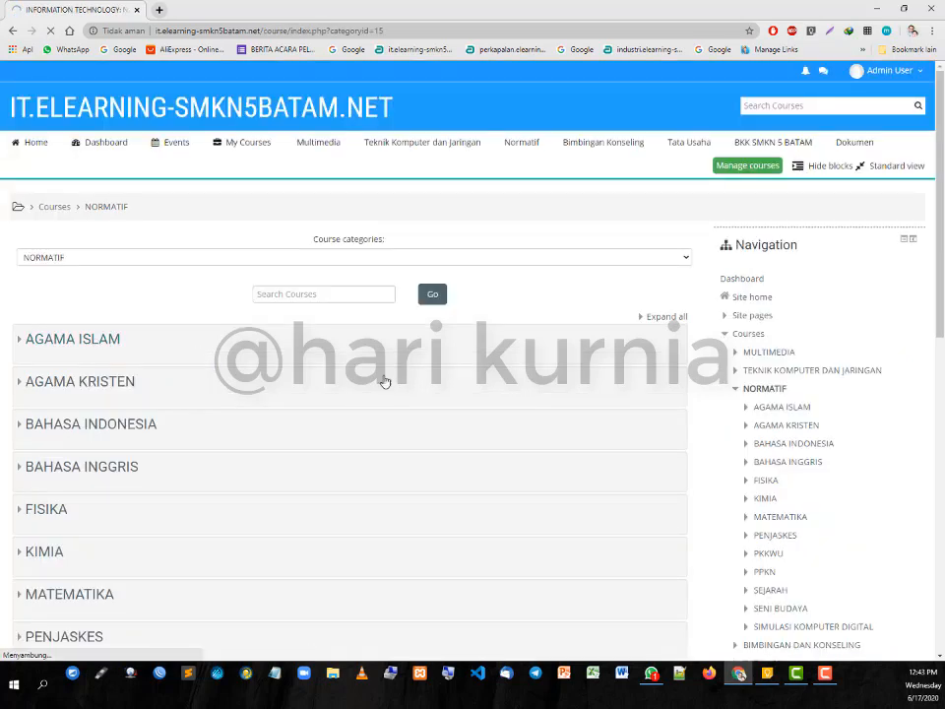
pyautogui.scroll(-5, 449, 388)
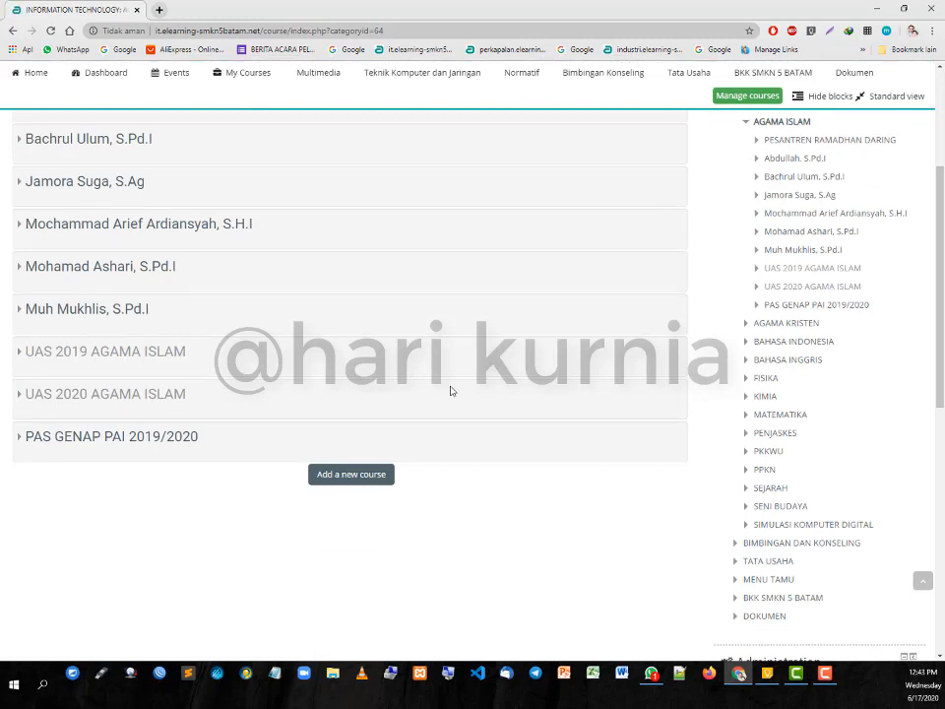
pyautogui.click(78, 436)
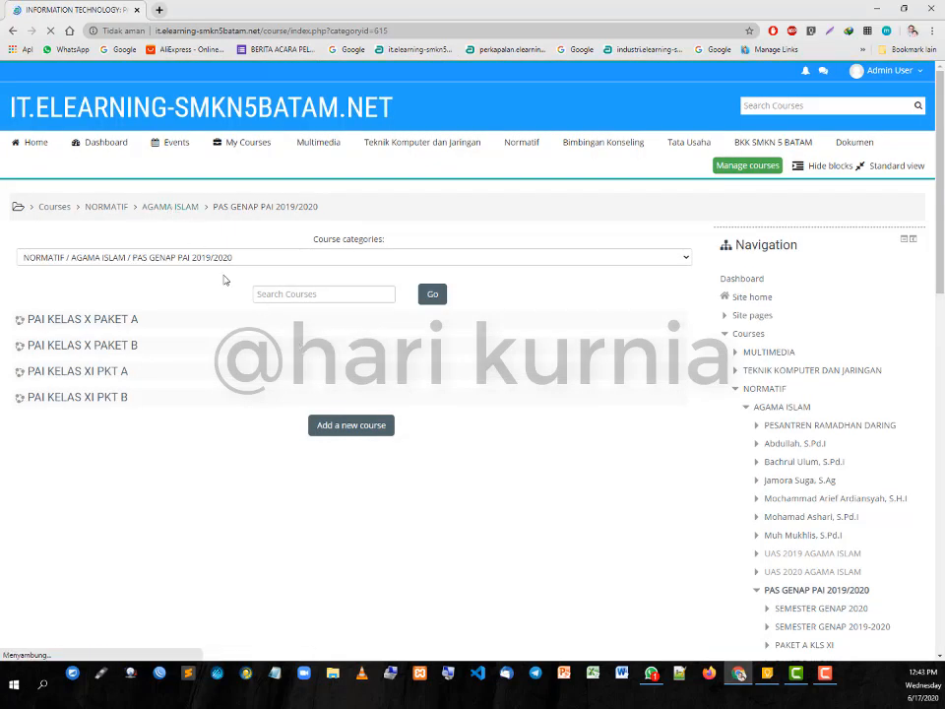
pyautogui.scroll(-1, 237, 403)
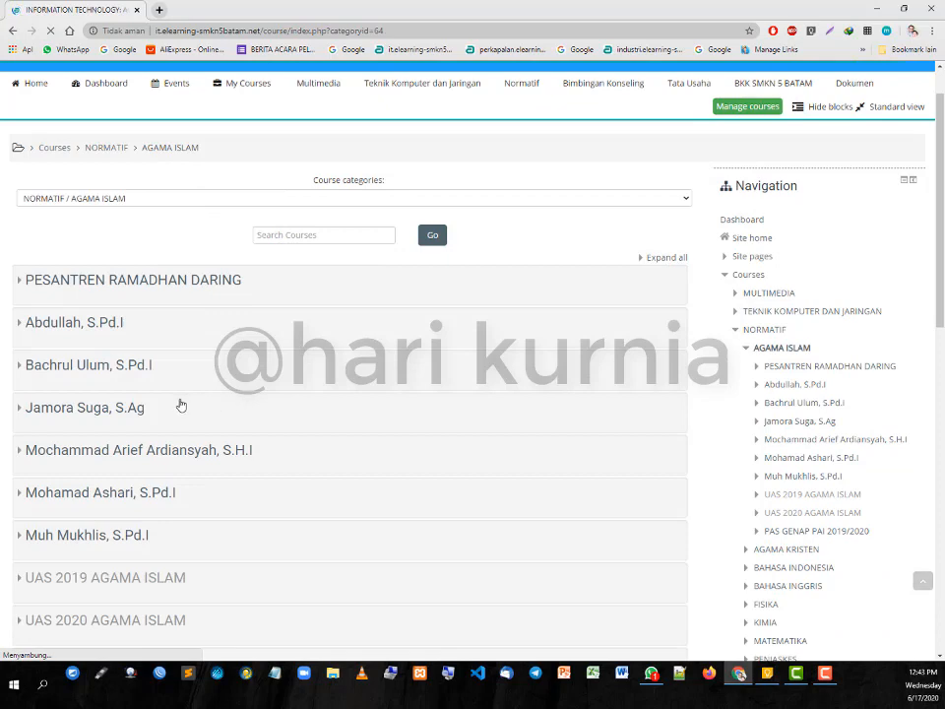
# Step: Open the second teacher's category under AGAMA ISLAM and enter the KELAS X course MATERI PAI & QUIZ KLS X
pyautogui.click(123, 374)
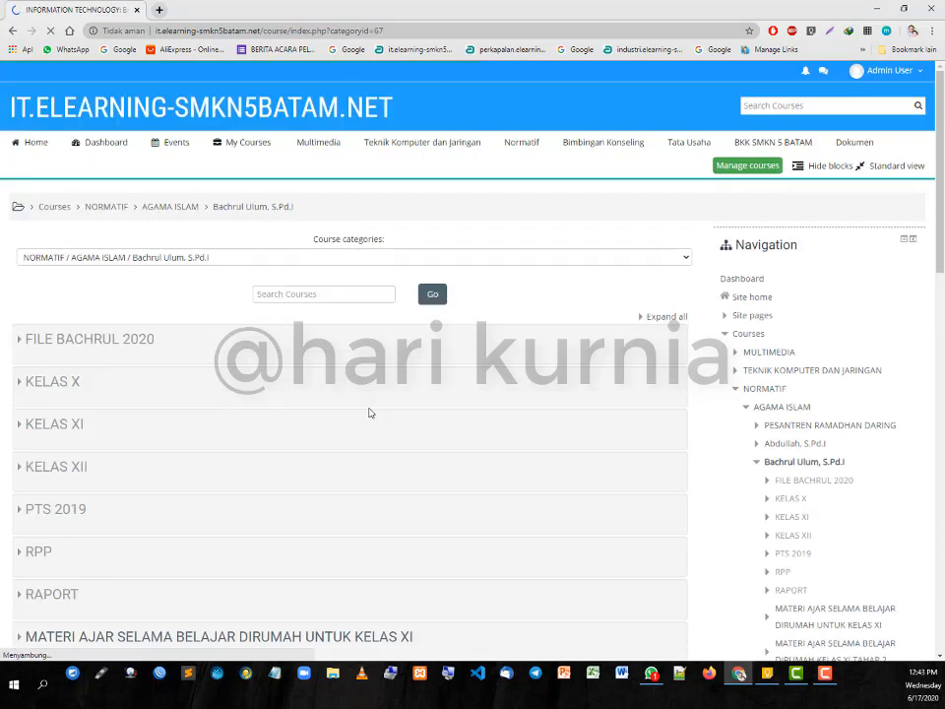
pyautogui.scroll(-5, 370, 411)
pyautogui.scroll(1, 148, 354)
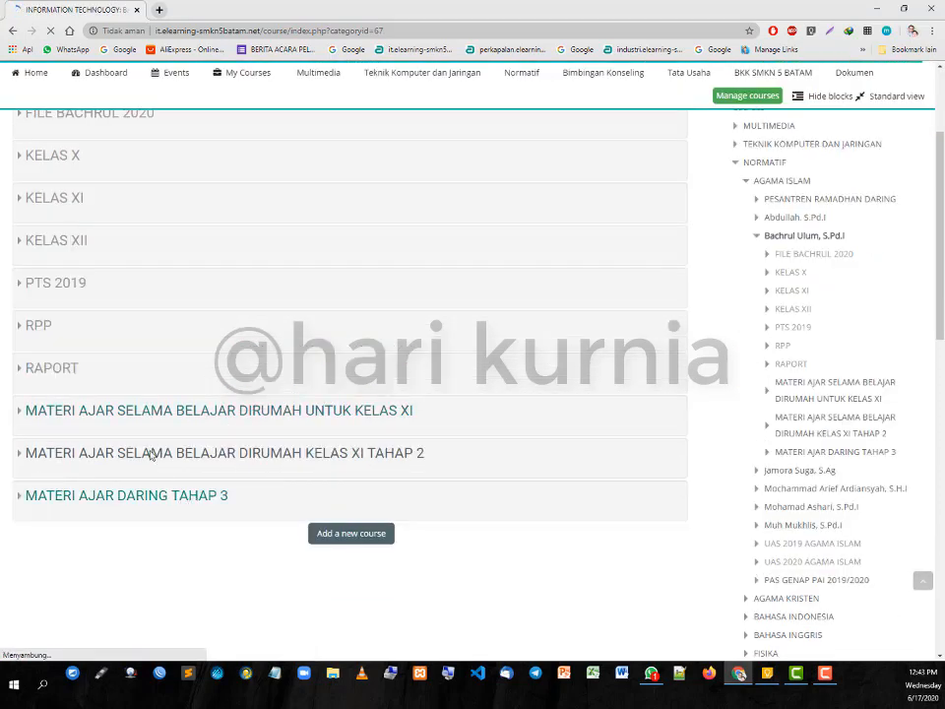
pyautogui.scroll(2, 151, 276)
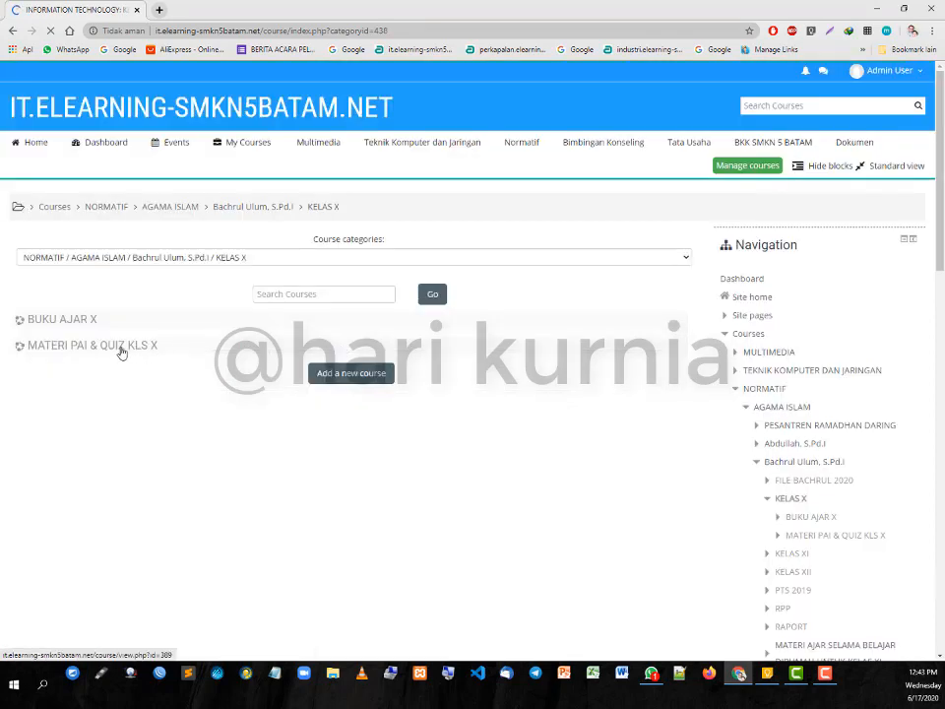
pyautogui.click(122, 349)
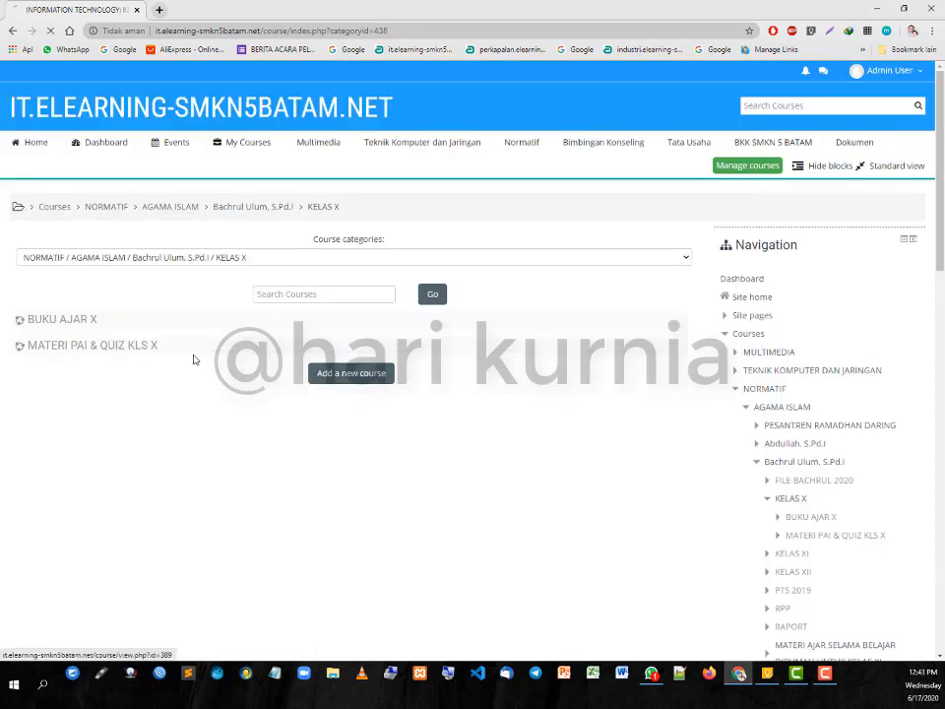
# Step: Look through the course's topics and open the OBYEKTIF quiz in the Bab I section
pyautogui.scroll(-3, 476, 365)
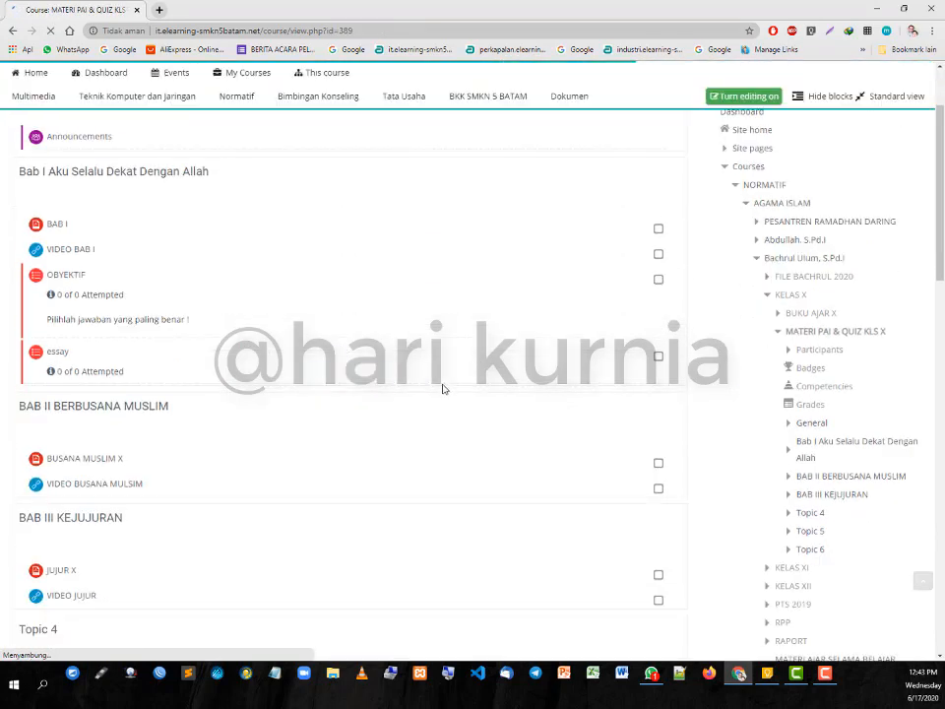
pyautogui.scroll(-1, 142, 464)
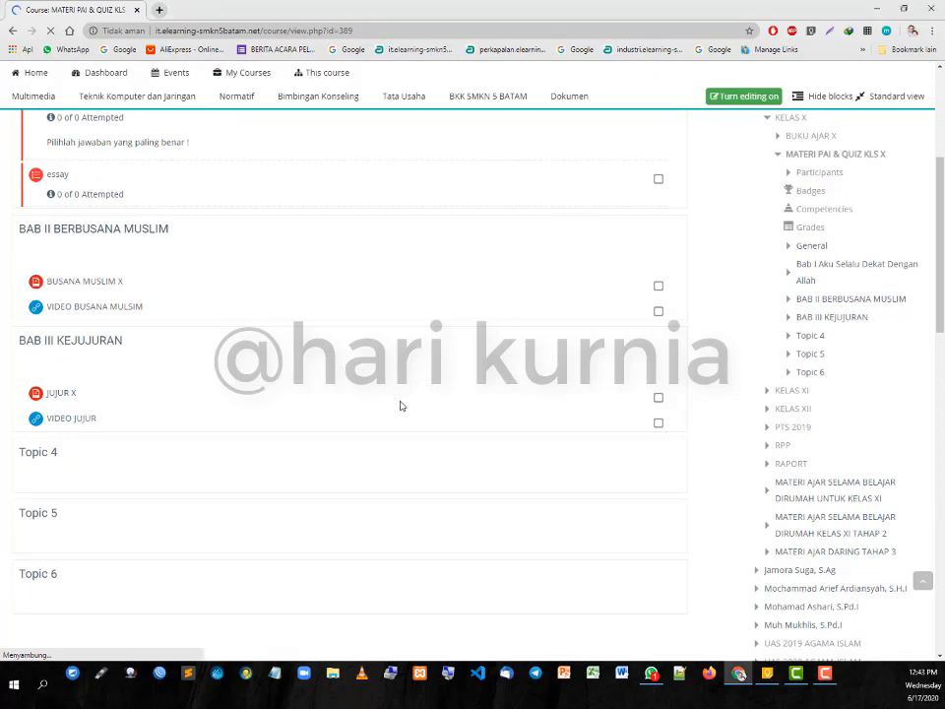
pyautogui.scroll(-2, 398, 404)
pyautogui.scroll(3, 354, 405)
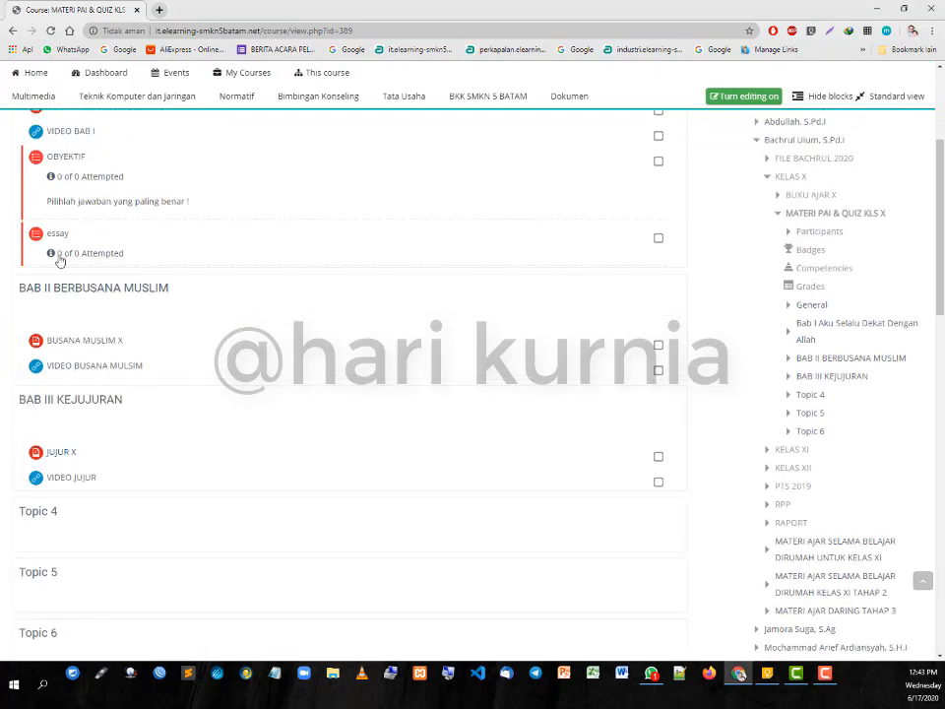
pyautogui.click(61, 157)
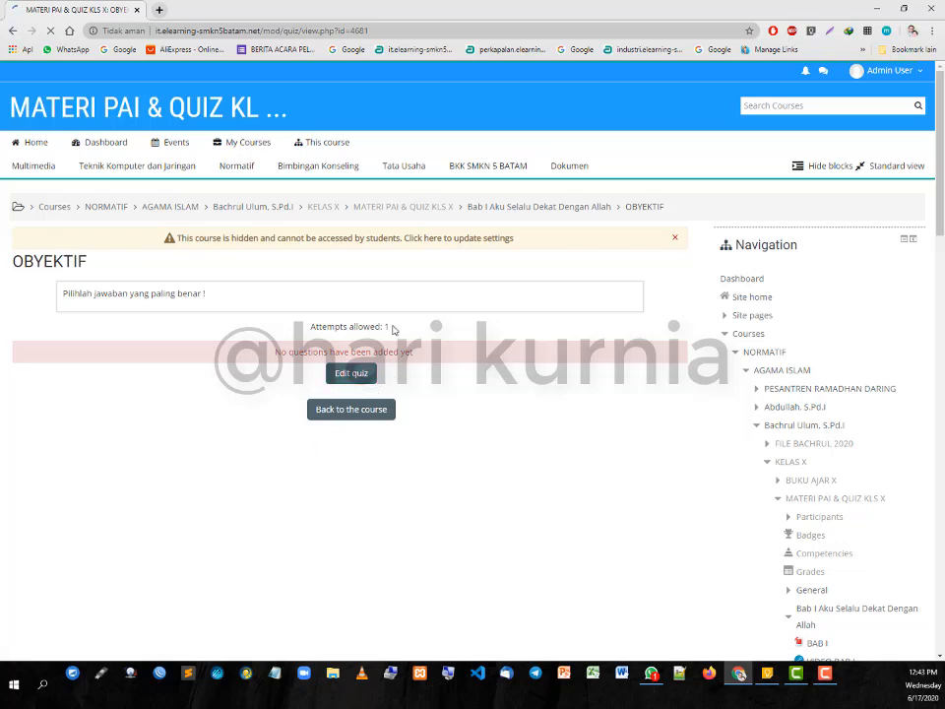
# Step: Return from the quiz to the teacher's category and view MATERI AJAR SELAMA BELAJAR DIRUMAH UNTUK KELAS XI
pyautogui.click(255, 208)
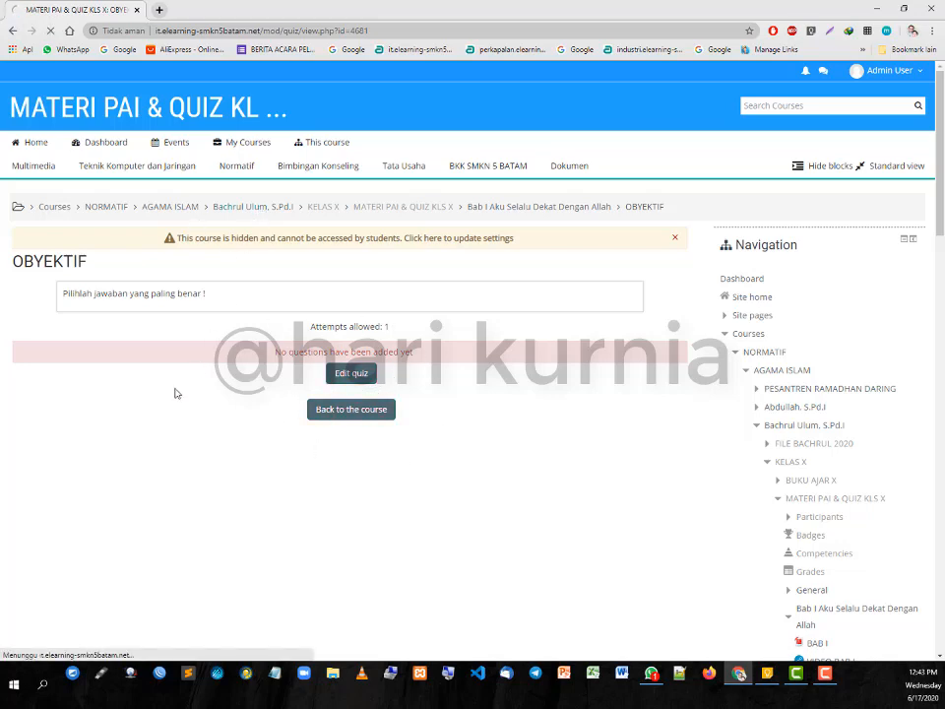
pyautogui.scroll(-5, 167, 393)
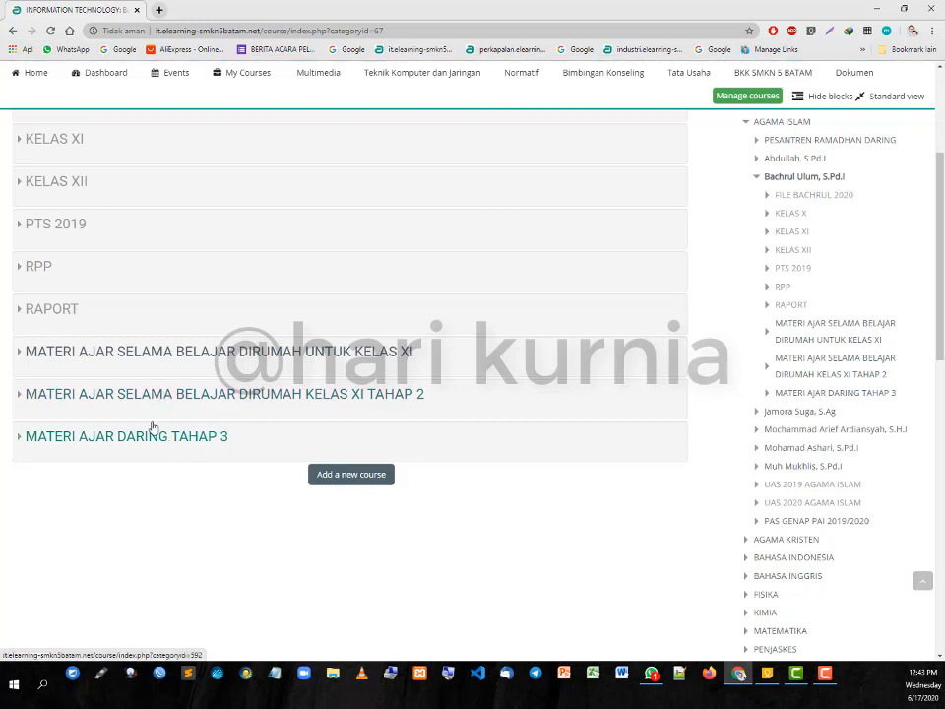
pyautogui.click(166, 352)
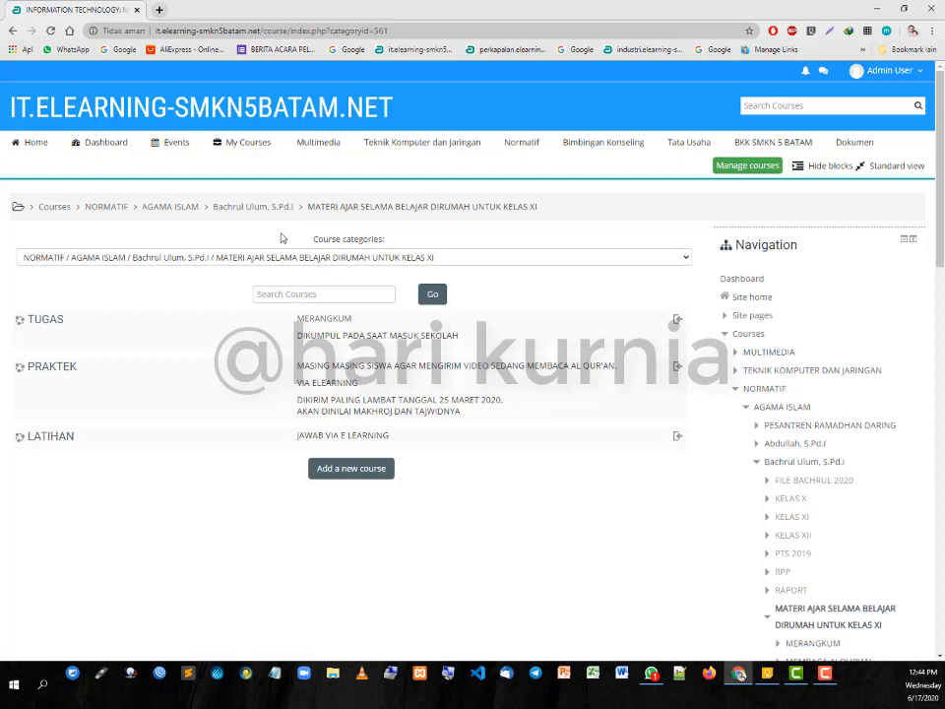
# Step: Go back up to AGAMA ISLAM, view the PAS GENAP PAI 2019/2020 courses and return to the AGAMA ISLAM category
pyautogui.click(224, 209)
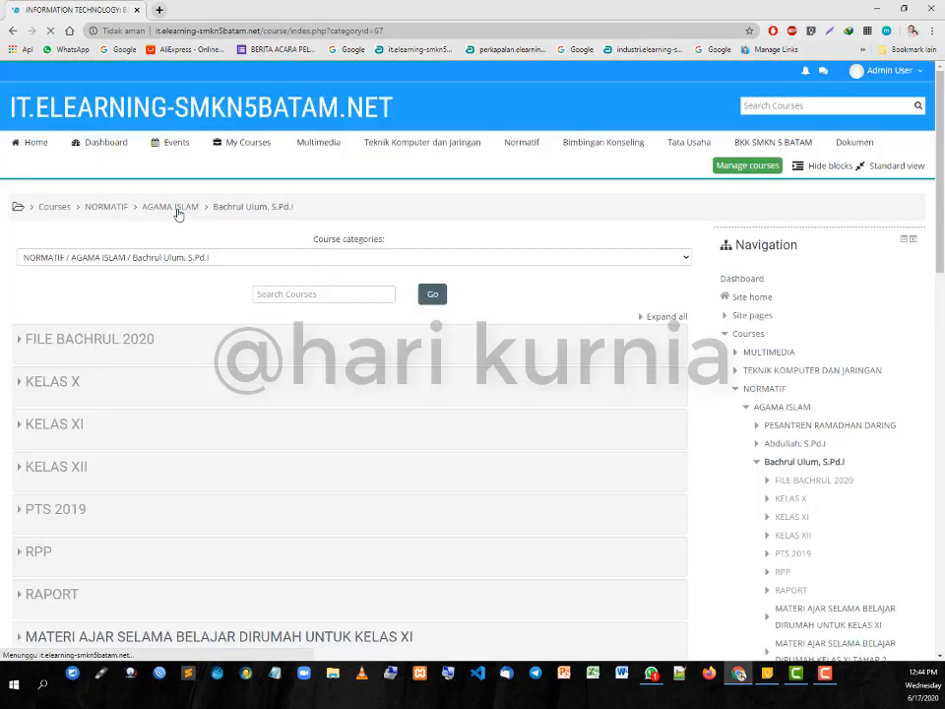
pyautogui.click(177, 211)
pyautogui.scroll(-4, 324, 436)
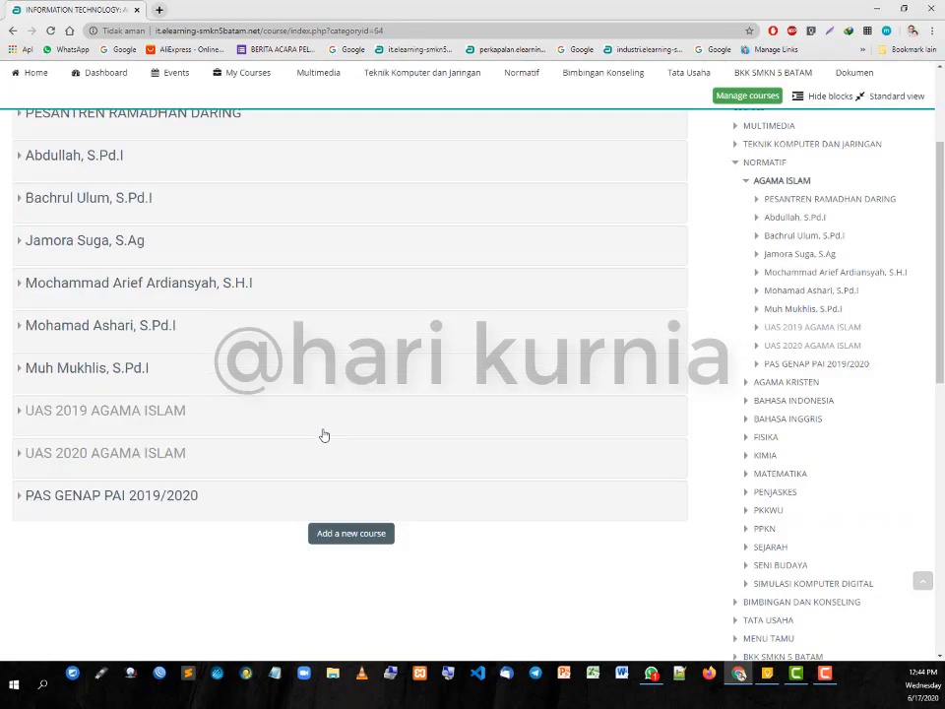
pyautogui.click(129, 441)
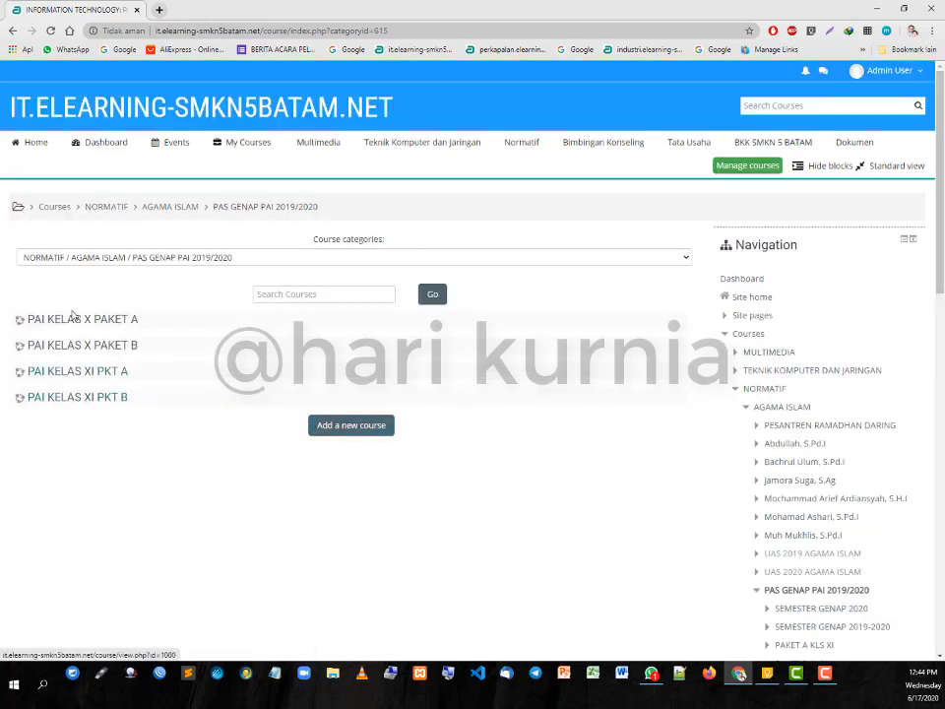
pyautogui.click(158, 210)
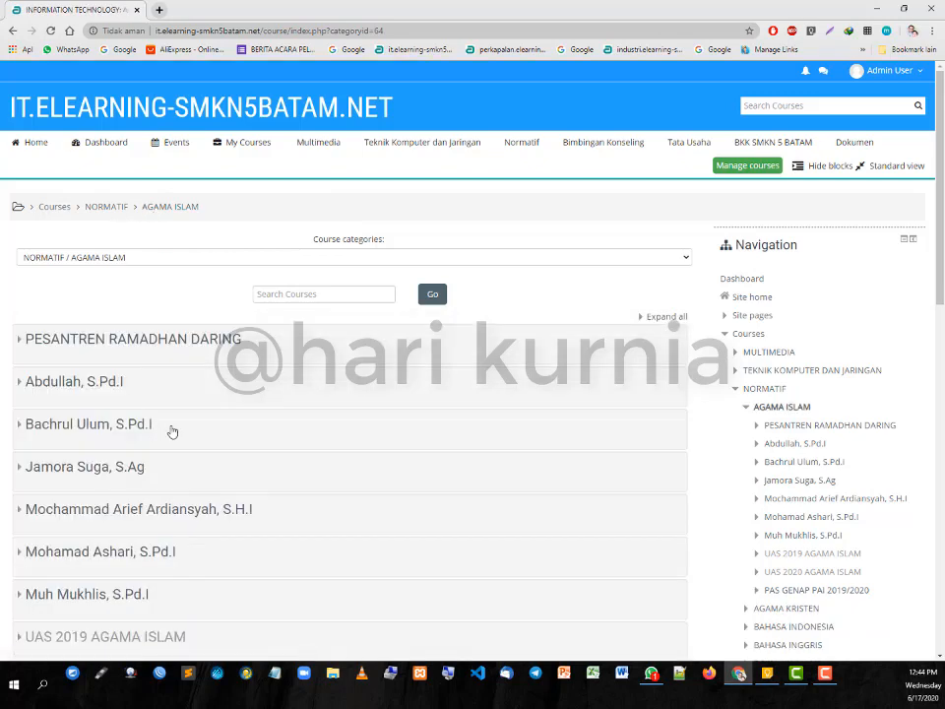
# Step: Go up to the NORMATIF category and look through its subject subcategories
pyautogui.click(105, 207)
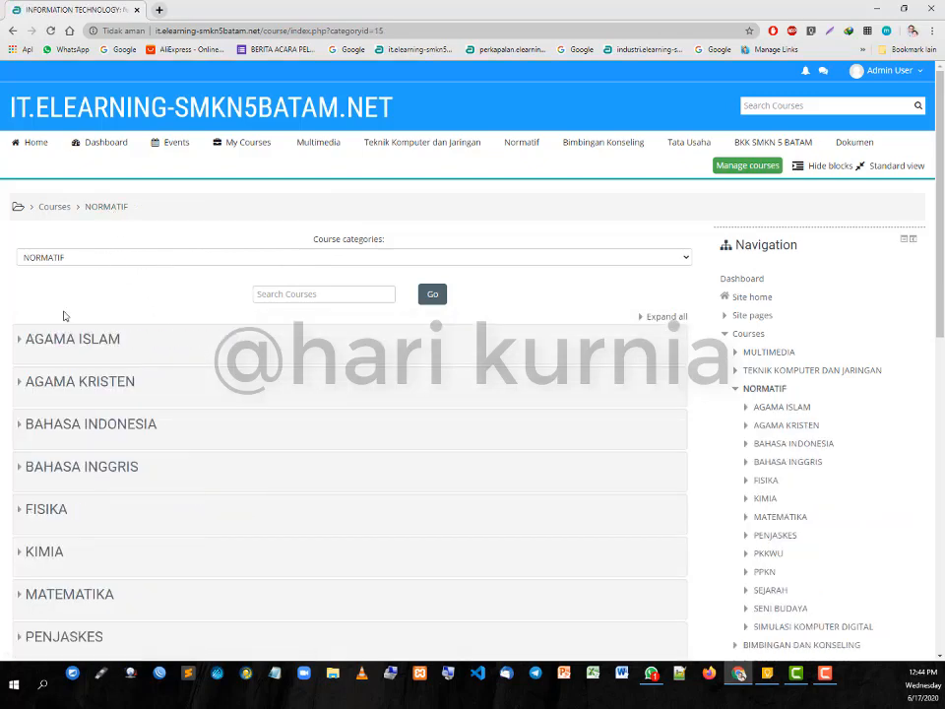
pyautogui.scroll(-3, 85, 474)
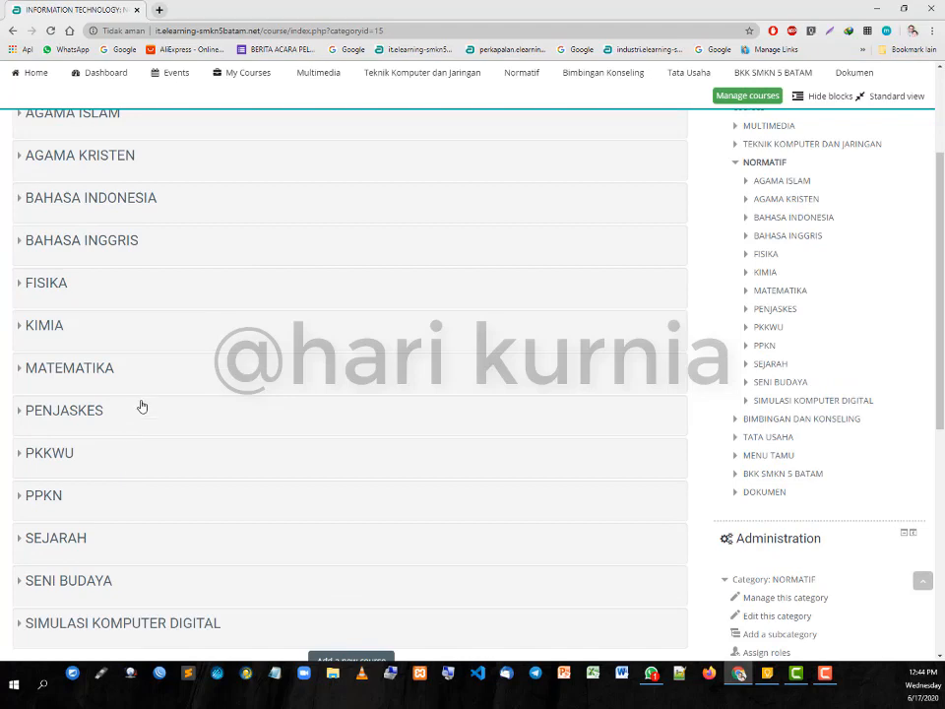
pyautogui.scroll(3, 70, 257)
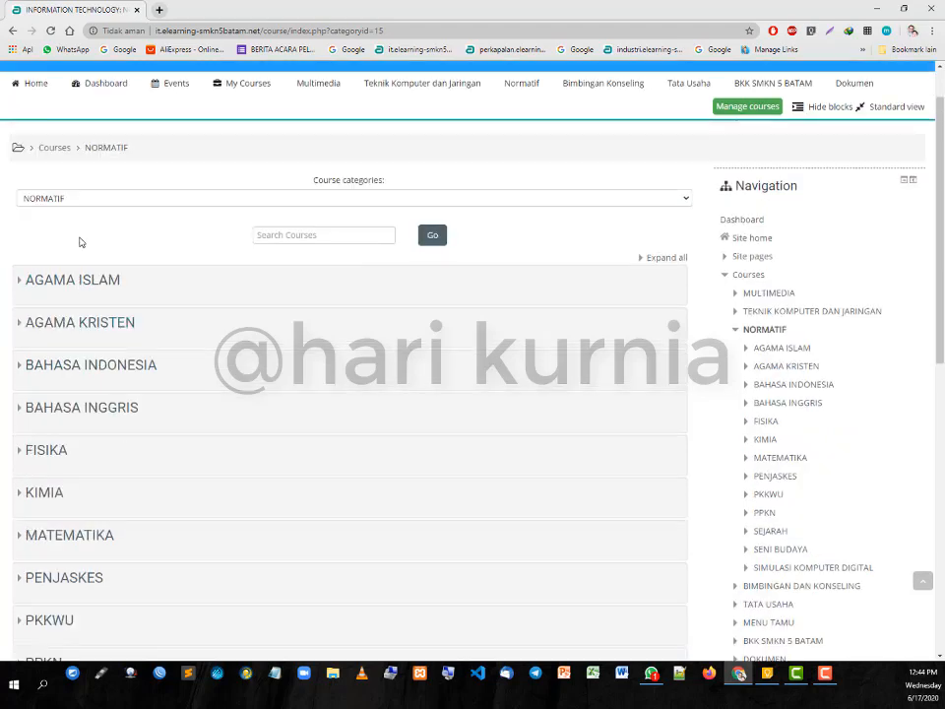
# Step: Open the second teacher's category under AGAMA ISLAM and start adding a new course there
pyautogui.click(58, 280)
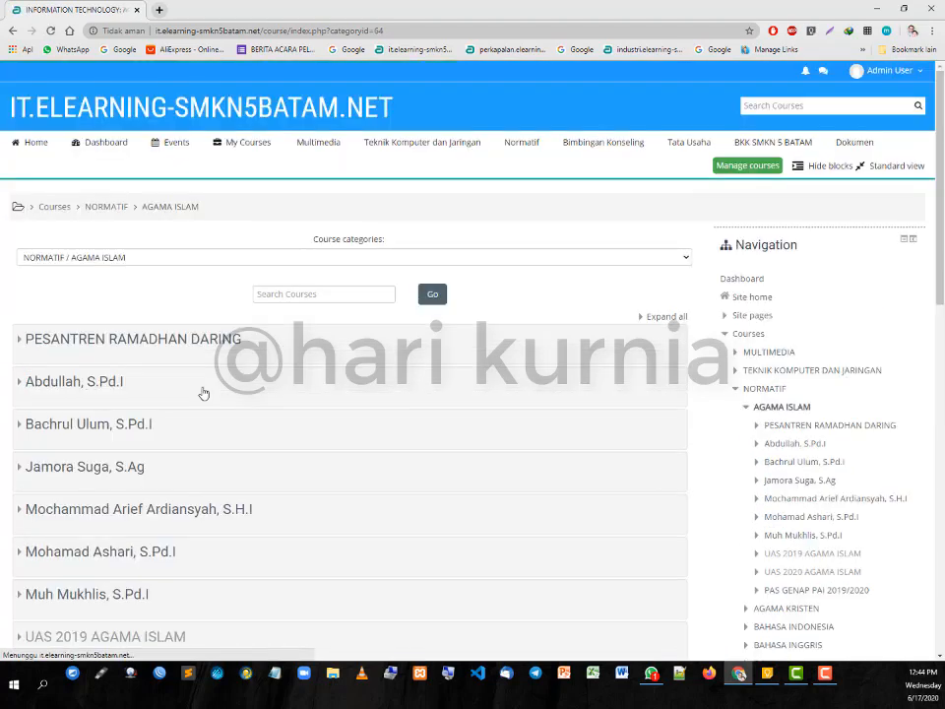
pyautogui.click(118, 426)
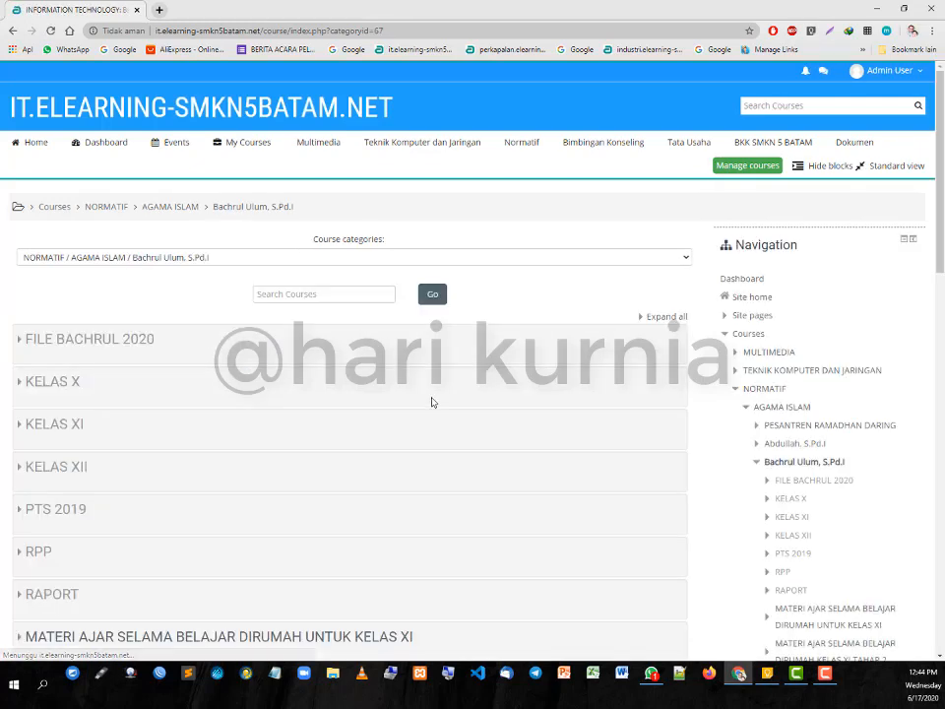
pyautogui.scroll(-3, 432, 403)
pyautogui.click(339, 532)
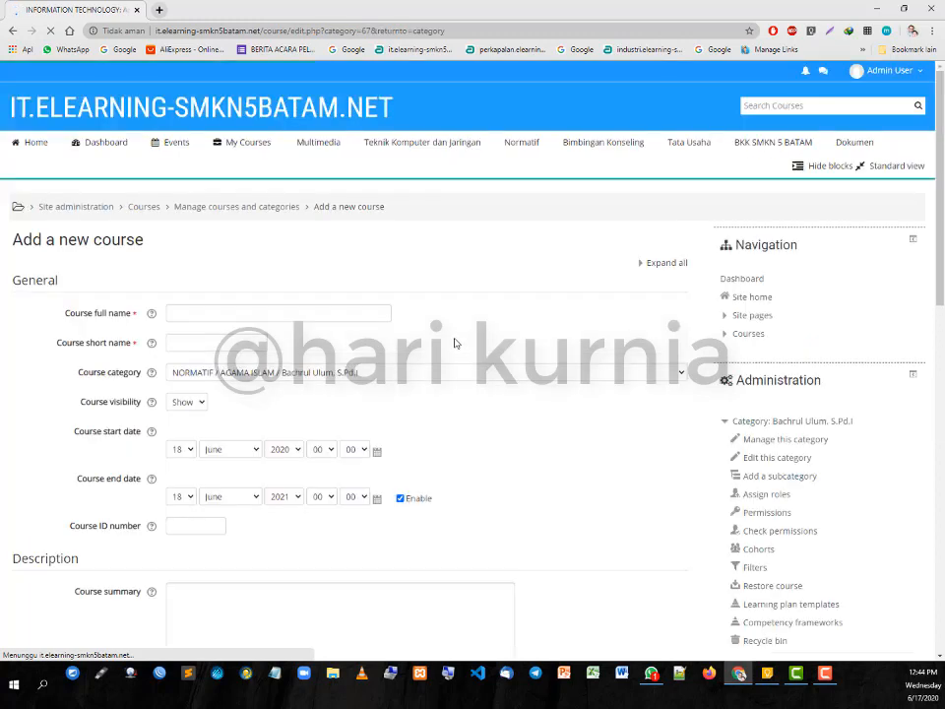
# Step: Enter BANK SOAL KELAS X as both the full name and the short name of the new course
pyautogui.click(318, 315)
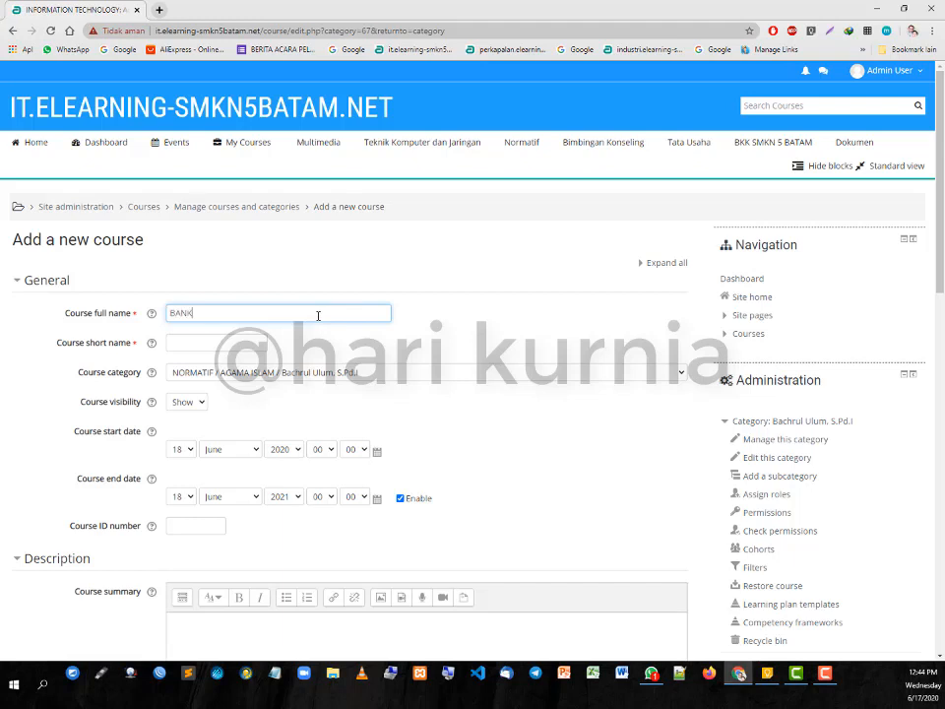
pyautogui.hotkey('ctrl', 'a')
pyautogui.click(318, 315)
pyautogui.hotkey('ctrl', 'a')
pyautogui.hotkey('ctrl', 'c')
pyautogui.press('BackSpace')
pyautogui.hotkey('ctrl', 'v')
pyautogui.press('Tab')
pyautogui.hotkey('ctrl', 'v')
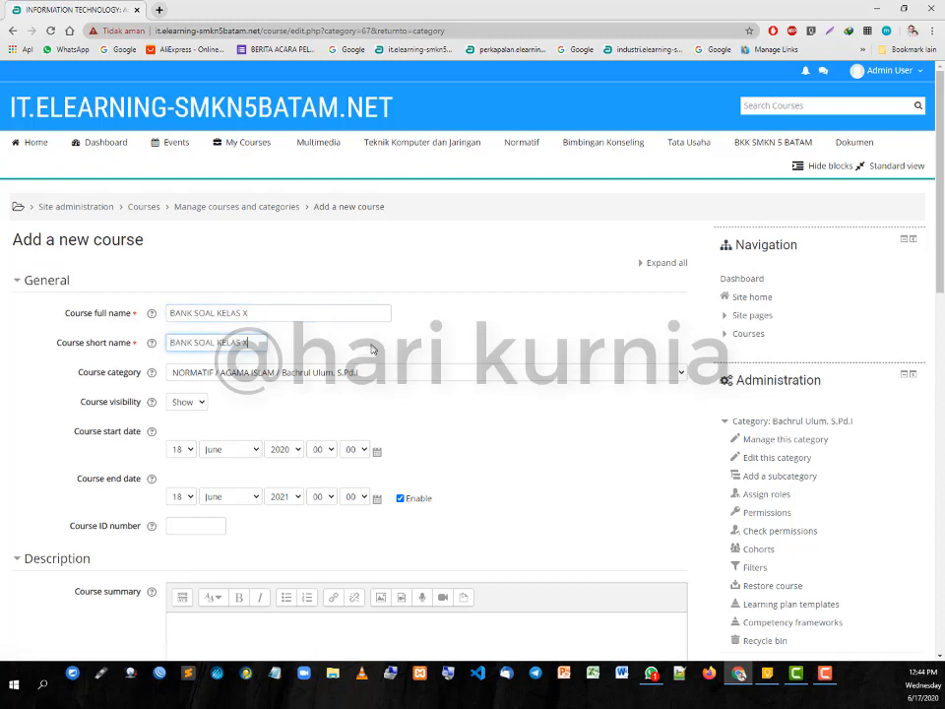
# Step: Save the new course with its other settings at their defaults and open its course page
pyautogui.scroll(-8, 420, 340)
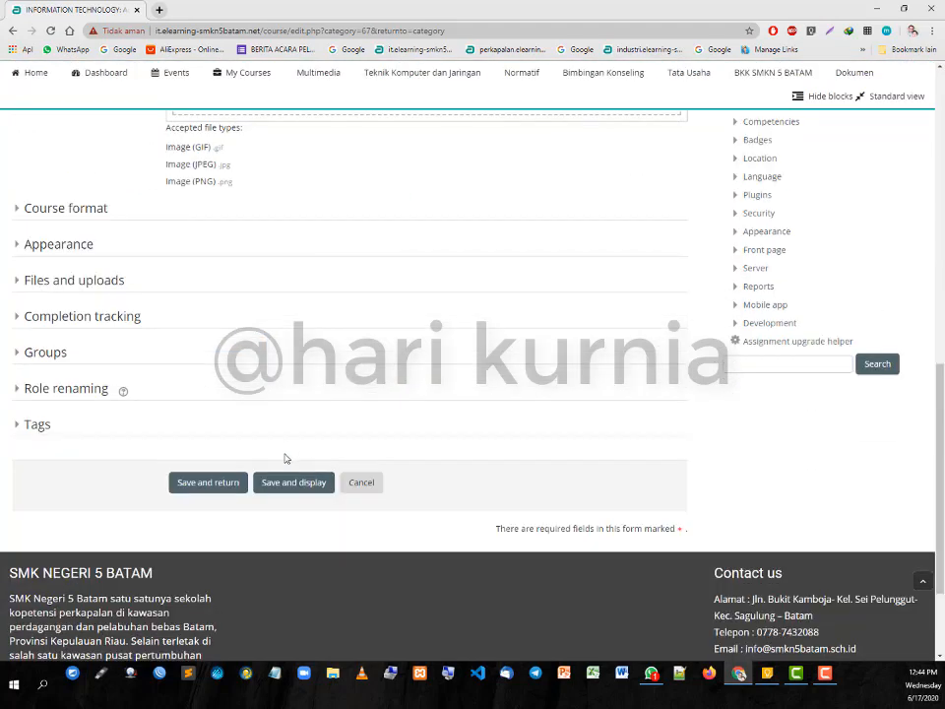
pyautogui.click(239, 483)
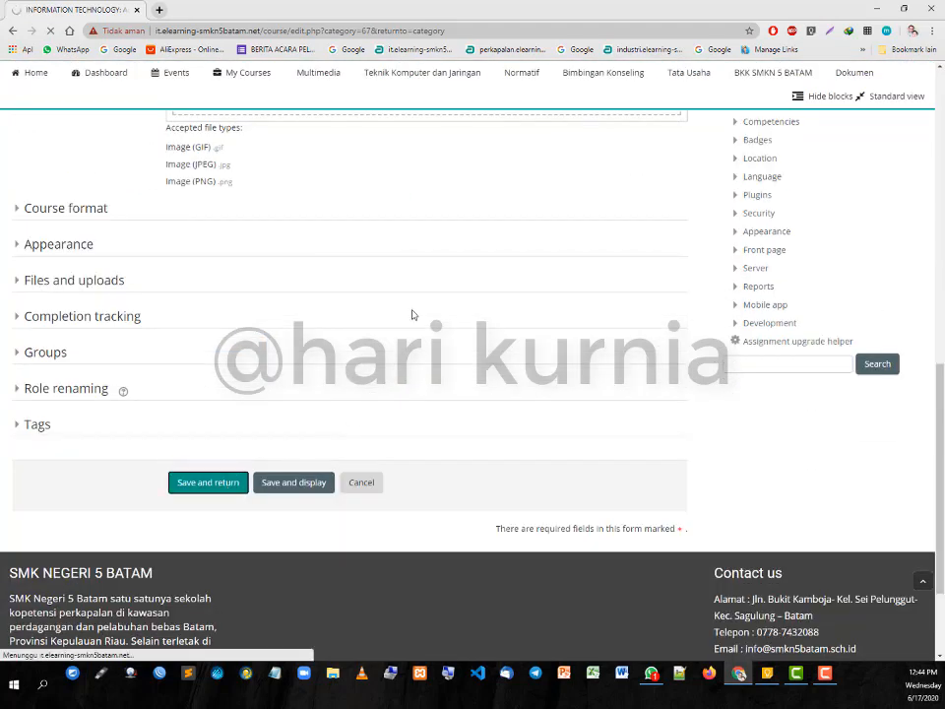
pyautogui.scroll(-4, 406, 320)
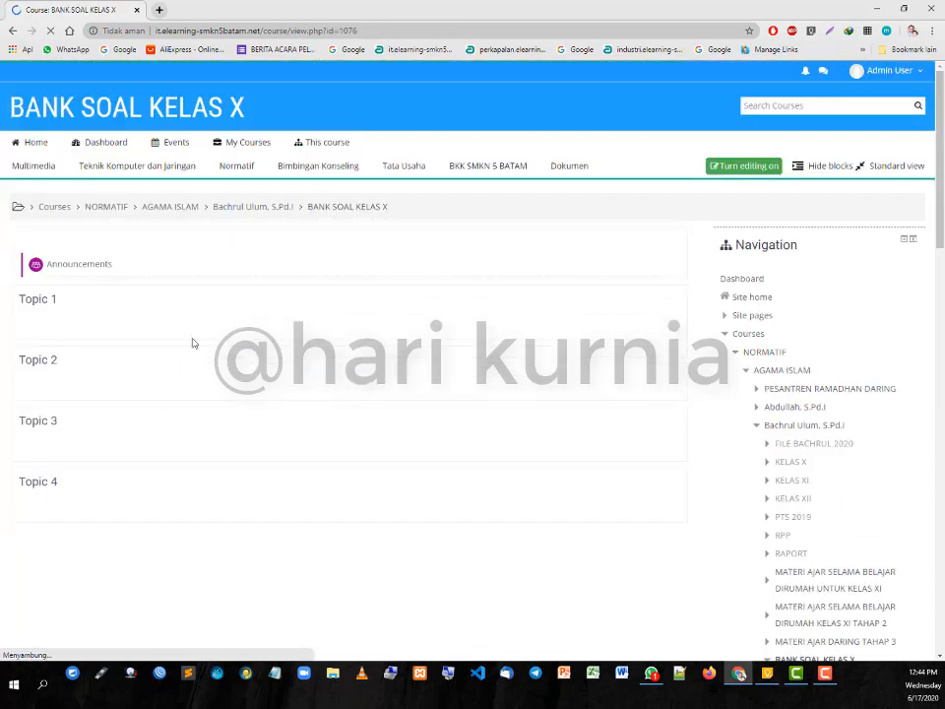
# Step: Turn on editing for the course and rename Topic 1 to BANK SOAL PAKET A
pyautogui.click(734, 174)
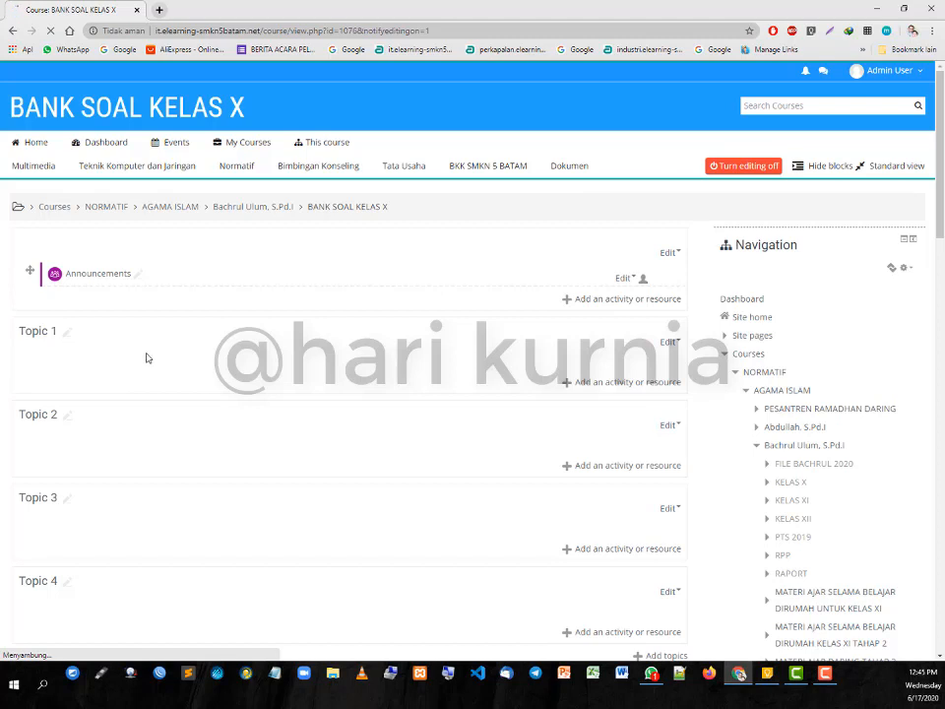
pyautogui.click(66, 333)
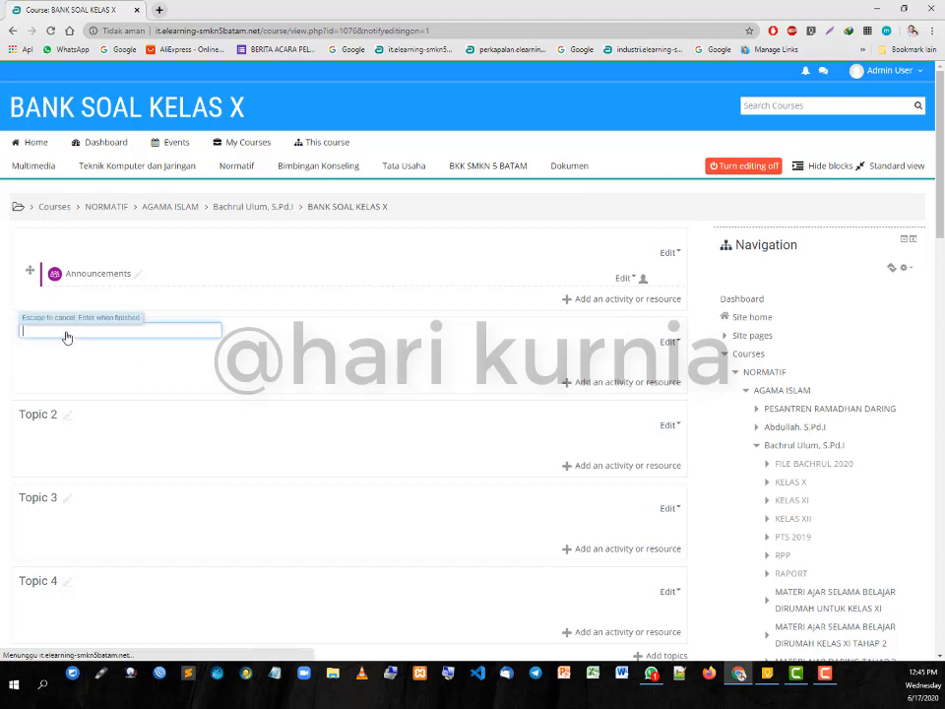
pyautogui.write('BA')
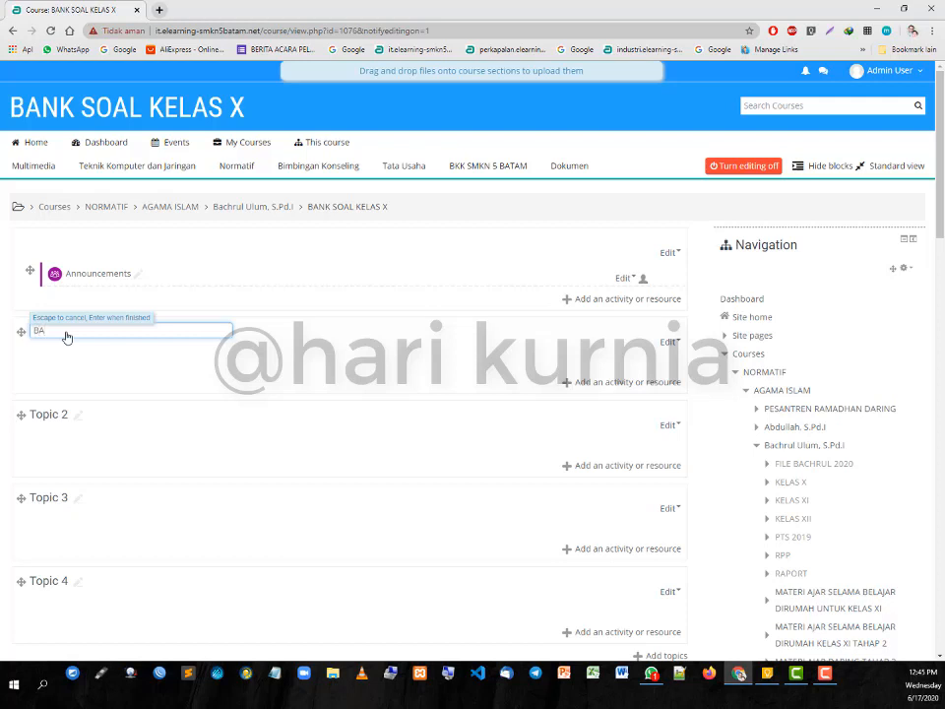
pyautogui.write('NK SOAL PAKET A')
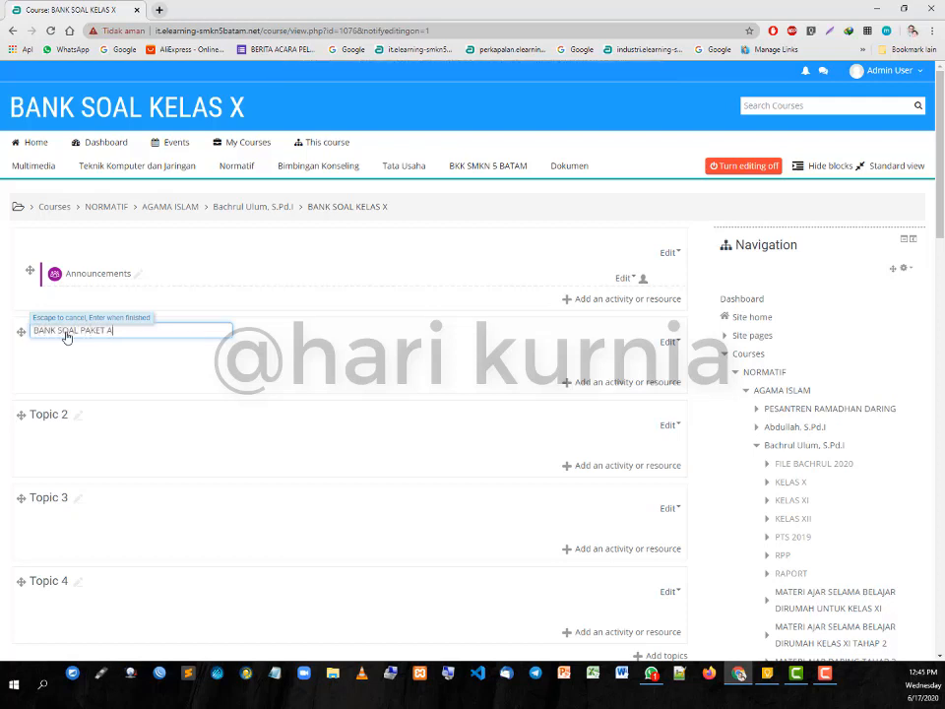
pyautogui.press('Return')
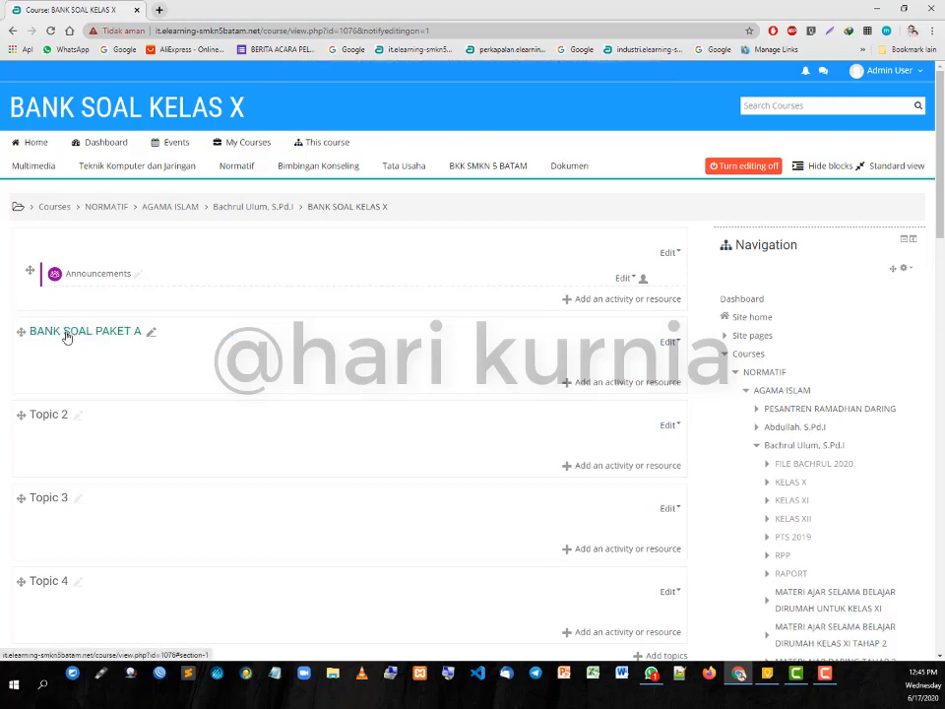
# Step: Extend the first section's name to BANK SOAL PAKET A KELAS X, copying the full name for reuse
pyautogui.click(152, 333)
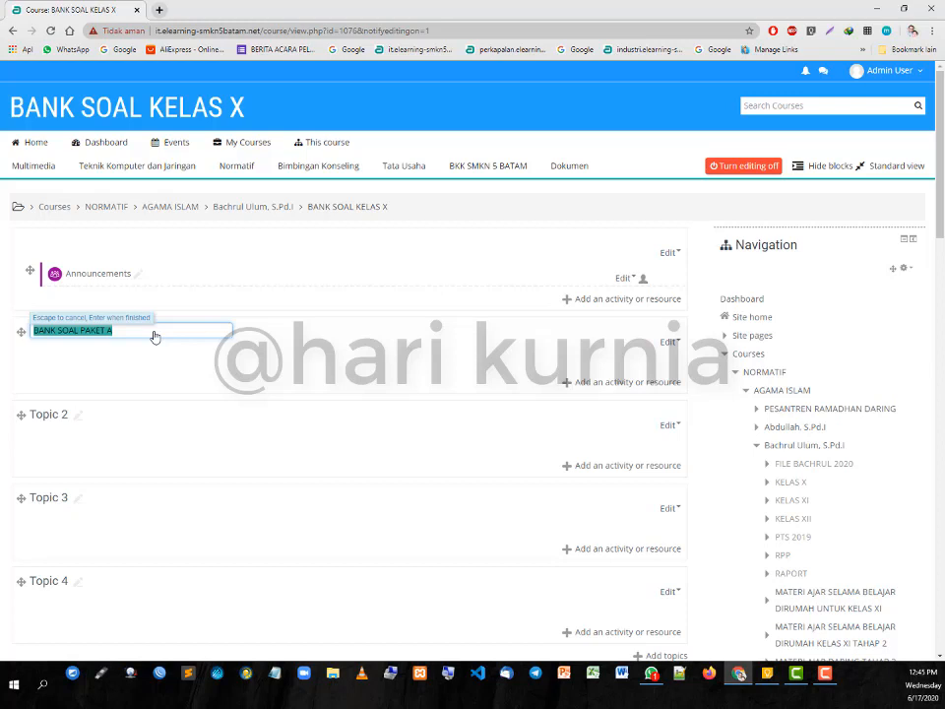
pyautogui.write('B')
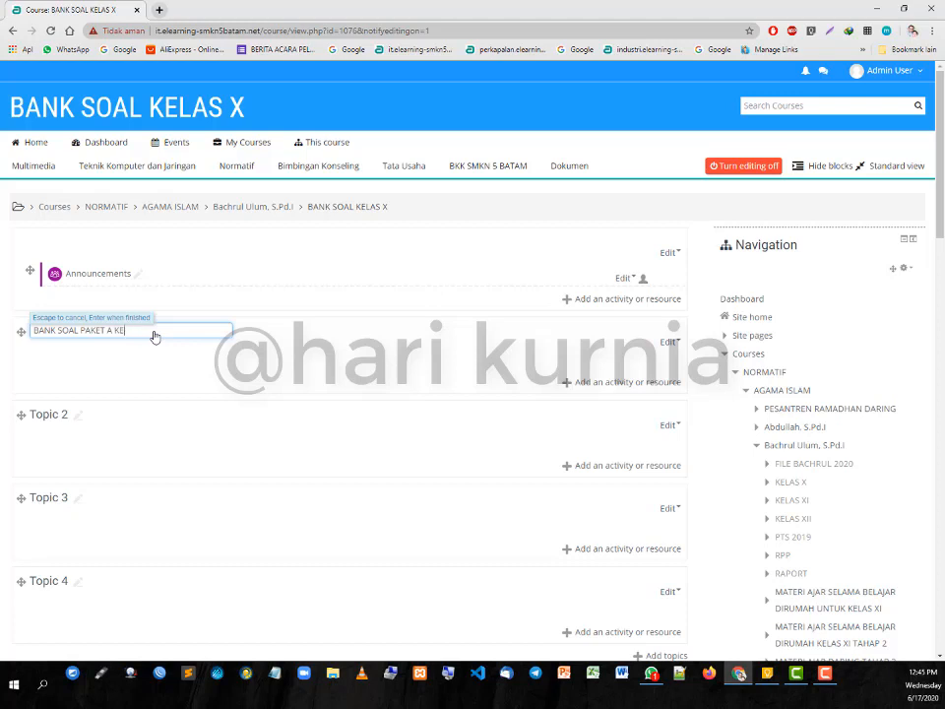
pyautogui.hotkey('ctrl', 'a')
pyautogui.hotkey('ctrl', 'c')
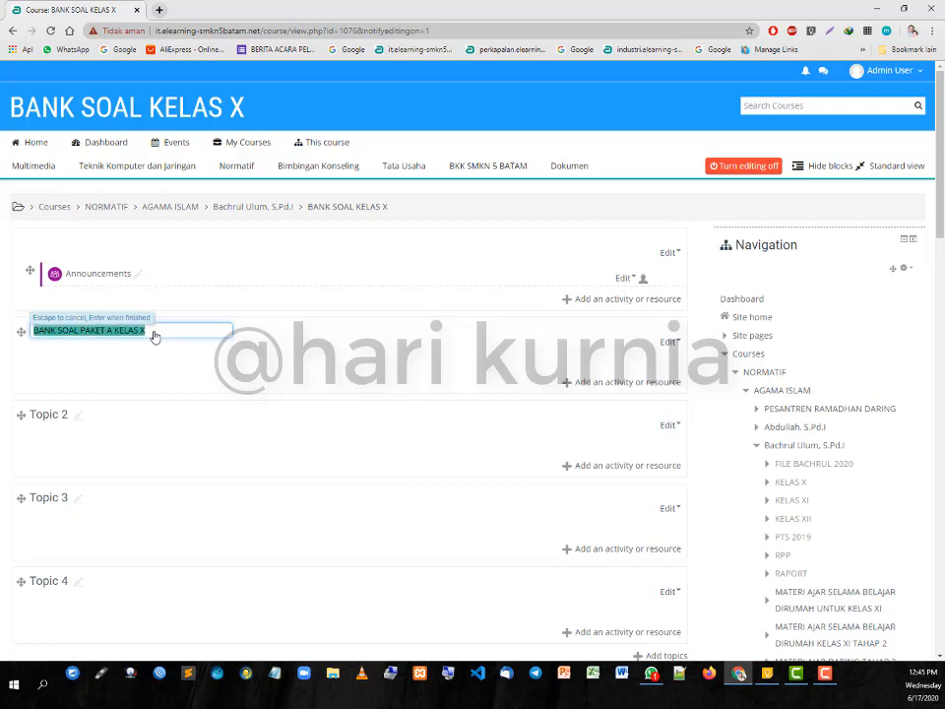
pyautogui.press('Return')
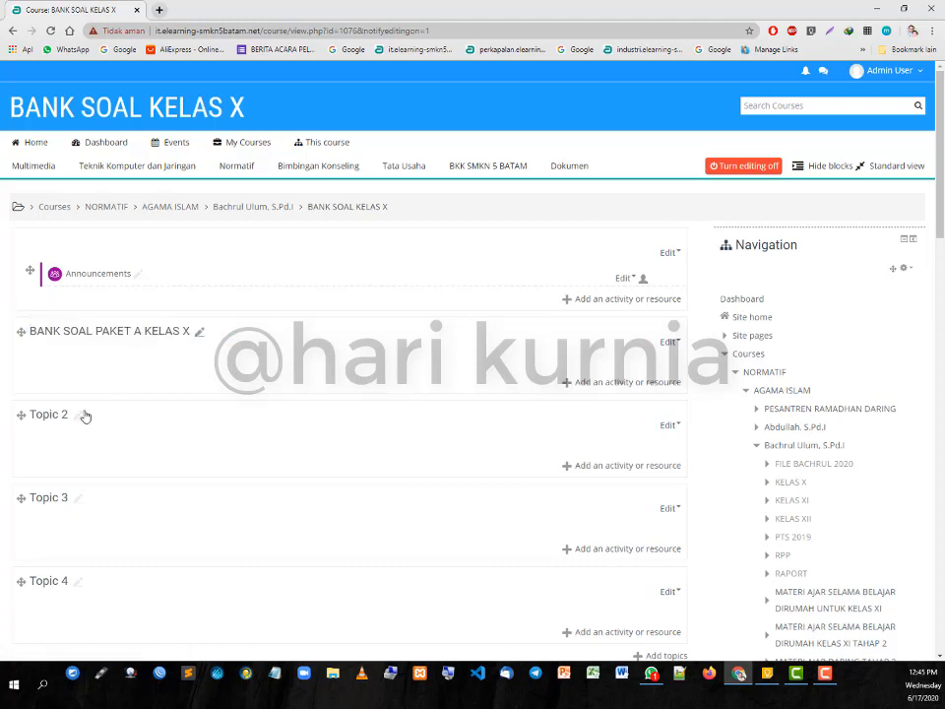
# Step: Rename Topic 2 to BANK SOAL PAKET B KELAS X, reusing the copied section name
pyautogui.click(79, 414)
pyautogui.hotkey('ctrl', 'v')
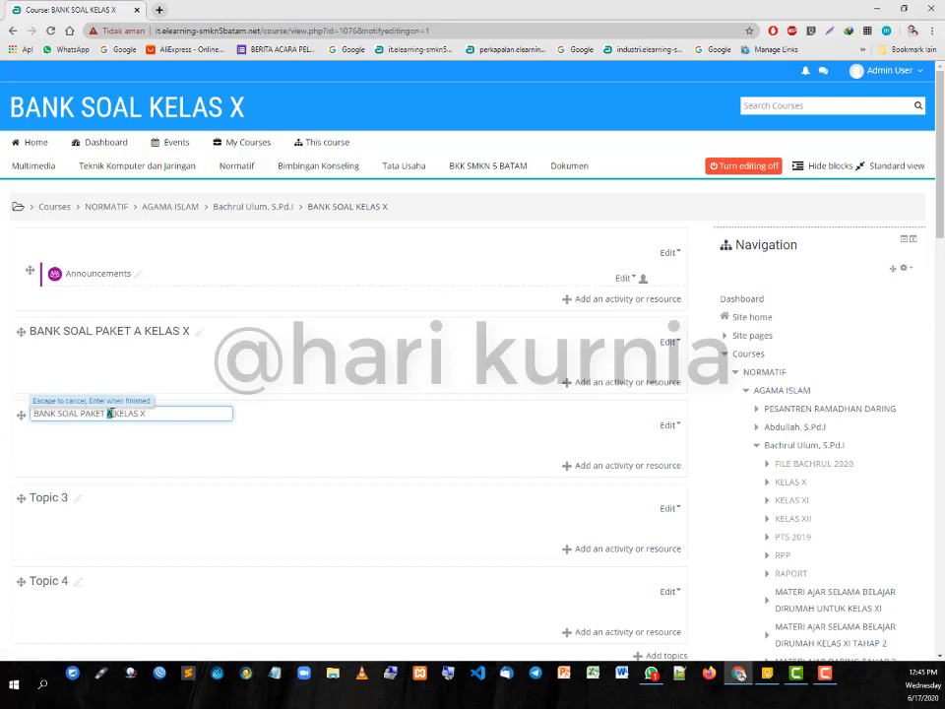
pyautogui.press('Return')
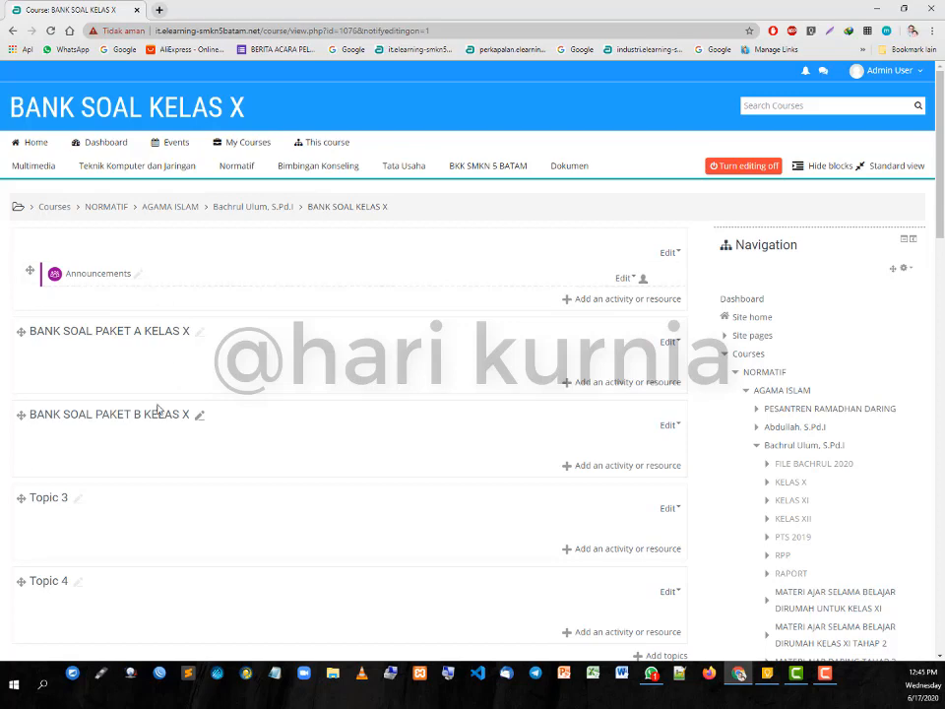
# Step: Rename Topic 3 to BANK SOAL KELAS X
pyautogui.scroll(-2, 234, 469)
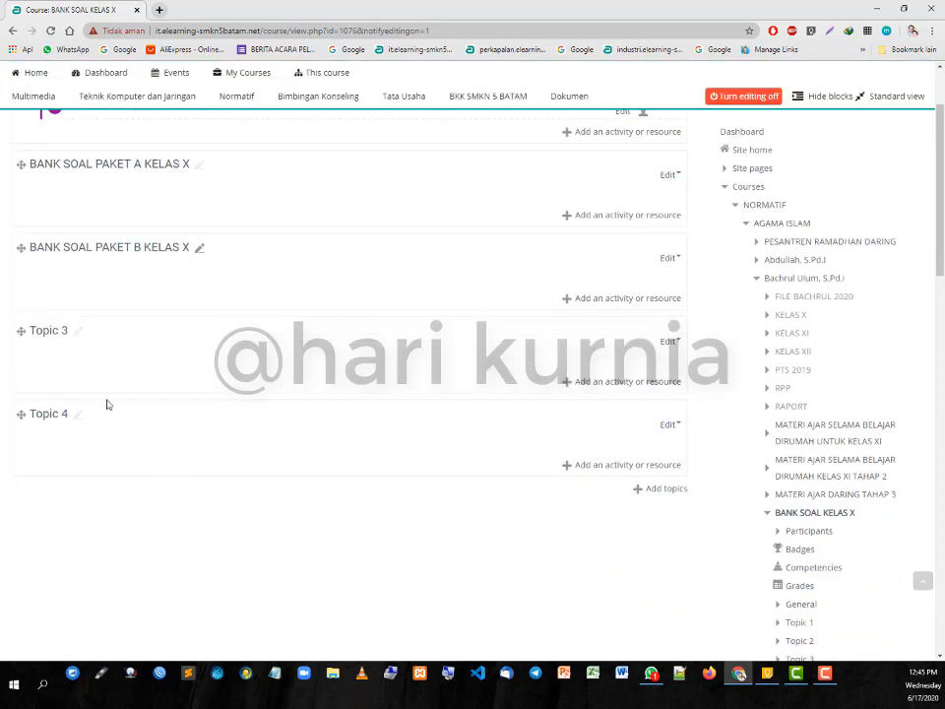
pyautogui.click(77, 333)
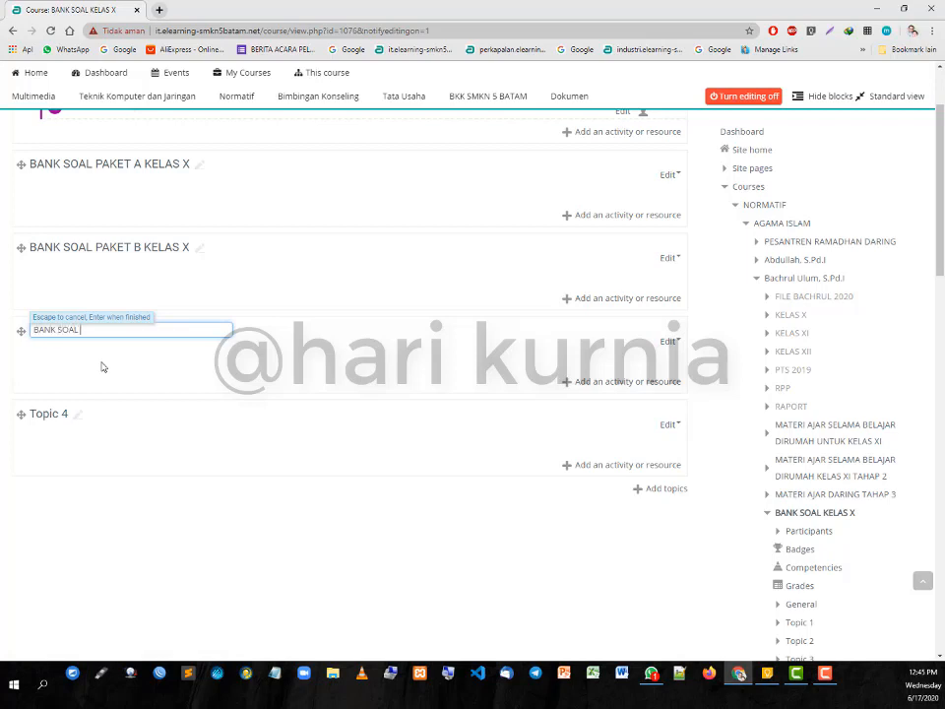
pyautogui.write('BANK SOAL KELAS X')
pyautogui.press('Return')
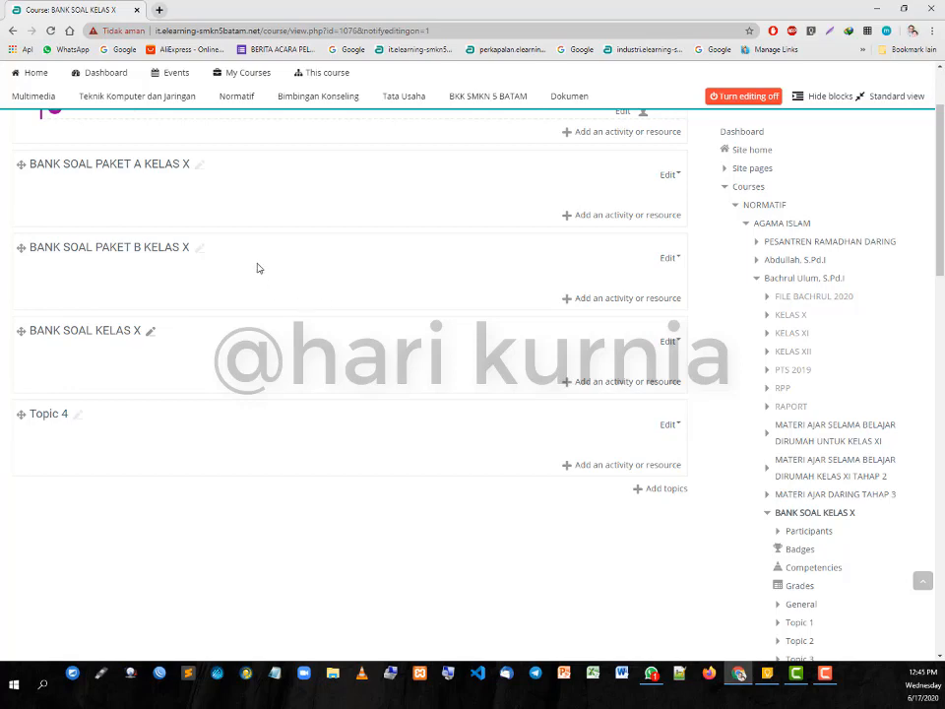
# Step: Add a quiz to the BANK SOAL PAKET A KELAS X section and name it BANK SOAL PAKET A KELAS X
pyautogui.scroll(3, 363, 360)
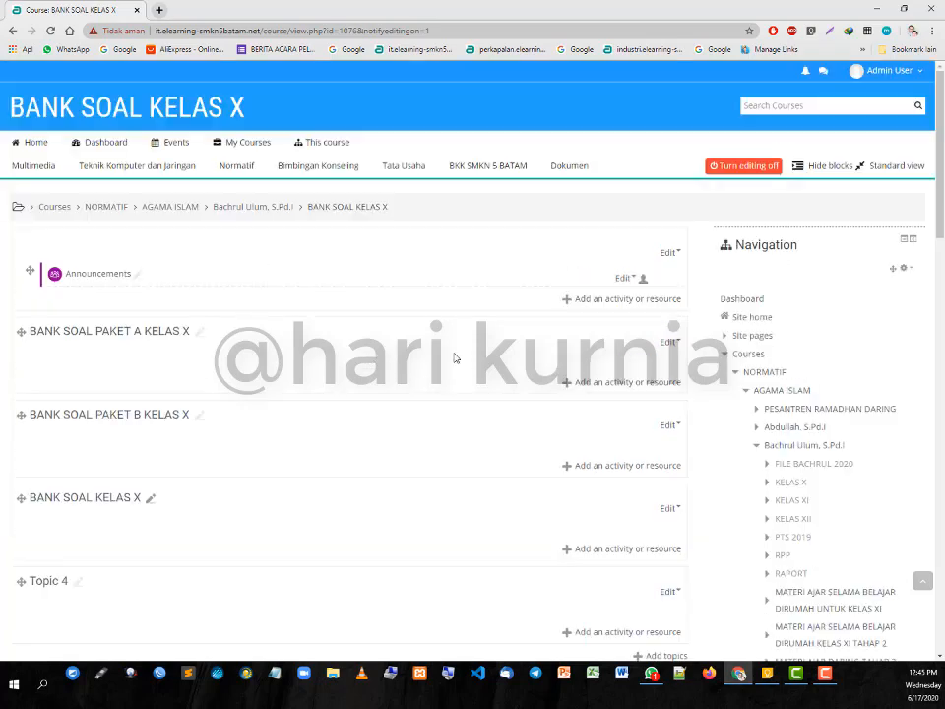
pyautogui.click(592, 384)
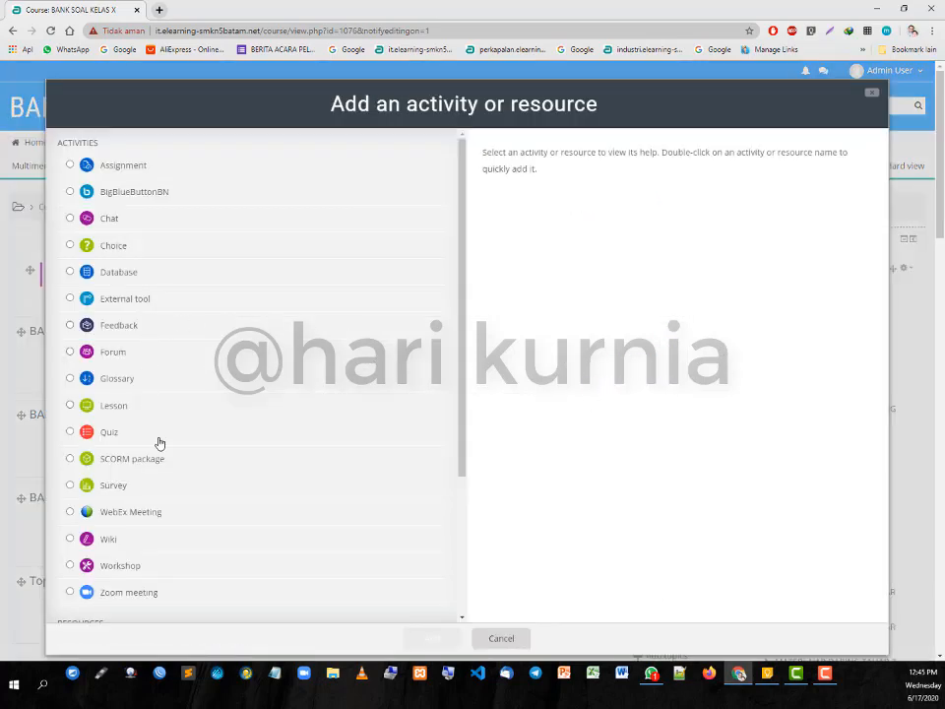
pyautogui.click(106, 431)
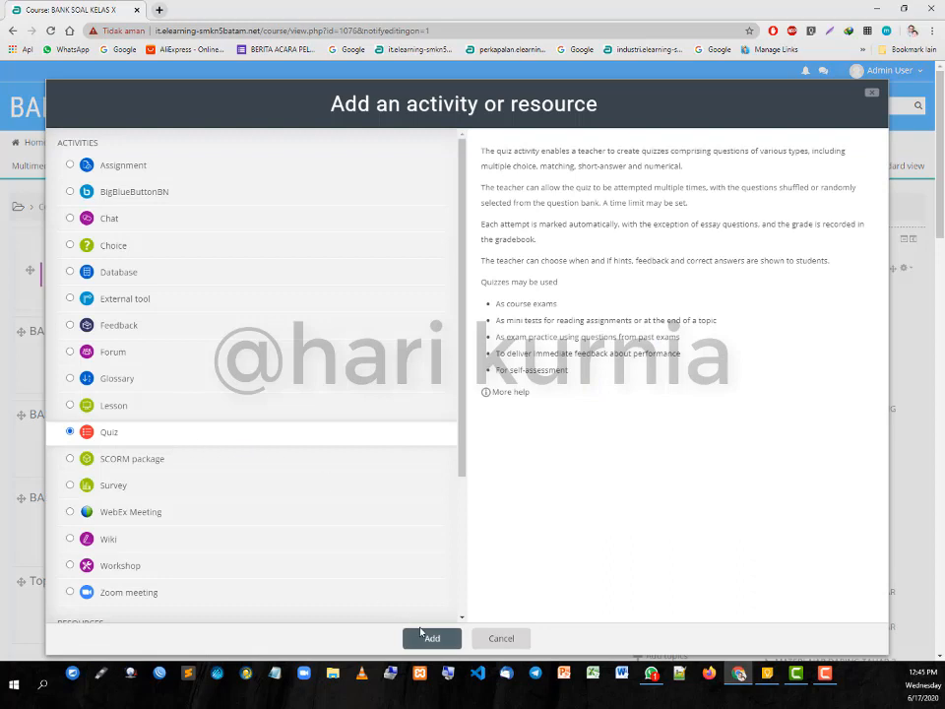
pyautogui.click(429, 637)
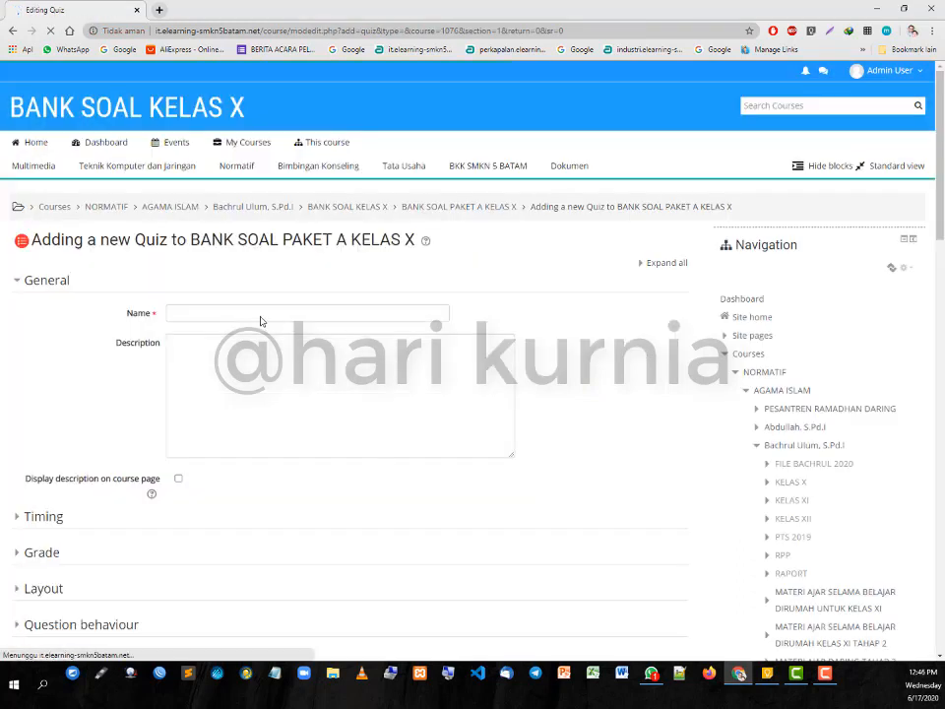
pyautogui.click(262, 320)
pyautogui.moveTo(189, 240); pyautogui.dragTo(338, 239)
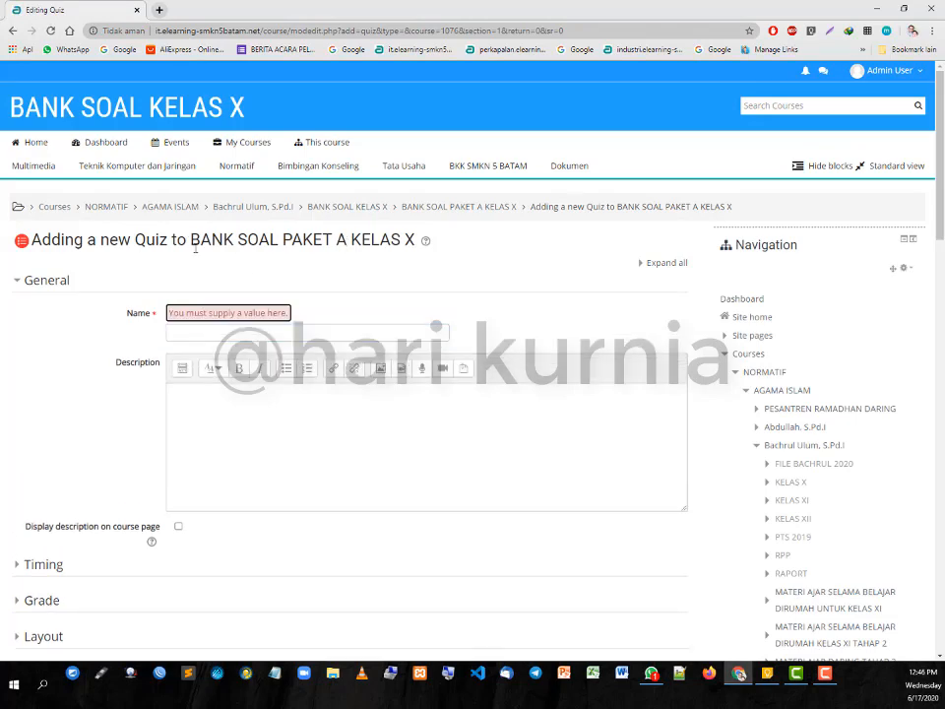
pyautogui.moveTo(190, 239); pyautogui.dragTo(414, 240)
pyautogui.hotkey('ctrl', 'c')
pyautogui.click(279, 329)
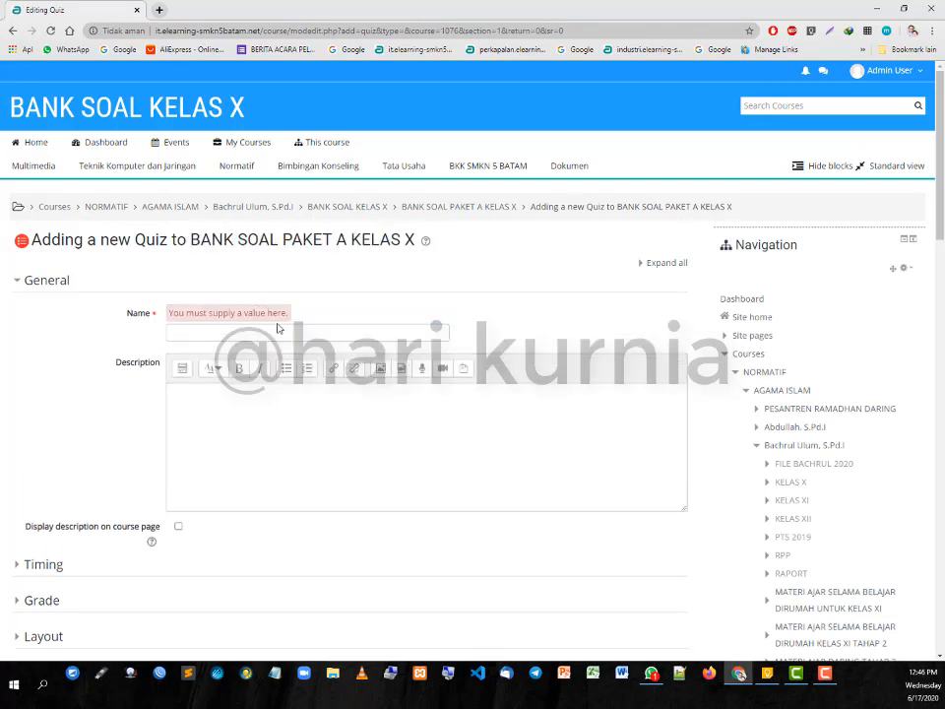
pyautogui.hotkey('ctrl', 'v')
# Step: In the quiz's review options, disable The attempt both immediately after the attempt and later while the quiz is still open
pyautogui.scroll(-4, 221, 491)
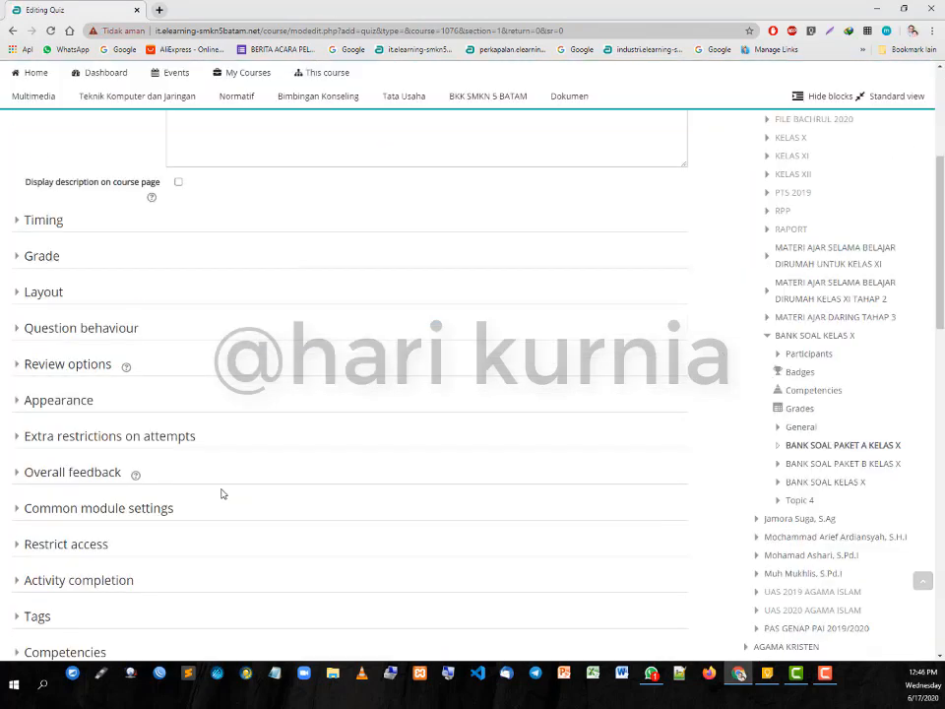
pyautogui.click(43, 221)
pyautogui.scroll(-5, 370, 536)
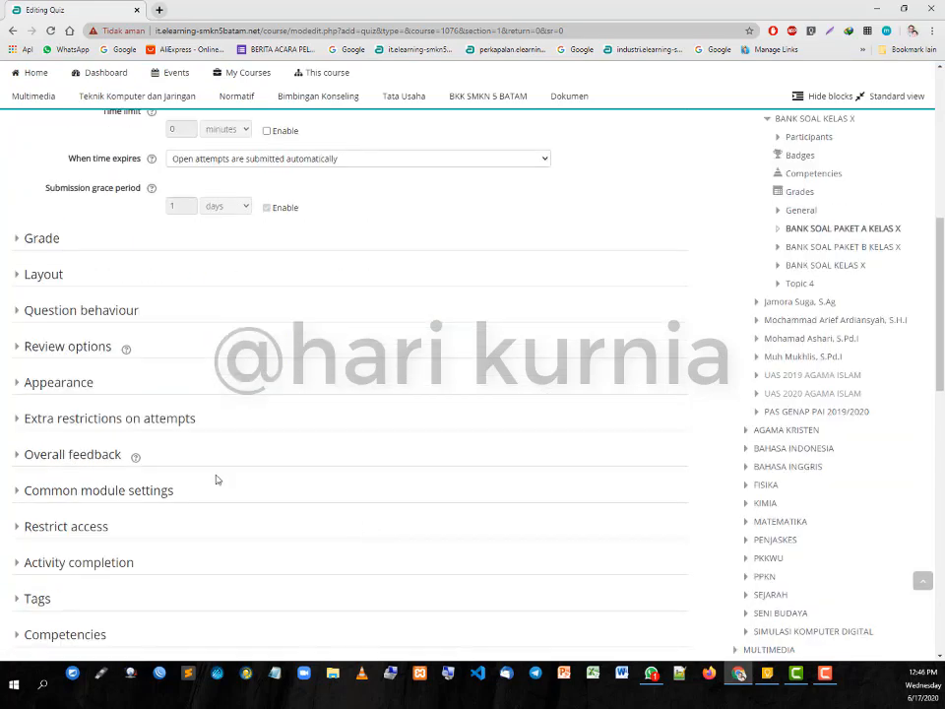
pyautogui.click(61, 347)
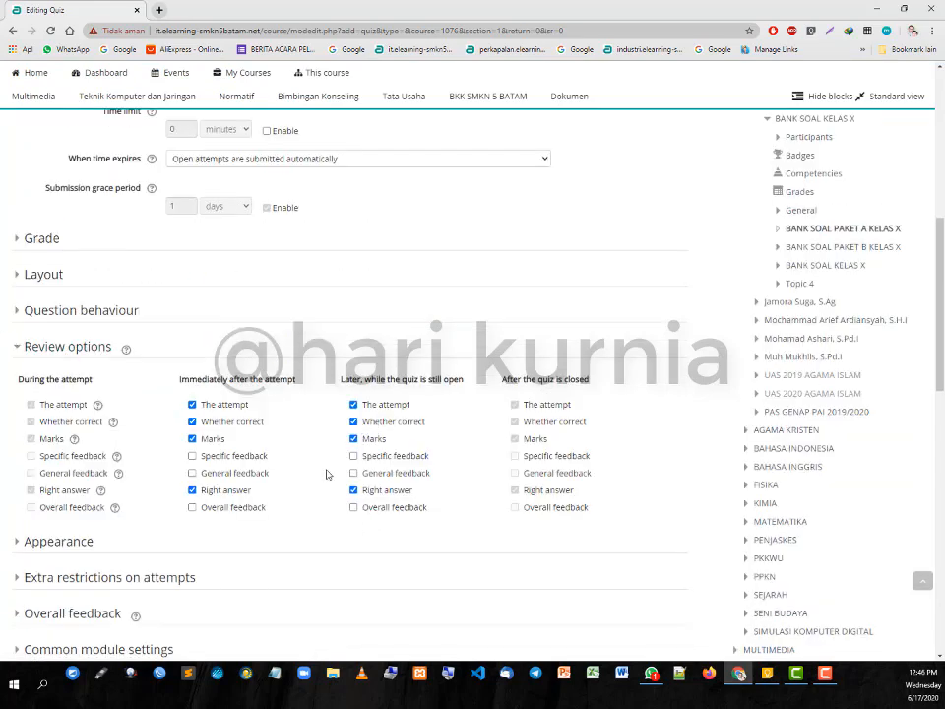
pyautogui.click(244, 408)
pyautogui.click(372, 405)
# Step: Try limiting the quiz's allowed attempts to 1 and return the setting to Unlimited
pyautogui.click(35, 243)
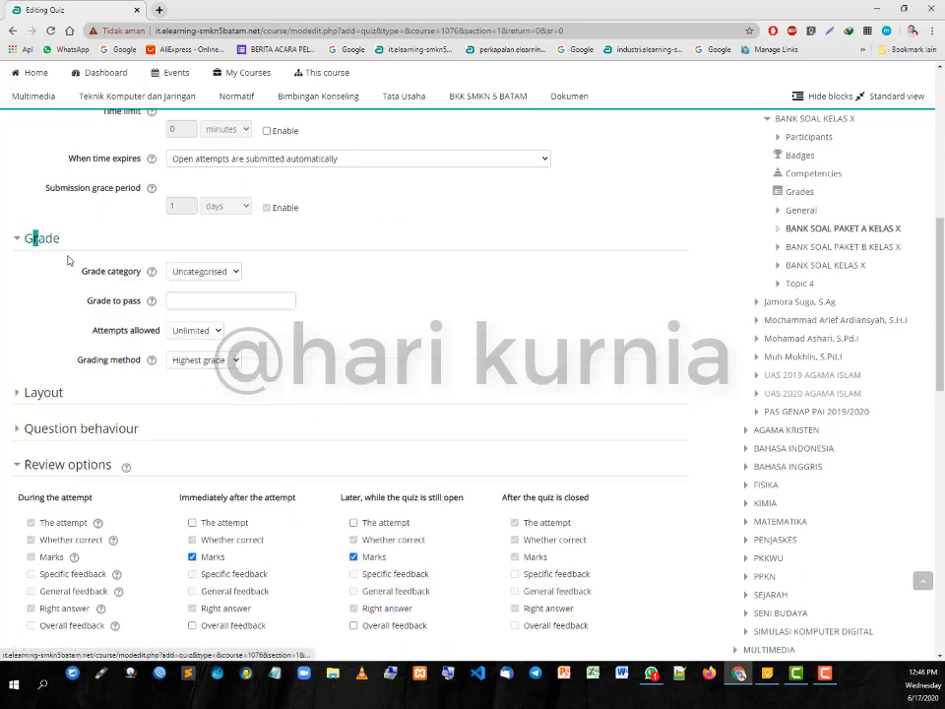
pyautogui.click(196, 331)
pyautogui.click(182, 358)
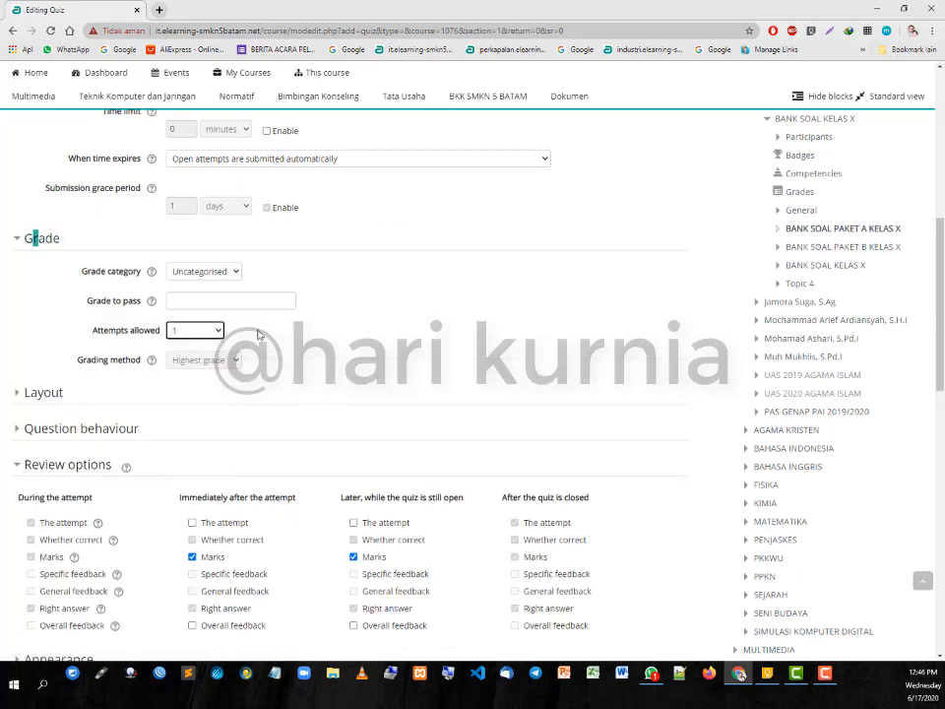
pyautogui.click(209, 331)
pyautogui.click(192, 344)
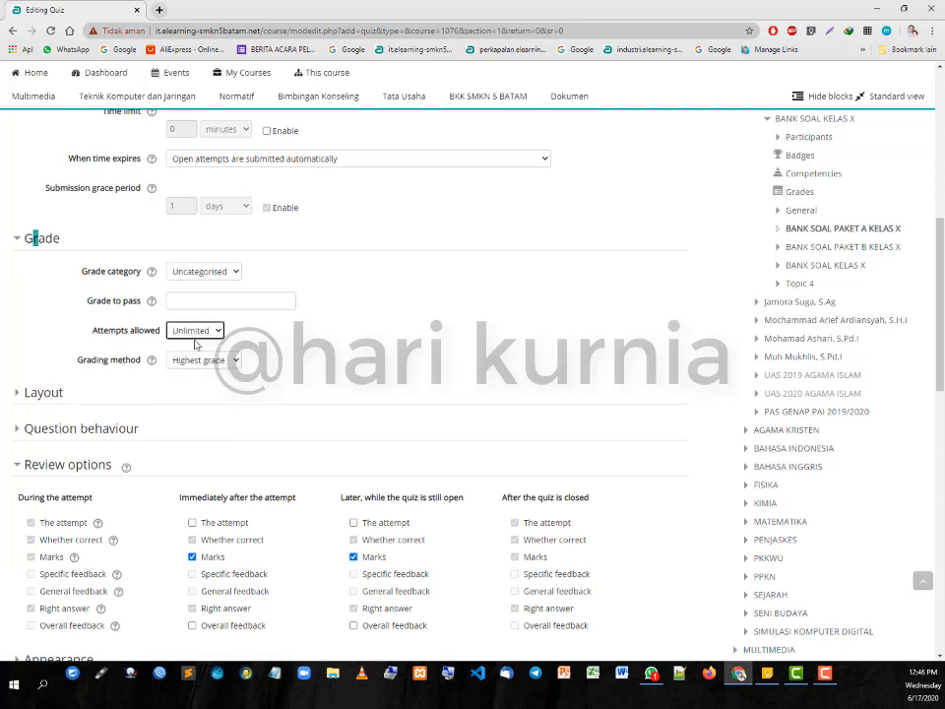
# Step: Save the PAKET A quiz and return to the course page
pyautogui.click(29, 241)
pyautogui.scroll(-5, 292, 591)
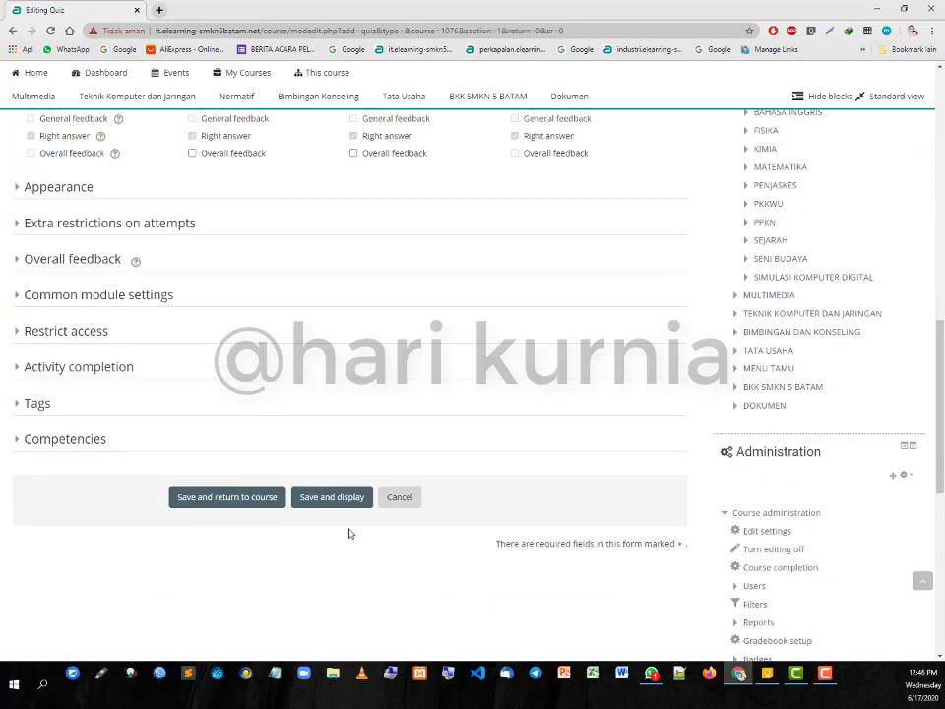
pyautogui.click(225, 499)
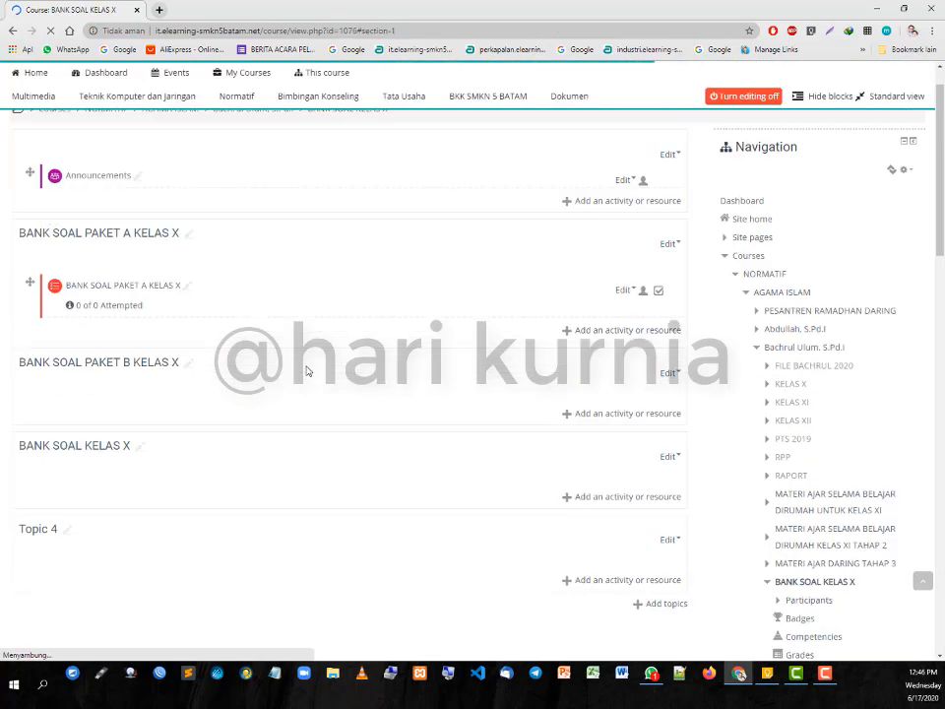
# Step: Add a quiz to the BANK SOAL PAKET B KELAS X section and name it BANK SOAL PAKET B KELAS X
pyautogui.scroll(-3, 65, 377)
pyautogui.scroll(1, 141, 242)
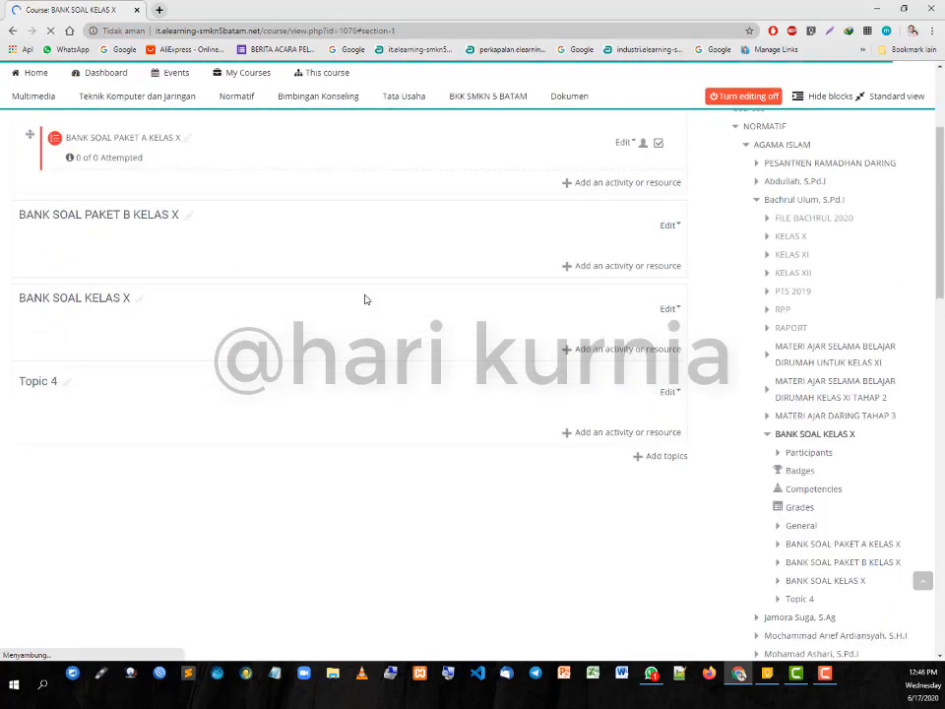
pyautogui.click(573, 268)
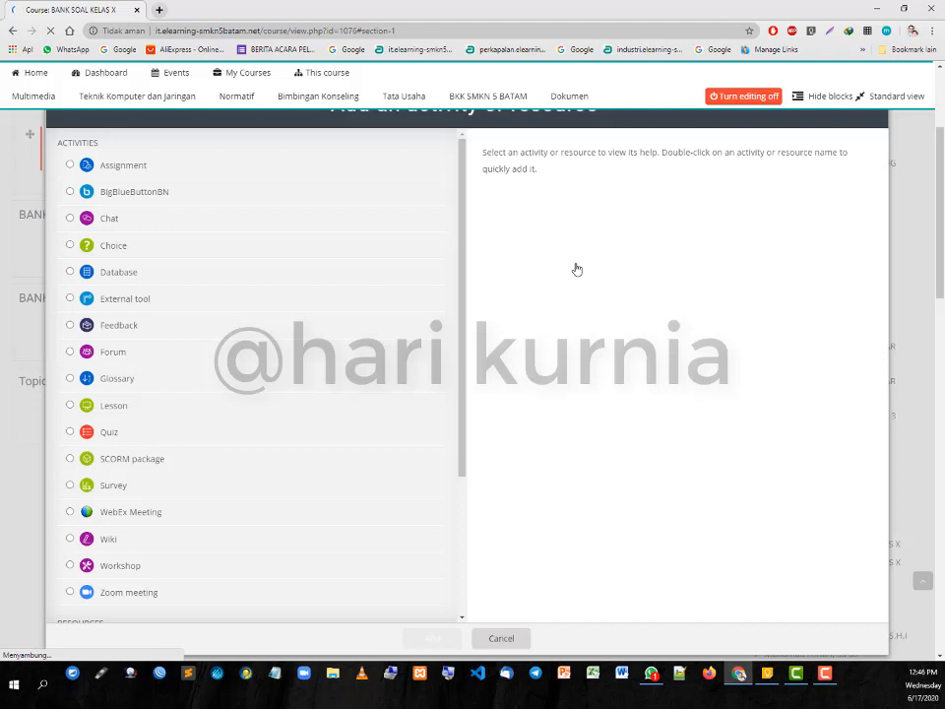
pyautogui.doubleClick(102, 434)
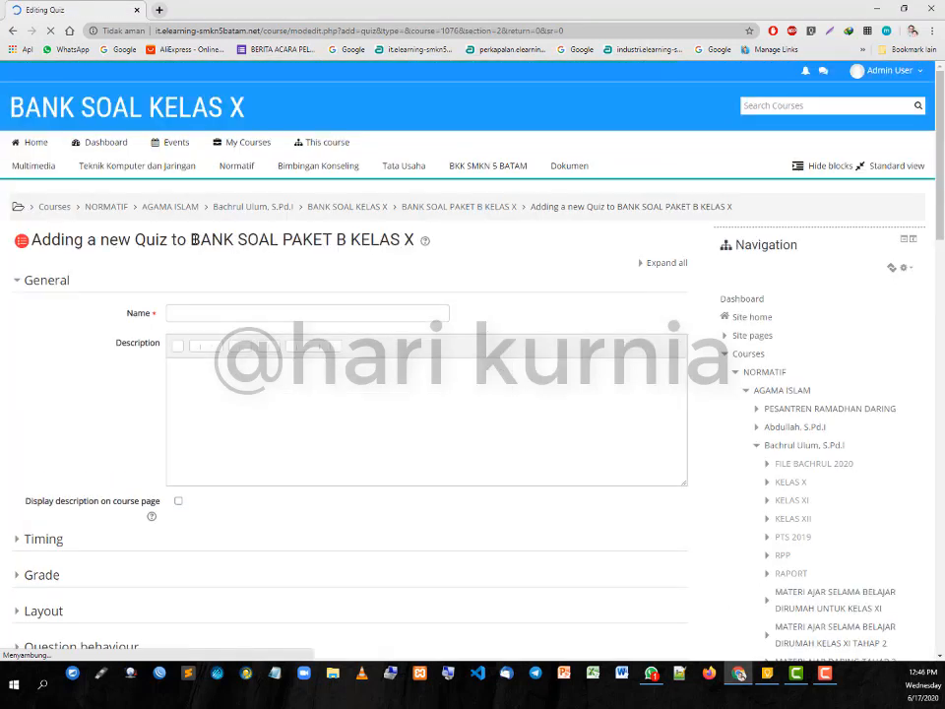
pyautogui.moveTo(191, 240); pyautogui.dragTo(414, 244)
pyautogui.hotkey('ctrl', 'c')
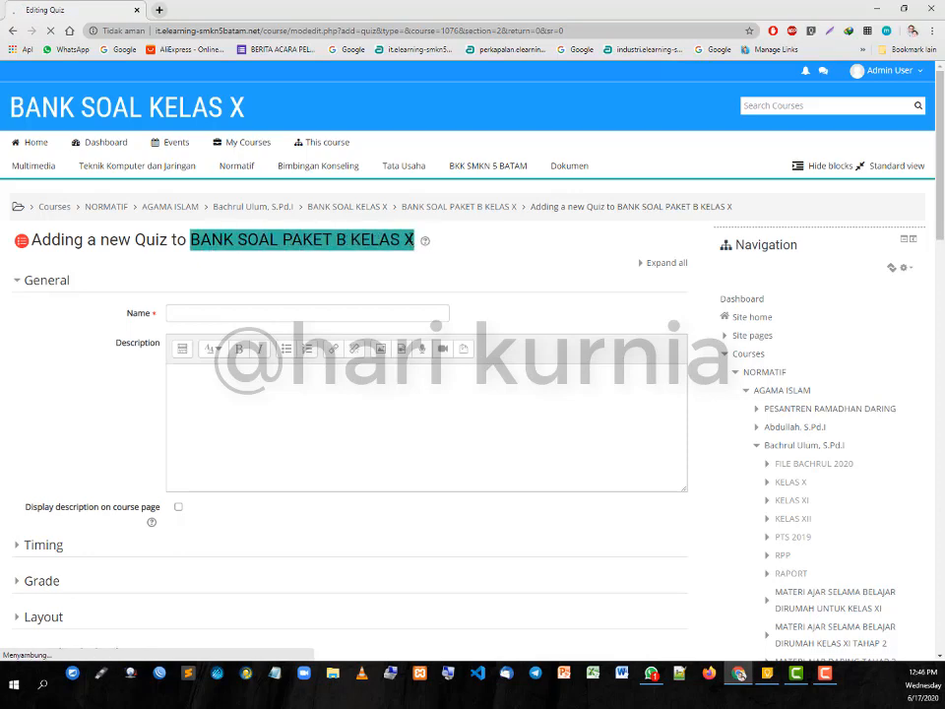
pyautogui.click(281, 311)
pyautogui.hotkey('ctrl', 'v')
# Step: Disable The attempt in the PAKET B quiz's immediate and later-while-open review options, and save it, returning to the course
pyautogui.scroll(-3, 286, 467)
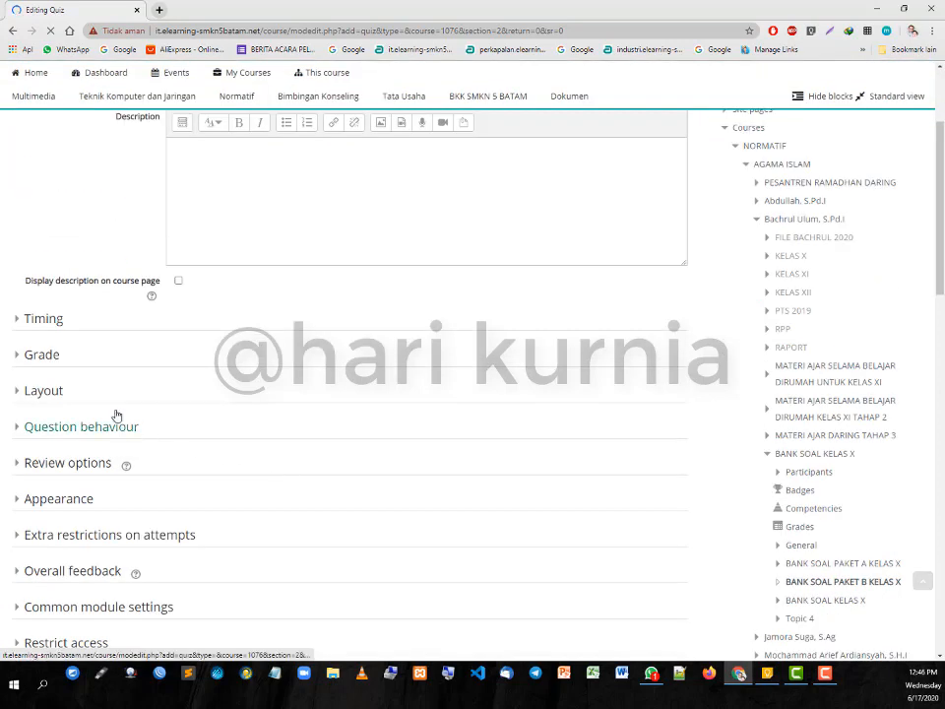
pyautogui.click(21, 319)
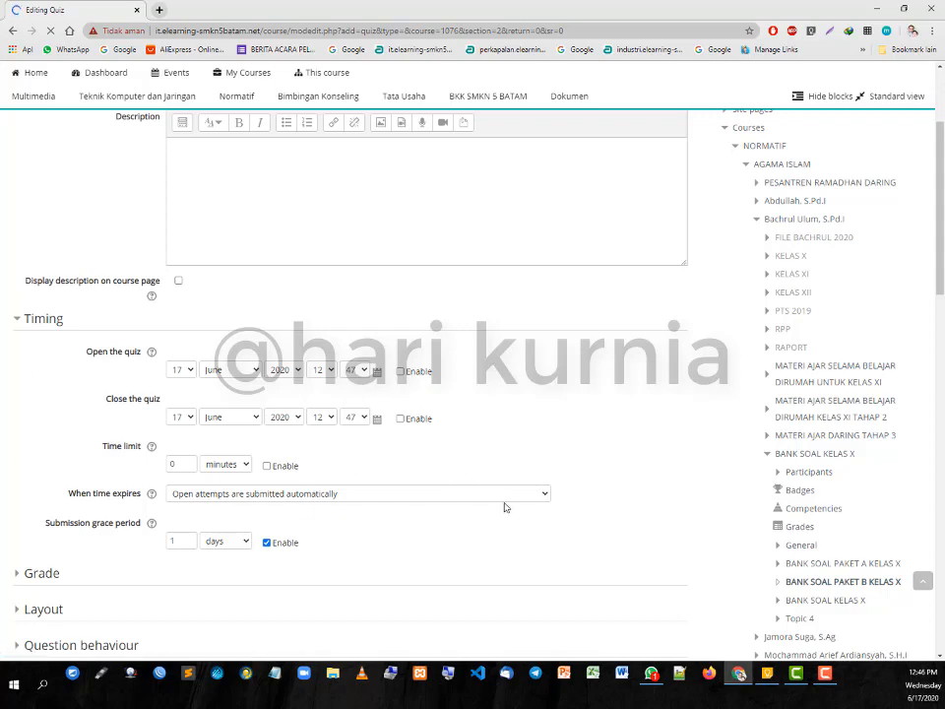
pyautogui.scroll(-1, 505, 507)
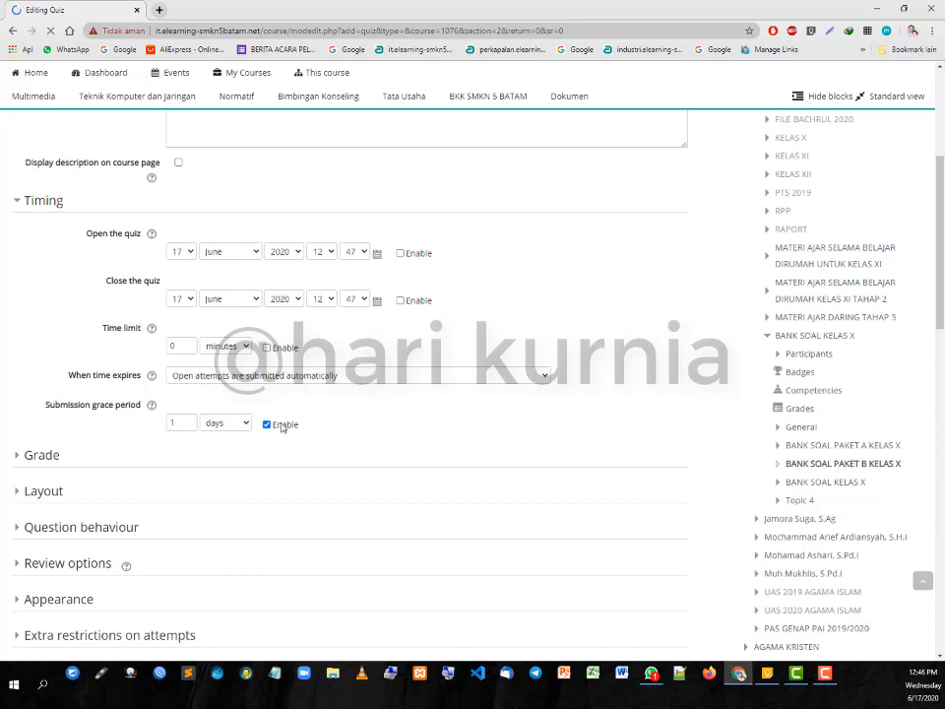
pyautogui.scroll(-1, 345, 417)
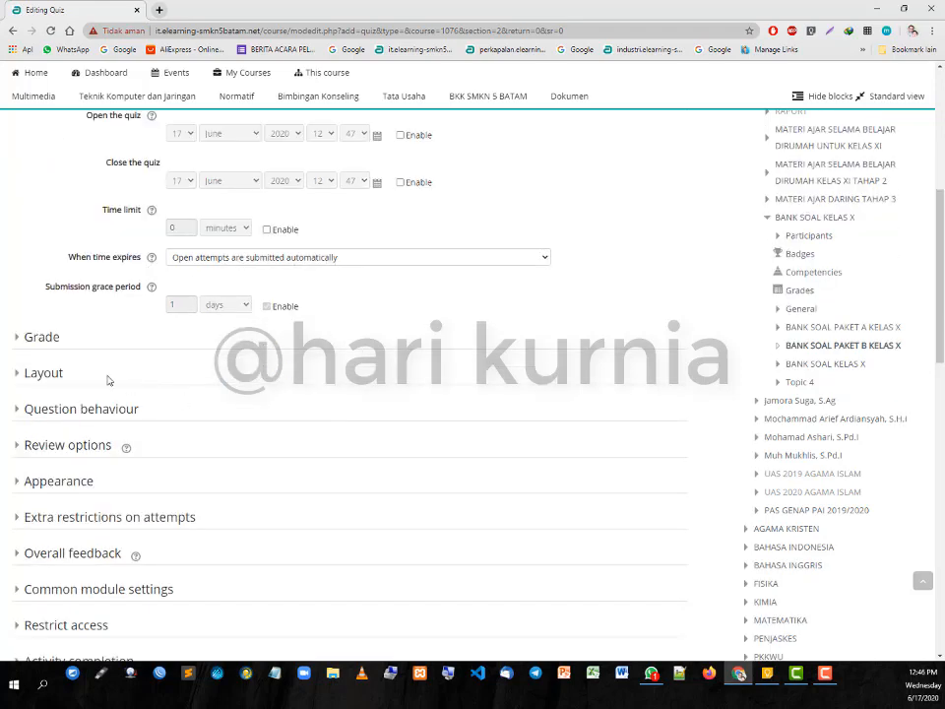
pyautogui.click(39, 339)
pyautogui.scroll(-2, 155, 440)
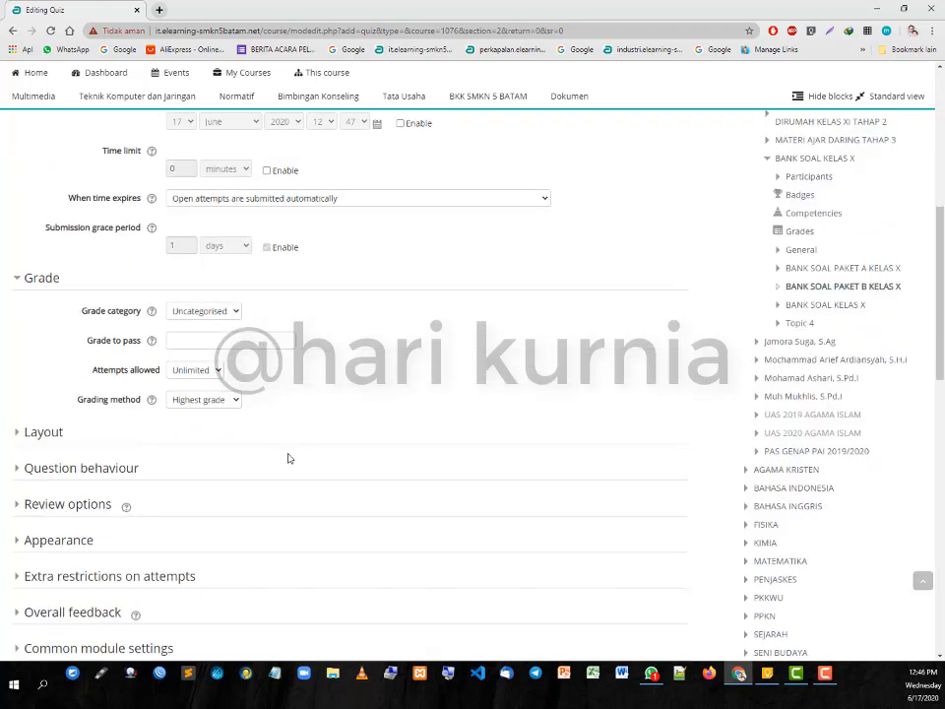
pyautogui.click(98, 384)
pyautogui.click(226, 445)
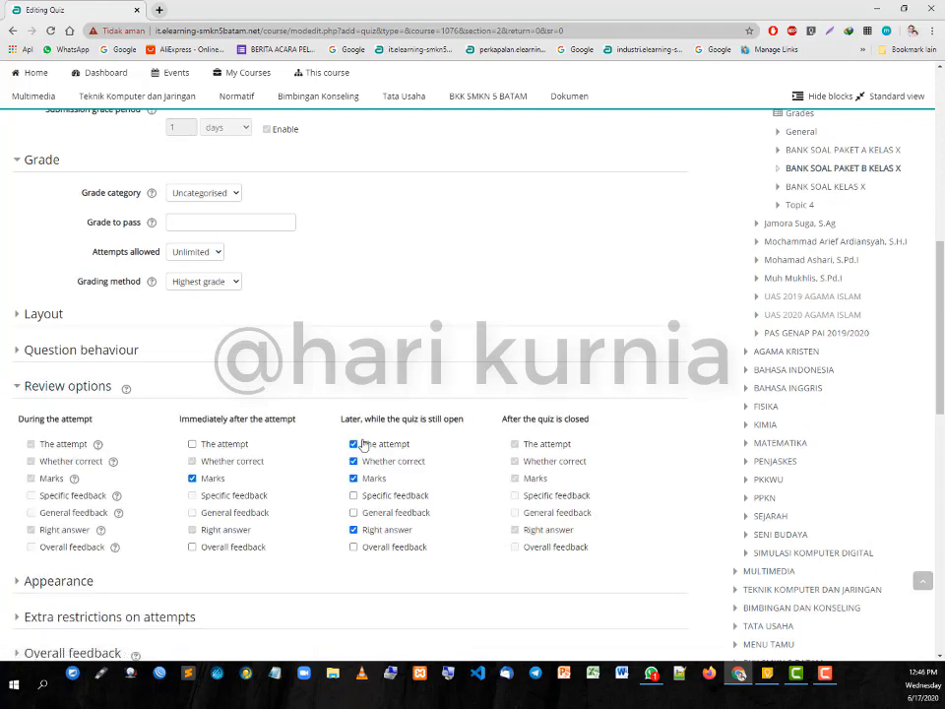
pyautogui.click(362, 445)
pyautogui.scroll(-3, 418, 410)
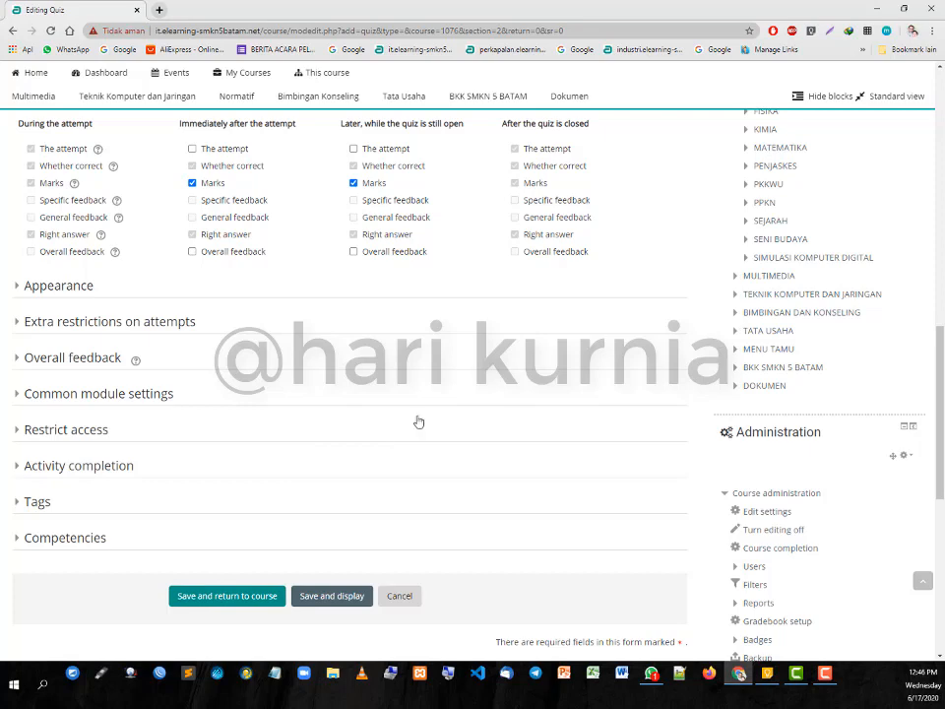
pyautogui.click(227, 596)
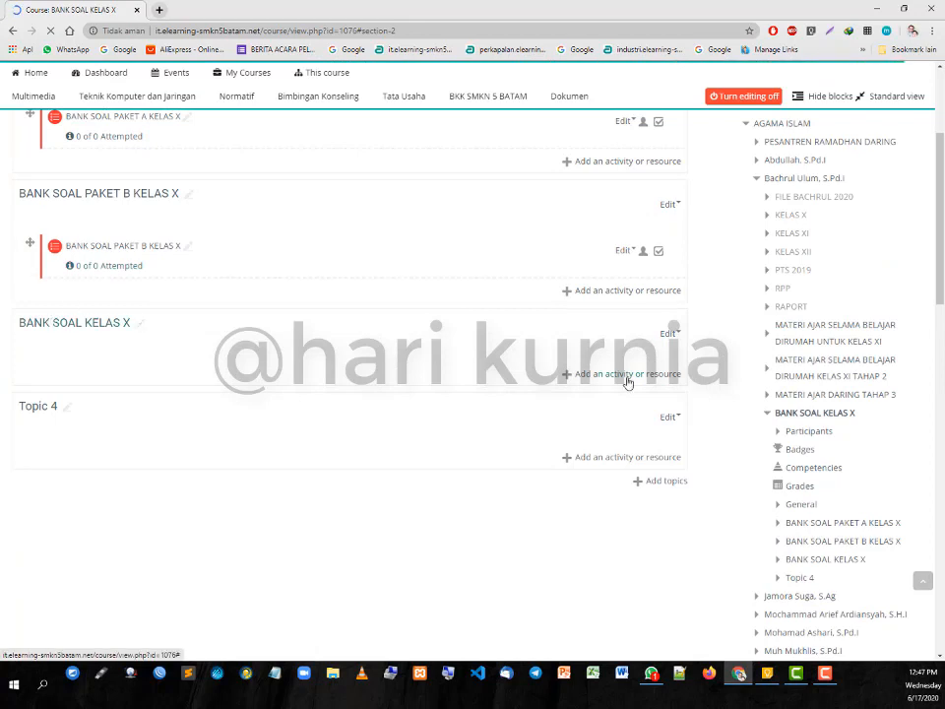
# Step: Add a quiz to the BANK SOAL KELAS X section and name it BANK SOAL KELAS X
pyautogui.click(629, 380)
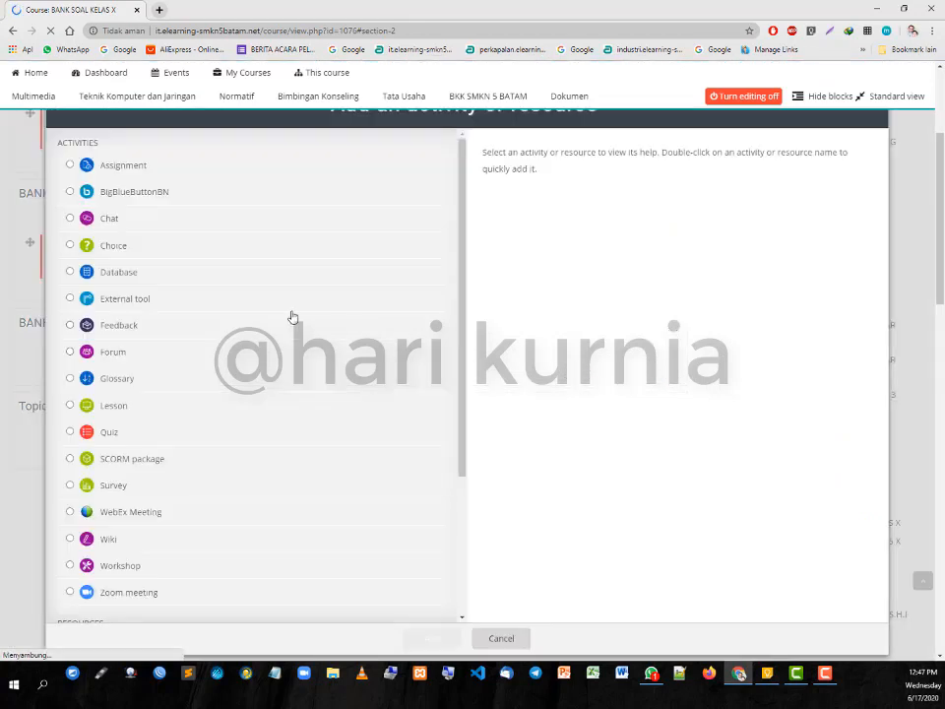
pyautogui.click(110, 432)
pyautogui.click(432, 638)
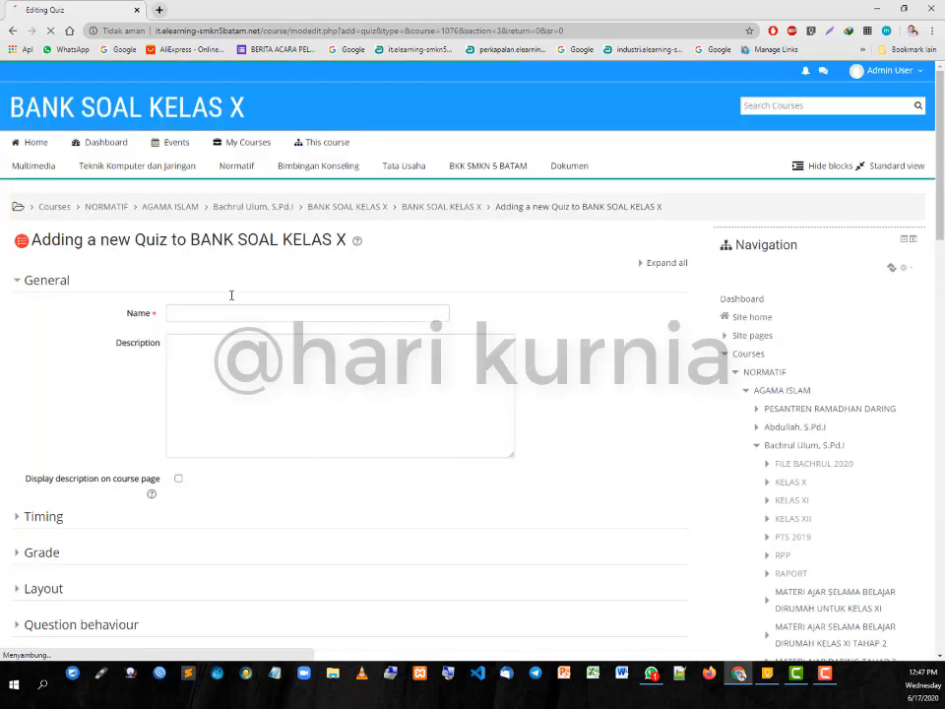
pyautogui.moveTo(190, 240); pyautogui.dragTo(357, 243)
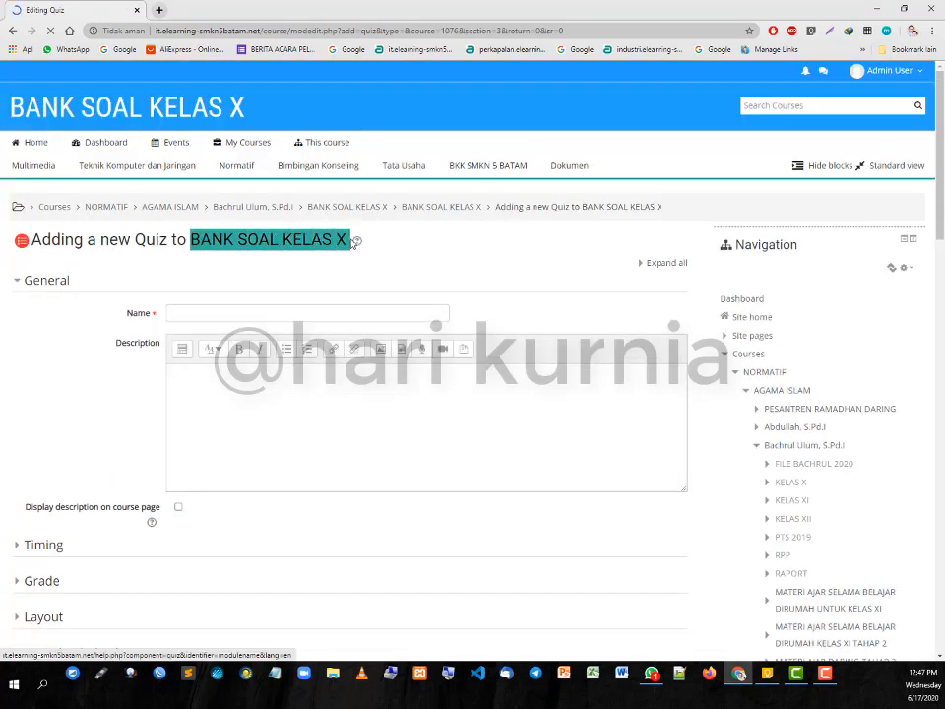
pyautogui.hotkey('ctrl', 'c')
pyautogui.click(298, 312)
pyautogui.hotkey('ctrl', 'v')
# Step: For the BANK SOAL KELAS X quiz, disable reviewing The attempt immediately after the attempt and later while the quiz is still open
pyautogui.scroll(-2, 300, 461)
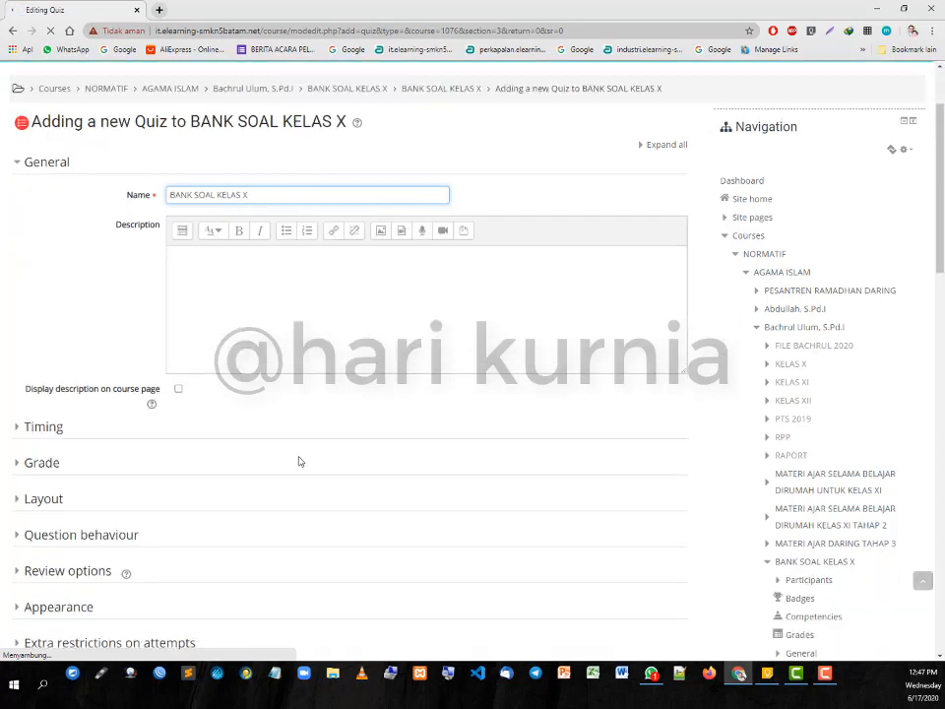
pyautogui.click(51, 376)
pyautogui.scroll(-1, 394, 441)
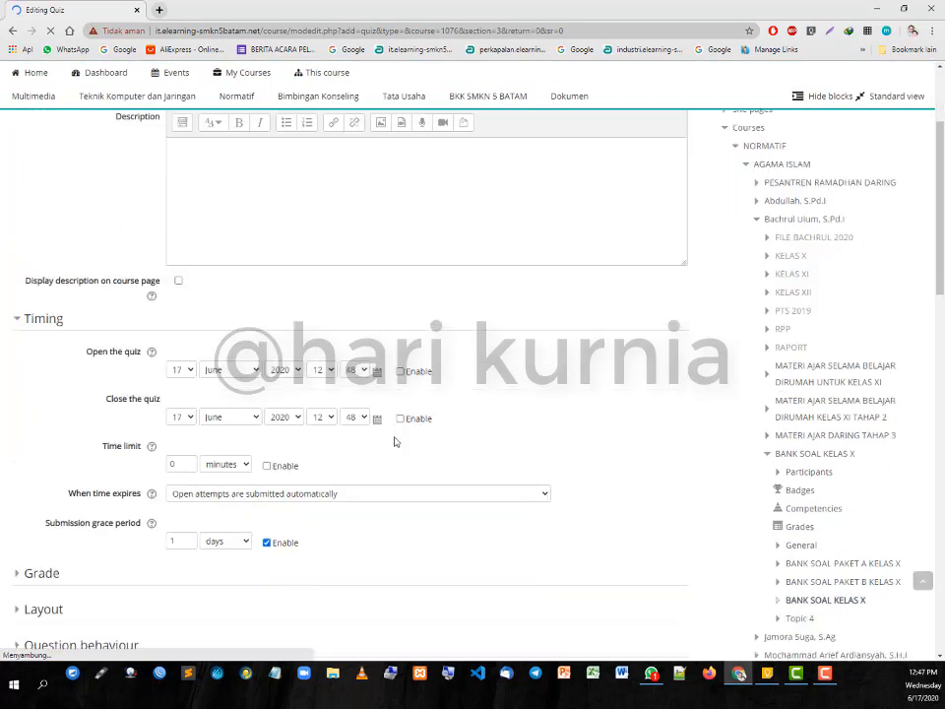
pyautogui.scroll(-1, 395, 441)
pyautogui.scroll(-2, 443, 502)
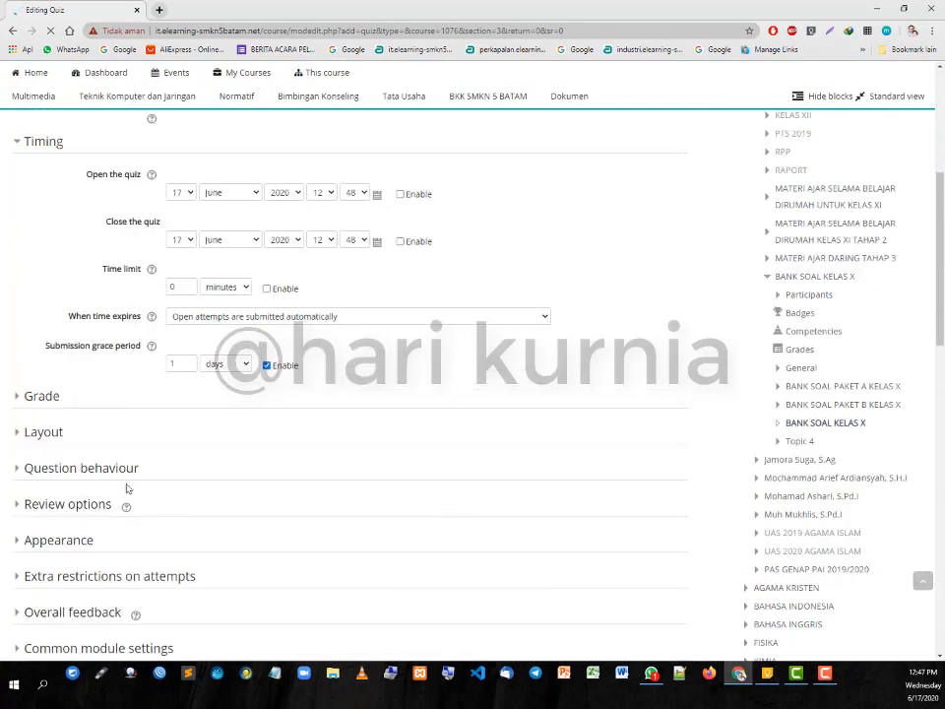
pyautogui.click(99, 504)
pyautogui.scroll(-2, 296, 506)
pyautogui.click(221, 443)
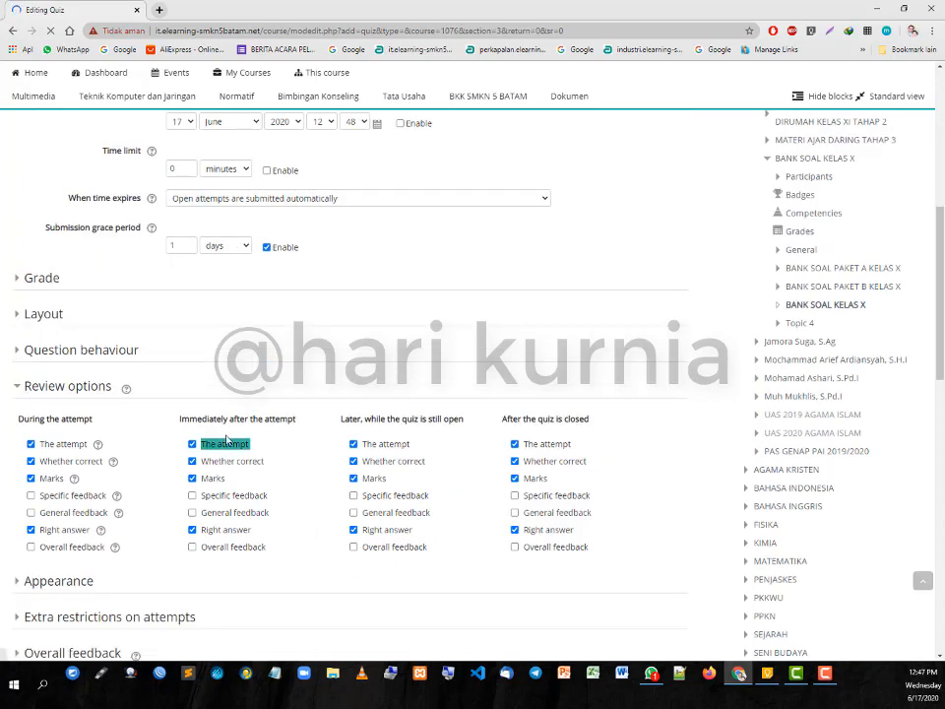
pyautogui.click(354, 444)
pyautogui.scroll(-3, 476, 525)
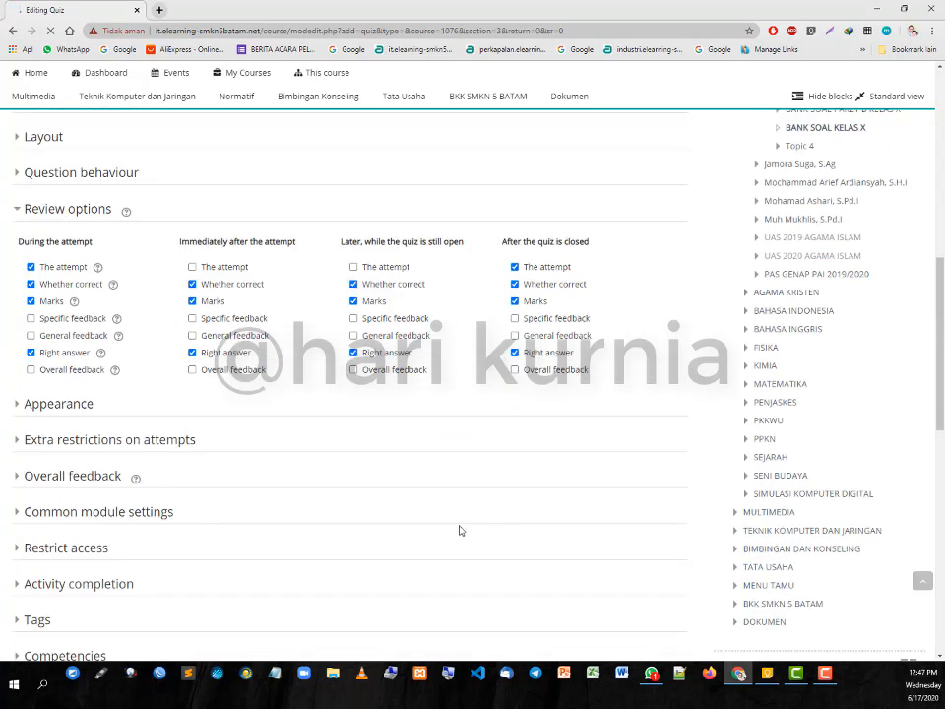
pyautogui.scroll(4, 407, 481)
pyautogui.scroll(7, 296, 409)
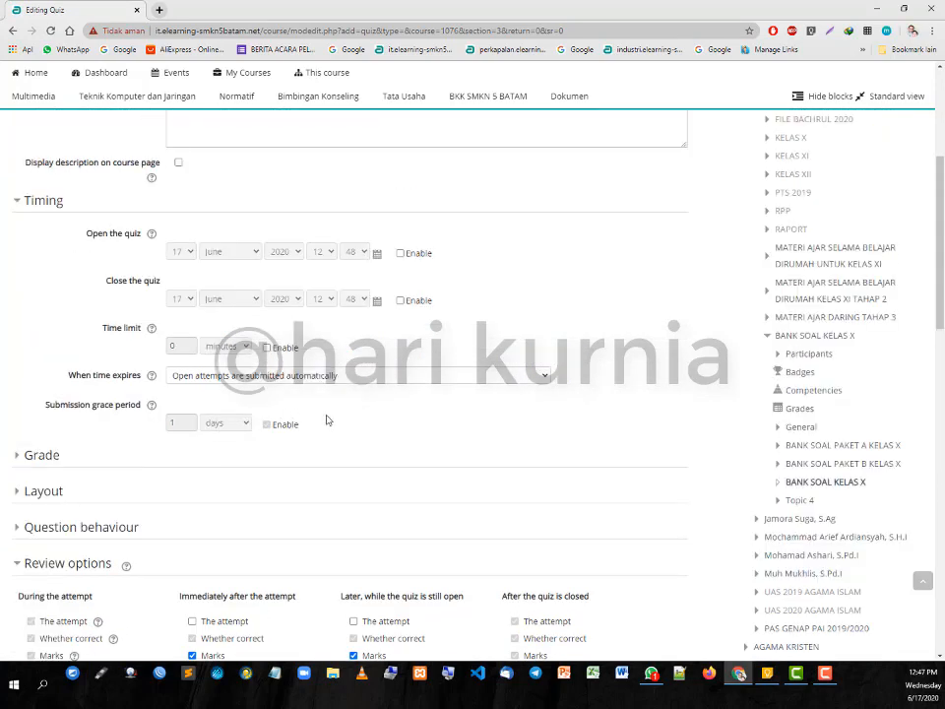
# Step: Check the Grade settings of the BANK SOAL KELAS X quiz and save it, returning to the course
pyautogui.scroll(-6, 344, 473)
pyautogui.scroll(-2, 260, 557)
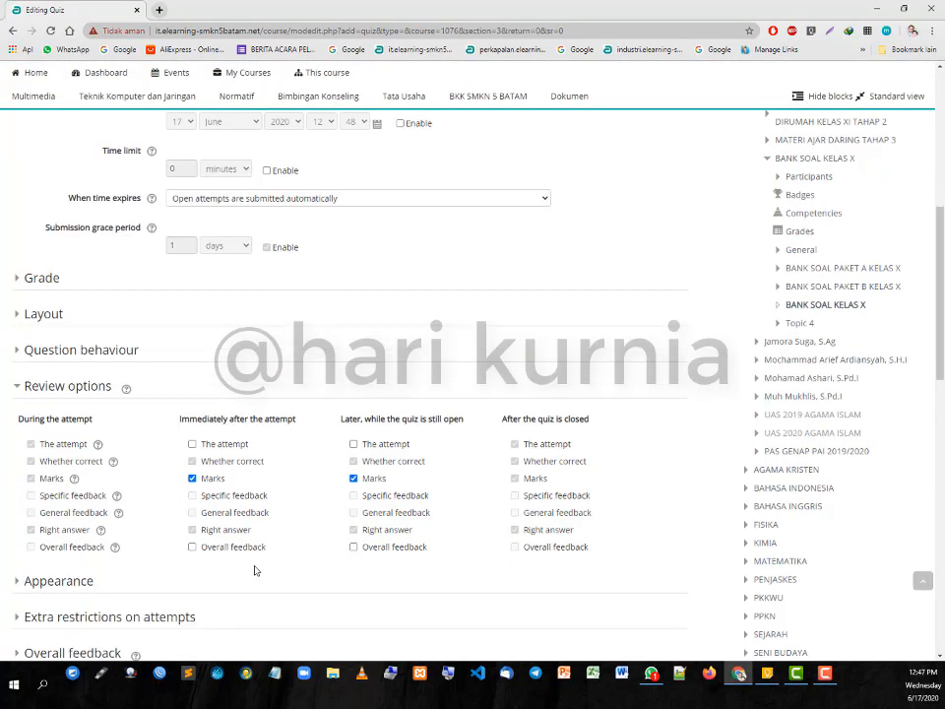
pyautogui.click(15, 284)
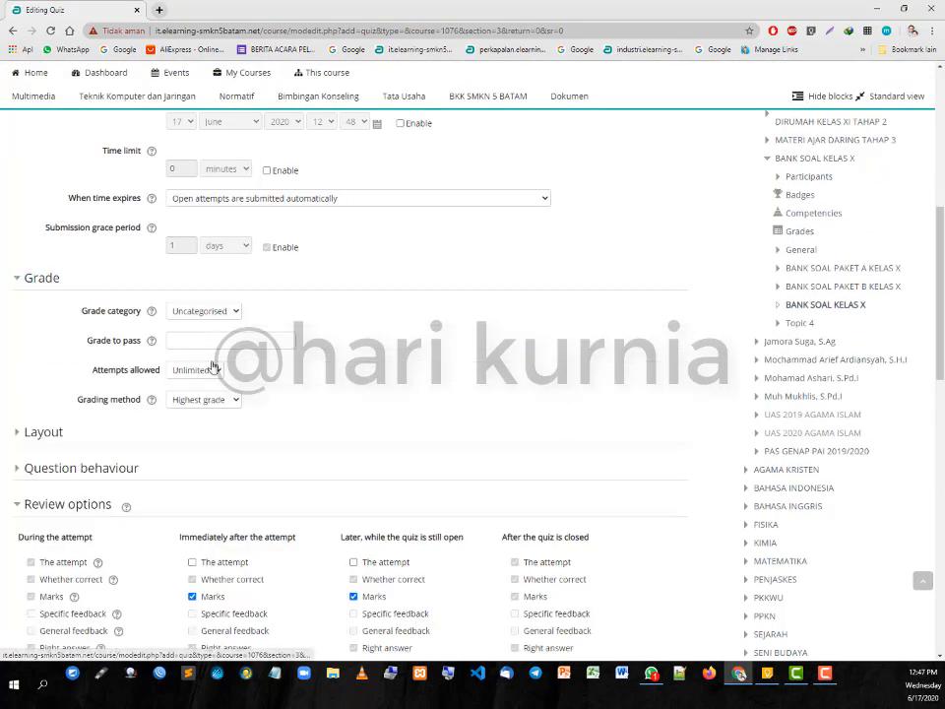
pyautogui.scroll(-3, 465, 510)
pyautogui.scroll(-9, 465, 510)
pyautogui.click(227, 301)
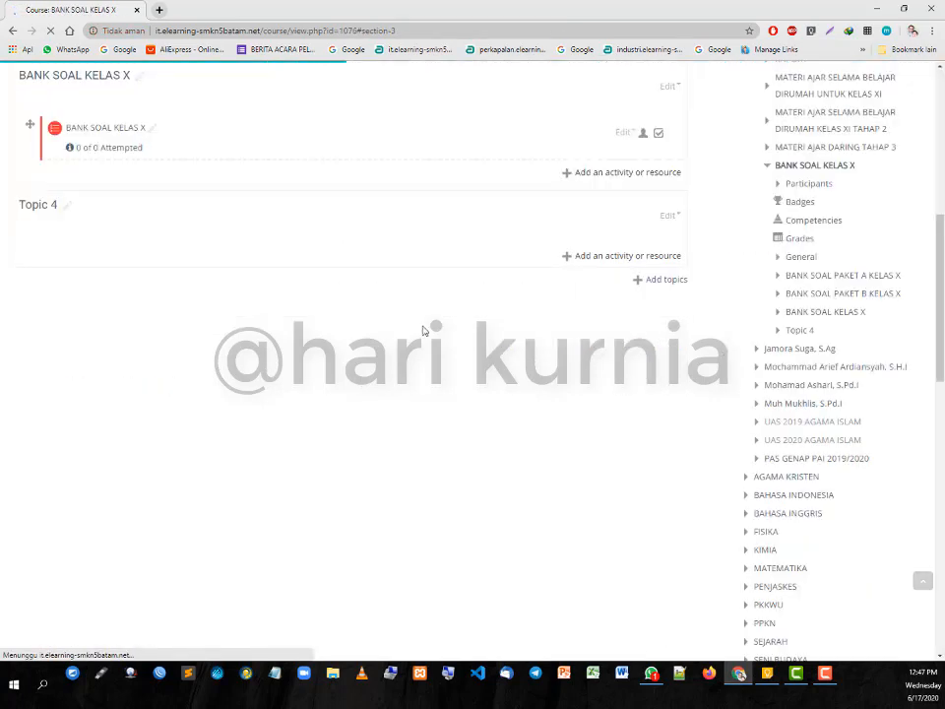
# Step: Review the sections and quizzes of the BANK SOAL KELAS X course, and look over the course list of its parent category
pyautogui.scroll(6, 396, 386)
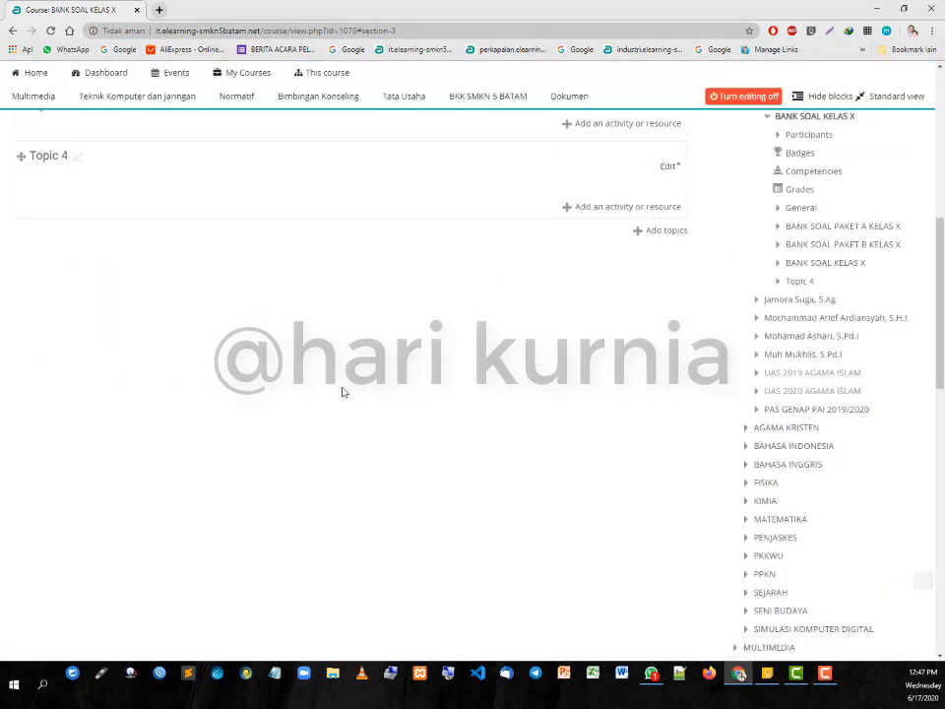
pyautogui.scroll(5, 221, 386)
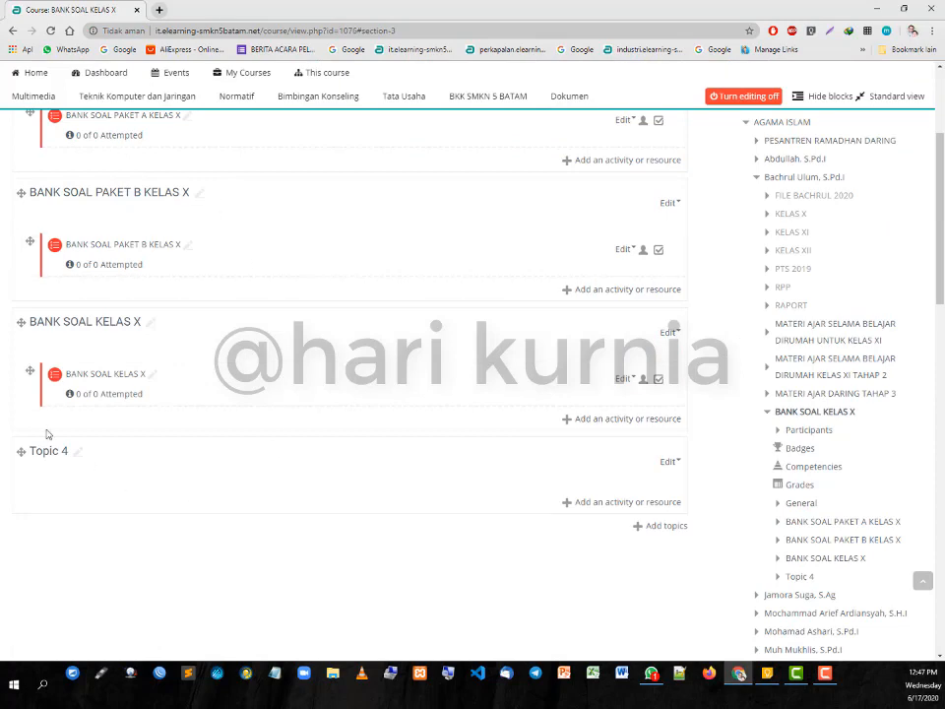
pyautogui.scroll(1, 398, 387)
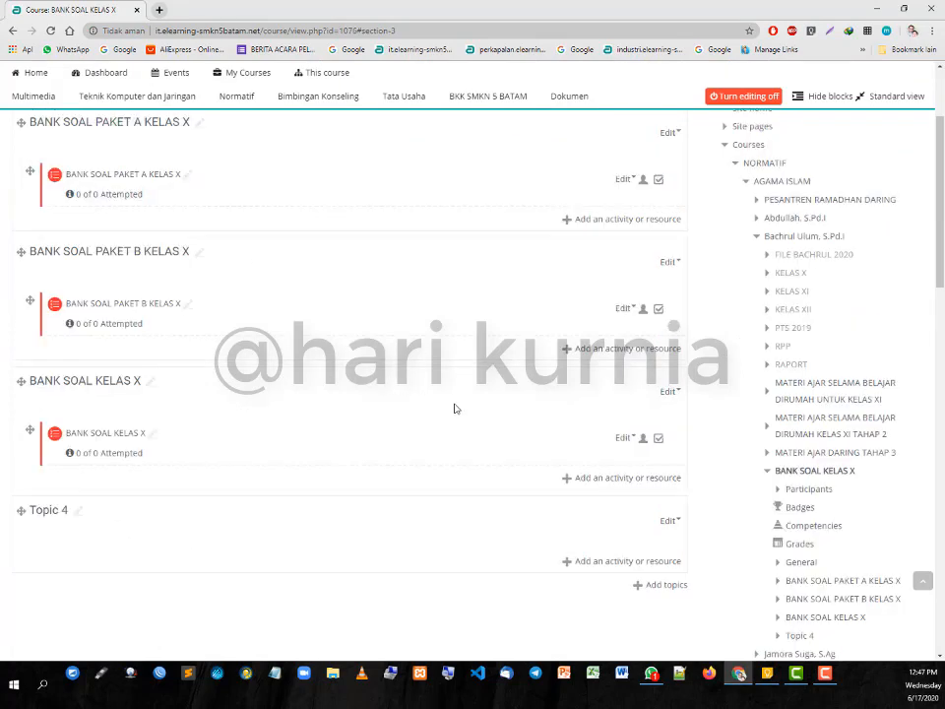
pyautogui.scroll(4, 287, 388)
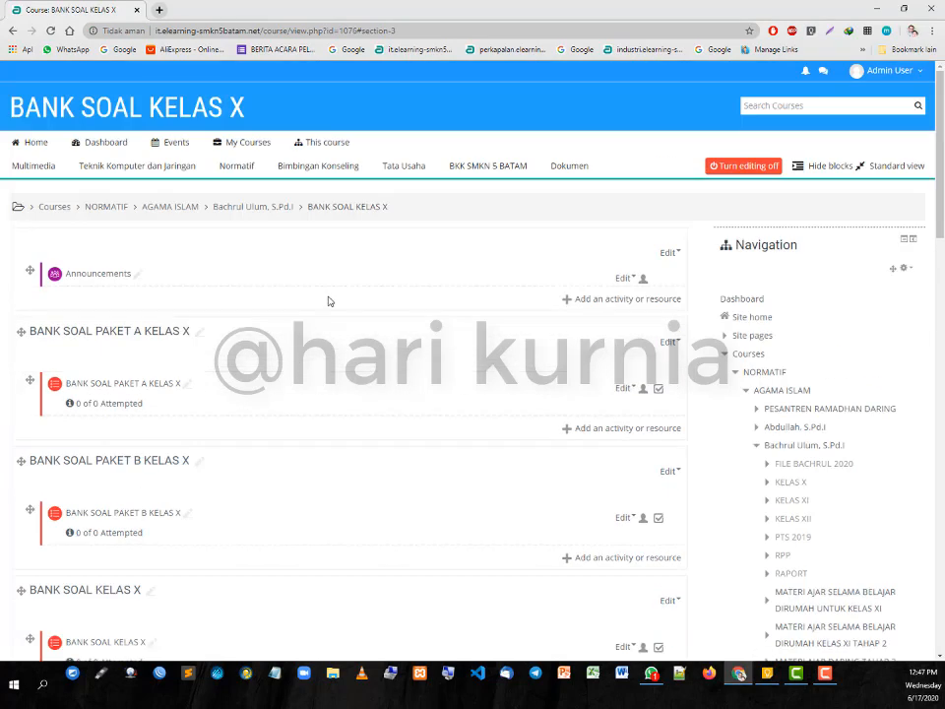
pyautogui.click(237, 208)
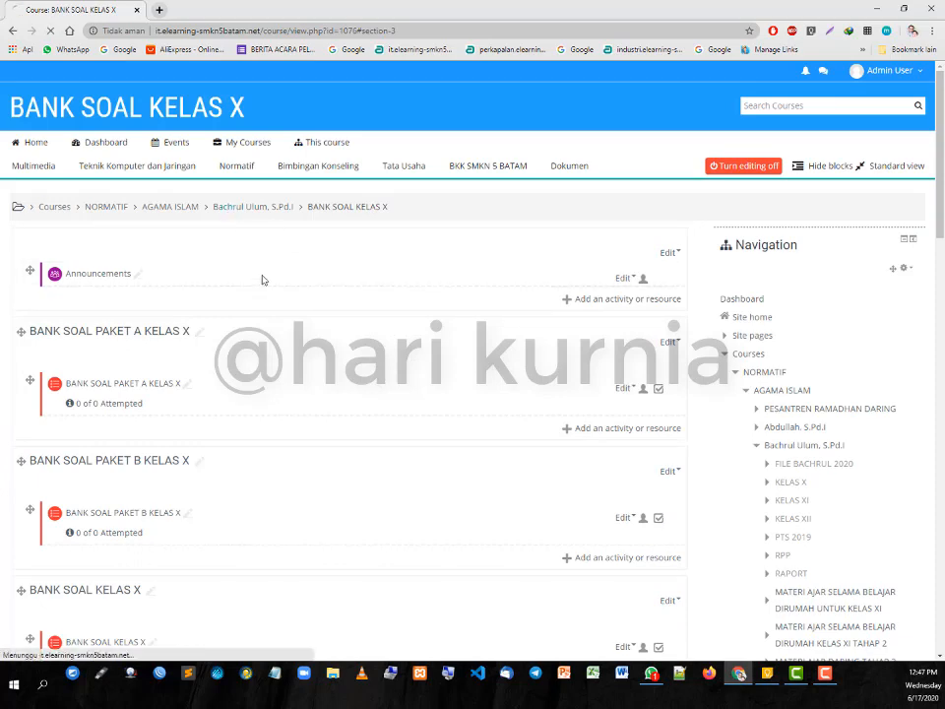
pyautogui.scroll(-3, 349, 369)
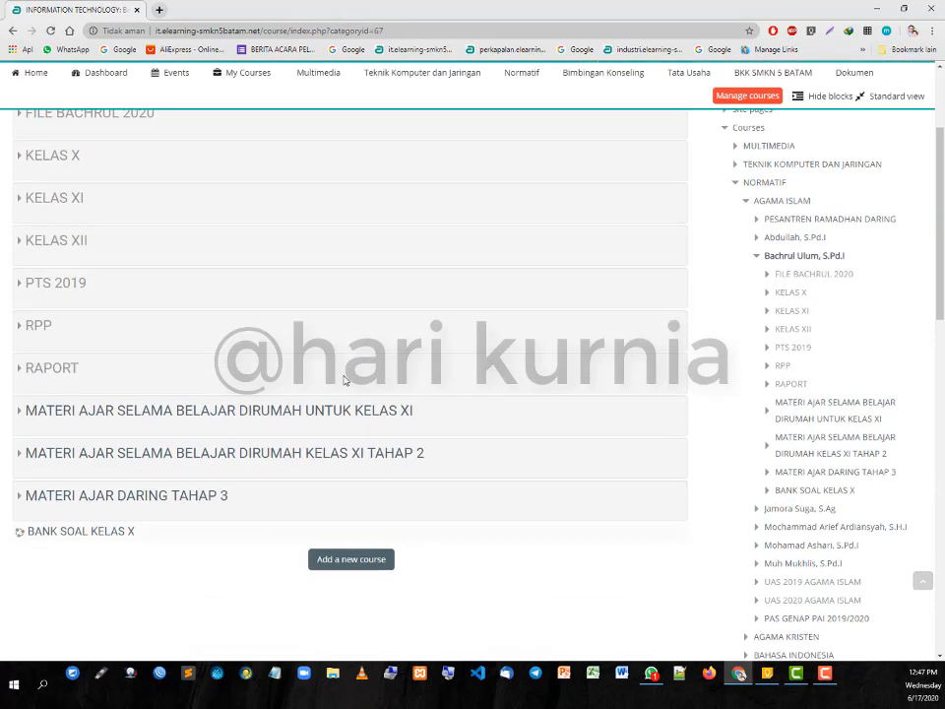
pyautogui.scroll(3, 266, 383)
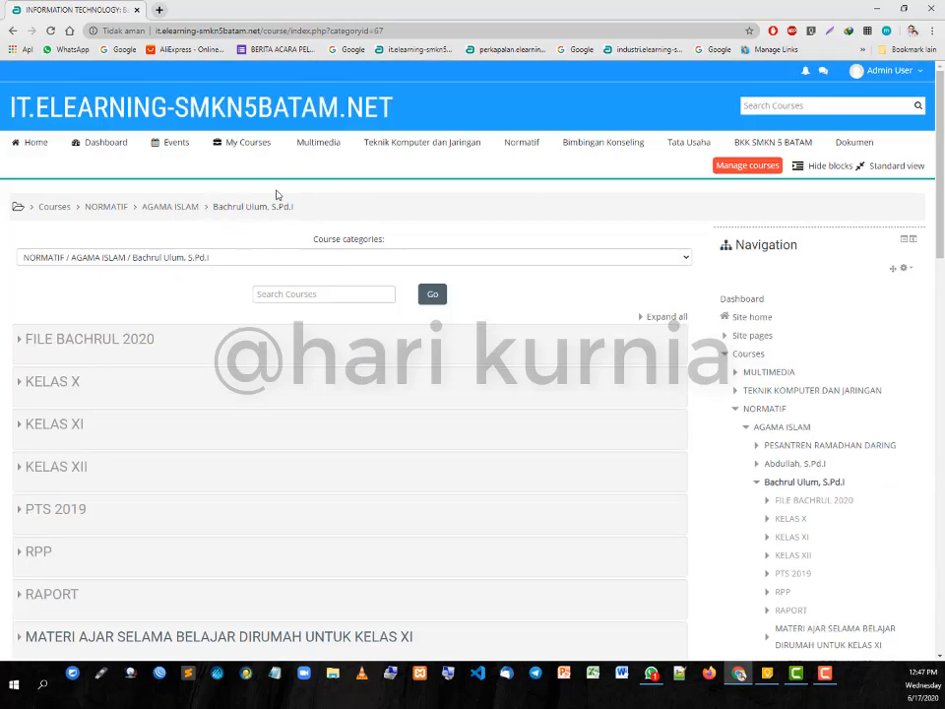
# Step: Open the Paket A PAI Kelas X quiz in the PAI KELAS X PAKET A course, within AGAMA ISLAM's PAS GENAP PAI 2019/2020 category
pyautogui.click(169, 207)
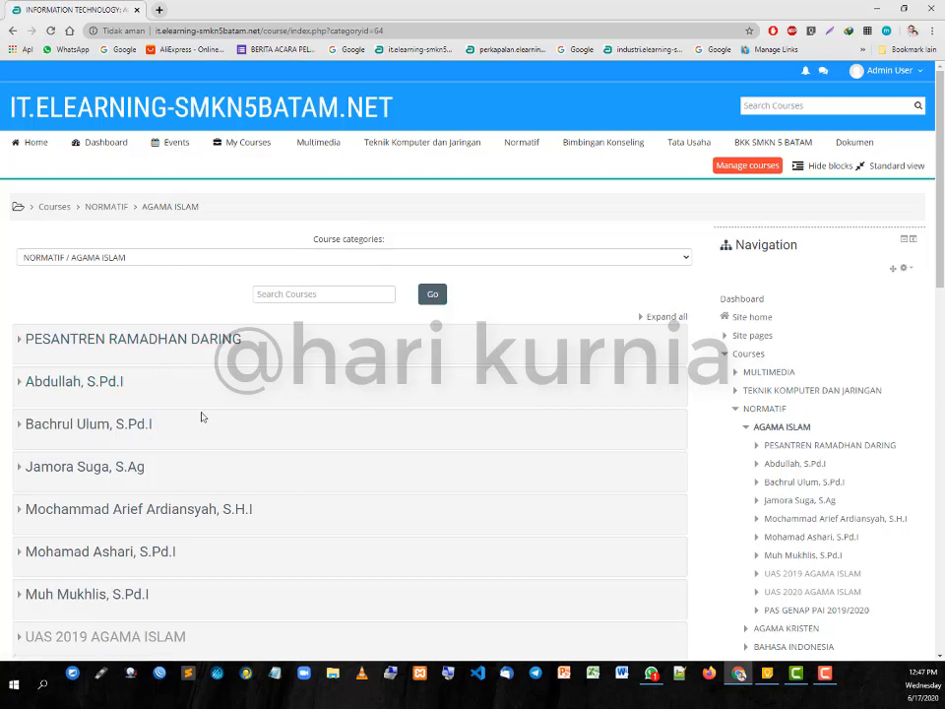
pyautogui.scroll(-5, 238, 401)
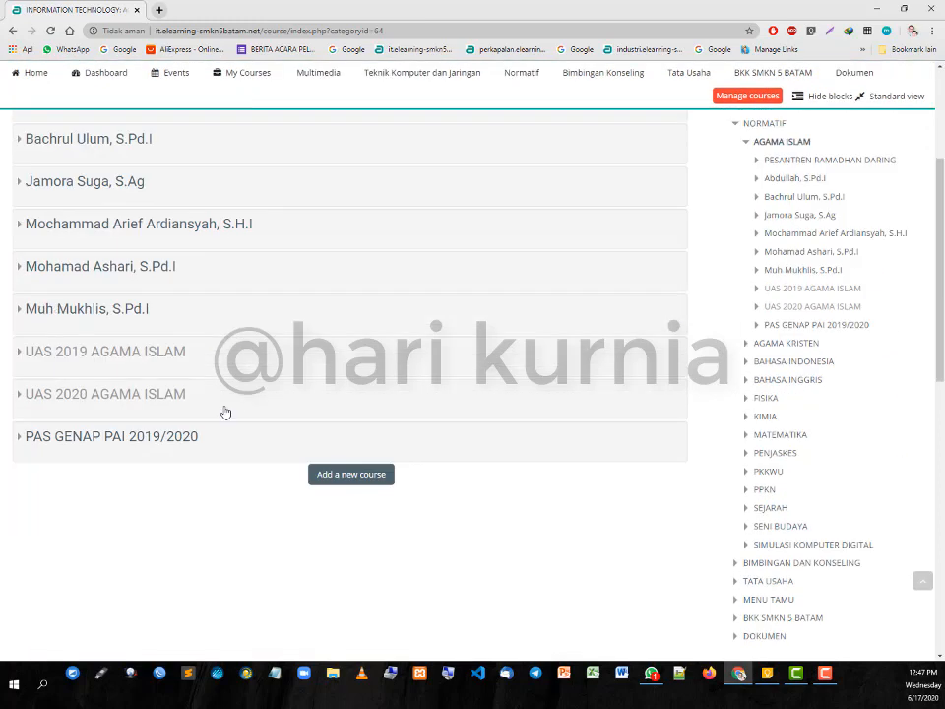
pyautogui.click(133, 437)
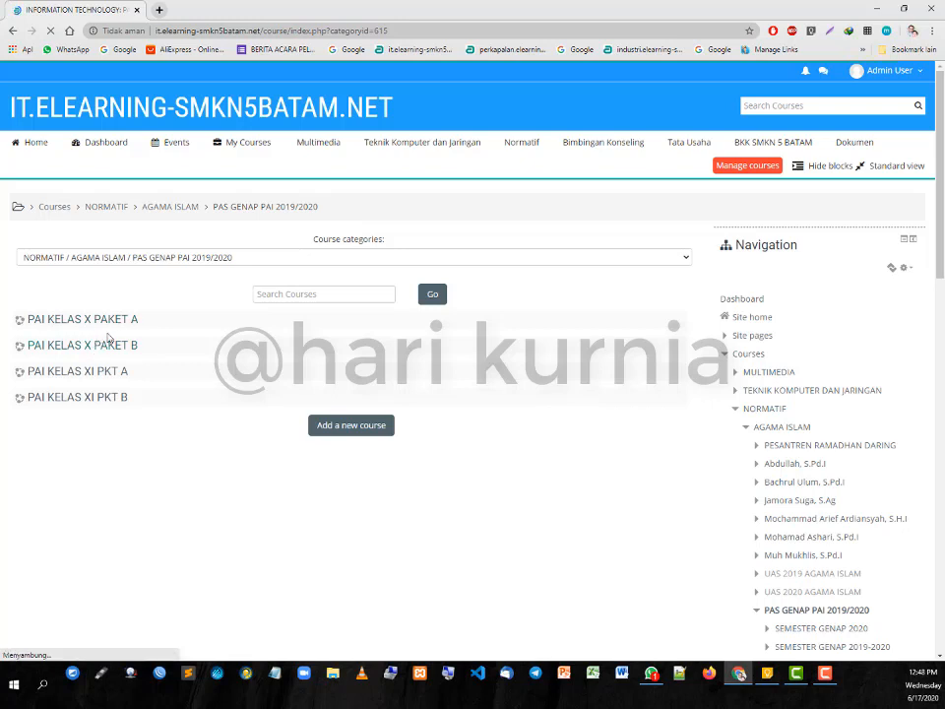
pyautogui.click(121, 321)
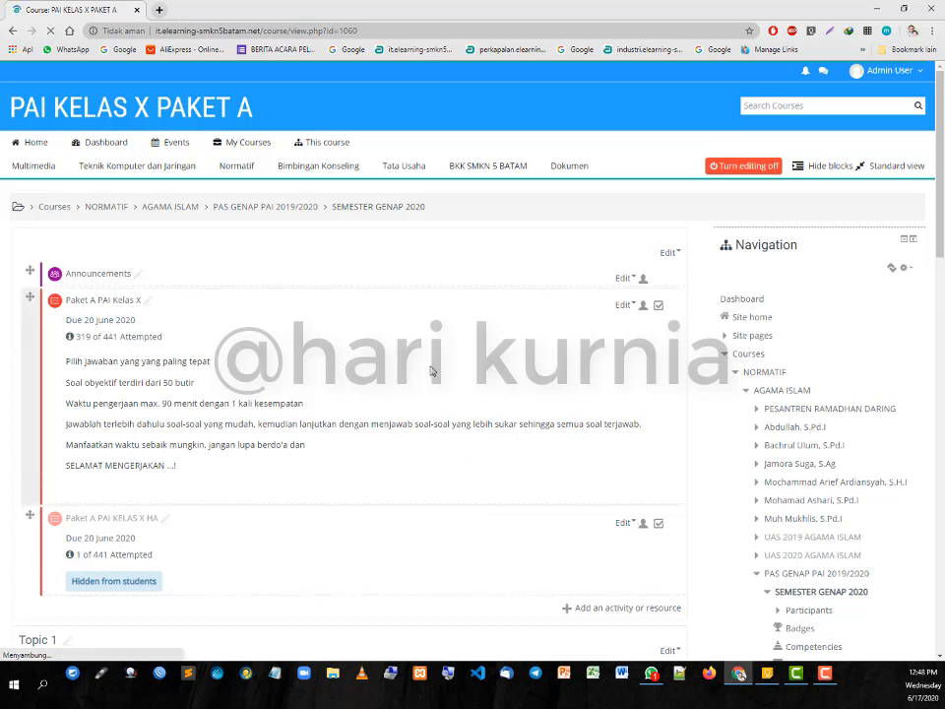
pyautogui.click(95, 302)
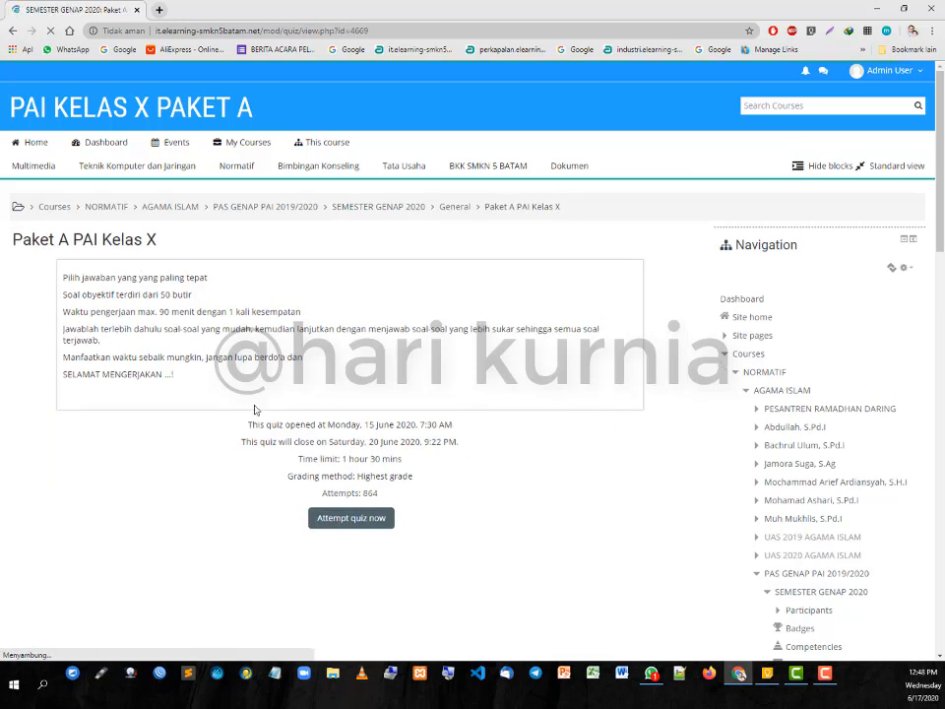
# Step: Try to open the question bank export page of the Paket A PAI Kelas X quiz, and return to its course
pyautogui.click(724, 353)
pyautogui.scroll(-3, 675, 500)
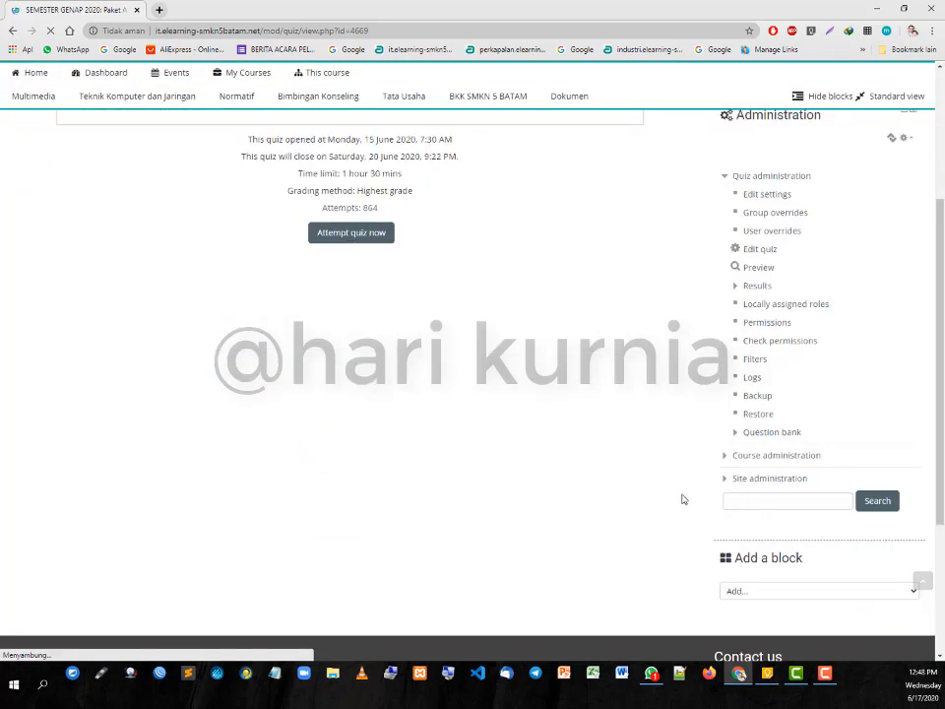
pyautogui.click(737, 436)
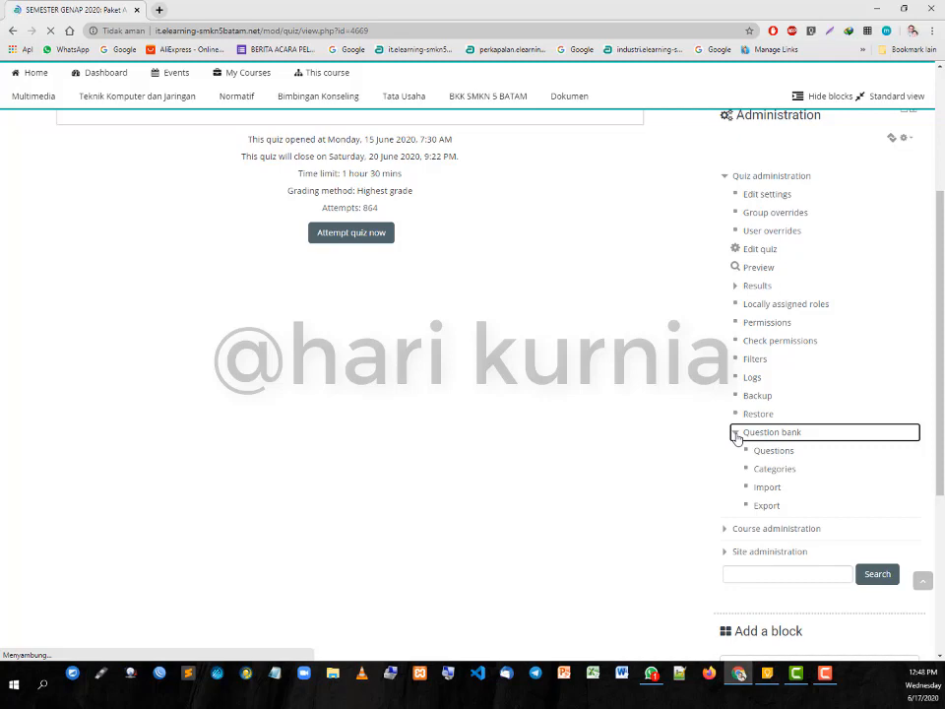
pyautogui.click(761, 507)
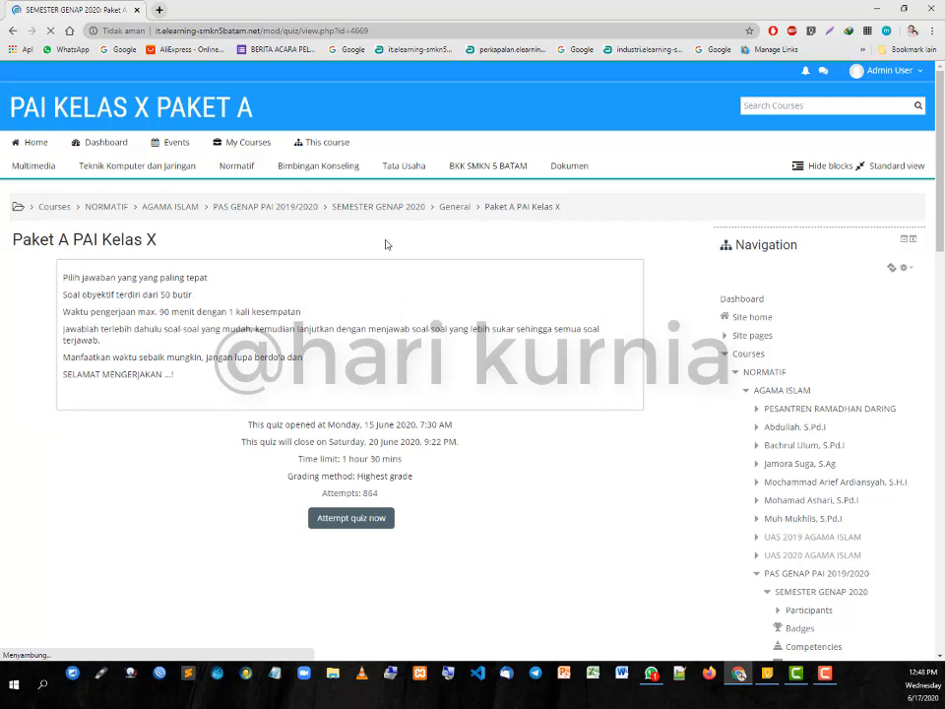
pyautogui.click(372, 206)
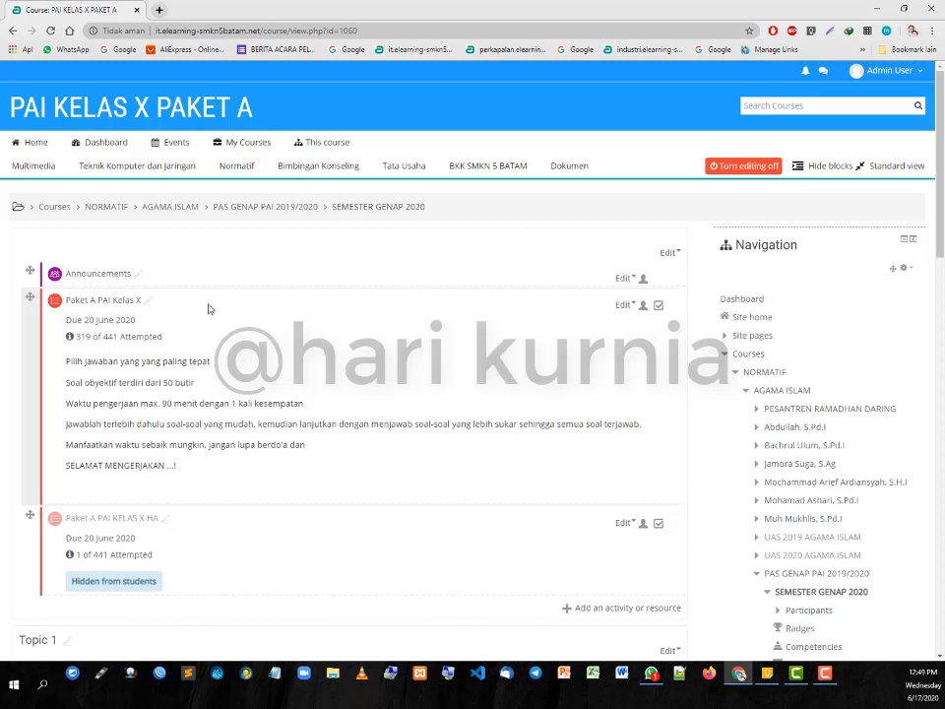
# Step: Reopen the Paket A PAI Kelas X quiz and bring up its question bank export page
pyautogui.click(105, 302)
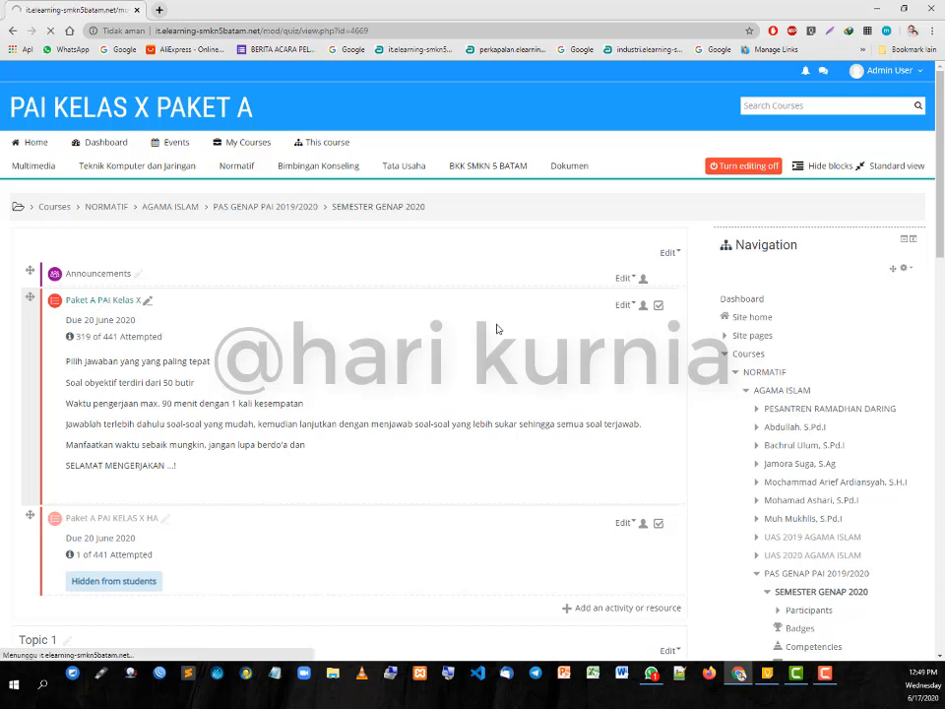
pyautogui.click(724, 355)
pyautogui.scroll(-5, 779, 614)
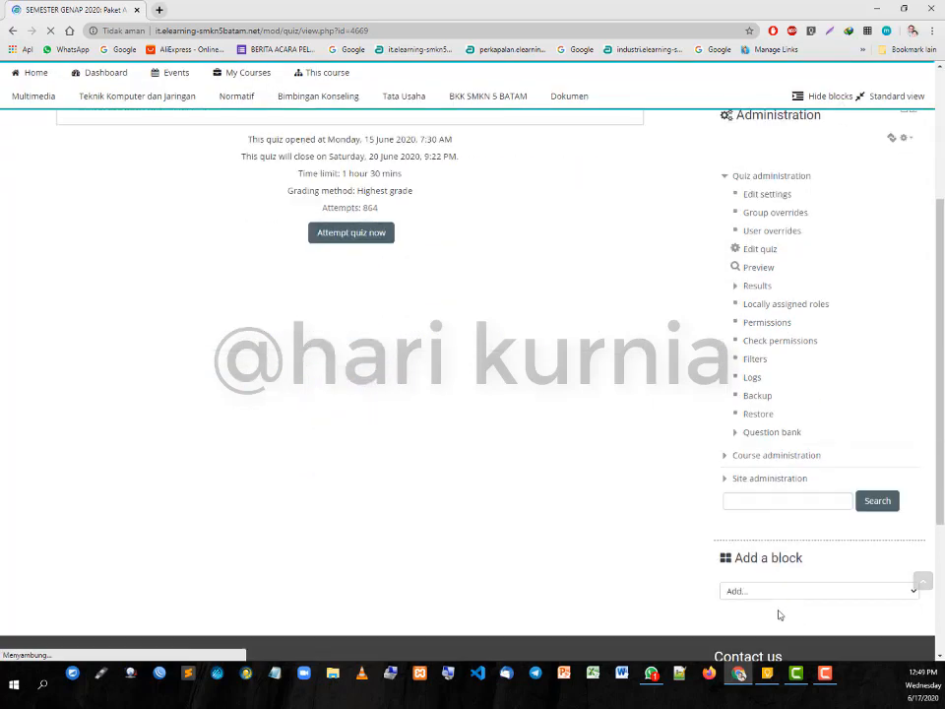
pyautogui.click(735, 432)
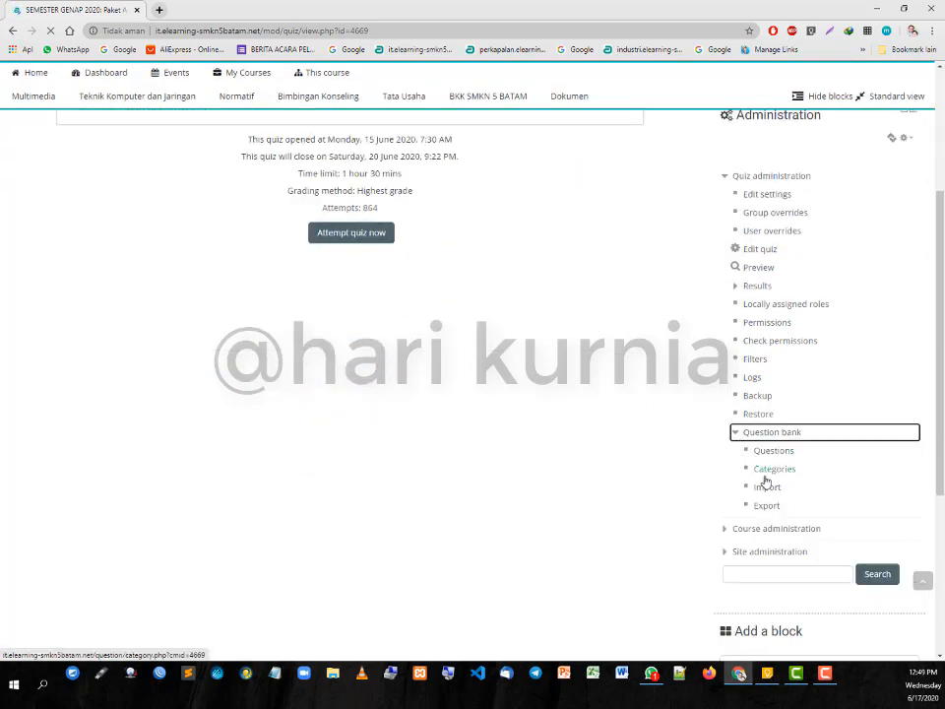
pyautogui.click(766, 506)
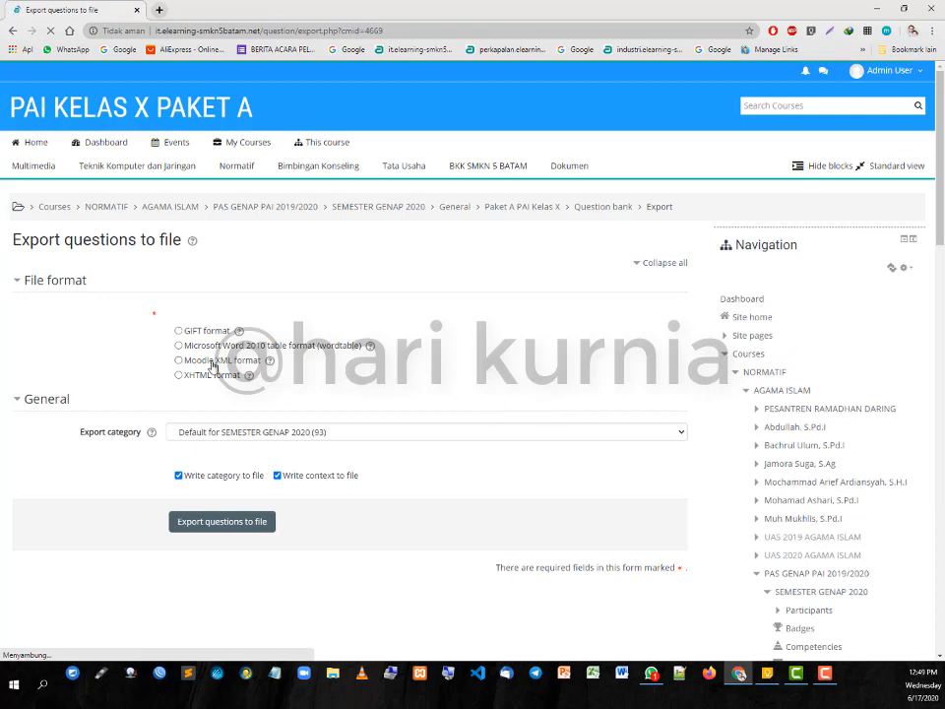
# Step: Export the questions of the Default for SEMESTER GENAP 2020 category to a file in Moodle XML format
pyautogui.click(320, 431)
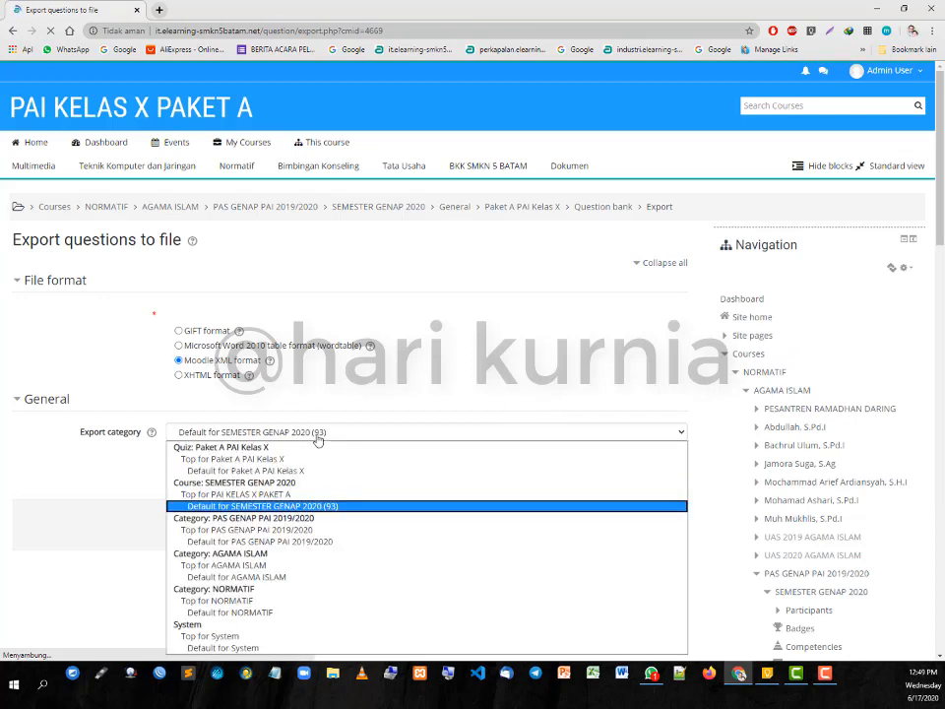
pyautogui.click(438, 380)
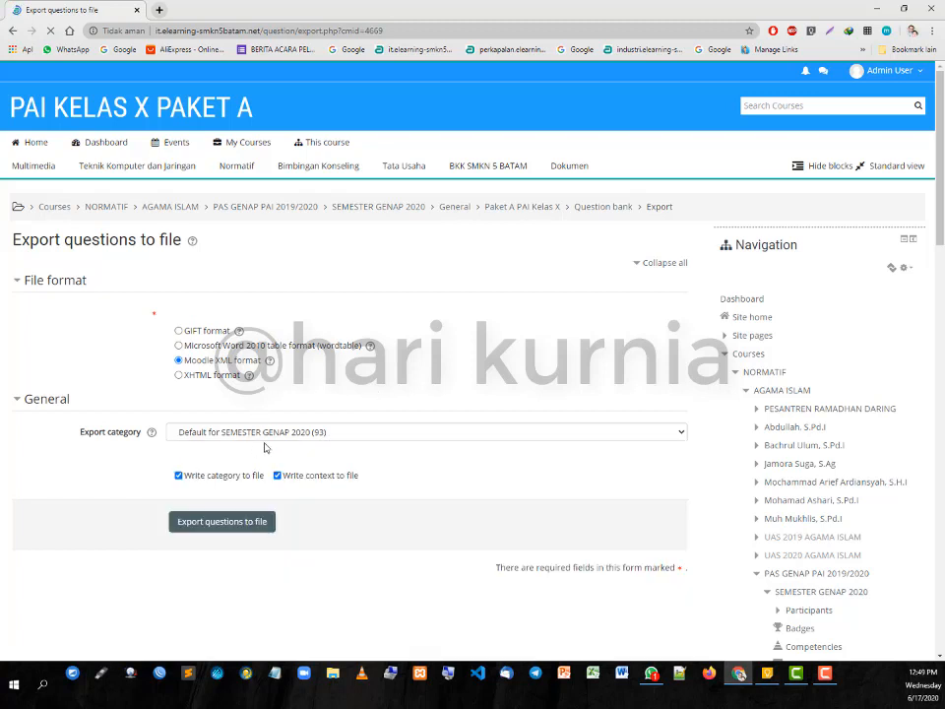
pyautogui.click(331, 436)
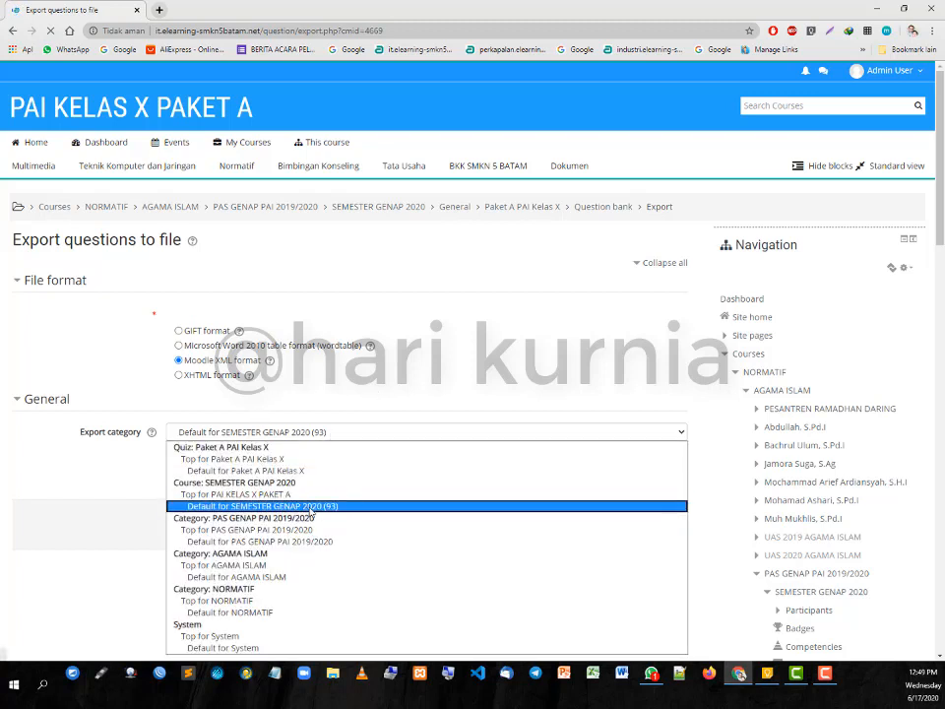
pyautogui.click(390, 379)
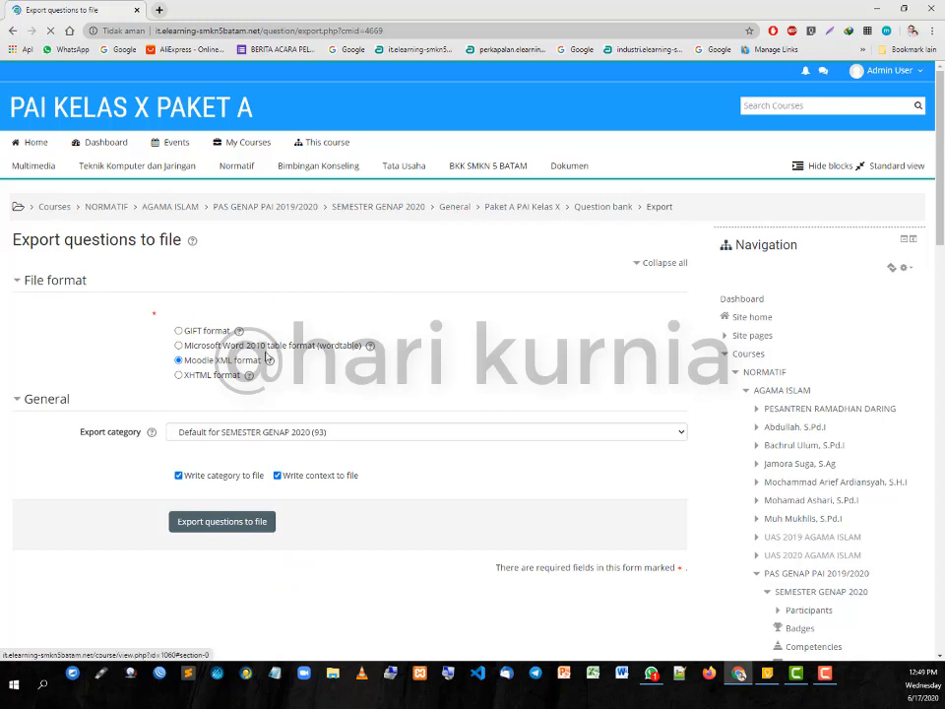
pyautogui.click(389, 436)
pyautogui.click(332, 516)
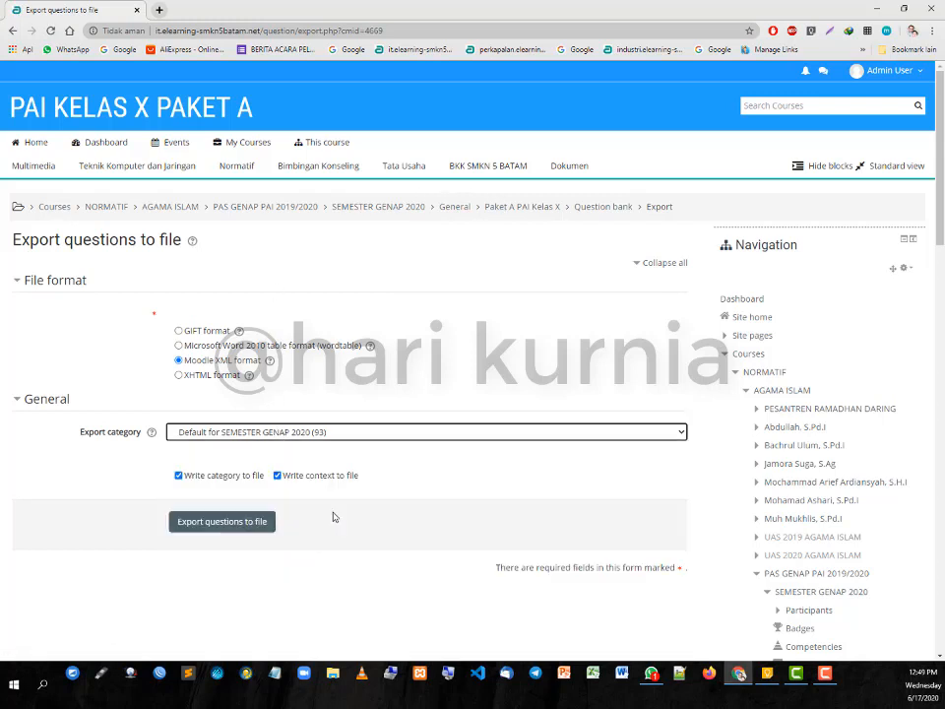
pyautogui.click(251, 532)
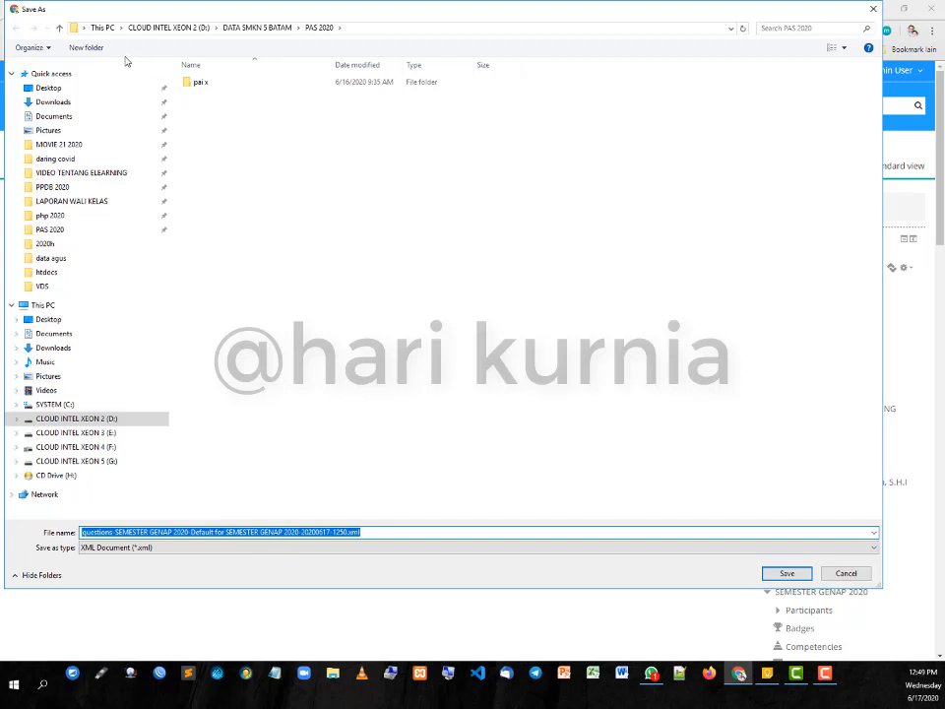
# Step: Create a folder named BANK KELAS X PAKET A inside PAS 2020 for the exported file and open it
pyautogui.click(83, 48)
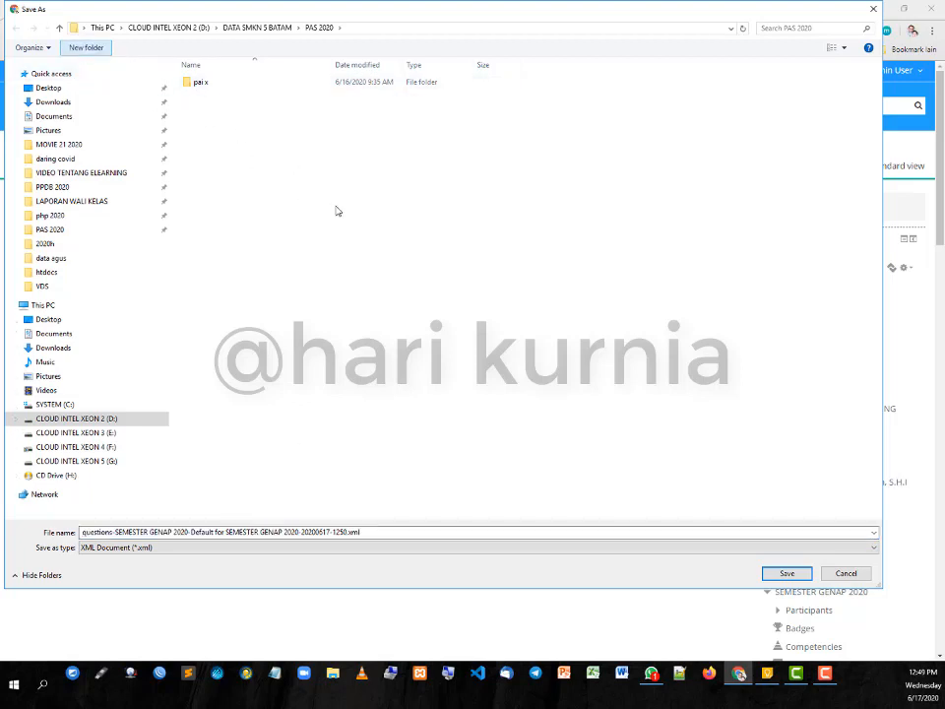
pyautogui.write('BAKSOAL')
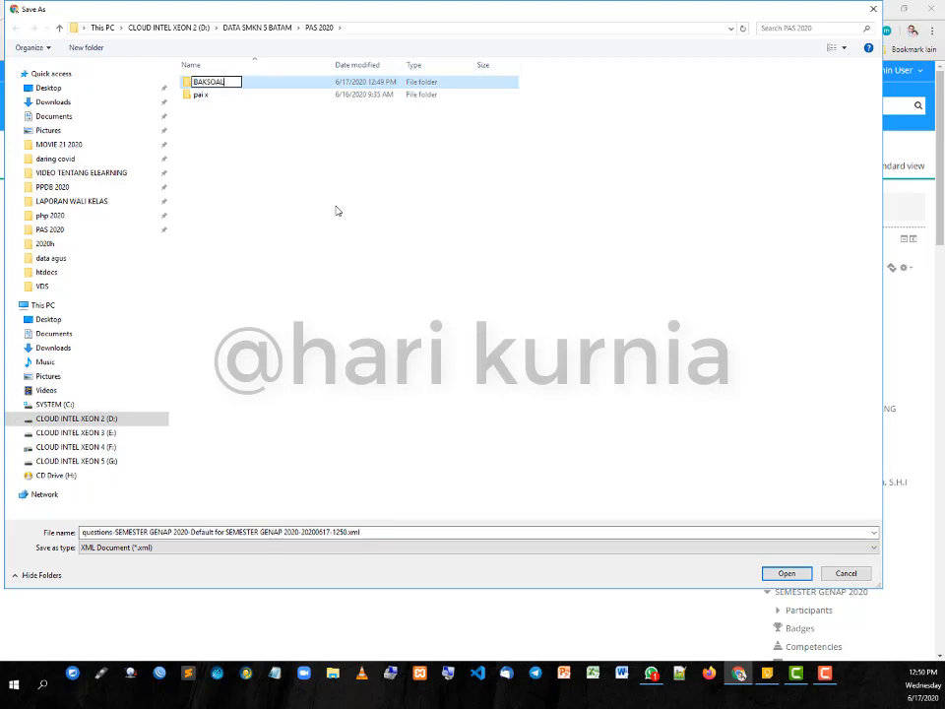
pyautogui.press('BackSpace')
pyautogui.press('BackSpace')
pyautogui.press('BackSpace')
pyautogui.press('BackSpace')
pyautogui.press('BackSpace')
pyautogui.press('BackSpace')
pyautogui.write('ABN')
pyautogui.press('BackSpace')
pyautogui.press('BackSpace')
pyautogui.write('NK KELAS X PAKET A')
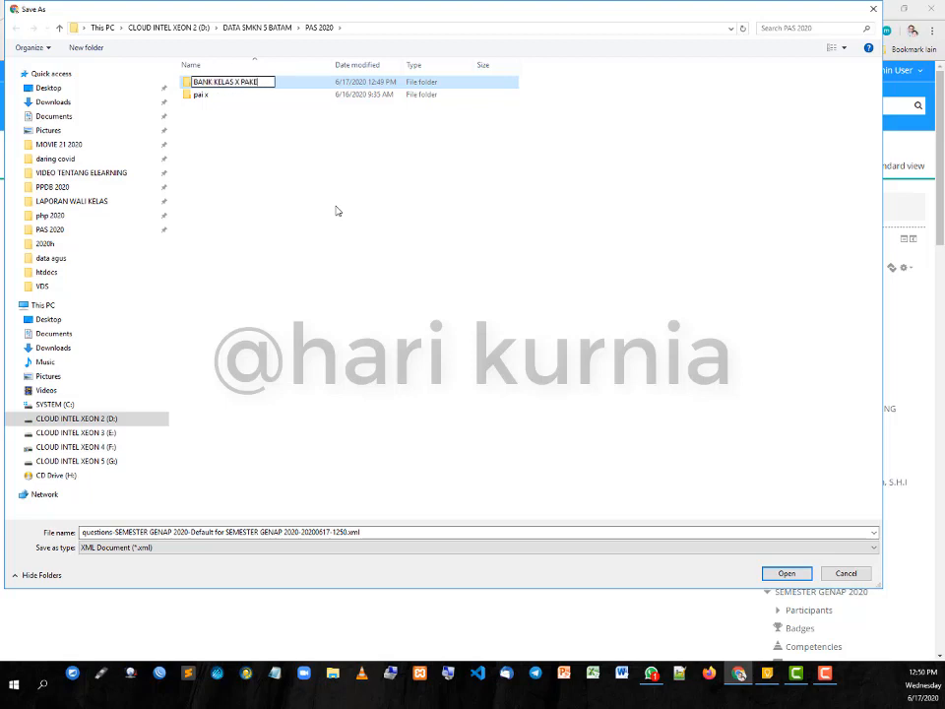
pyautogui.press('Return')
pyautogui.press('Return')
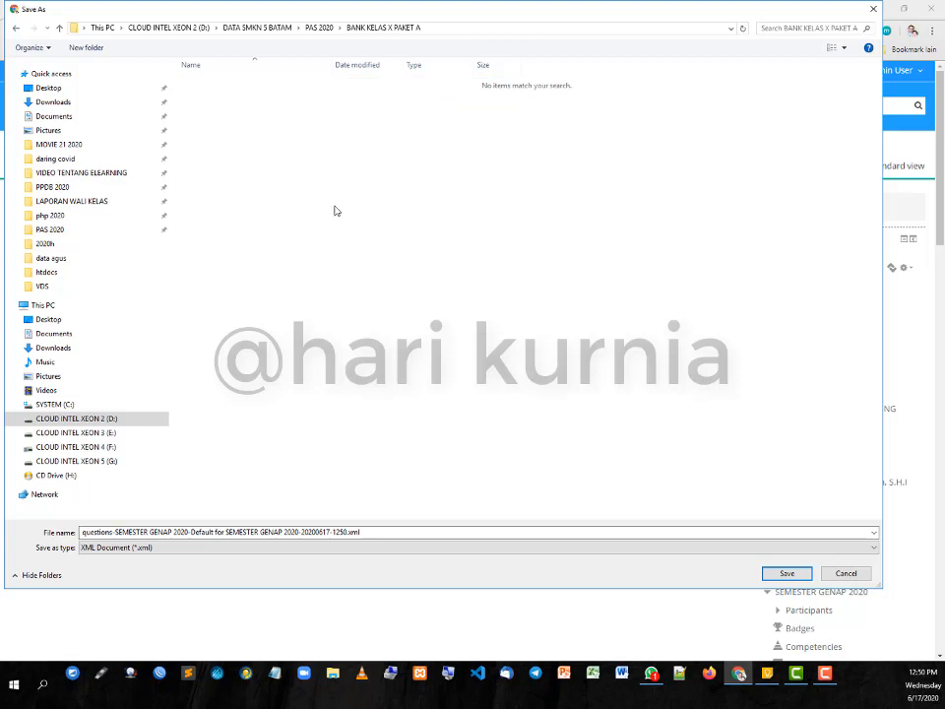
# Step: Rename the BANK KELAS X PAKET A folder to BANK PAI KELAS X PAKET A and save the exported XML file in it
pyautogui.click(319, 27)
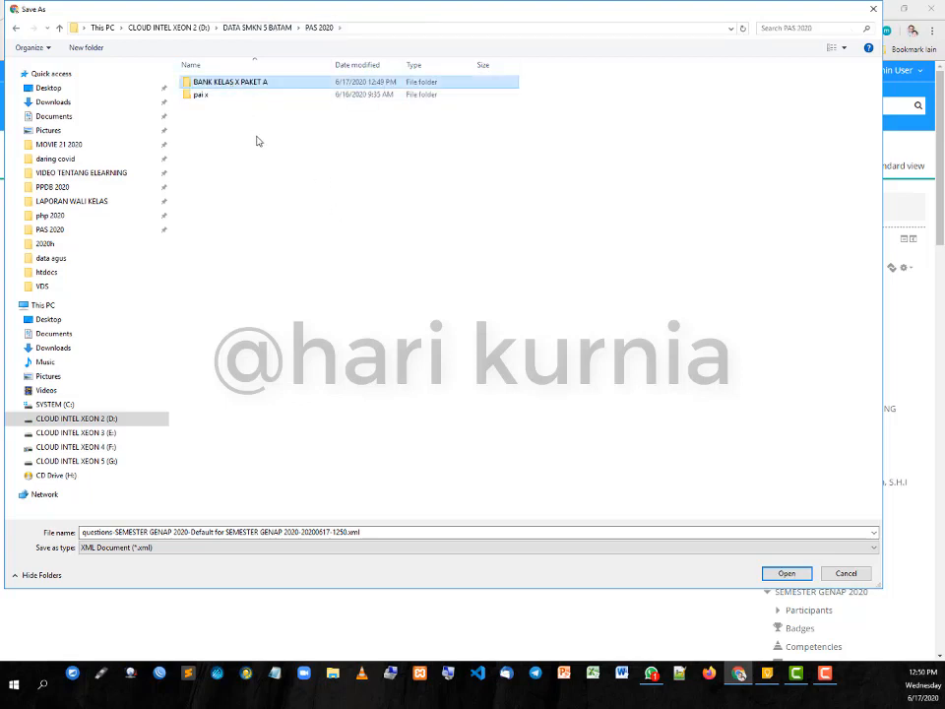
pyautogui.press('F2')
pyautogui.click(278, 86)
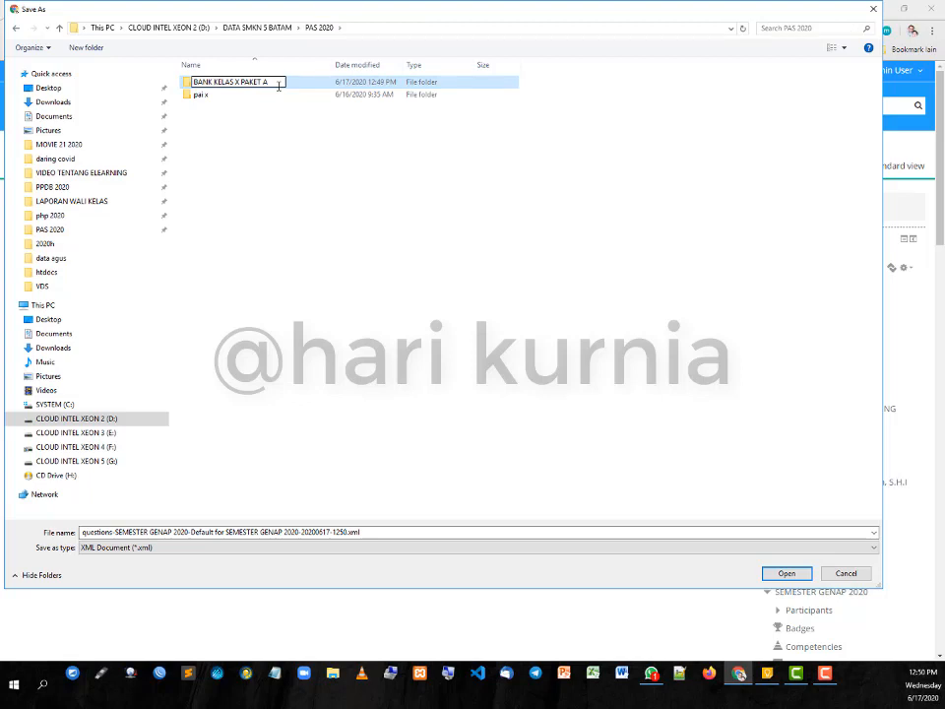
pyautogui.hotkey('ctrl', 'Left')
pyautogui.hotkey('ctrl', 'Left')
pyautogui.hotkey('ctrl', 'Left')
pyautogui.hotkey('ctrl', 'Left')
pyautogui.write('PAI')
pyautogui.press('Return')
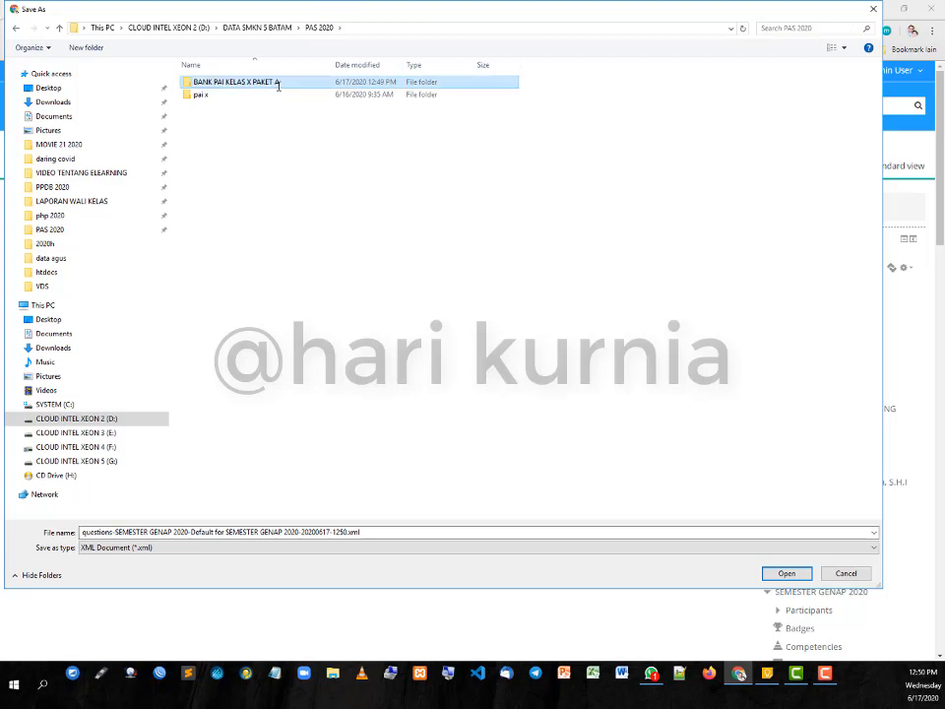
pyautogui.doubleClick(278, 86)
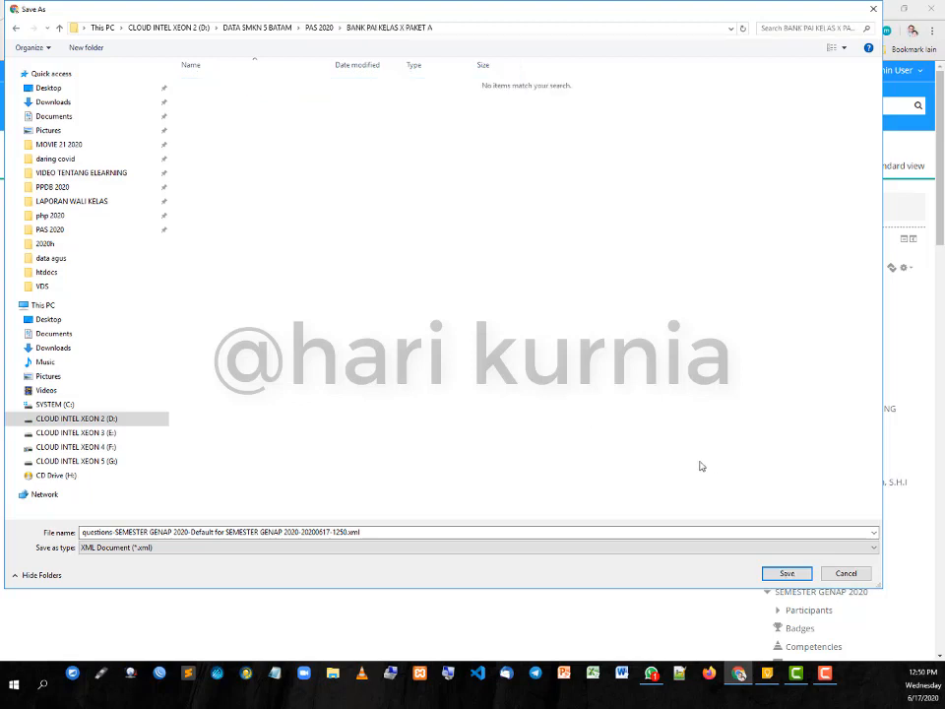
pyautogui.click(784, 573)
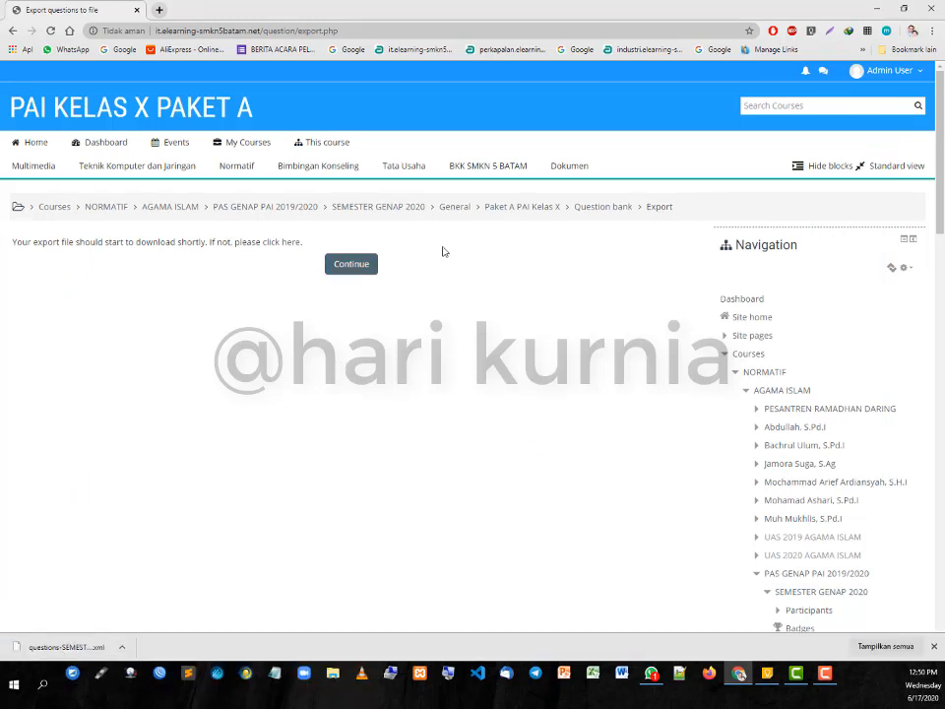
# Step: Open the SOAL PAI PAKET B quiz in the PAI KELAS X PAKET B course of the PAS GENAP PAI 2019/2020 category
pyautogui.click(386, 209)
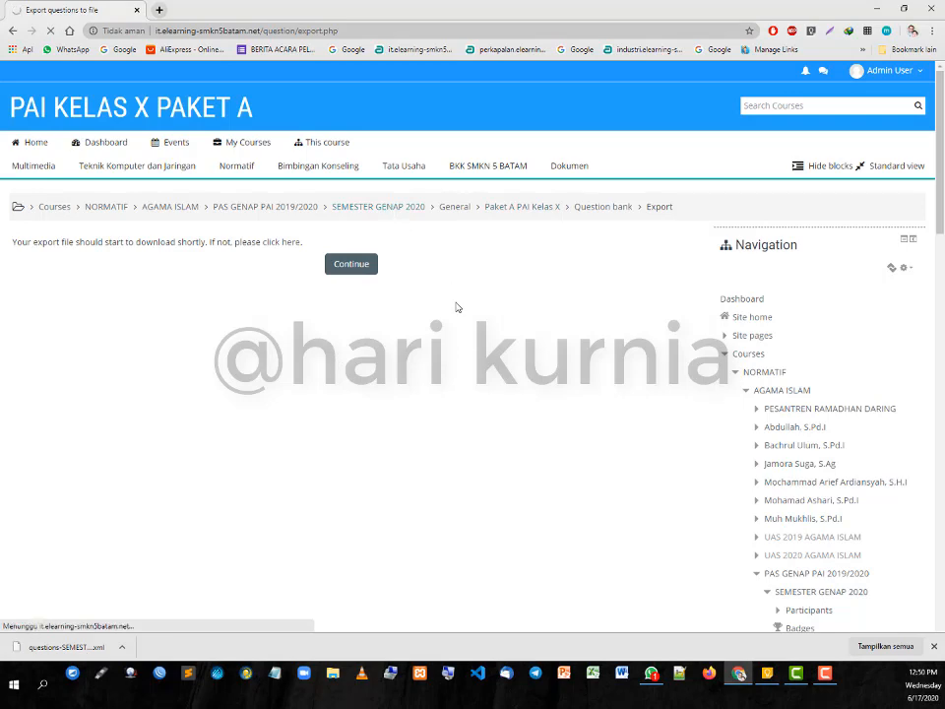
pyautogui.scroll(-3, 247, 463)
pyautogui.scroll(3, 245, 461)
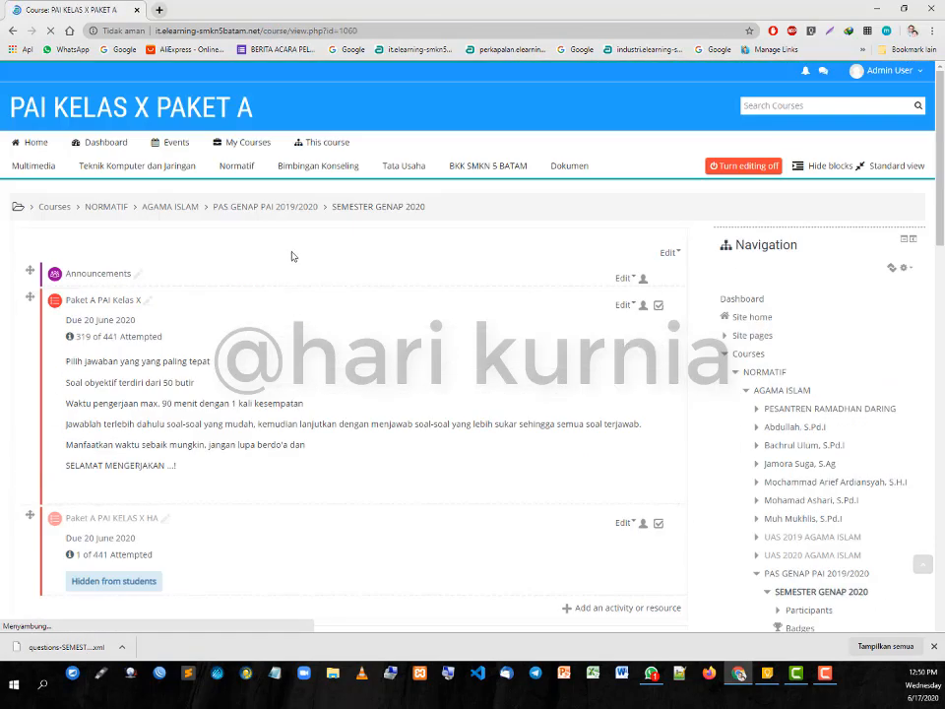
pyautogui.click(264, 209)
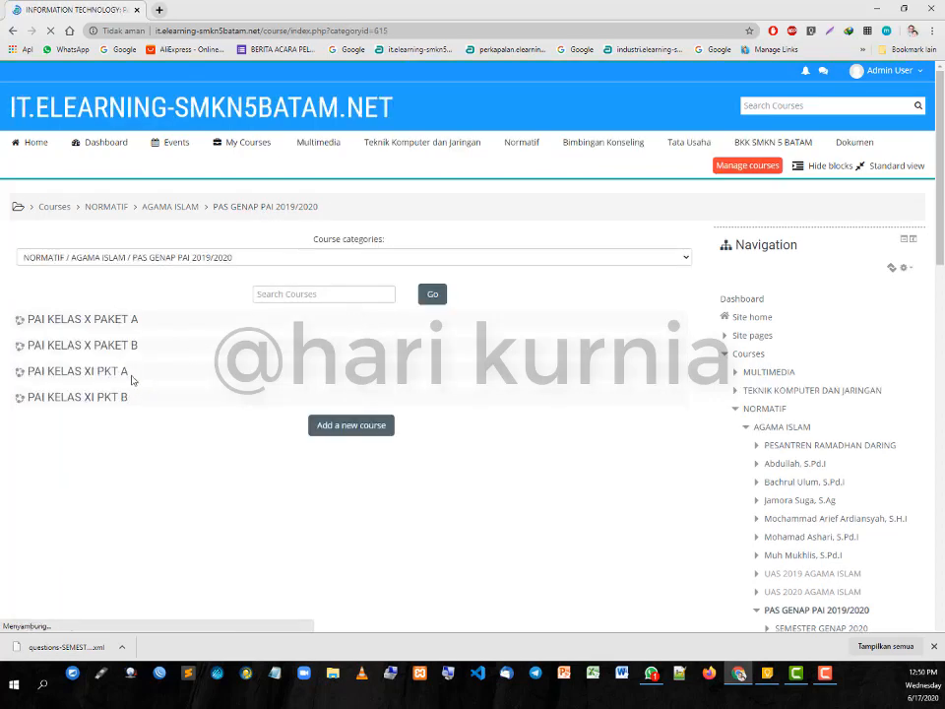
pyautogui.click(128, 345)
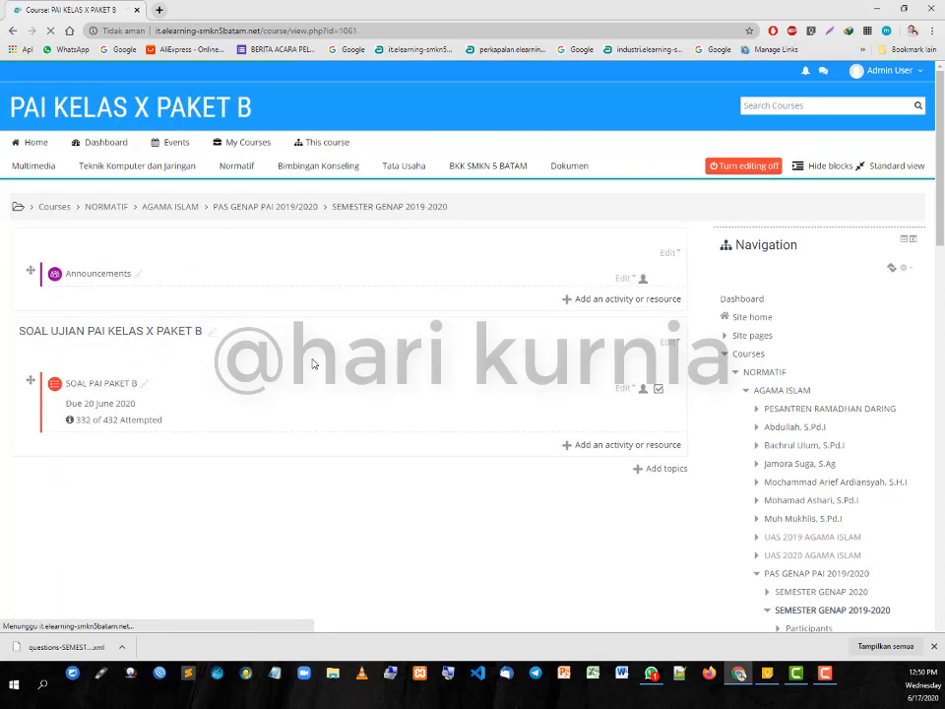
pyautogui.click(116, 387)
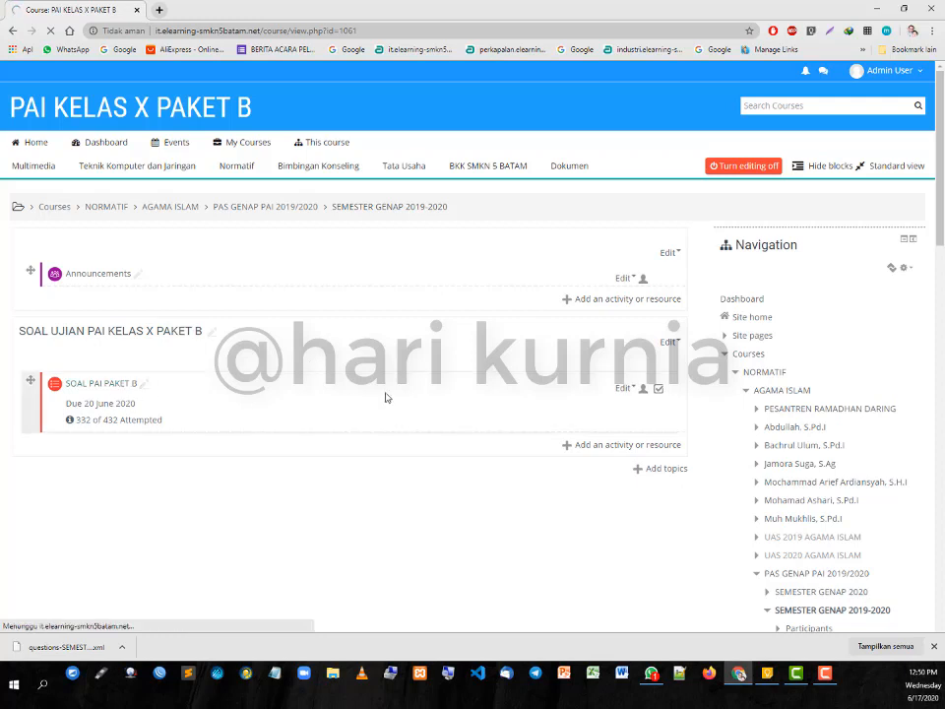
# Step: Export the Default for SEMESTER GENAP 2019-2020 questions from the quiz's question bank to a file in Moodle XML format
pyautogui.click(726, 353)
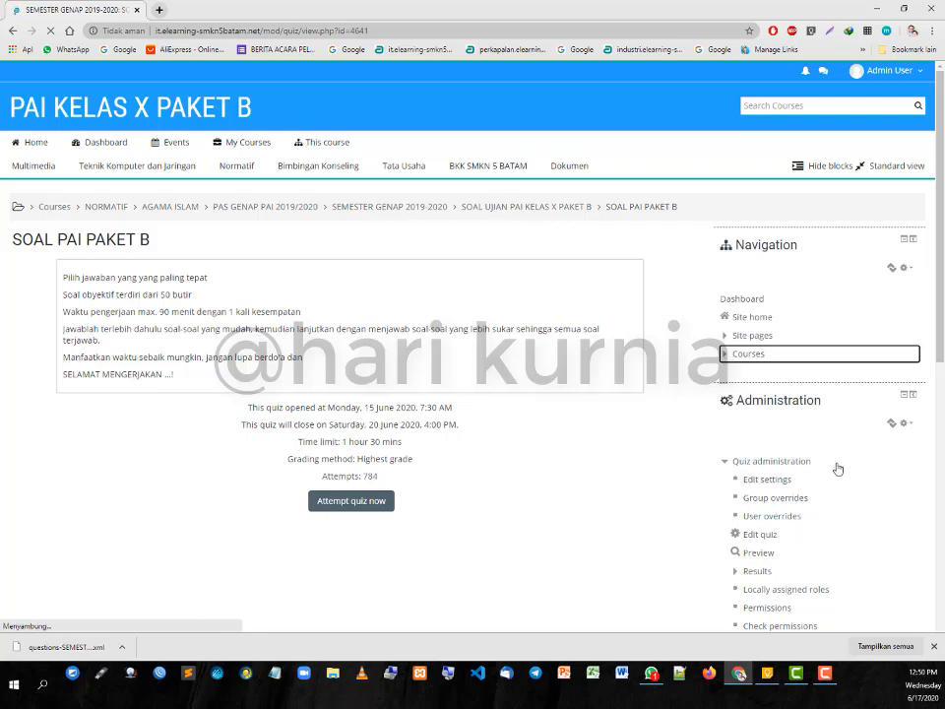
pyautogui.scroll(-4, 838, 469)
pyautogui.click(732, 374)
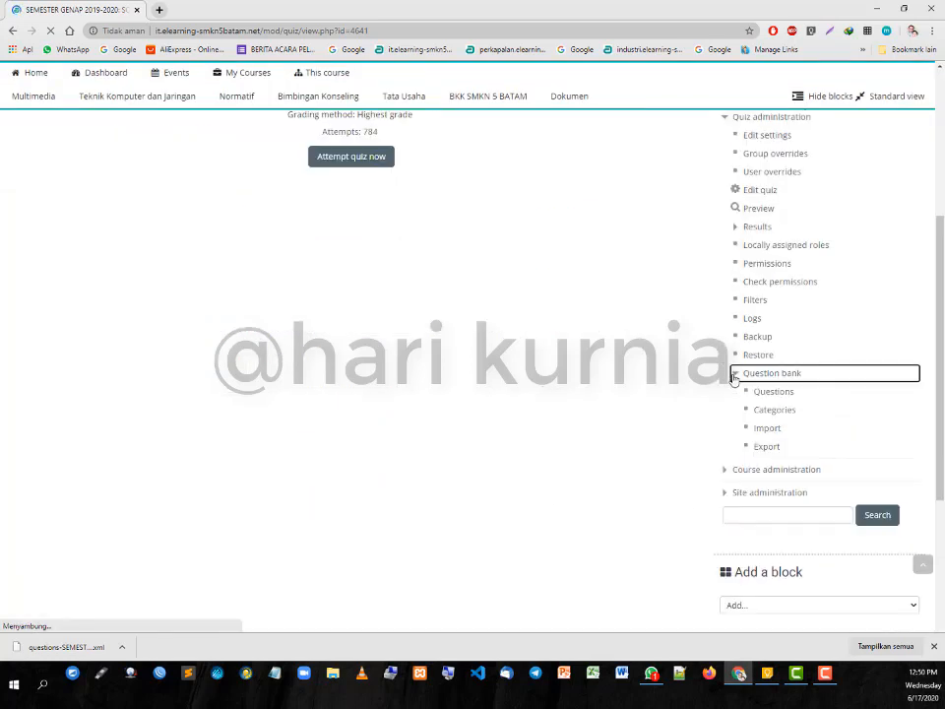
pyautogui.click(765, 449)
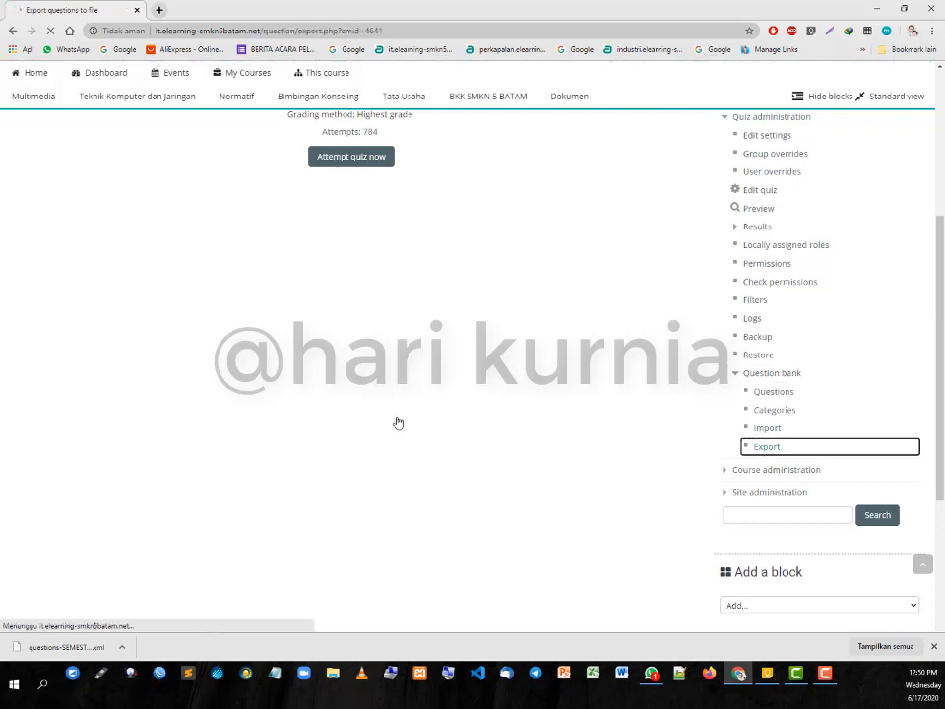
pyautogui.click(234, 360)
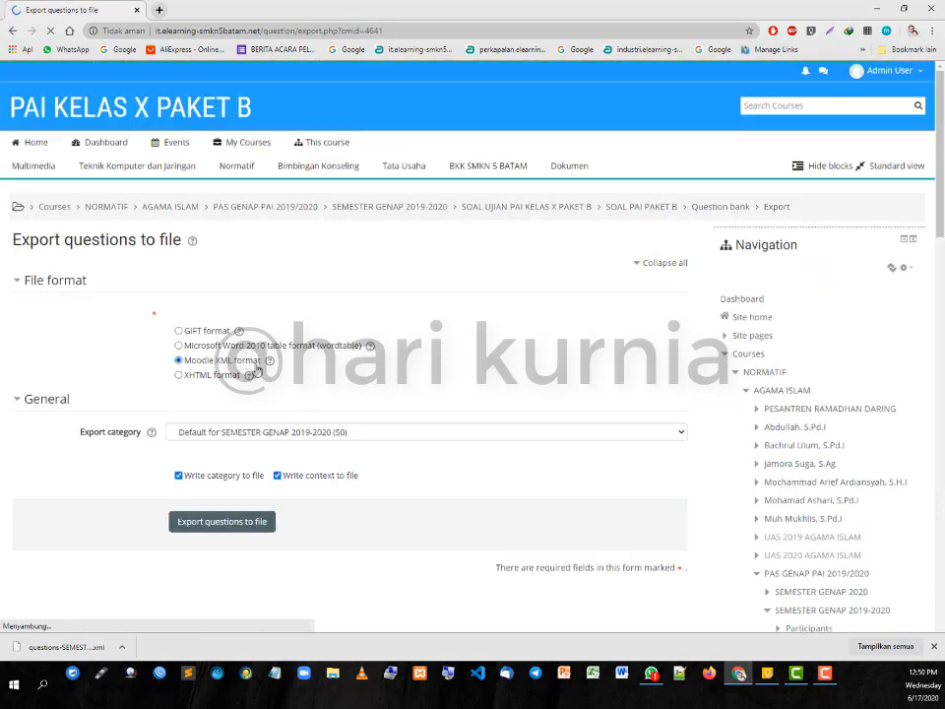
pyautogui.click(249, 523)
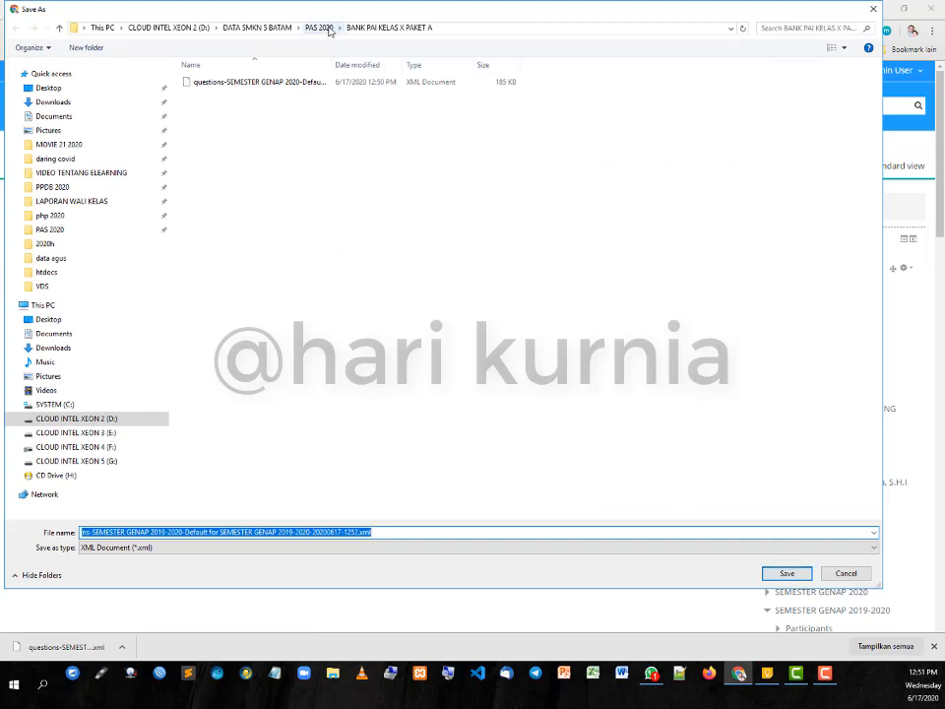
# Step: Create a folder named BANK SOAL PAI KELAS X PAKET B inside PAS 2020 and save the exported XML file in it
pyautogui.click(320, 28)
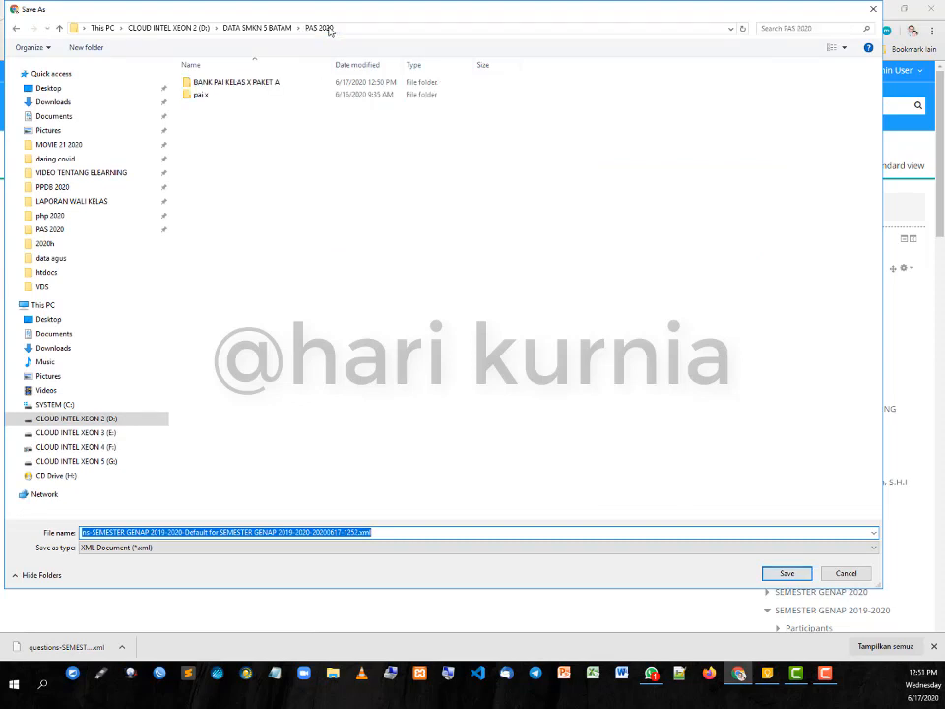
pyautogui.click(93, 49)
pyautogui.write('BAK')
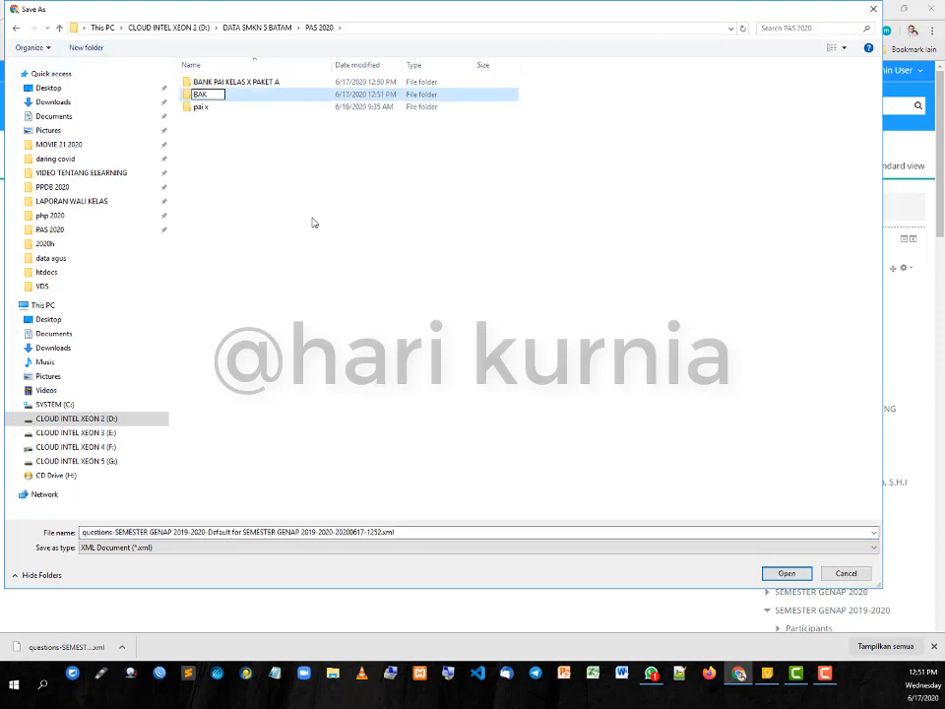
pyautogui.press('BackSpace')
pyautogui.write('NK SOAL PAI KELAS X PAKET B')
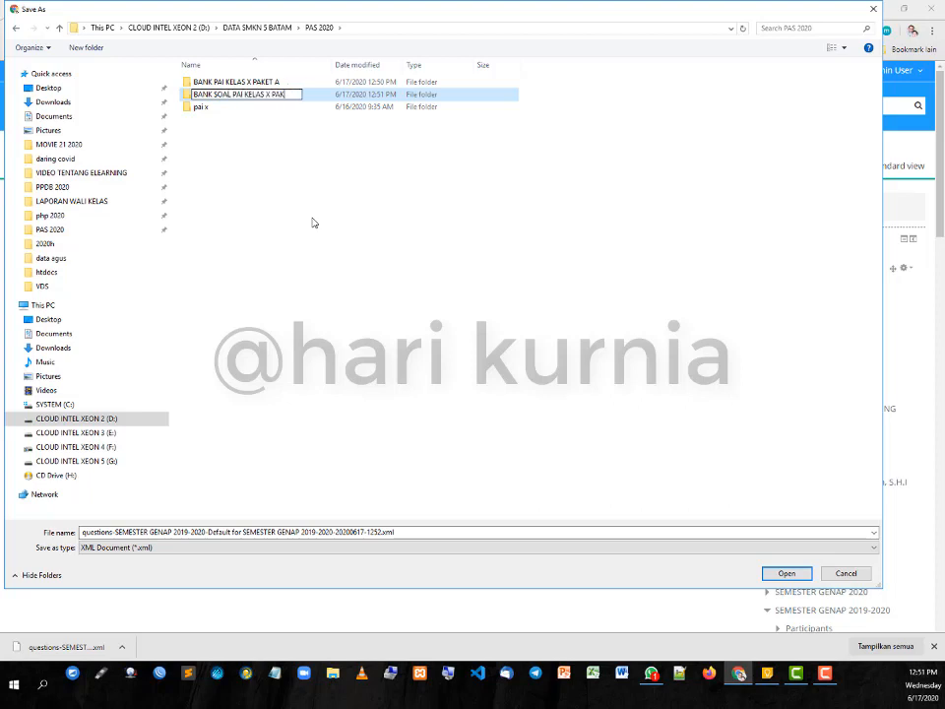
pyautogui.press('Return')
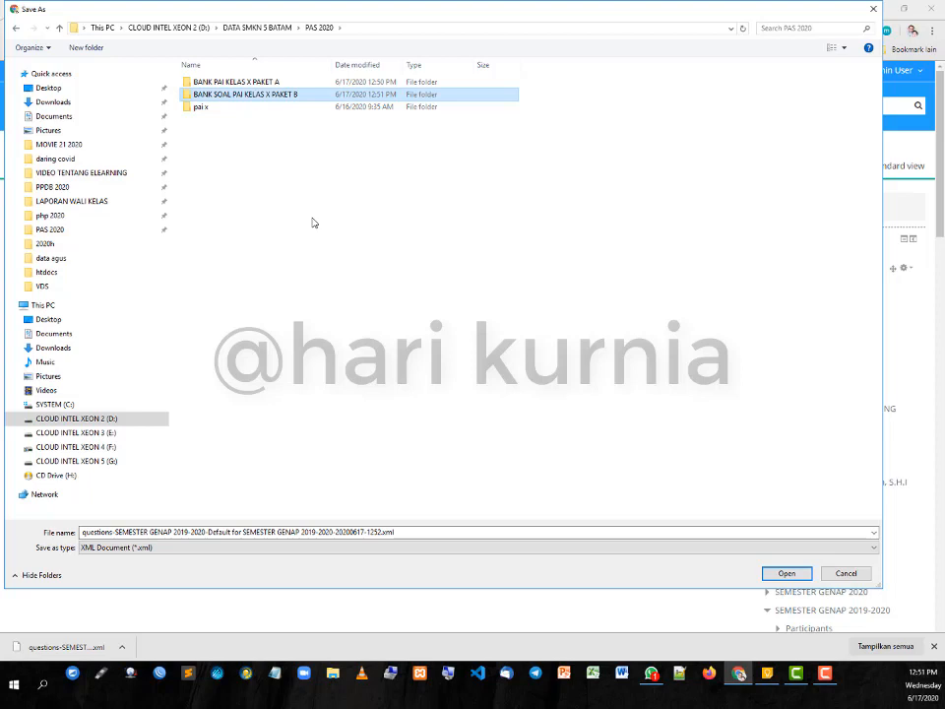
pyautogui.click(787, 573)
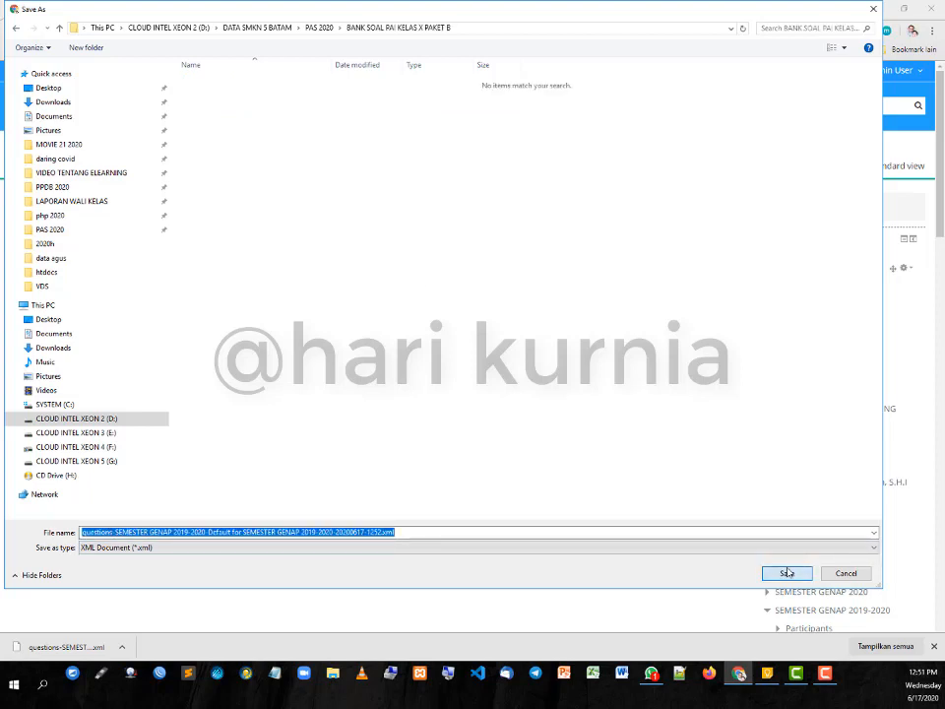
pyautogui.click(787, 573)
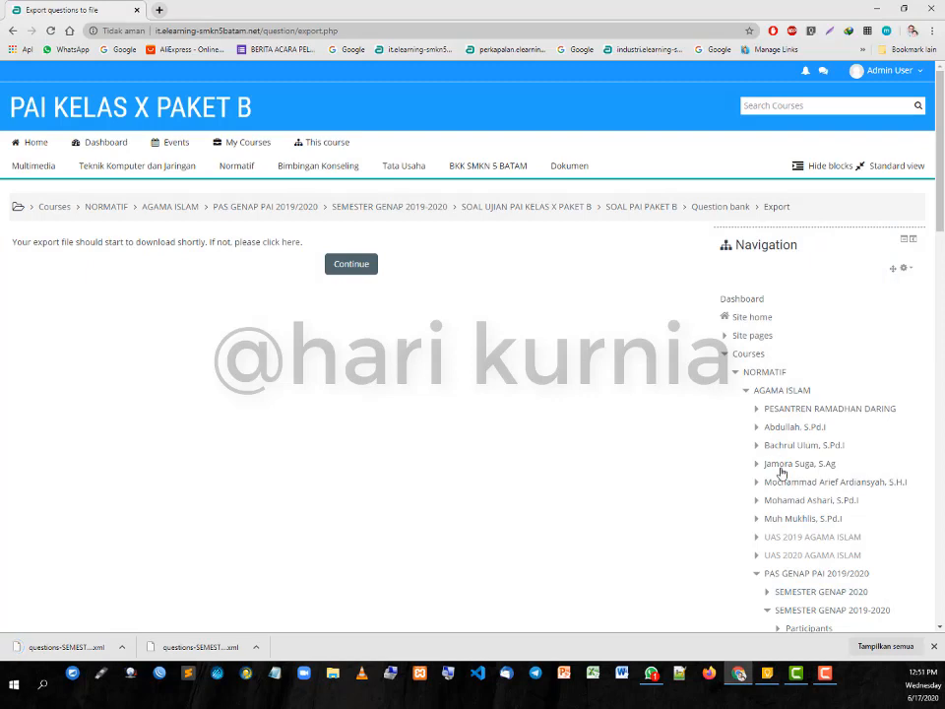
# Step: Reopen the quiz's question export page and review the available export categories without changing the selection
pyautogui.scroll(-5, 781, 476)
pyautogui.scroll(-3, 781, 476)
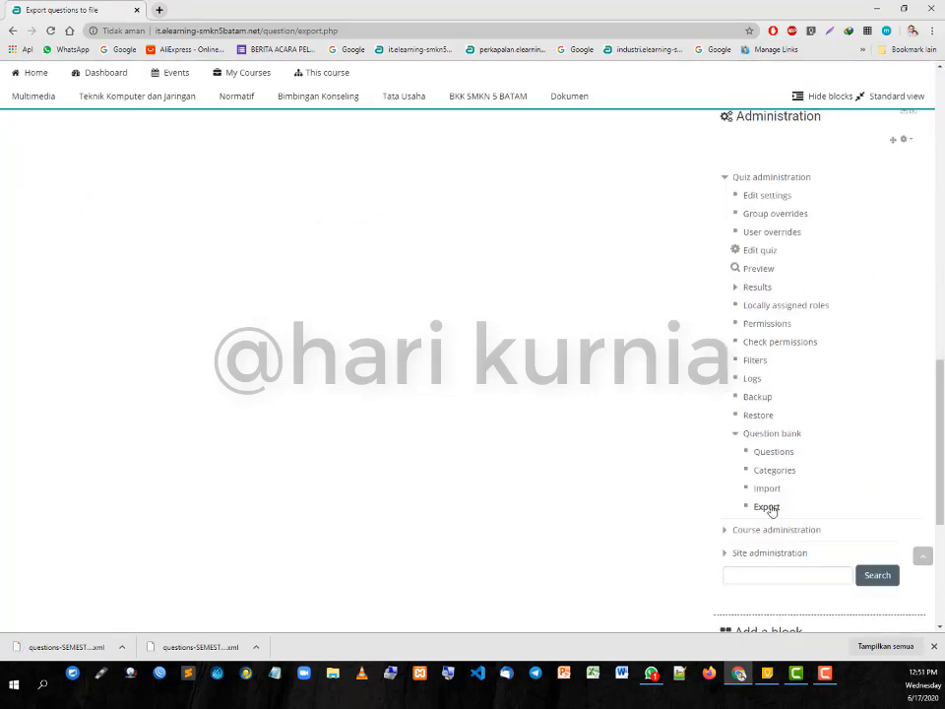
pyautogui.click(768, 507)
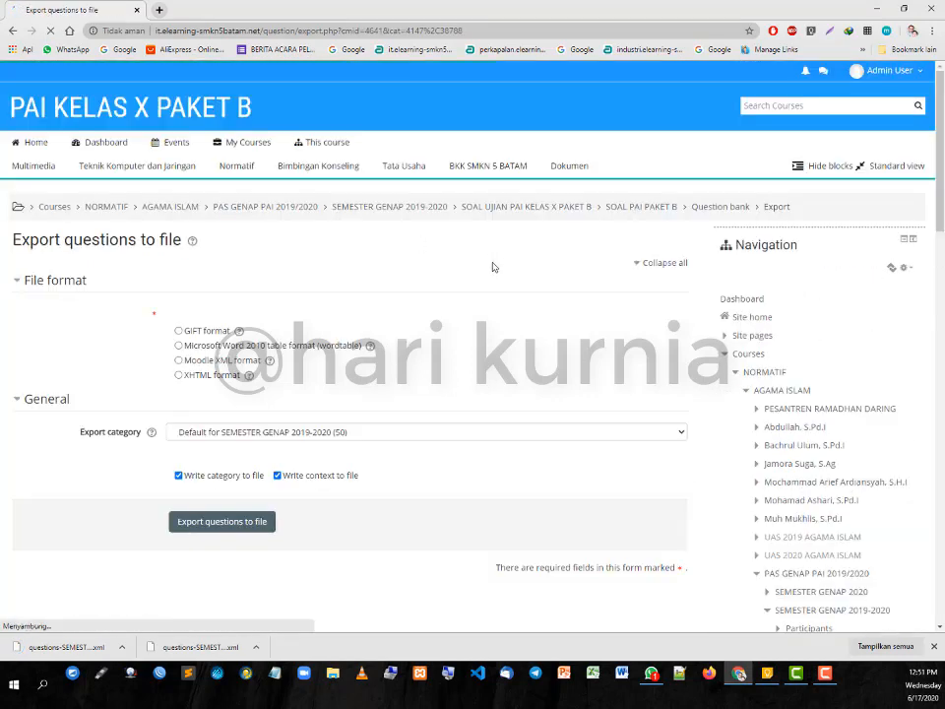
pyautogui.click(322, 432)
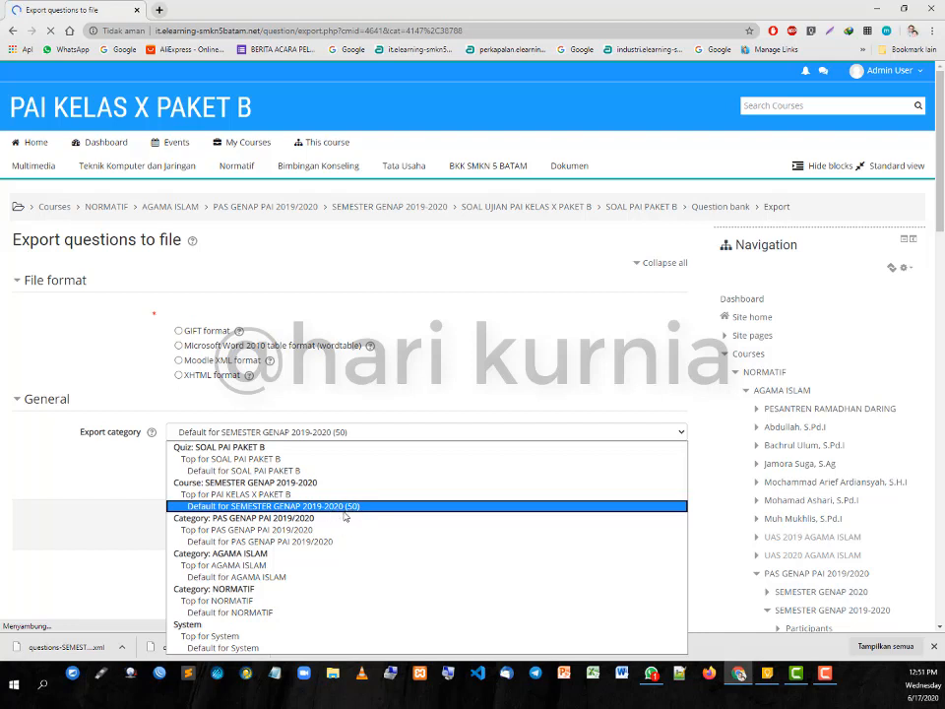
pyautogui.click(442, 264)
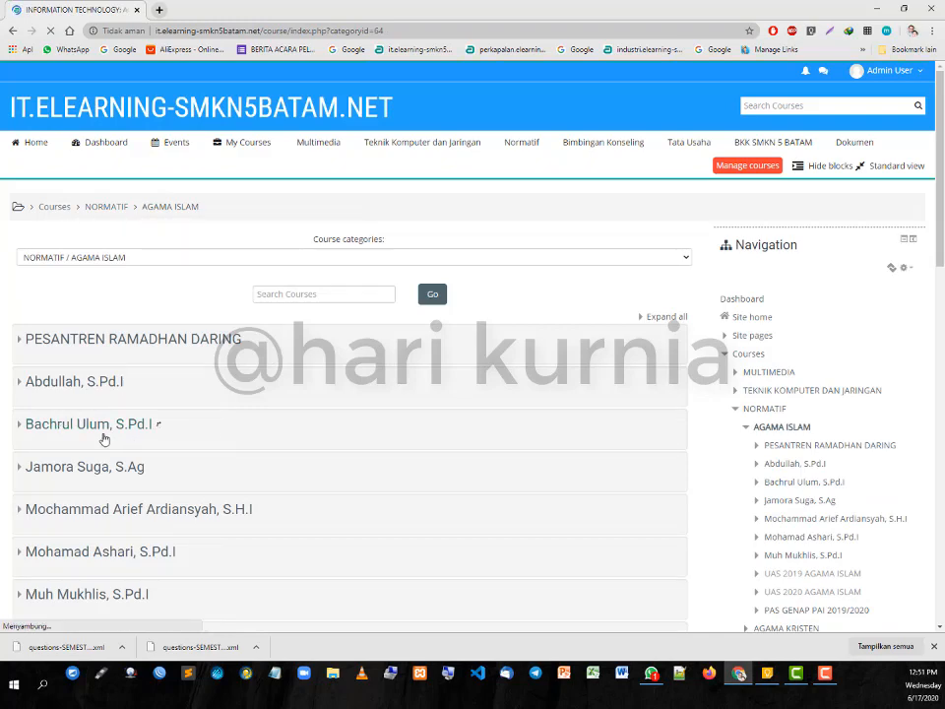
# Step: Open the BANK SOAL PAKET A KELAS X quiz in the teacher's BANK SOAL KELAS X course under AGAMA ISLAM
pyautogui.scroll(-2, 163, 424)
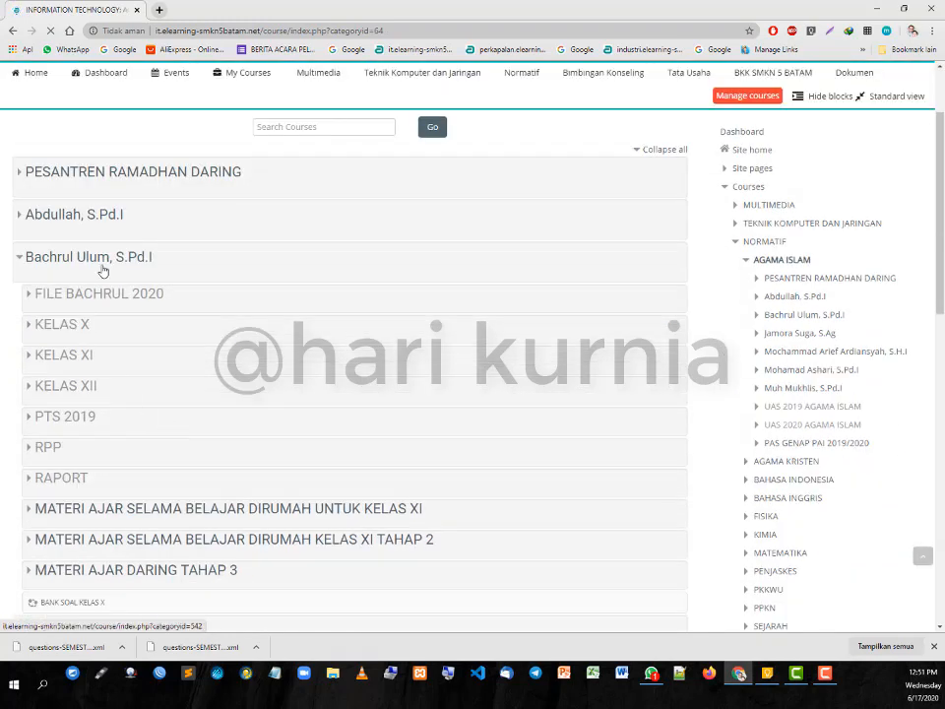
pyautogui.scroll(-4, 301, 312)
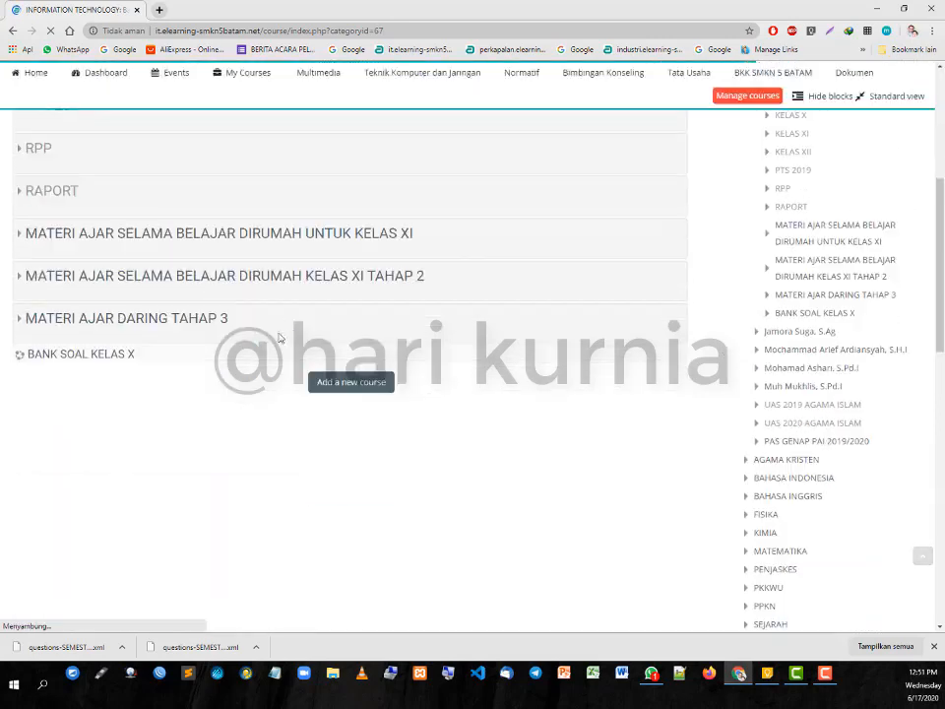
pyautogui.click(97, 365)
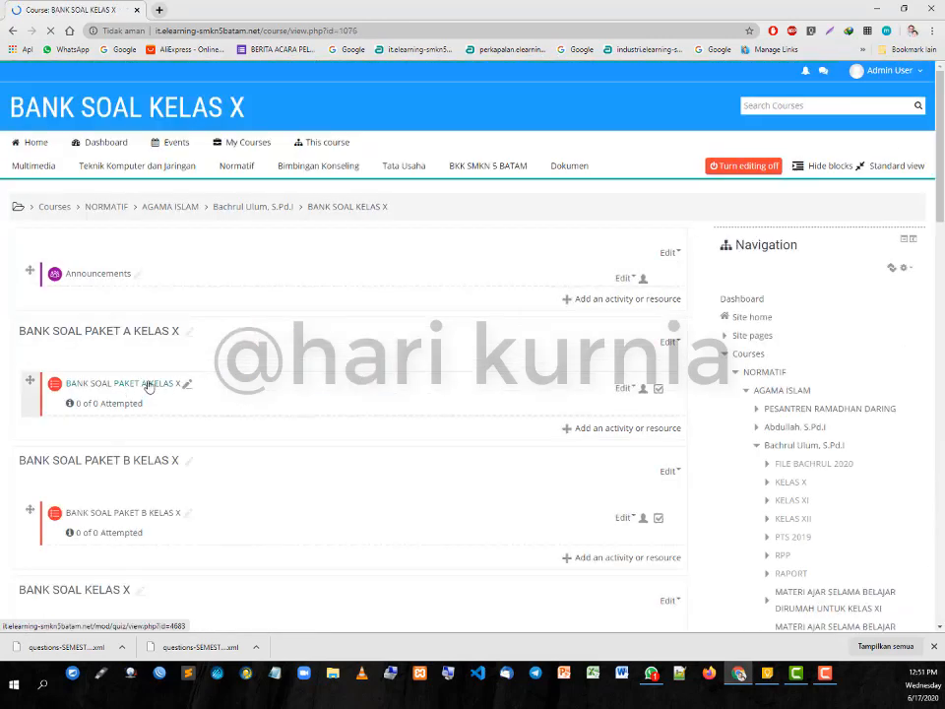
pyautogui.click(132, 386)
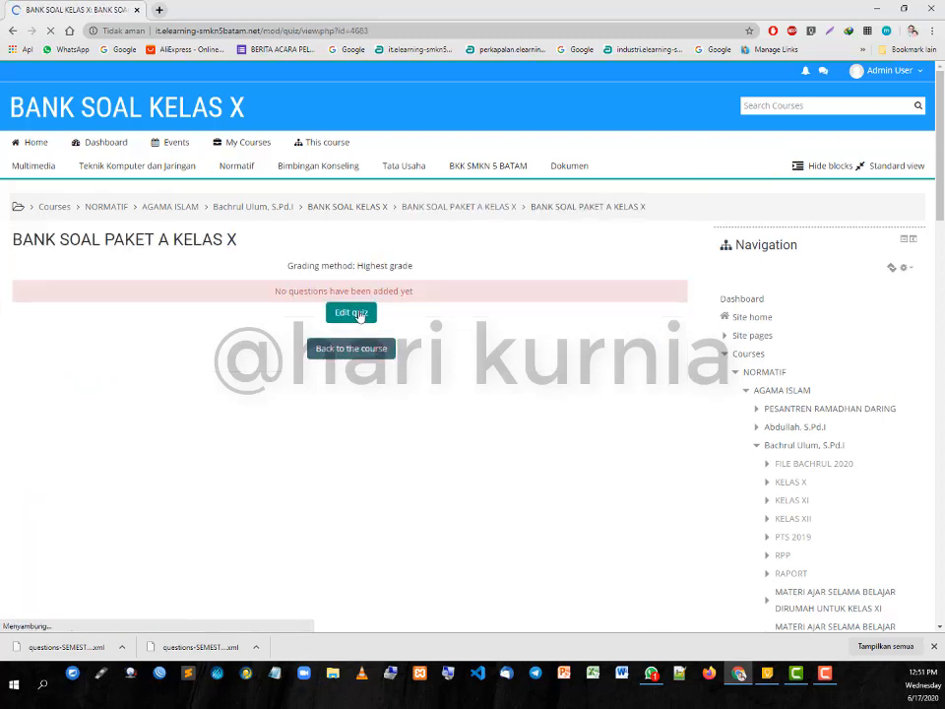
# Step: Open the question bank import page of the BANK SOAL PAKET A KELAS X quiz
pyautogui.click(356, 313)
pyautogui.click(729, 356)
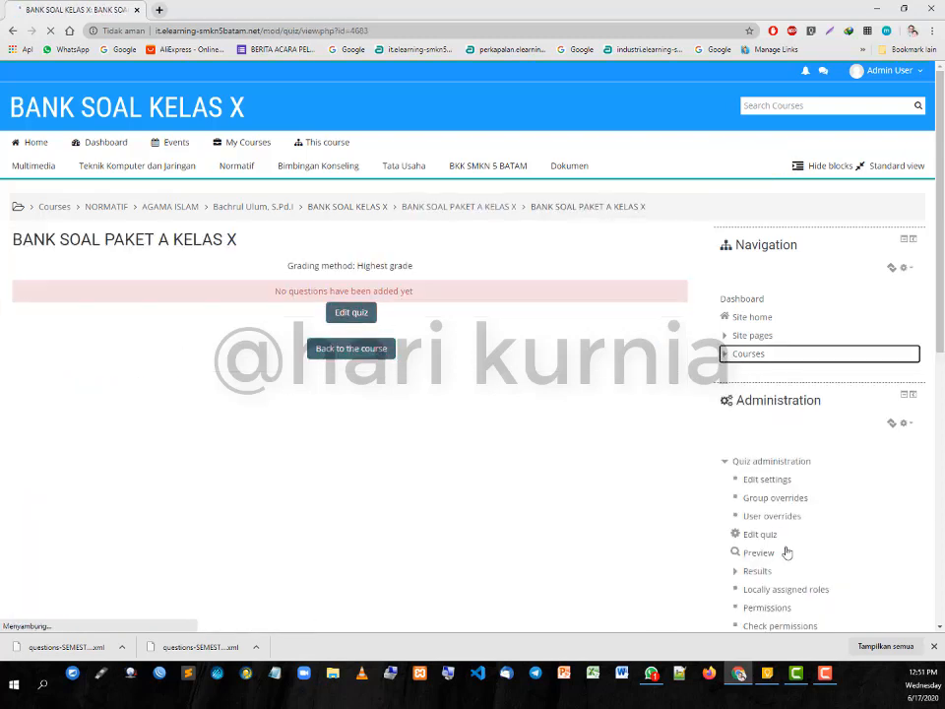
pyautogui.scroll(-3, 778, 532)
pyautogui.click(736, 492)
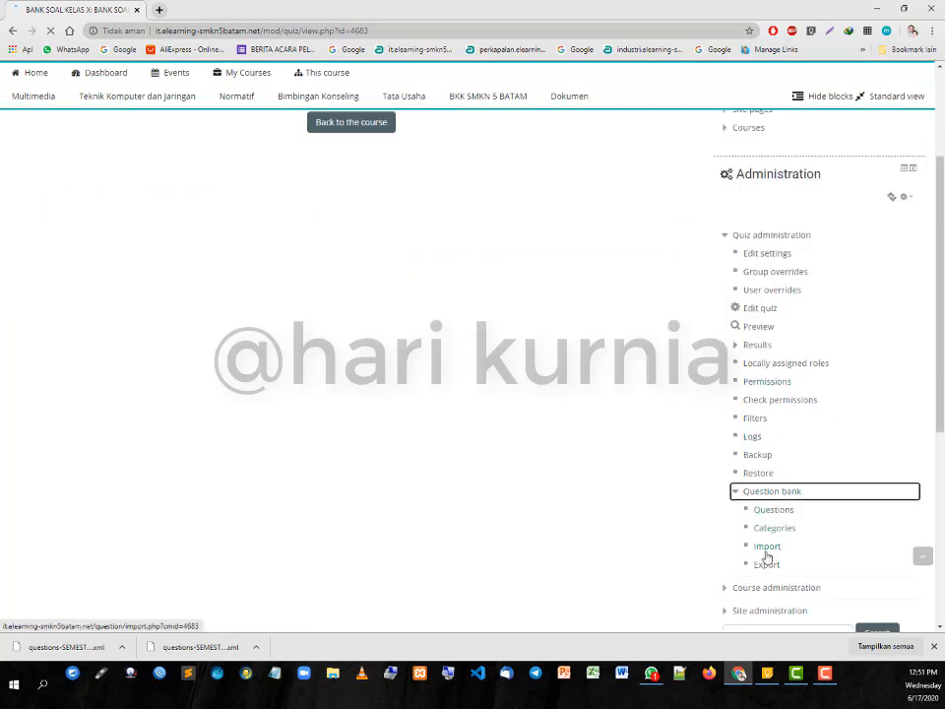
pyautogui.click(766, 548)
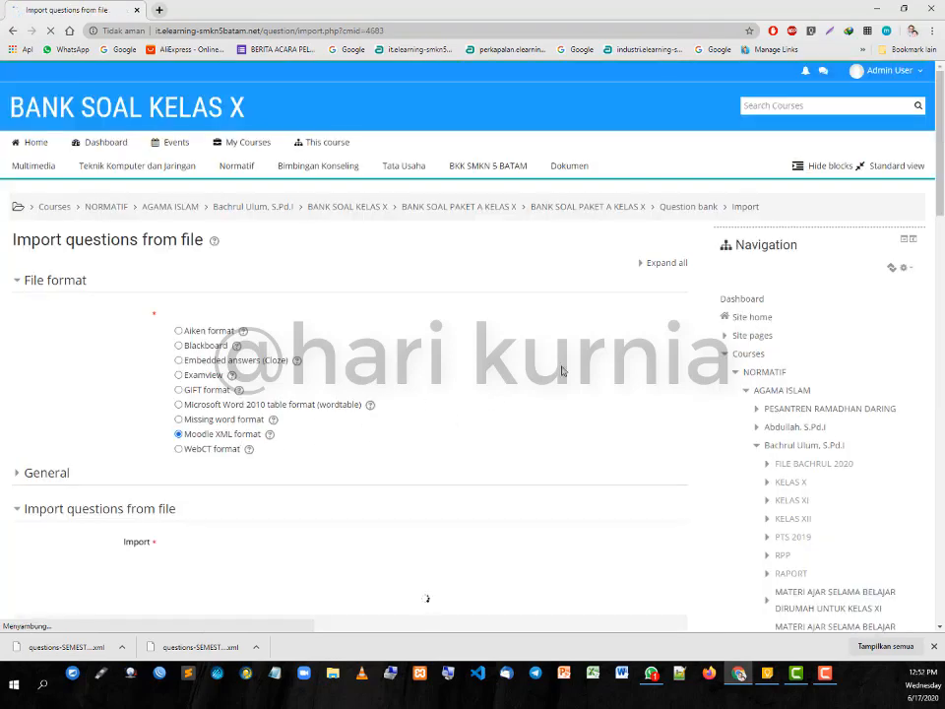
# Step: Upload the Moodle XML question file from the BANK PAI KELAS X PAKET A folder to the import form
pyautogui.scroll(-3, 562, 370)
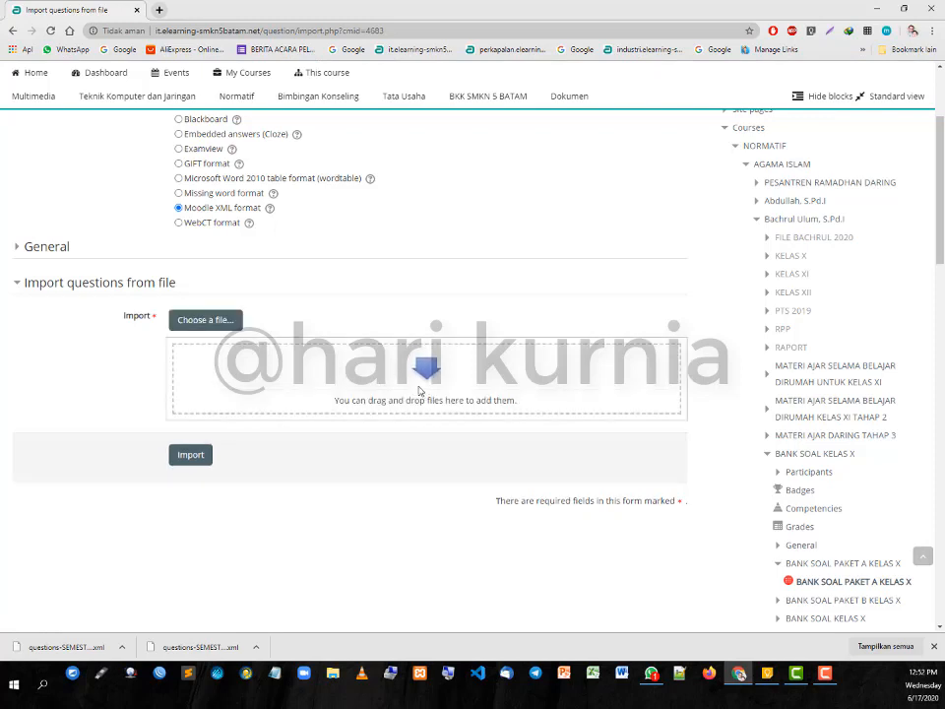
pyautogui.click(228, 324)
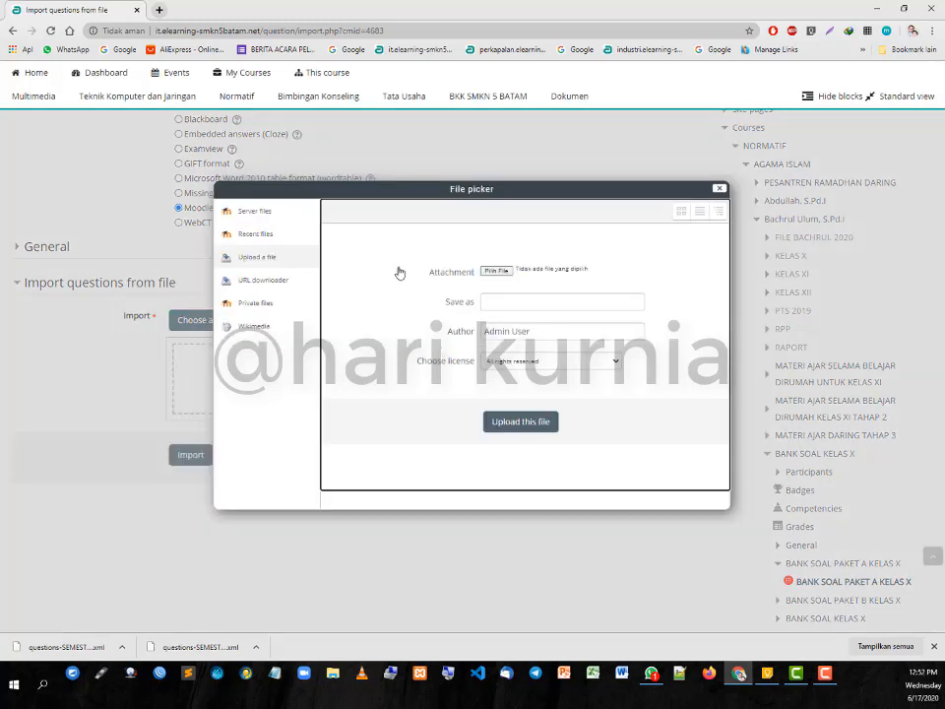
pyautogui.click(496, 270)
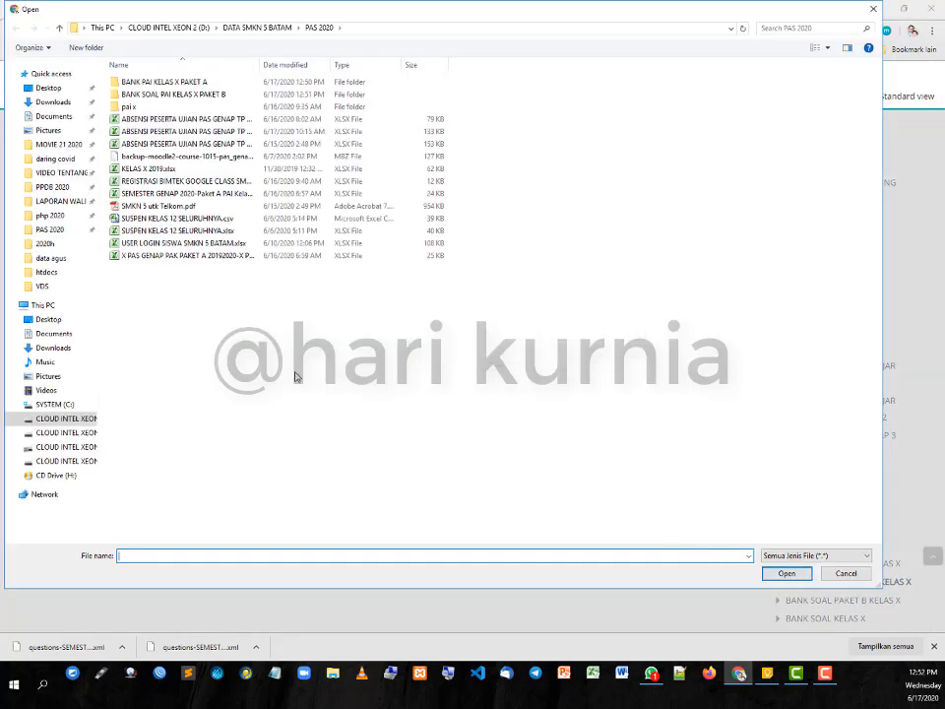
pyautogui.doubleClick(183, 83)
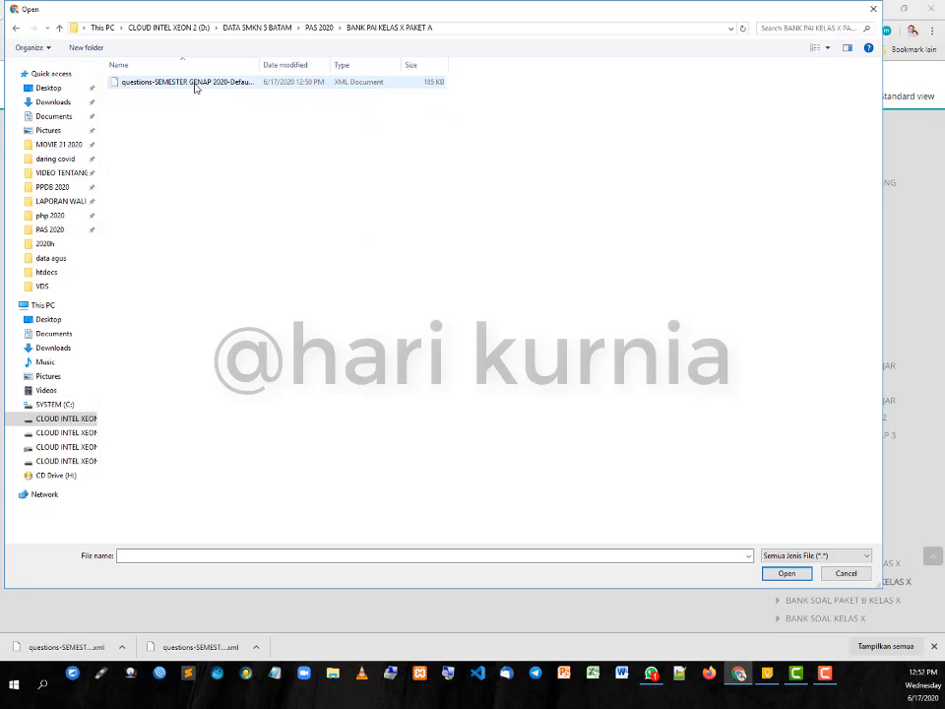
pyautogui.doubleClick(195, 83)
pyautogui.click(528, 420)
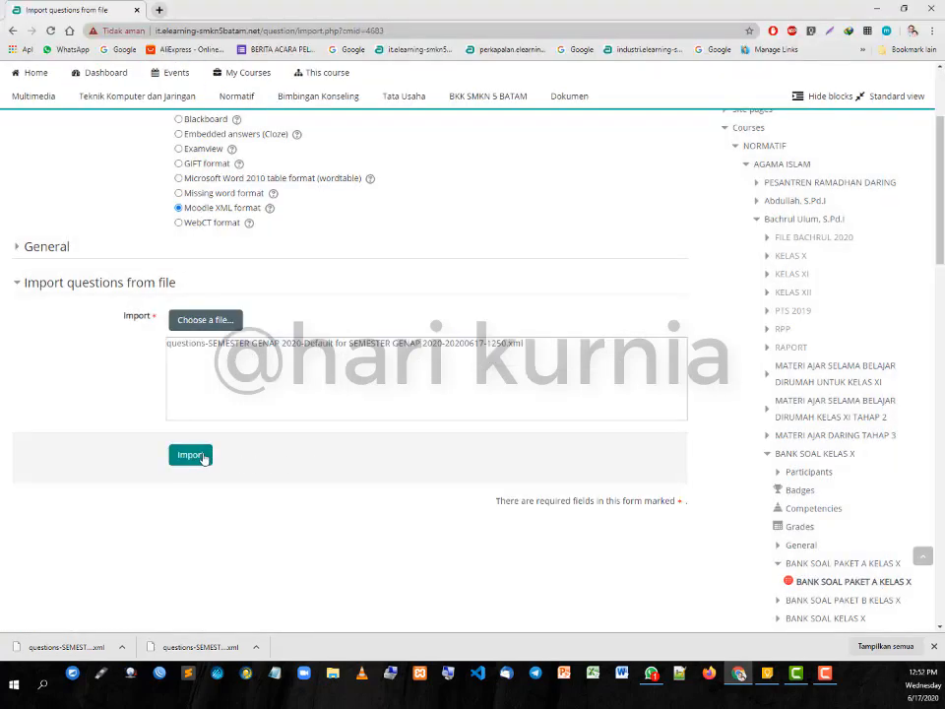
# Step: Leave the import page without importing and reopen the BANK SOAL PAKET A KELAS X quiz from the course page
pyautogui.scroll(-10, 890, 510)
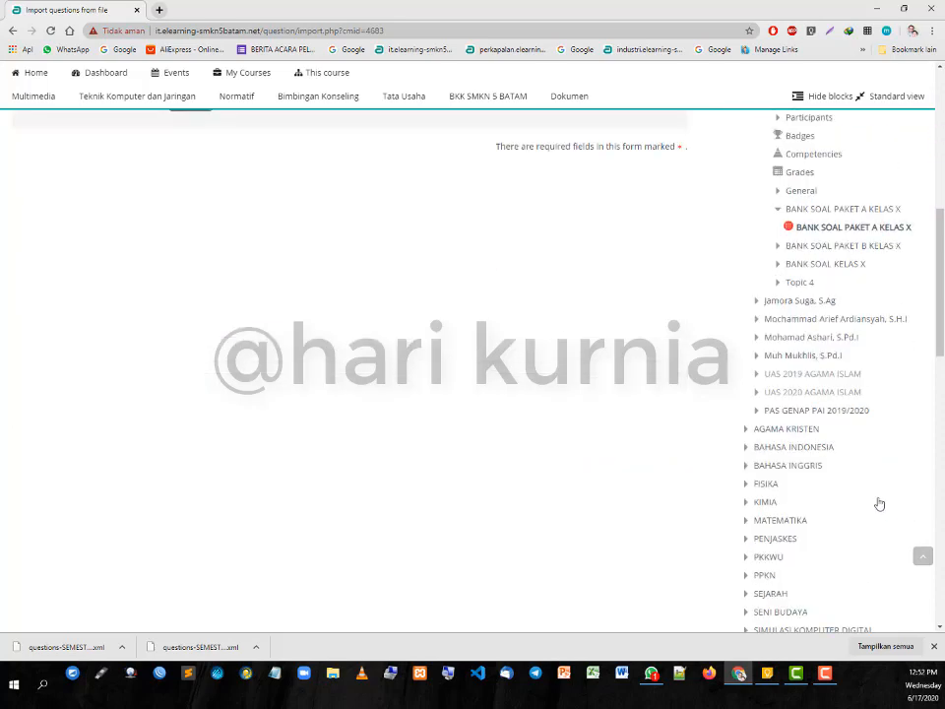
pyautogui.scroll(15, 308, 349)
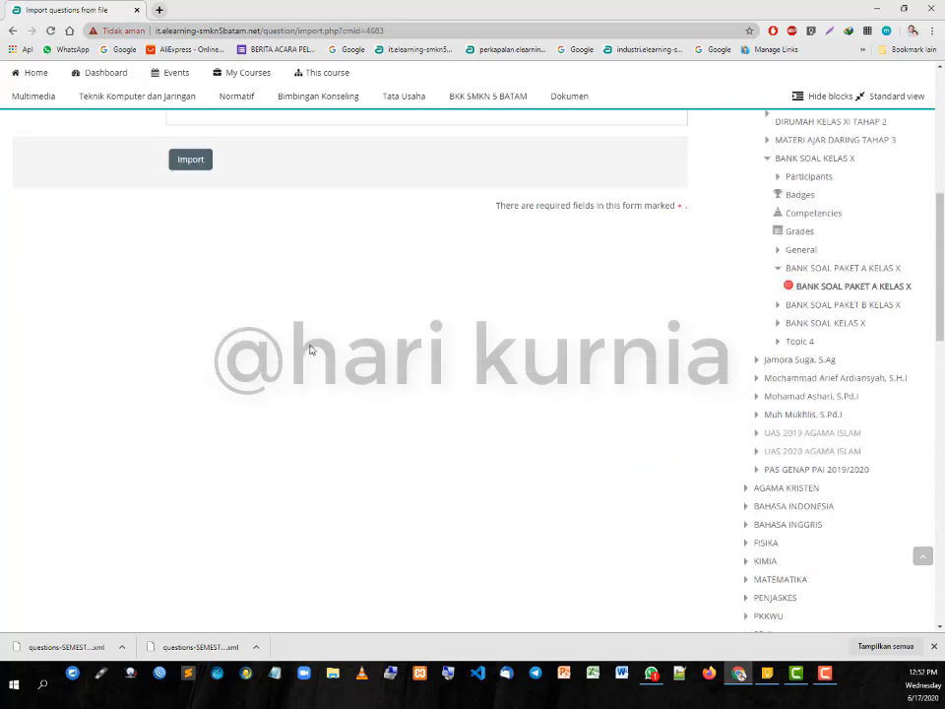
pyautogui.click(448, 208)
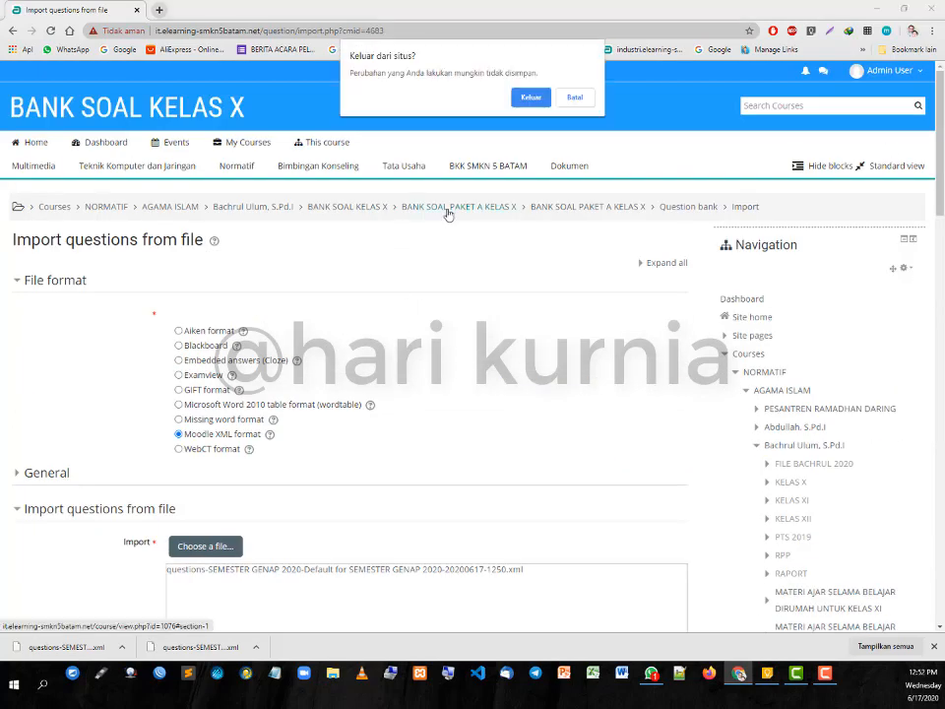
pyautogui.click(529, 97)
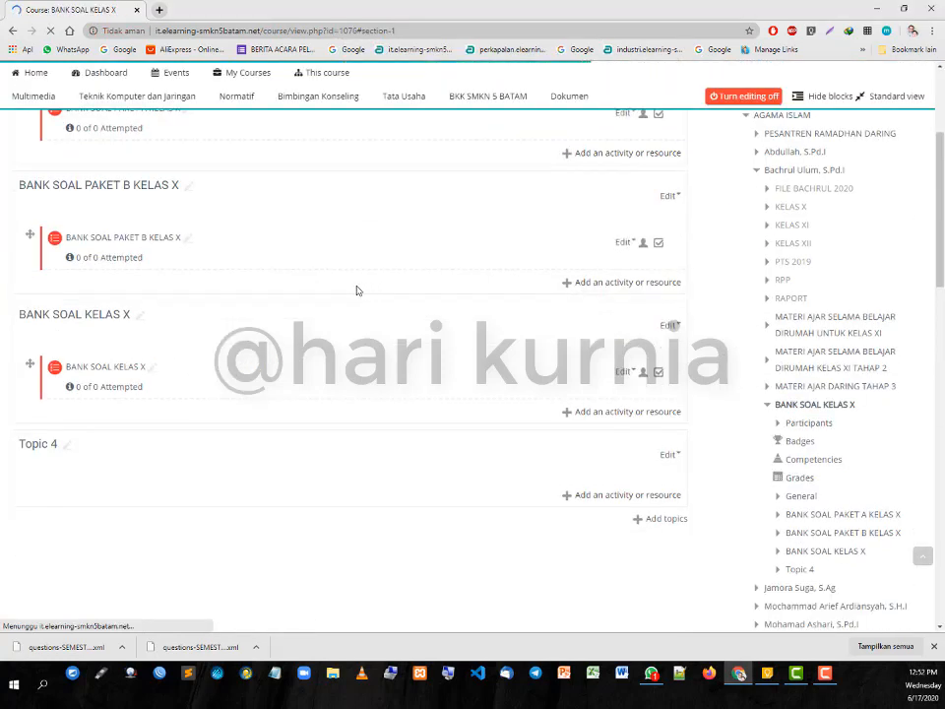
pyautogui.scroll(3, 266, 323)
pyautogui.scroll(-4, 132, 317)
pyautogui.scroll(1, 122, 298)
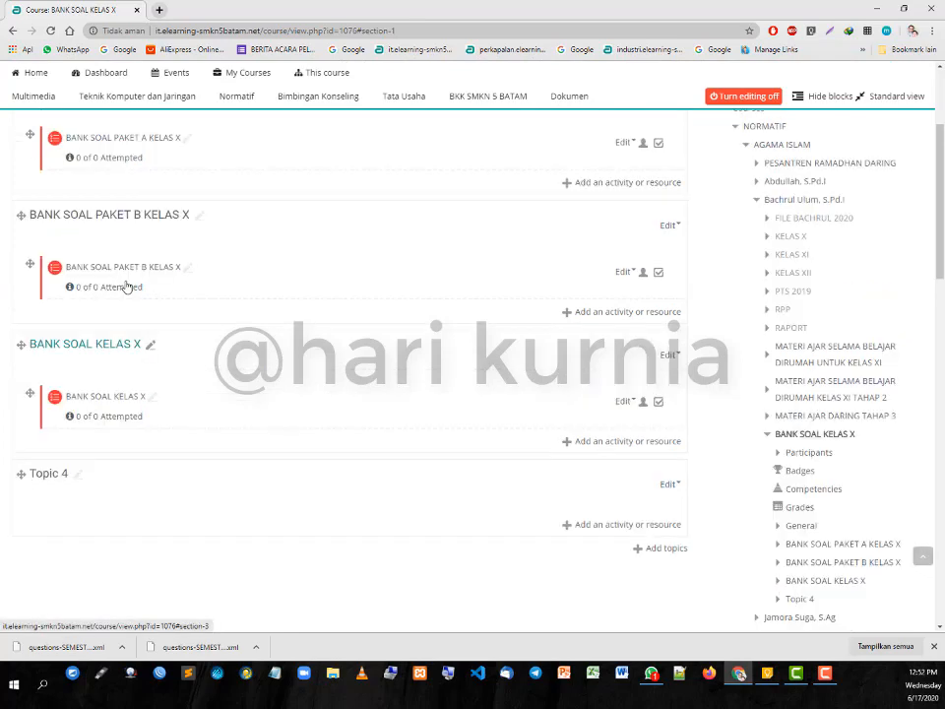
pyautogui.click(129, 141)
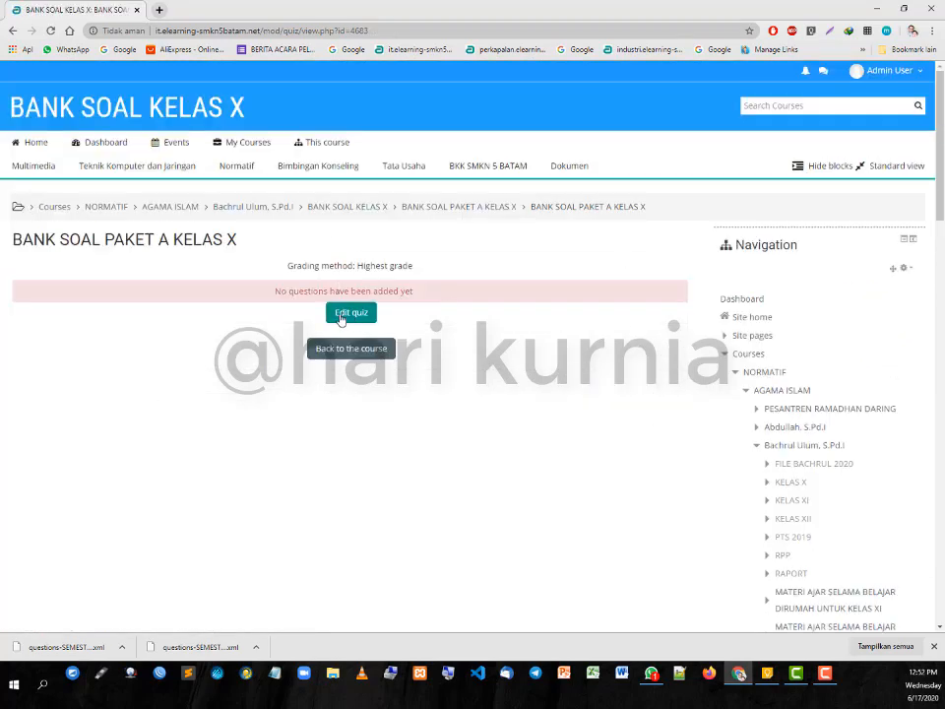
# Step: Open the question bank import page of the Paket A quiz and choose Moodle XML format
pyautogui.click(724, 356)
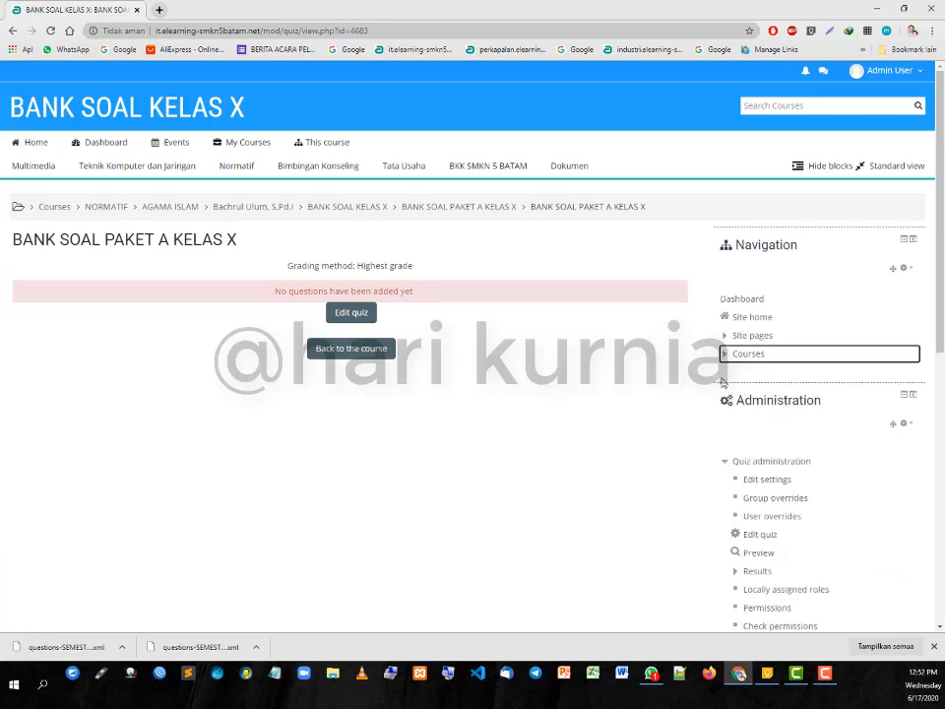
pyautogui.scroll(-2, 748, 572)
pyautogui.click(735, 491)
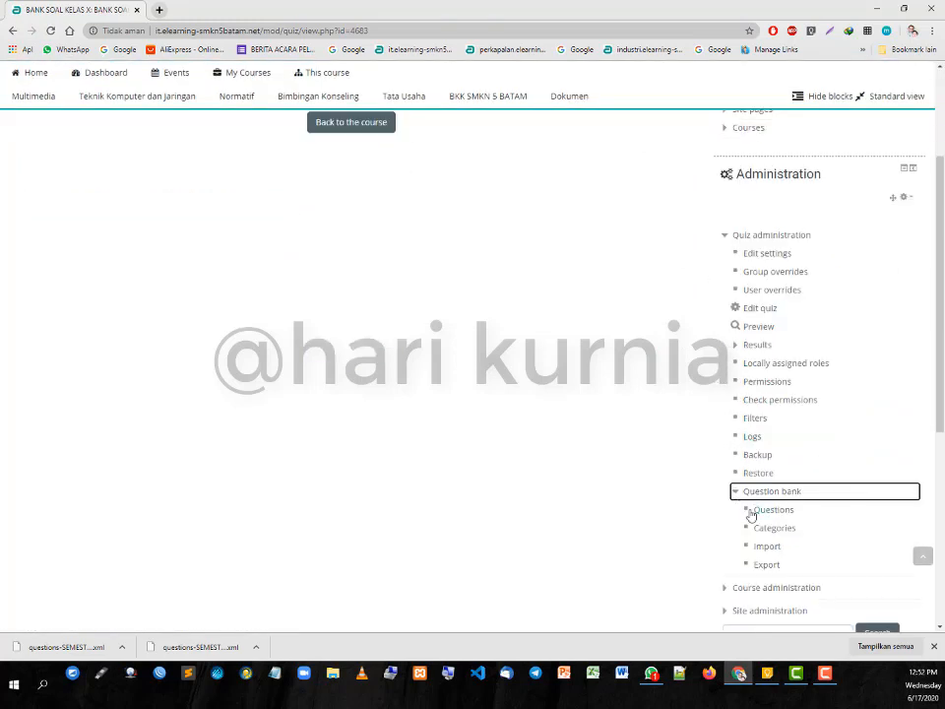
pyautogui.click(764, 548)
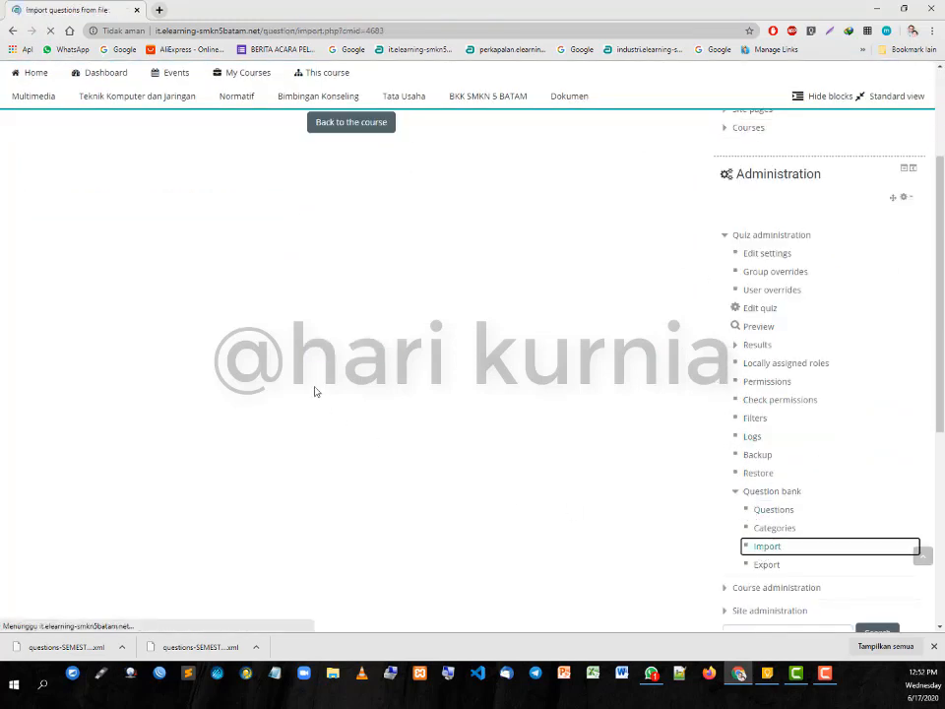
pyautogui.click(206, 434)
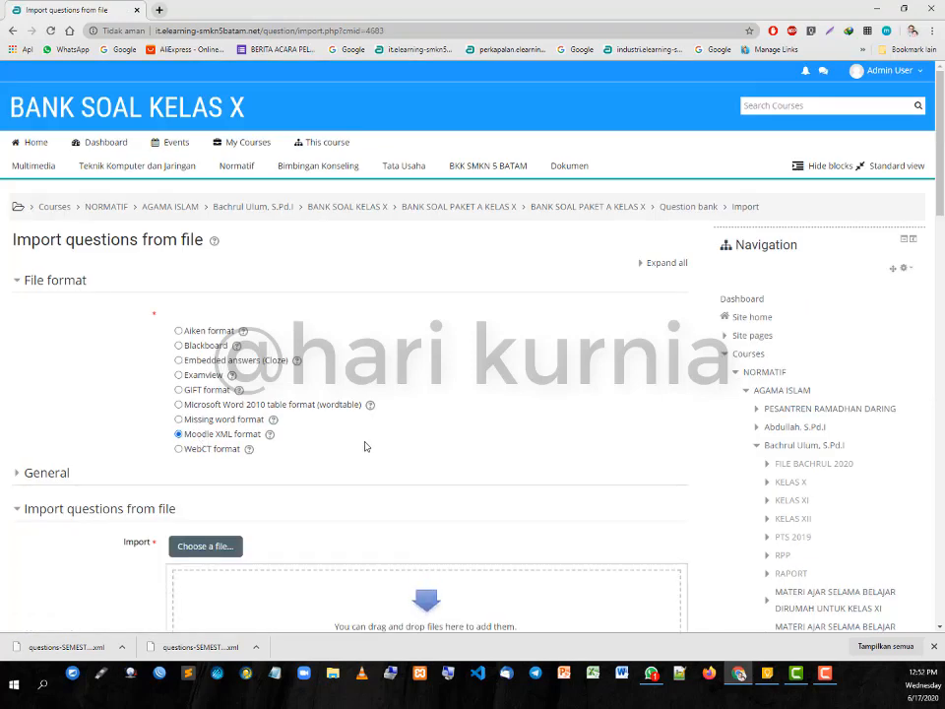
pyautogui.click(203, 545)
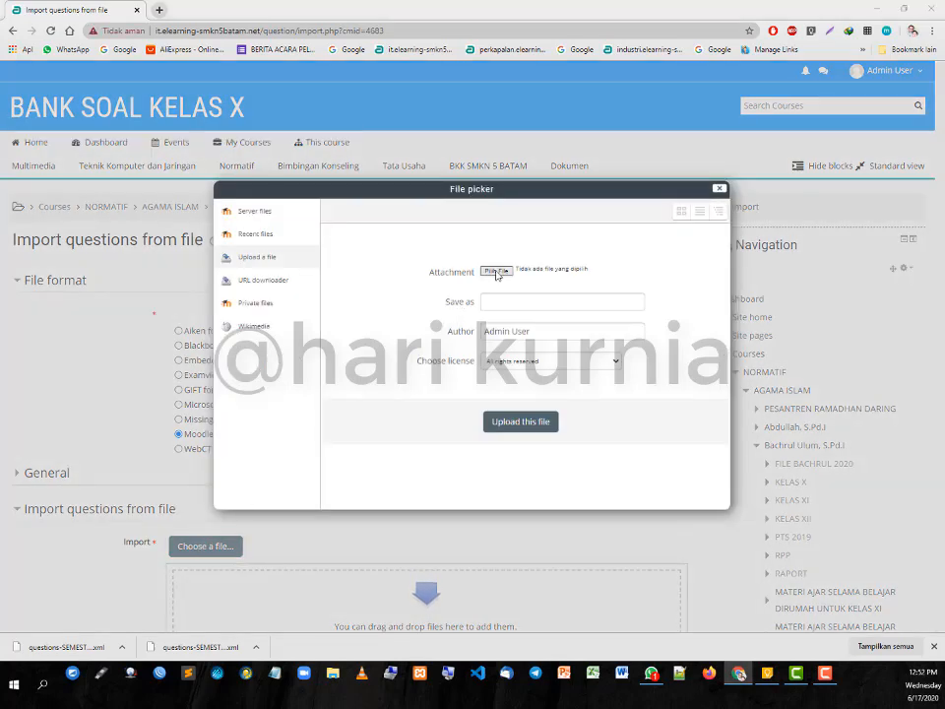
pyautogui.click(497, 272)
pyautogui.press('Escape')
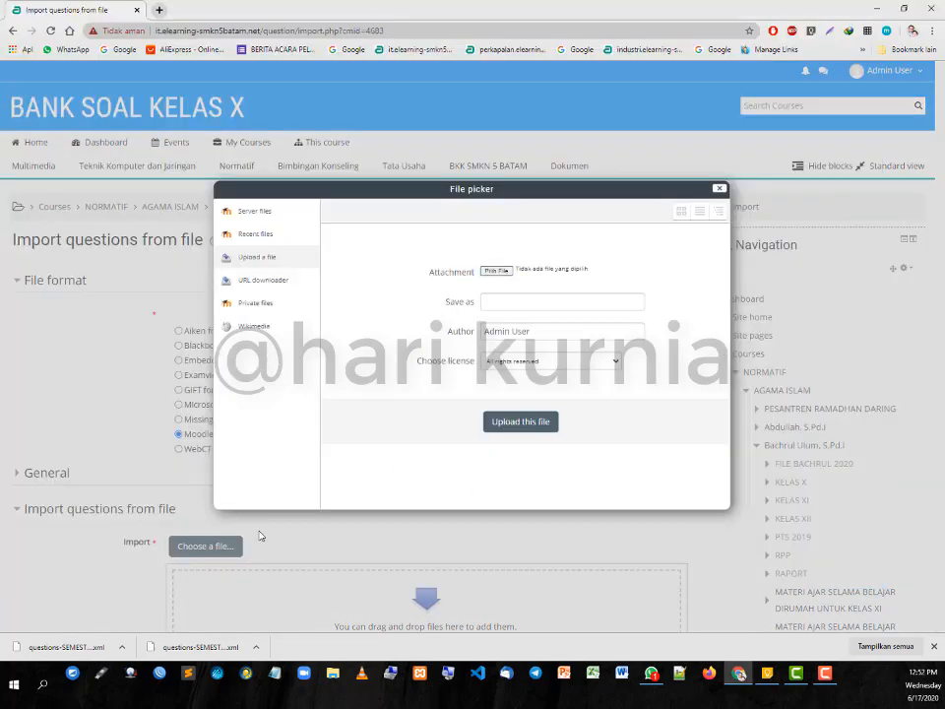
pyautogui.click(720, 190)
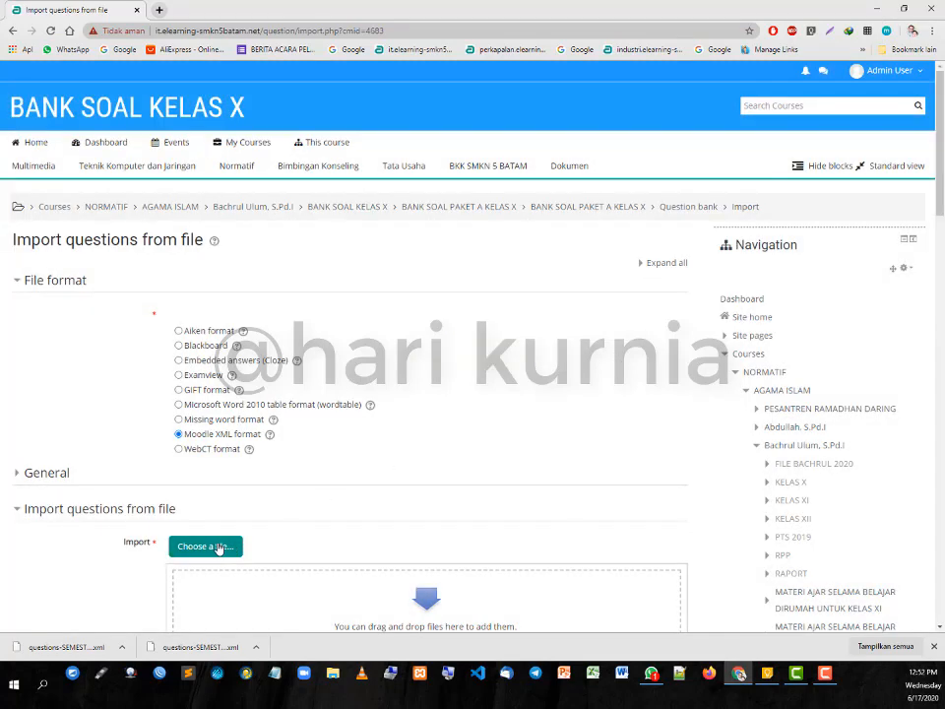
pyautogui.click(219, 548)
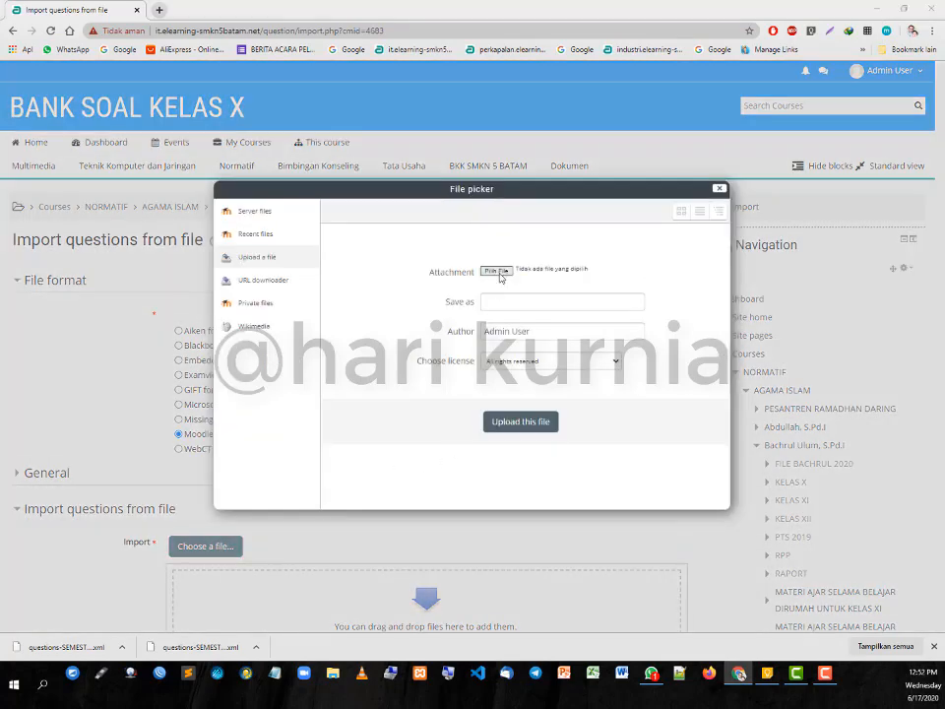
pyautogui.click(498, 272)
pyautogui.doubleClick(163, 87)
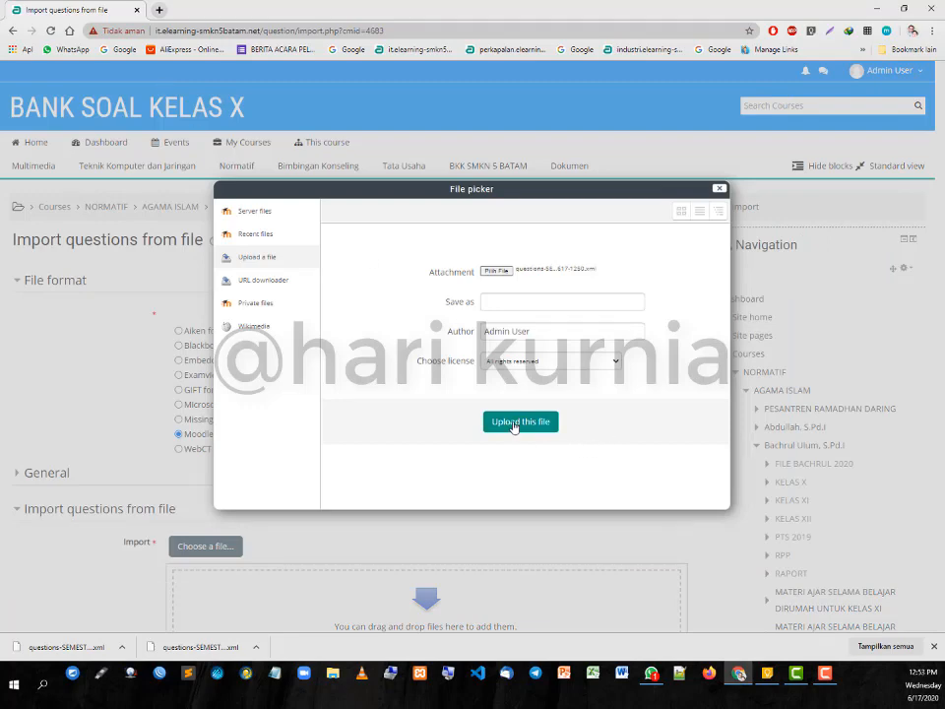
pyautogui.click(513, 421)
pyautogui.scroll(-5, 513, 428)
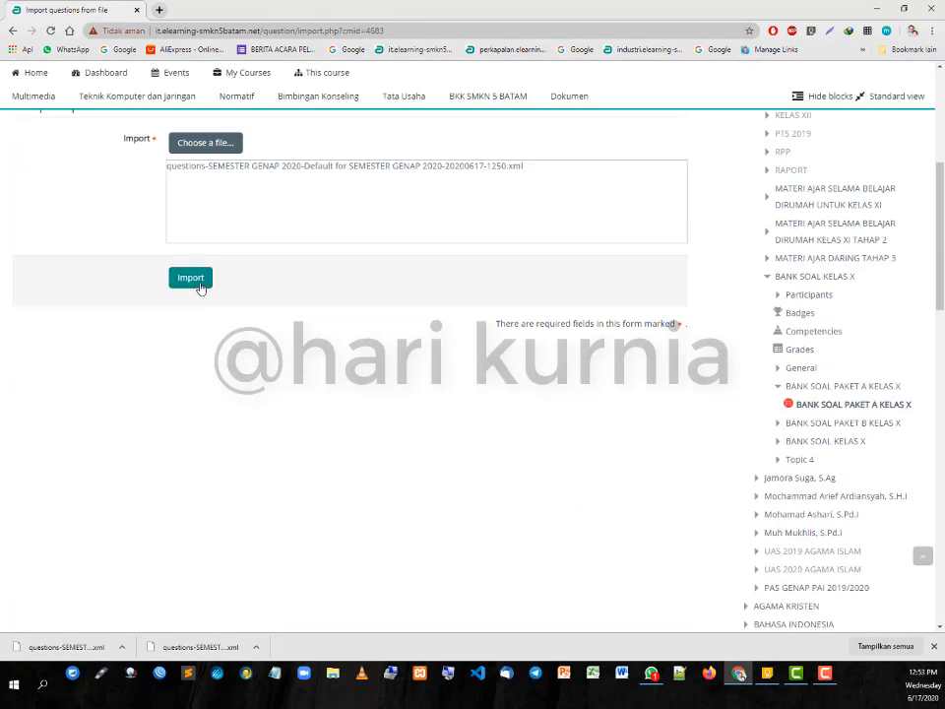
pyautogui.click(191, 279)
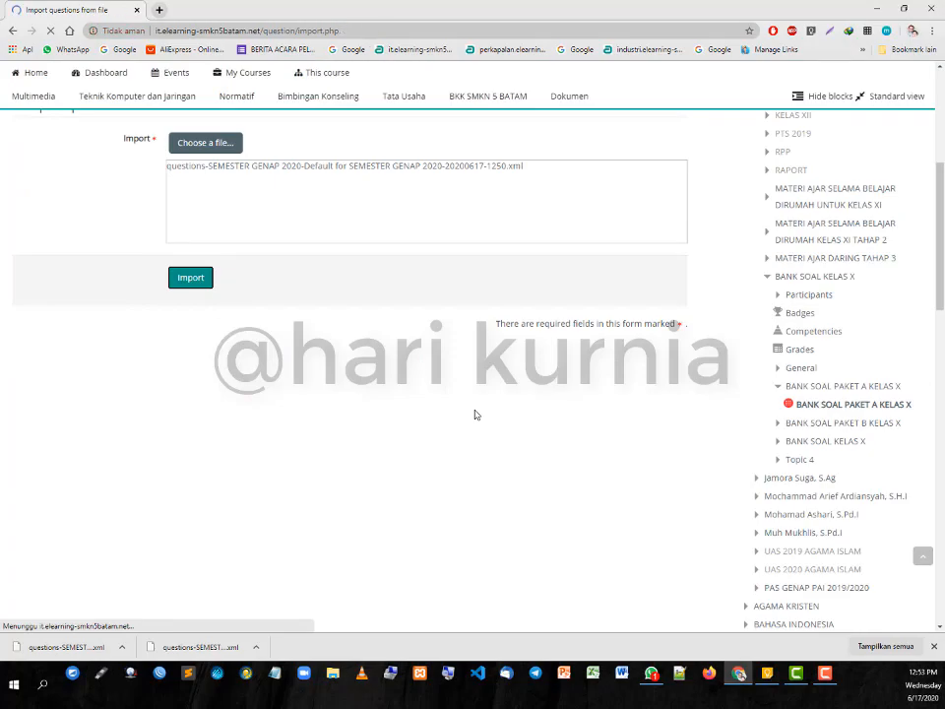
# Step: Review the imported Paket A questions, continue to the question bank and look through its question list
pyautogui.scroll(-7, 474, 414)
pyautogui.scroll(-20, 475, 415)
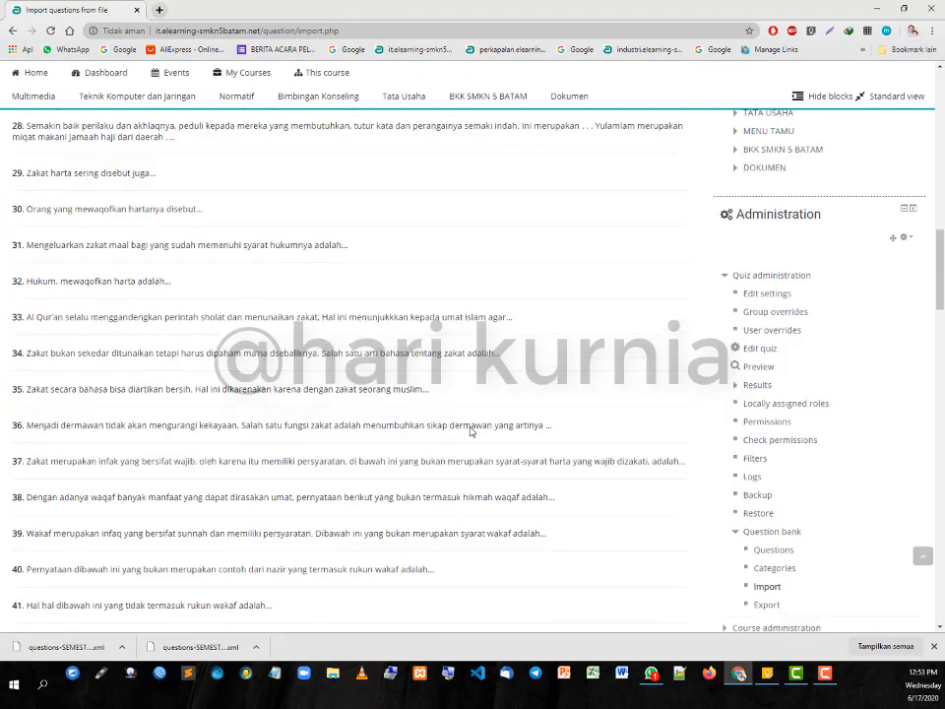
pyautogui.scroll(-4, 469, 437)
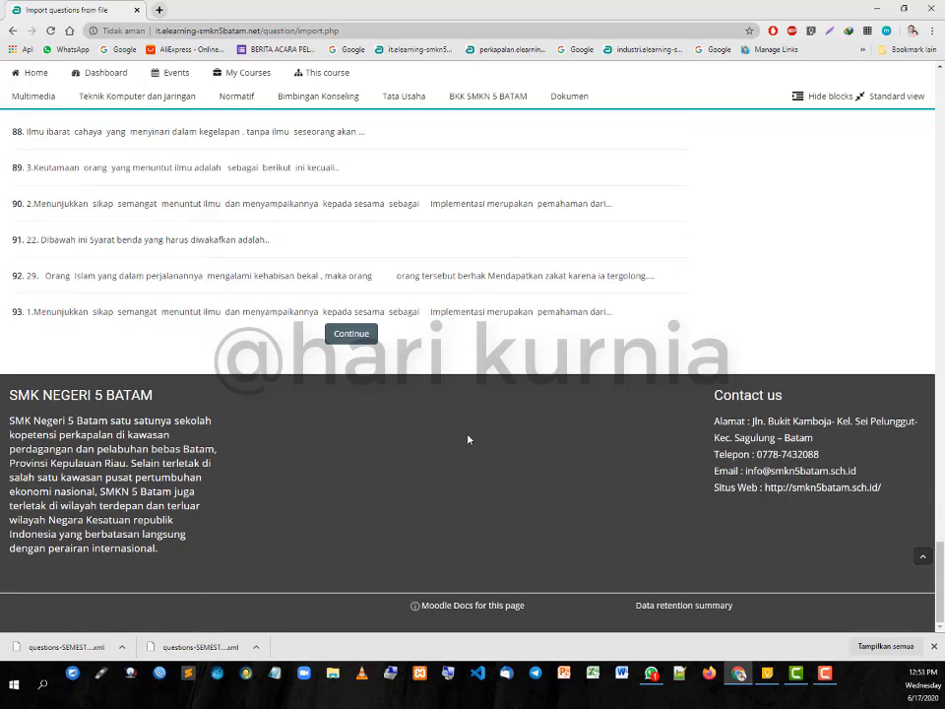
pyautogui.scroll(2, 350, 330)
pyautogui.click(351, 510)
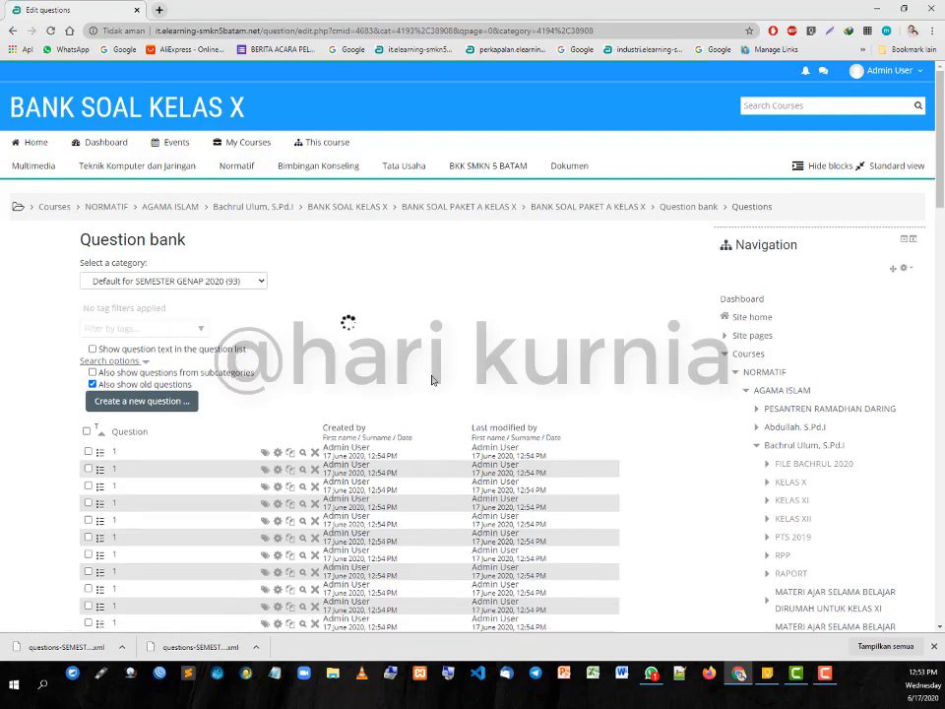
pyautogui.scroll(-15, 431, 381)
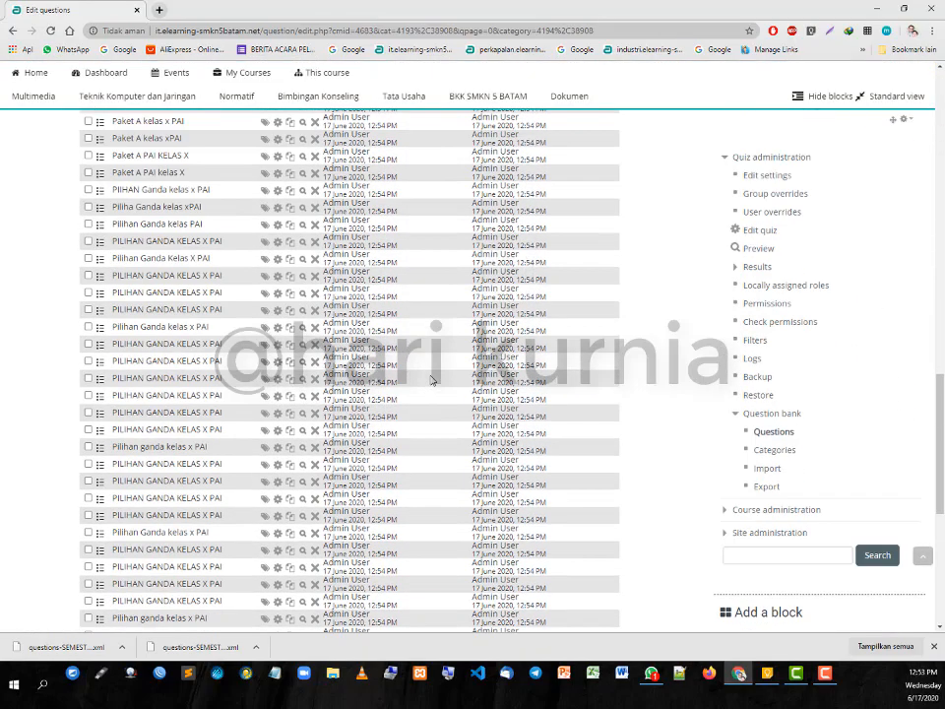
pyautogui.scroll(15, 432, 380)
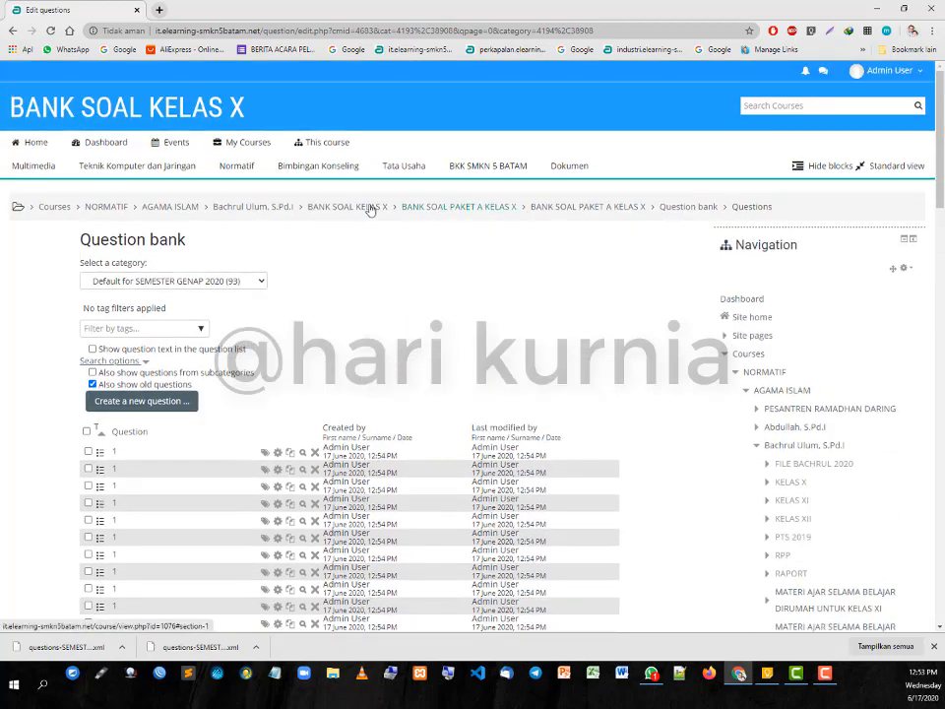
# Step: Return to the BANK SOAL KELAS X course and open the BANK SOAL PAKET B KELAS X quiz's main page
pyautogui.click(326, 209)
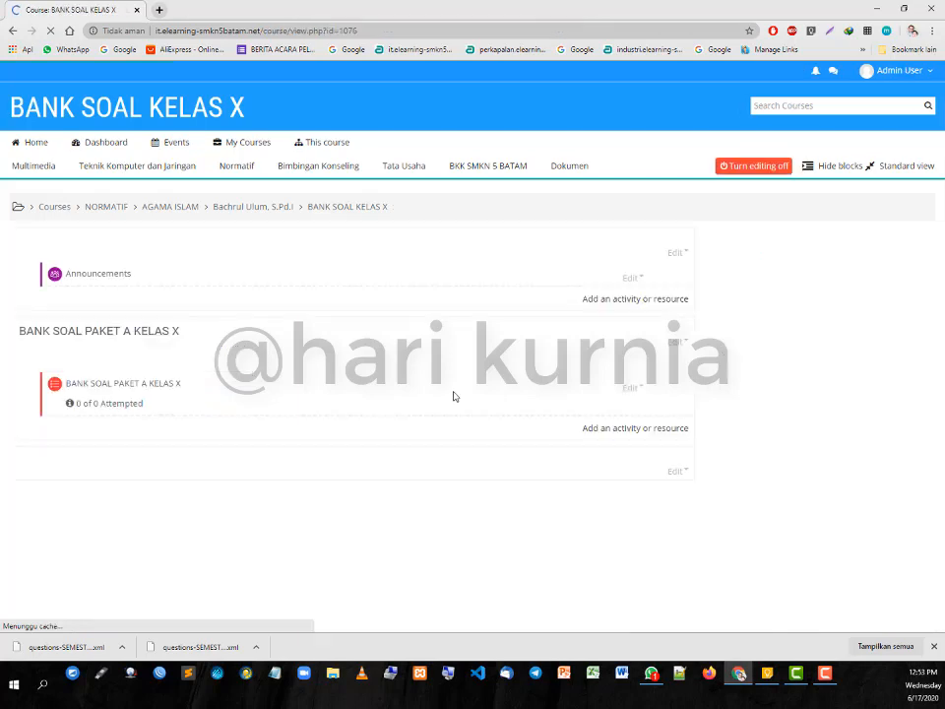
pyautogui.scroll(-2, 178, 416)
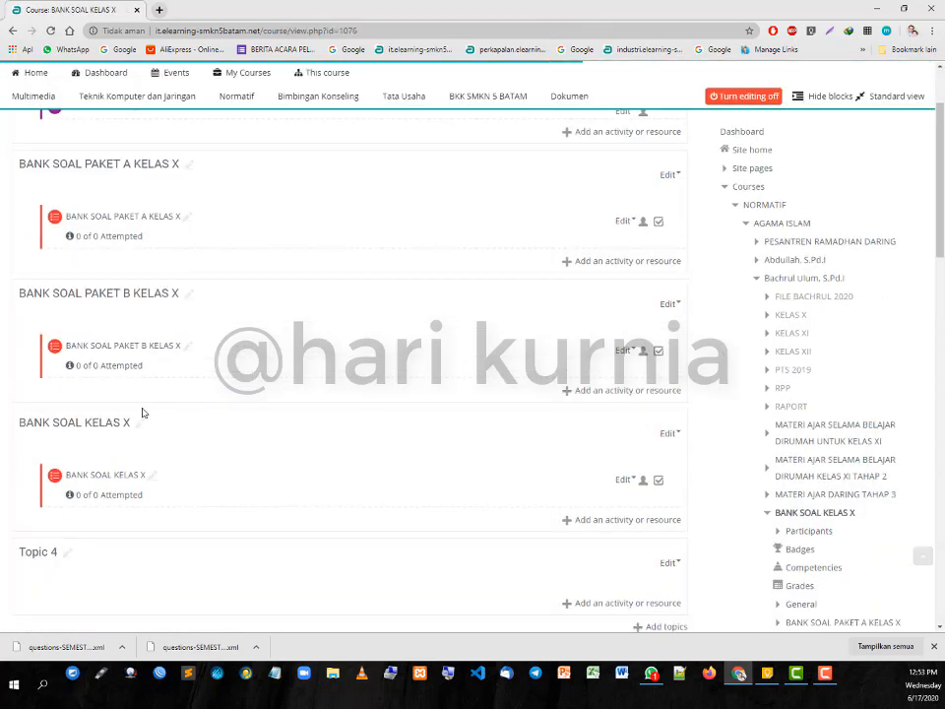
pyautogui.click(134, 347)
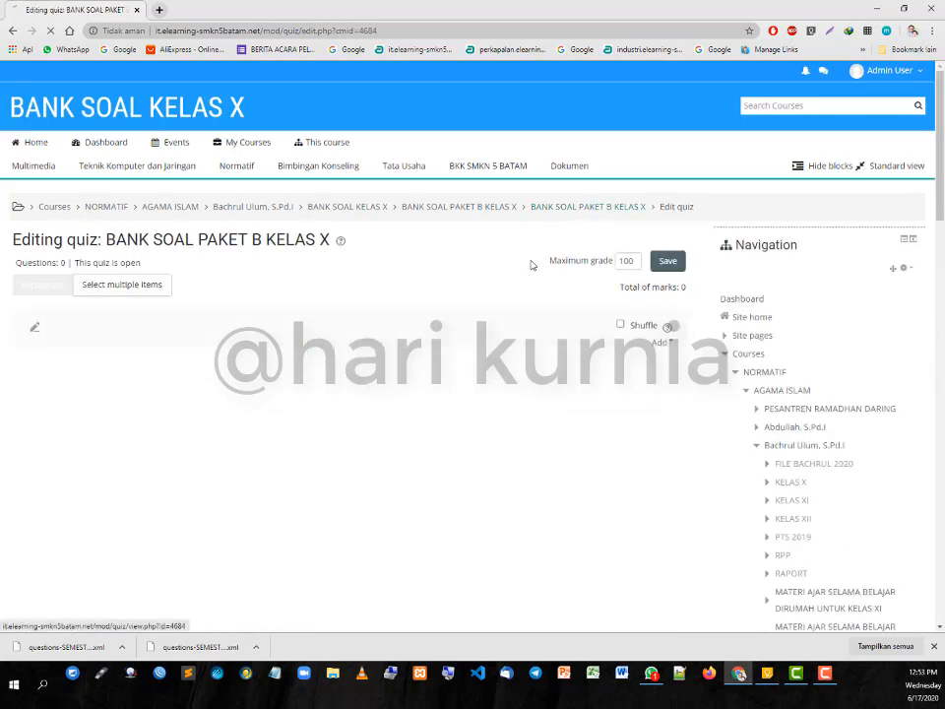
pyautogui.click(584, 210)
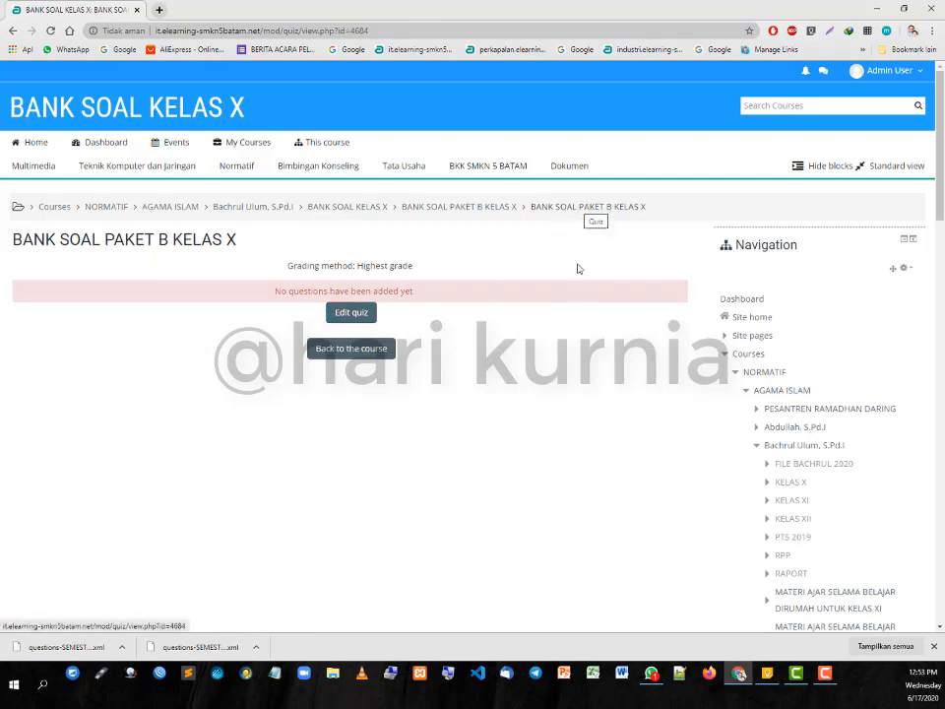
# Step: Open the question bank import page of the BANK SOAL PAKET B KELAS X quiz
pyautogui.scroll(-5, 561, 434)
pyautogui.scroll(4, 631, 440)
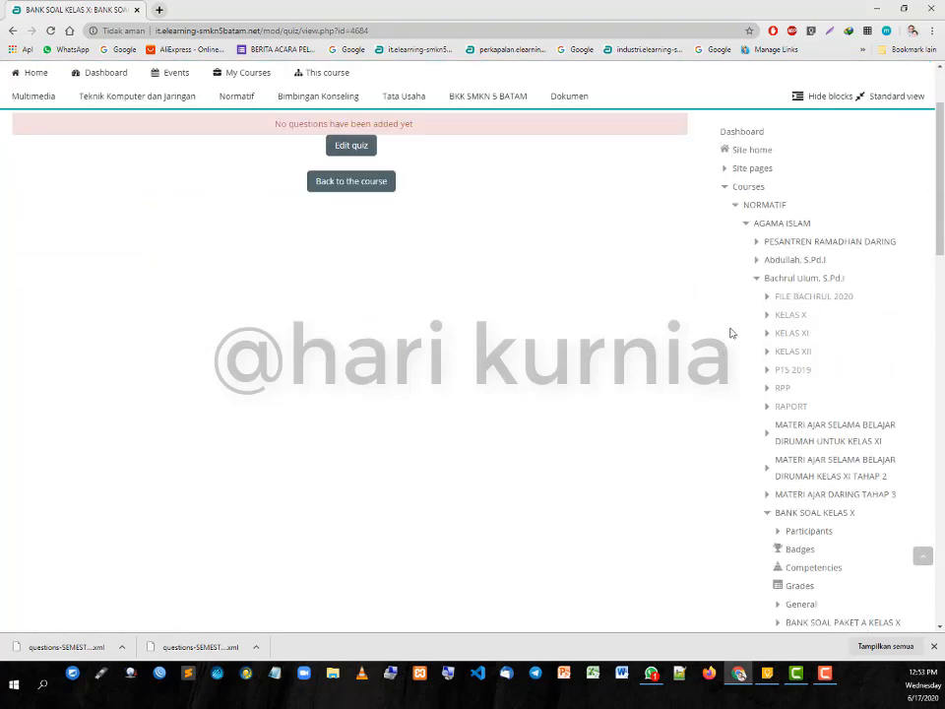
pyautogui.click(726, 187)
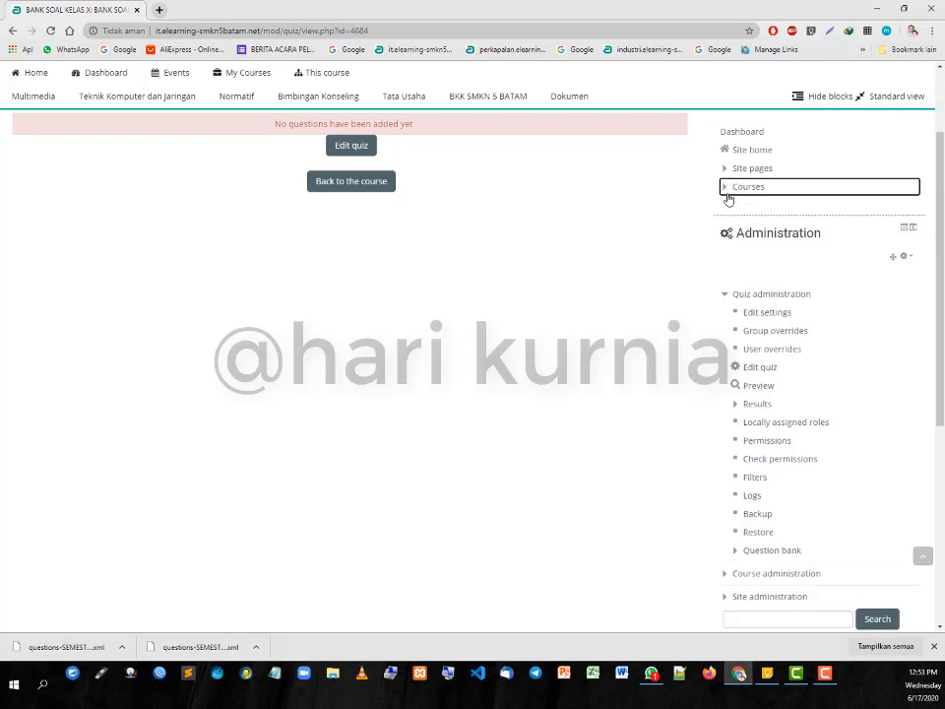
pyautogui.click(732, 552)
pyautogui.scroll(-3, 748, 492)
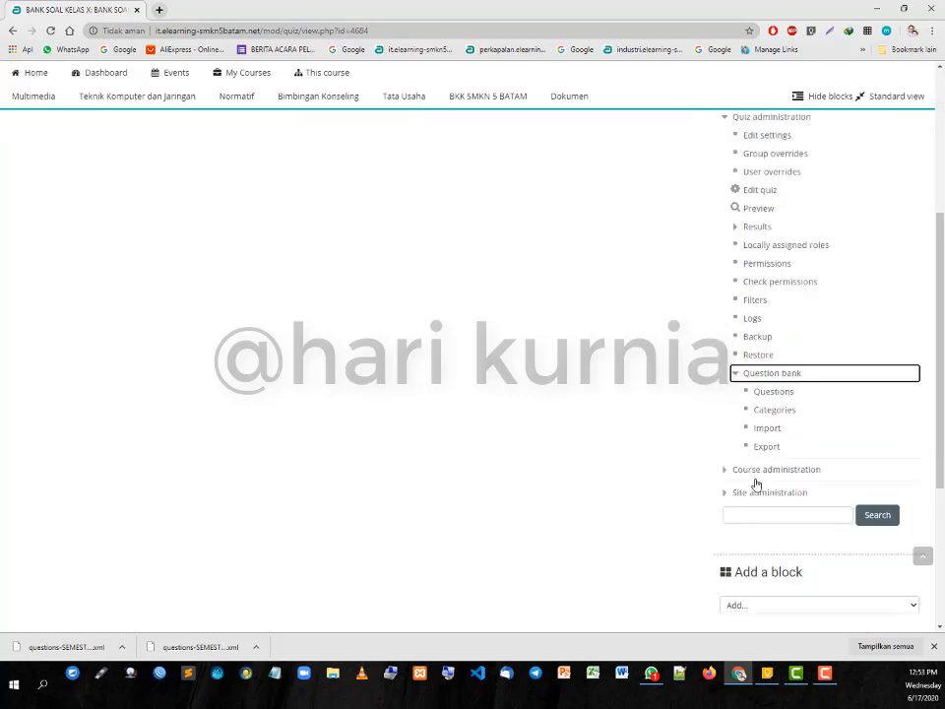
pyautogui.click(769, 430)
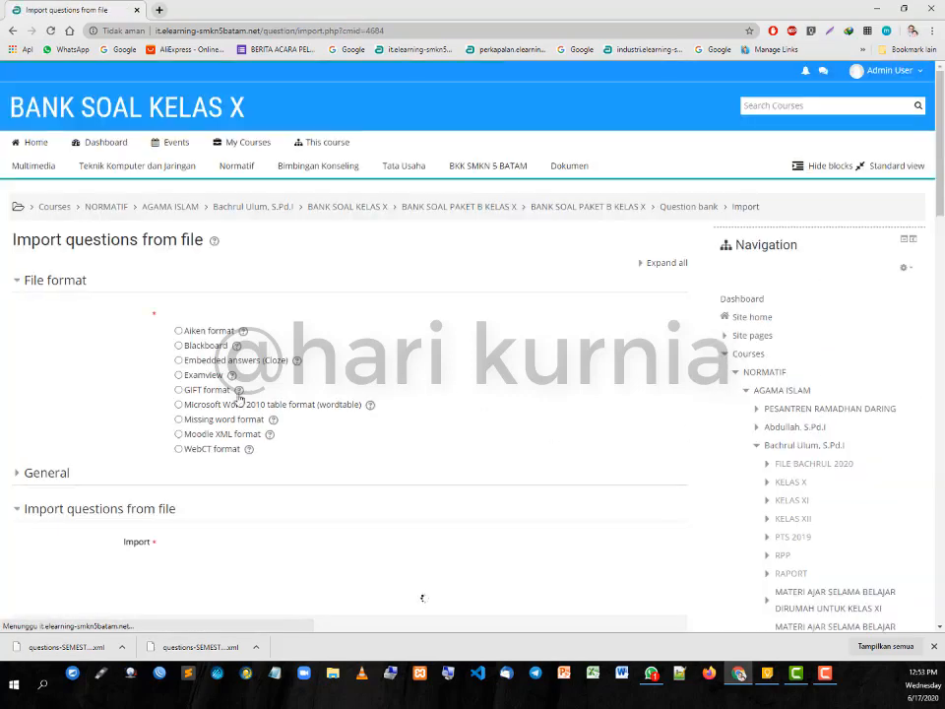
pyautogui.click(211, 434)
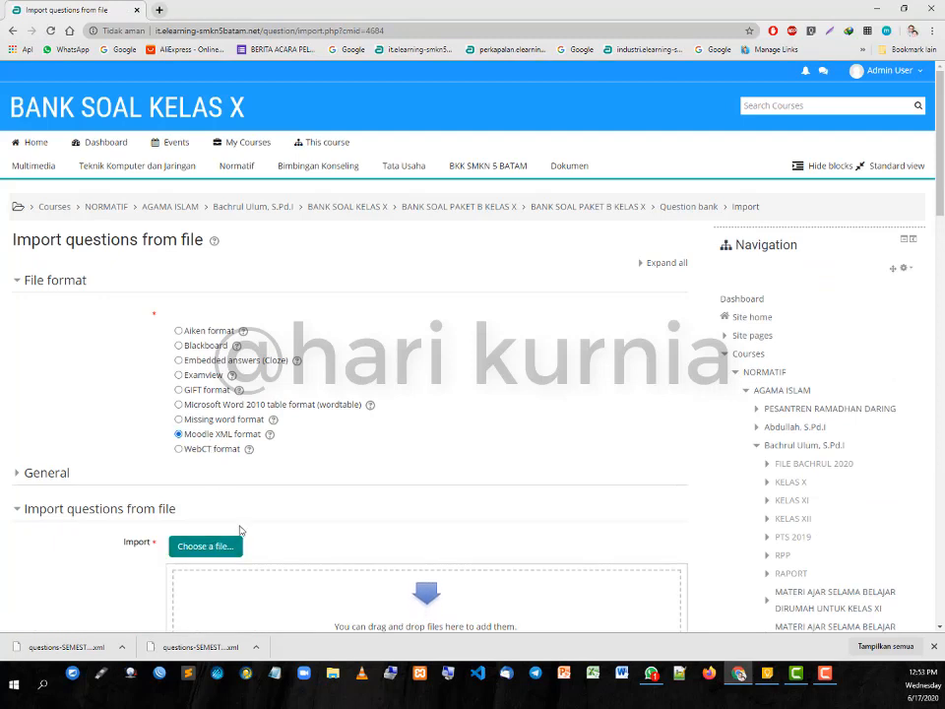
pyautogui.click(228, 543)
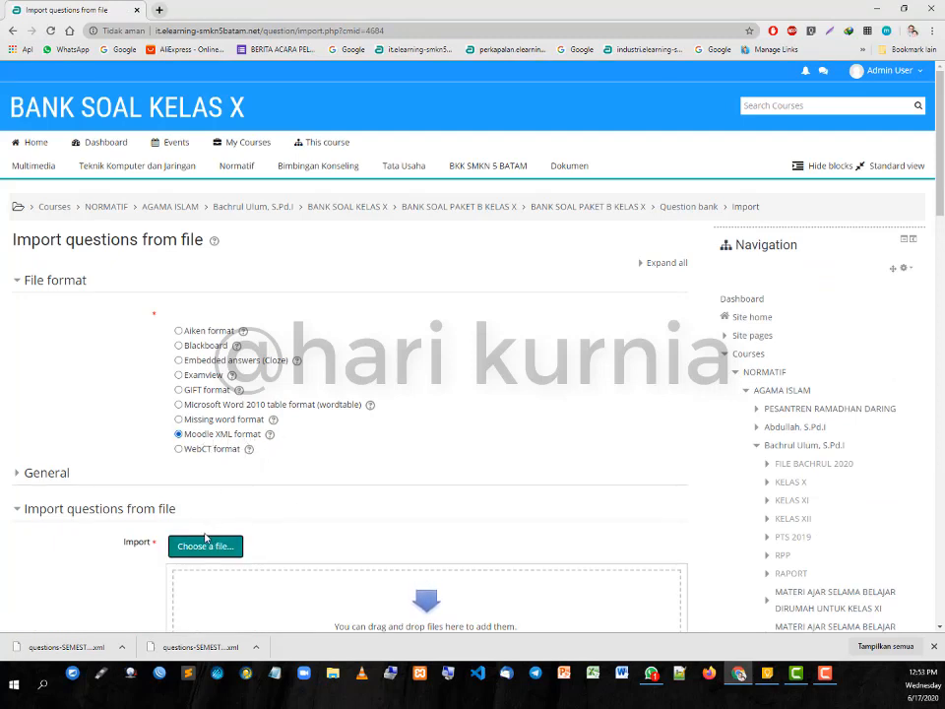
pyautogui.click(201, 547)
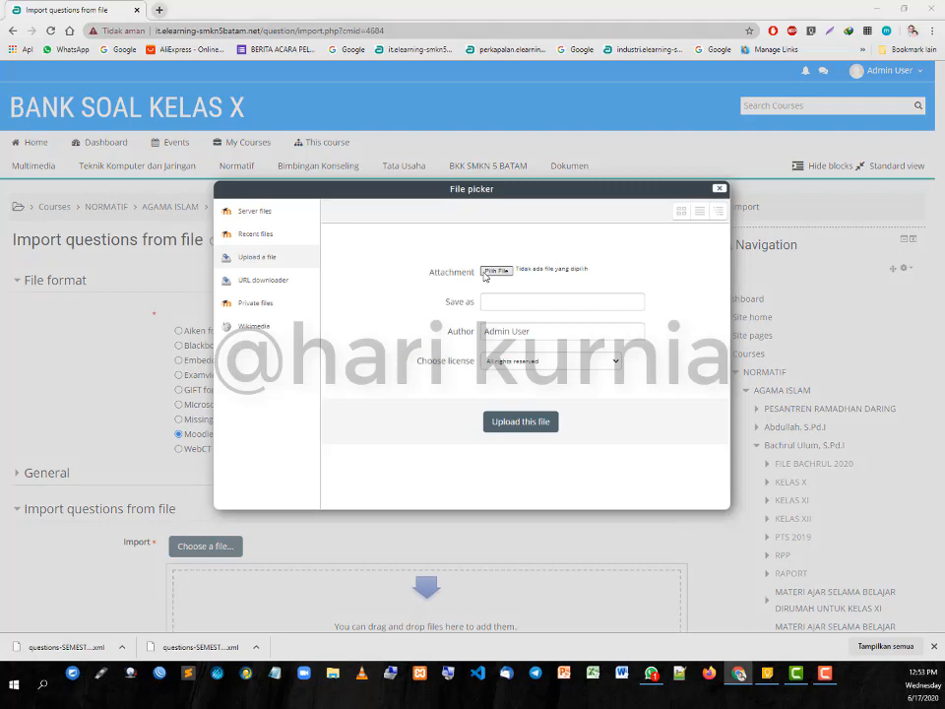
pyautogui.click(485, 273)
pyautogui.click(312, 28)
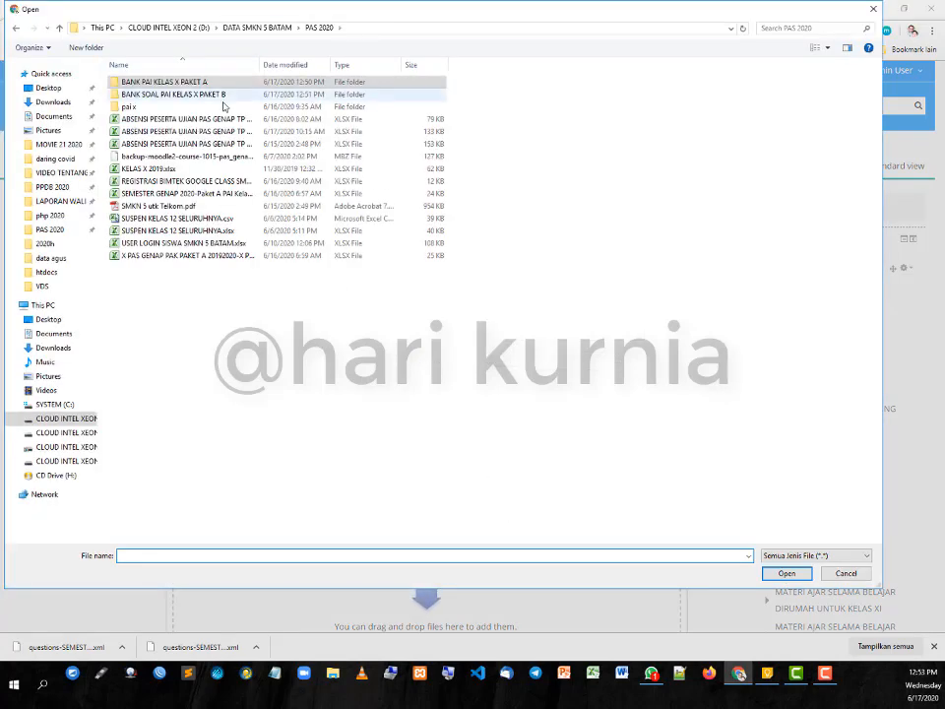
pyautogui.doubleClick(218, 94)
pyautogui.doubleClick(226, 82)
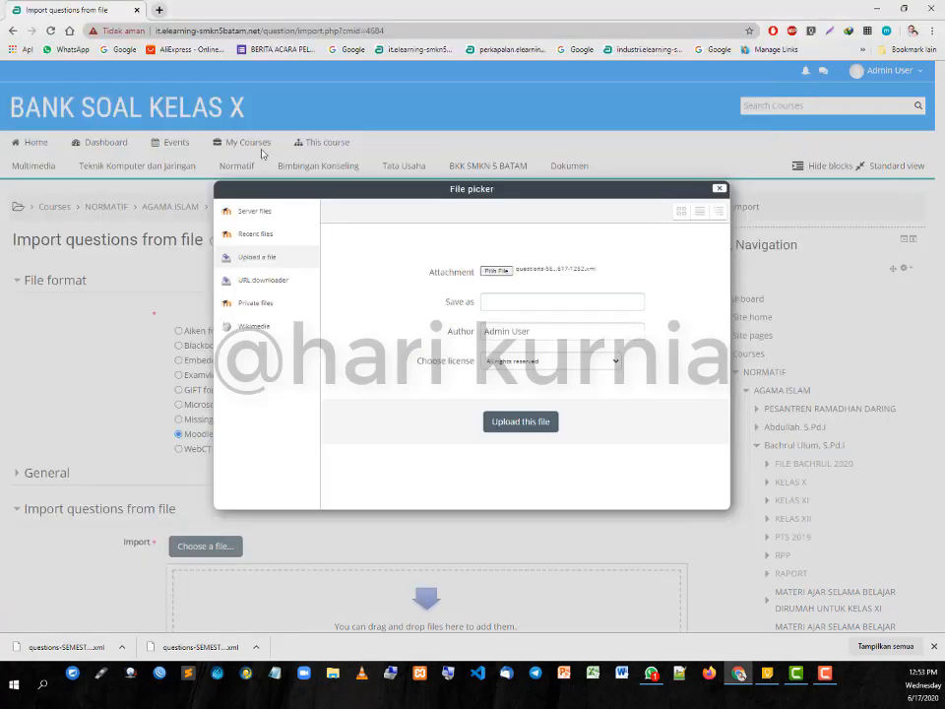
pyautogui.click(545, 431)
pyautogui.scroll(-5, 566, 458)
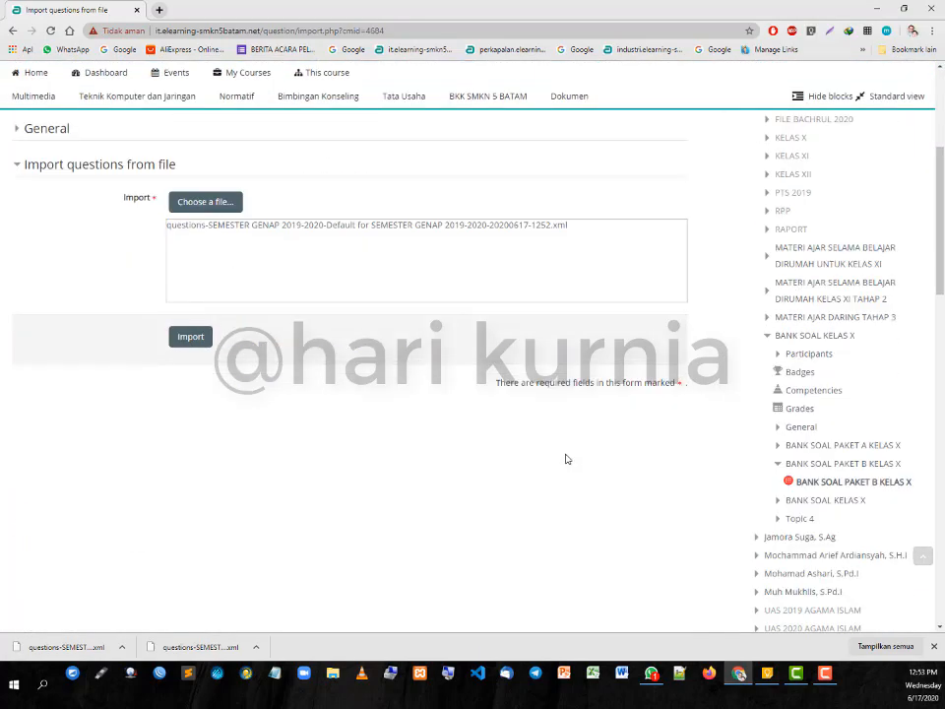
pyautogui.click(197, 340)
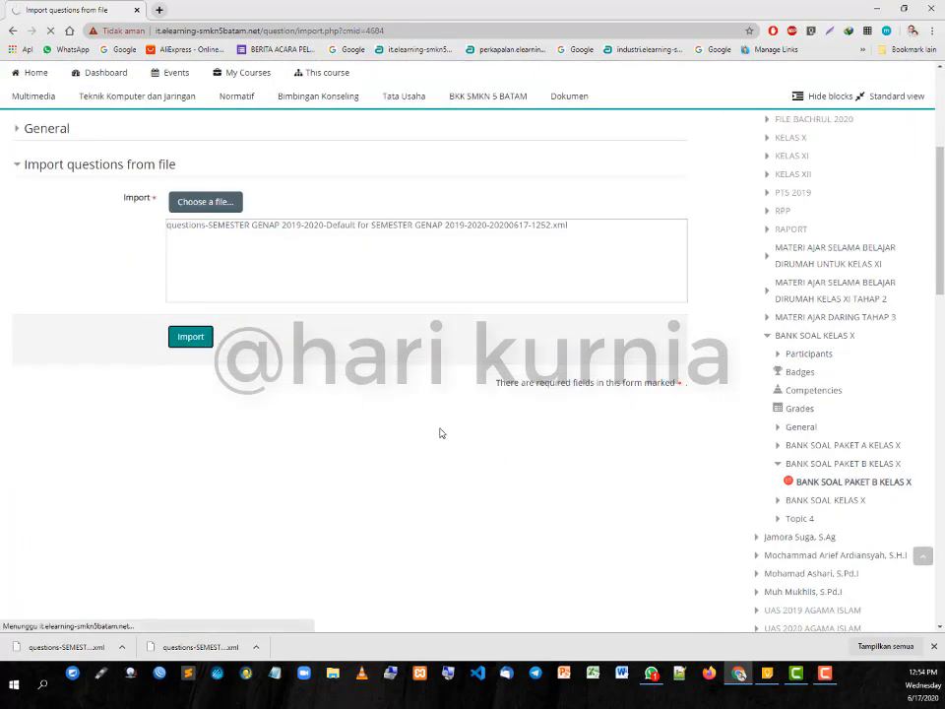
# Step: Review the imported Paket B questions and continue to the question bank
pyautogui.scroll(-10, 441, 433)
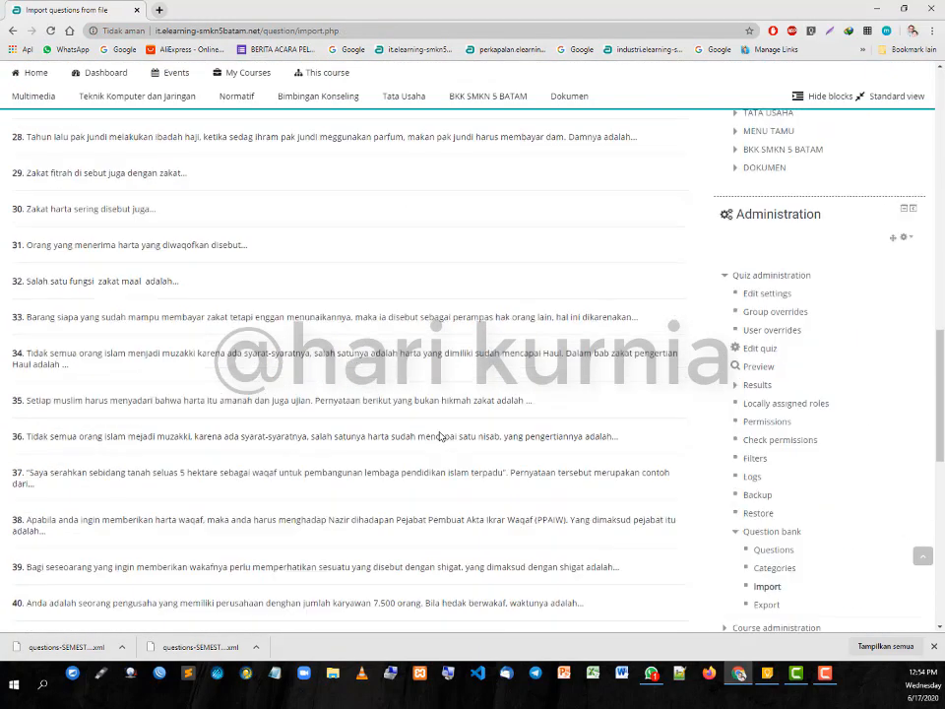
pyautogui.scroll(-6, 441, 436)
pyautogui.click(343, 332)
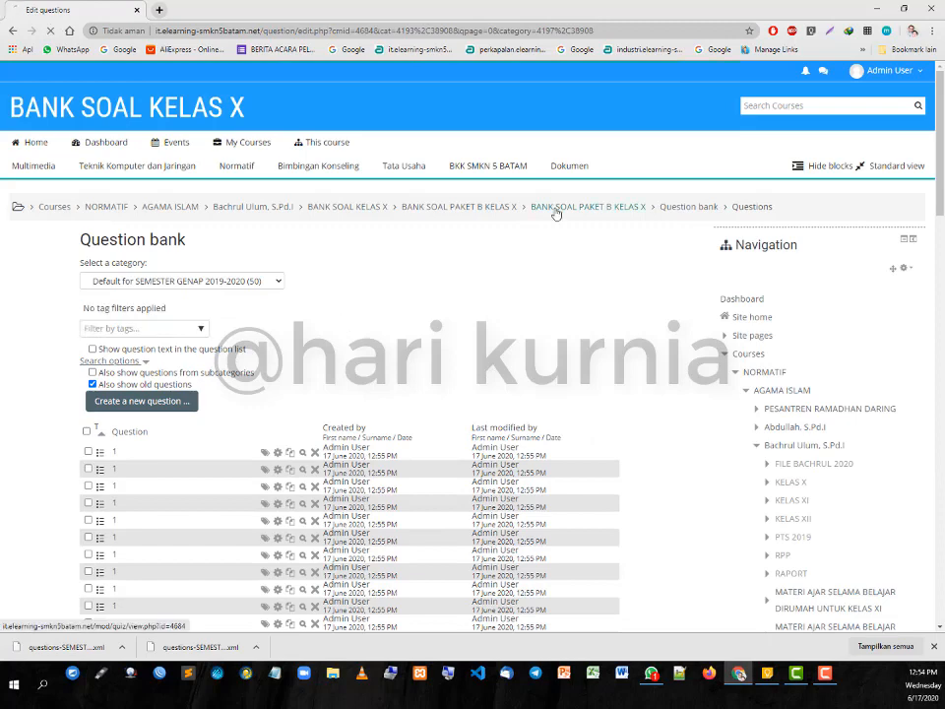
# Step: Return to the BANK SOAL KELAS X course page and open the BANK SOAL PAKET A KELAS X quiz for editing
pyautogui.click(556, 213)
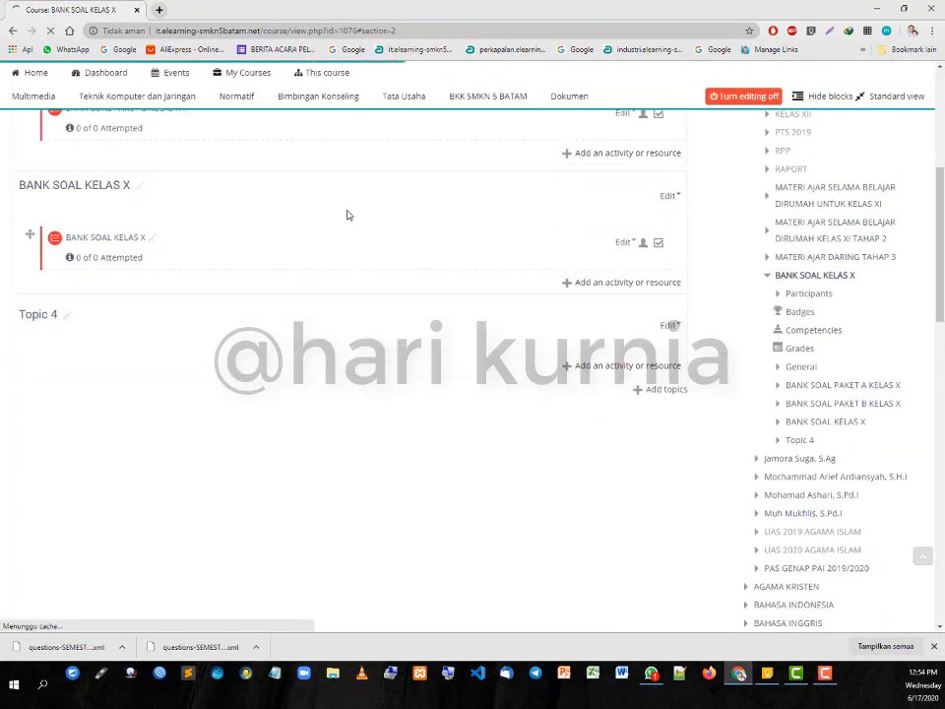
pyautogui.scroll(5, 310, 389)
pyautogui.scroll(-5, 310, 389)
pyautogui.scroll(5, 311, 389)
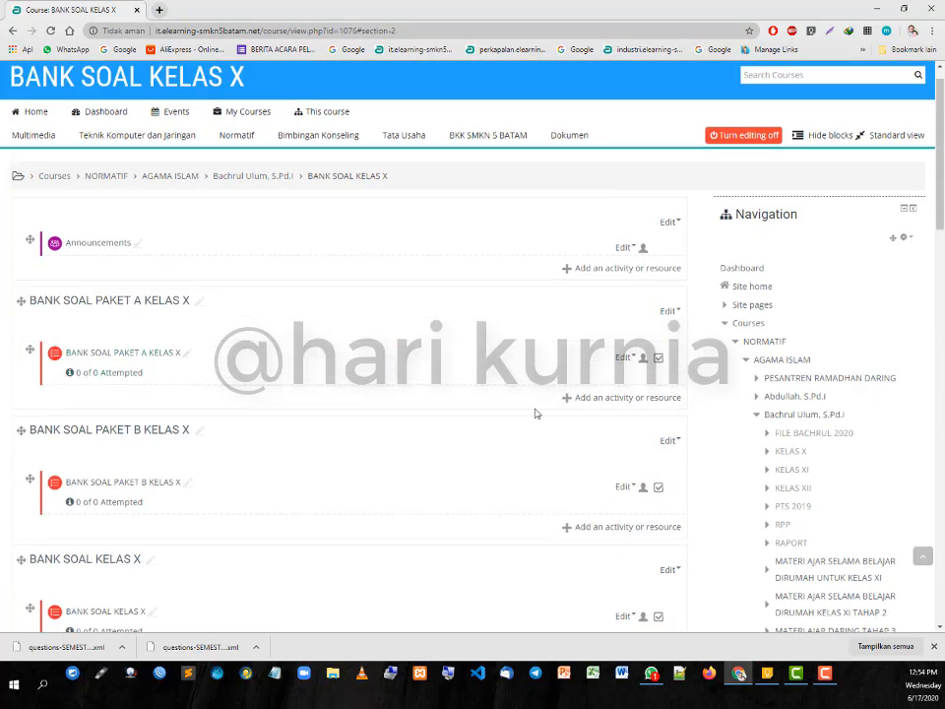
pyautogui.click(139, 354)
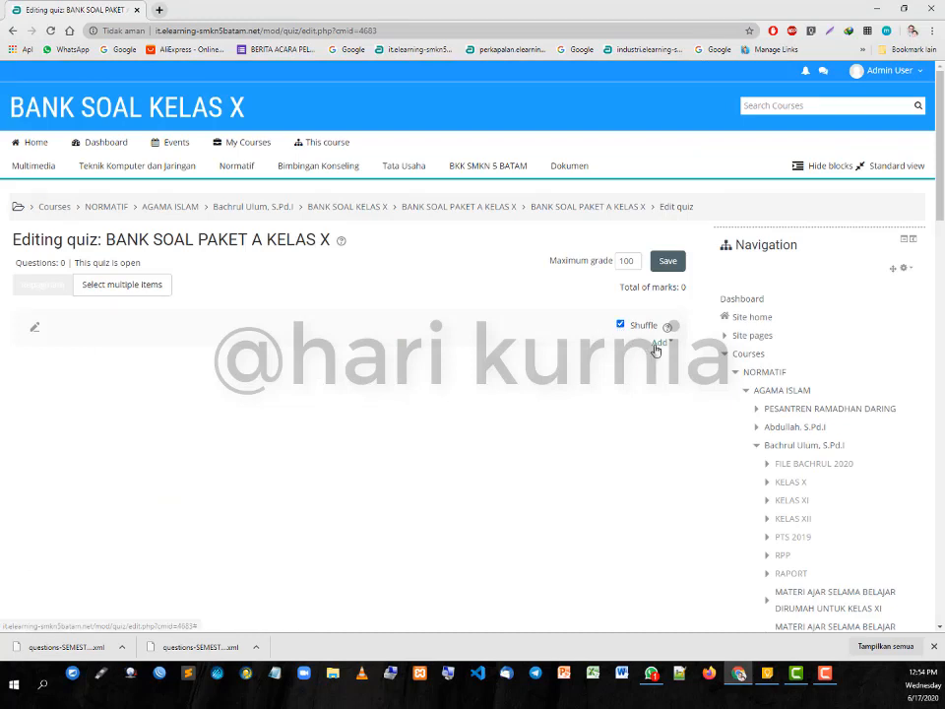
# Step: Start adding questions from the question bank, choose the category Default for SEMESTER GENAP 2020 and look through its question list
pyautogui.click(657, 343)
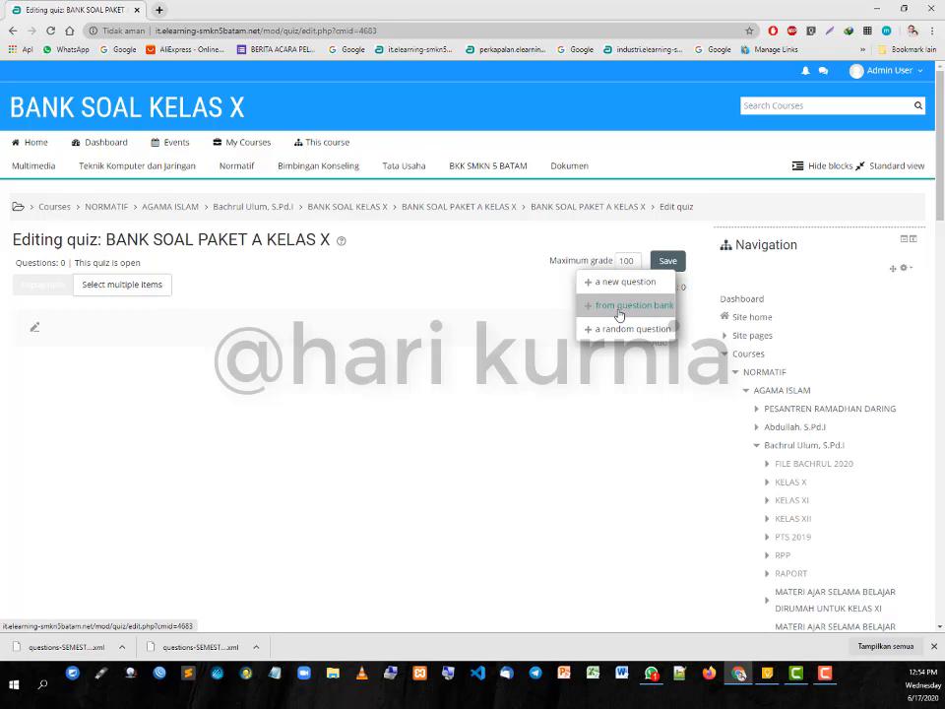
pyautogui.click(619, 315)
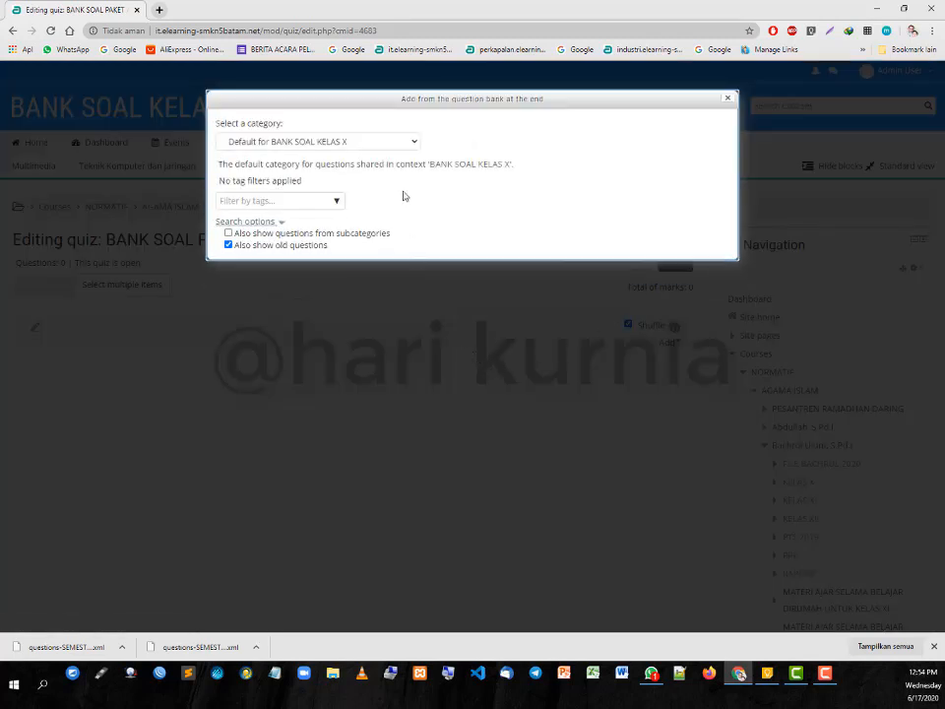
pyautogui.click(314, 144)
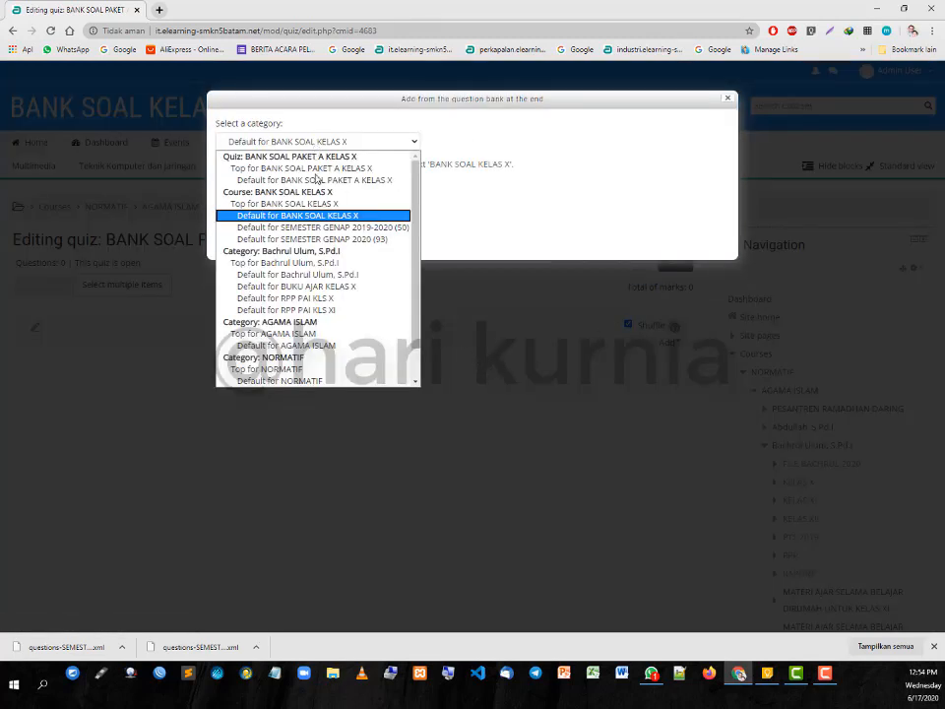
pyautogui.click(374, 238)
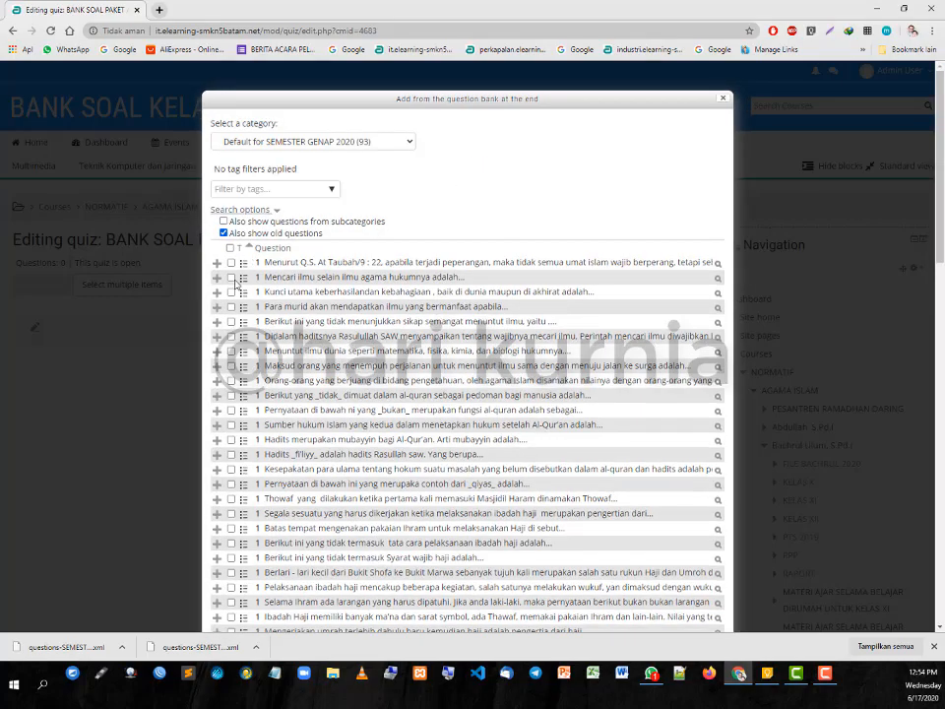
pyautogui.scroll(-20, 571, 404)
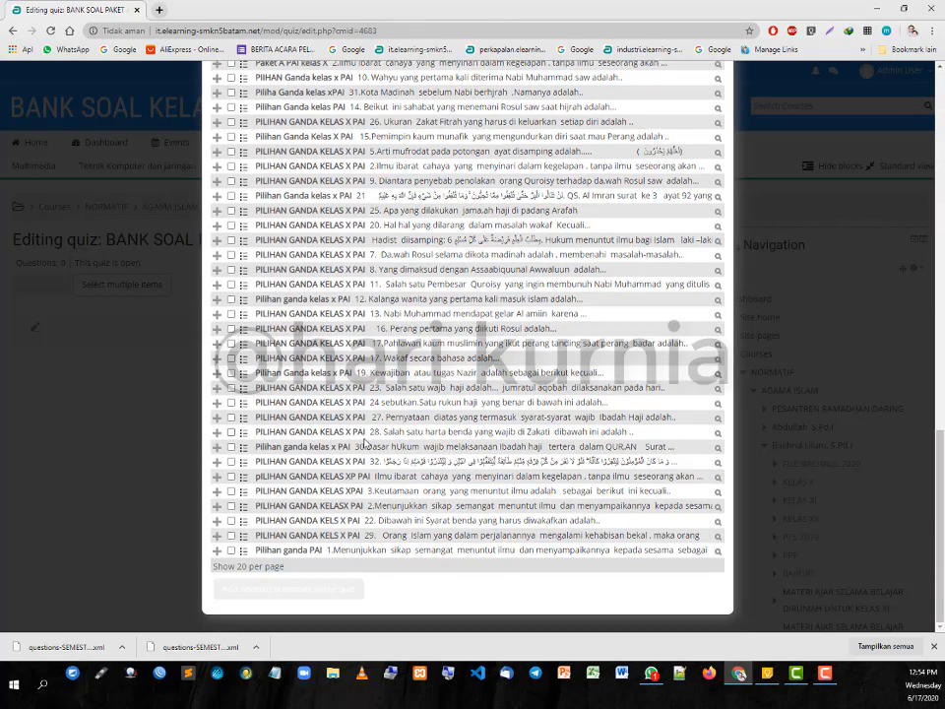
pyautogui.scroll(20, 374, 428)
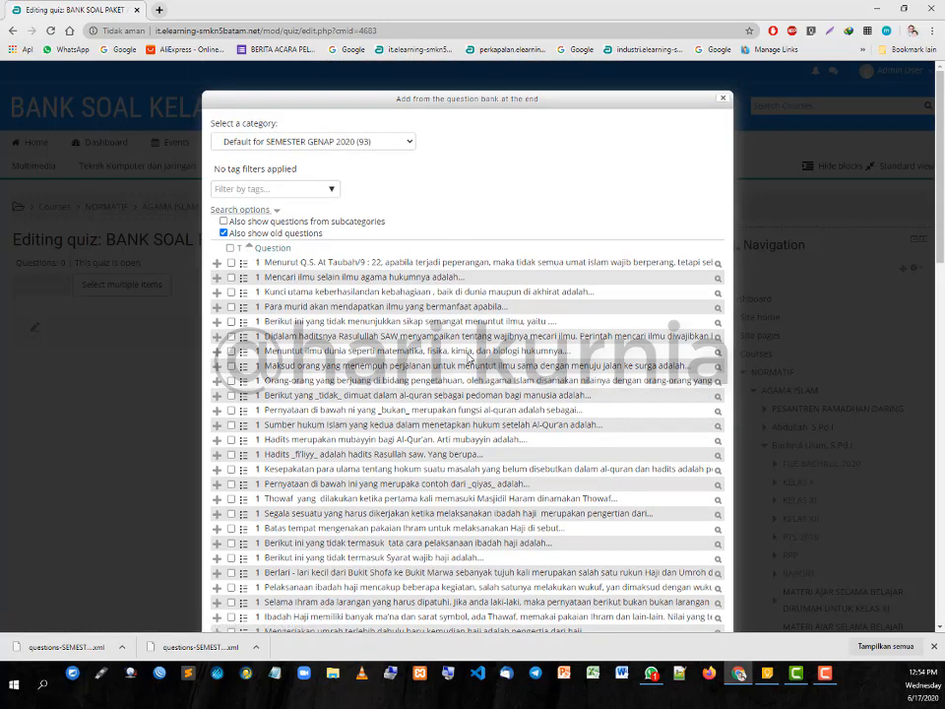
pyautogui.scroll(-15, 605, 418)
pyautogui.scroll(-5, 605, 419)
pyautogui.scroll(20, 317, 258)
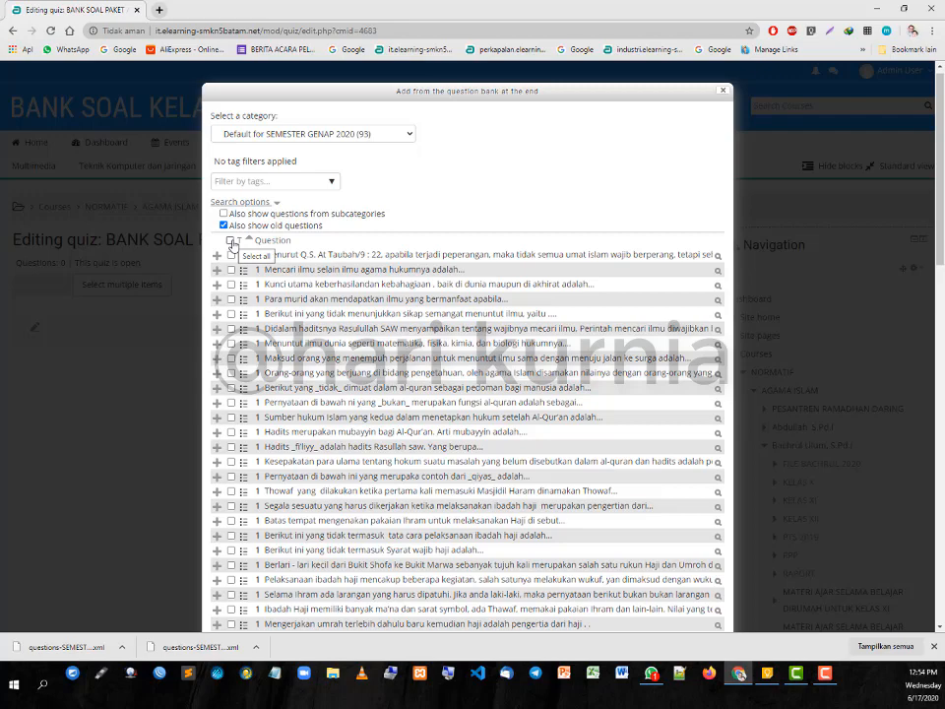
# Step: Select all questions of the Default for SEMESTER GENAP 2020 category and add them to the Paket A quiz
pyautogui.click(231, 241)
pyautogui.scroll(-10, 619, 402)
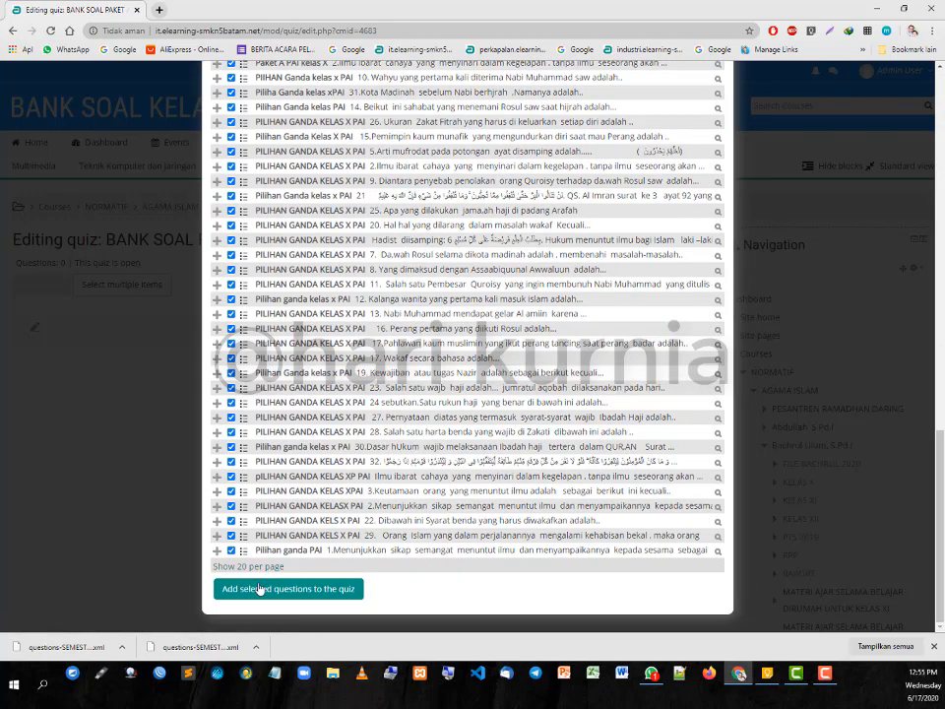
pyautogui.click(258, 589)
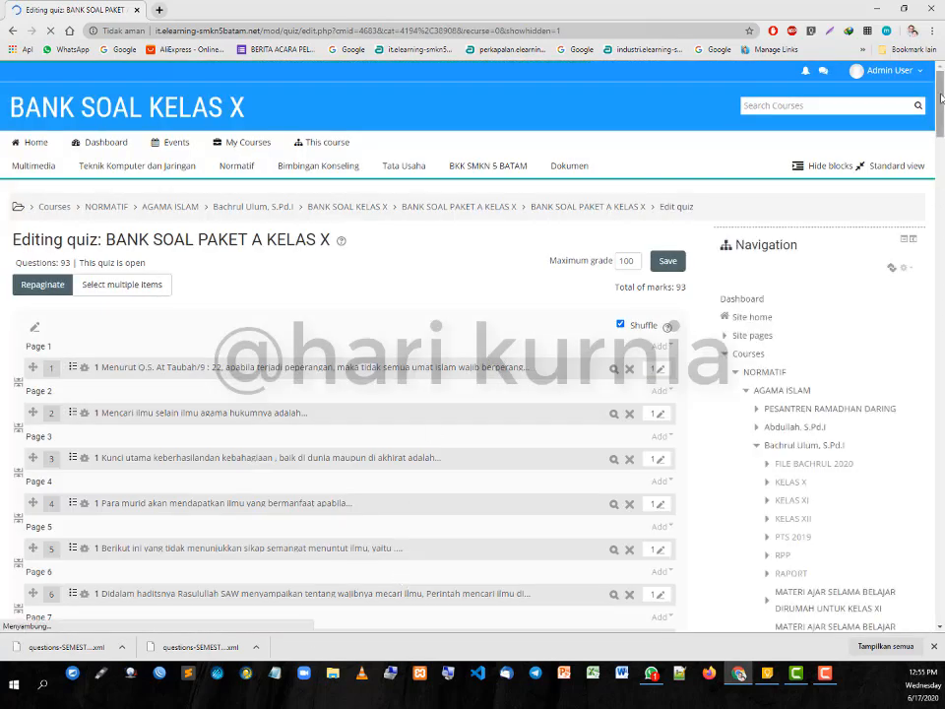
pyautogui.moveTo(940, 99); pyautogui.dragTo(920, 70)
pyautogui.click(911, 70)
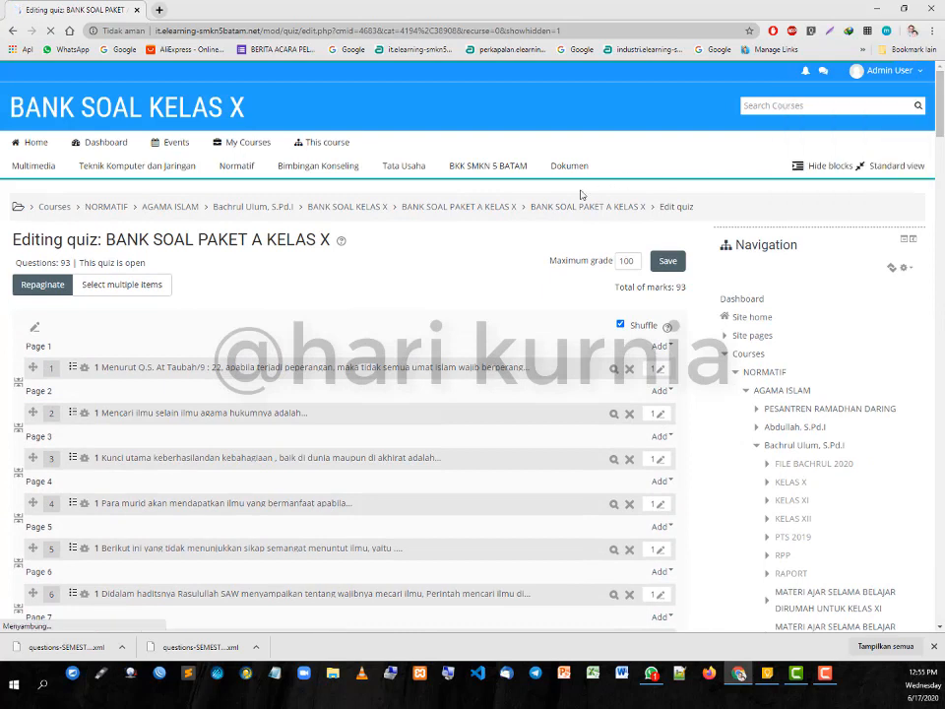
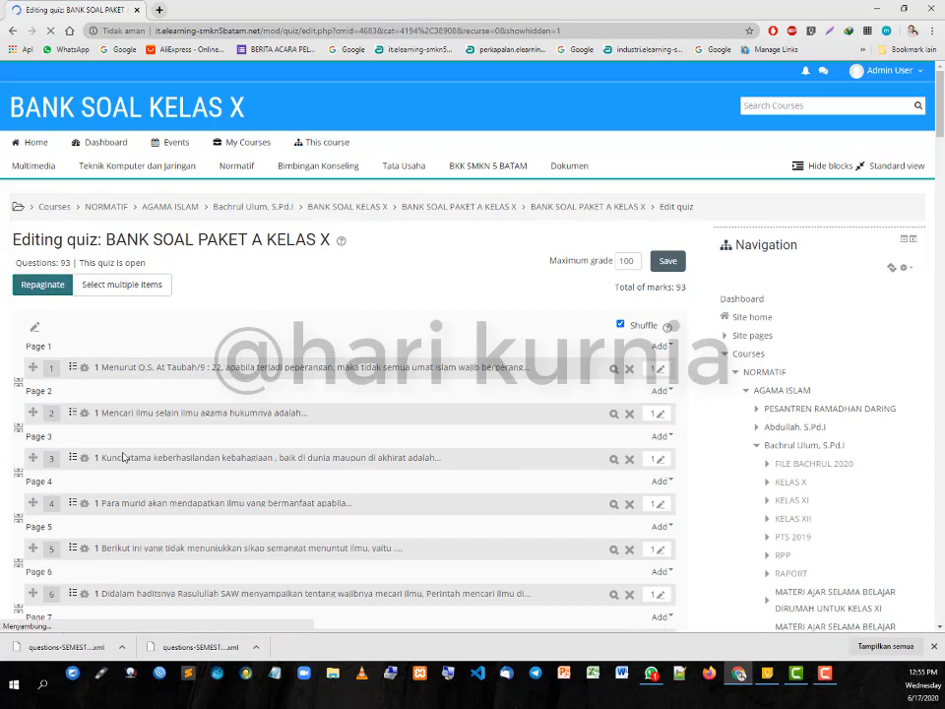
# Step: Select all questions in the BANK SOAL PAKET A KELAS X quiz and delete them from it
pyautogui.click(122, 285)
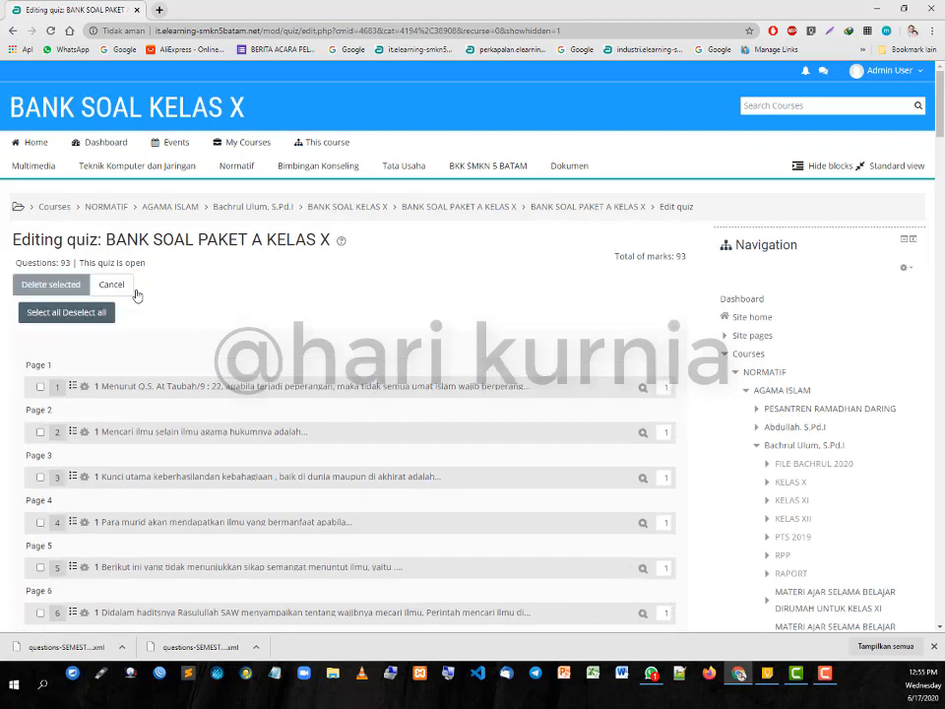
pyautogui.click(40, 313)
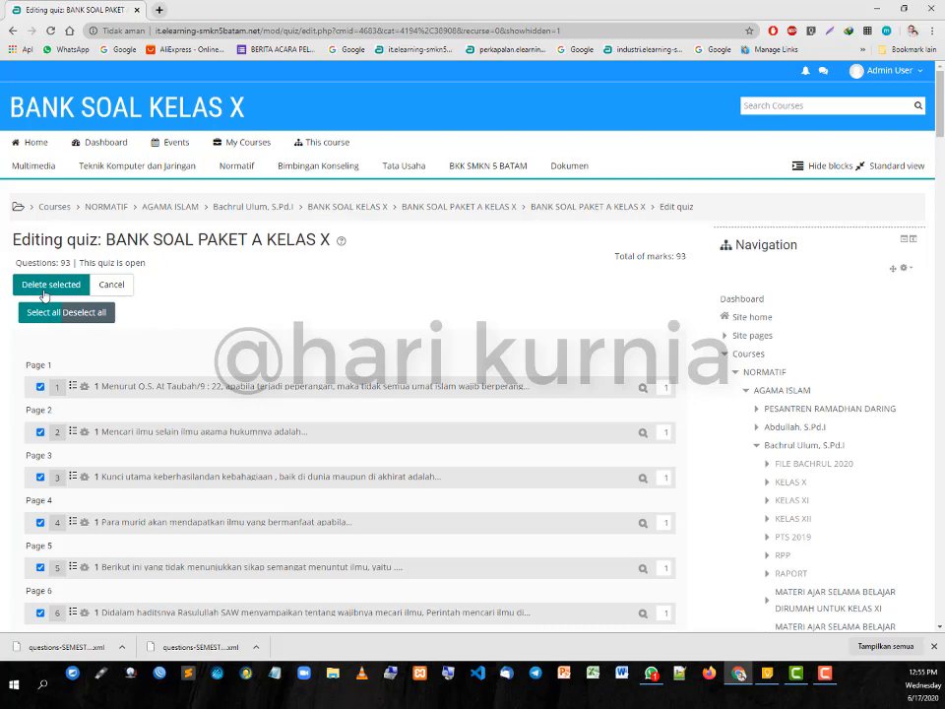
pyautogui.click(43, 294)
pyautogui.click(448, 398)
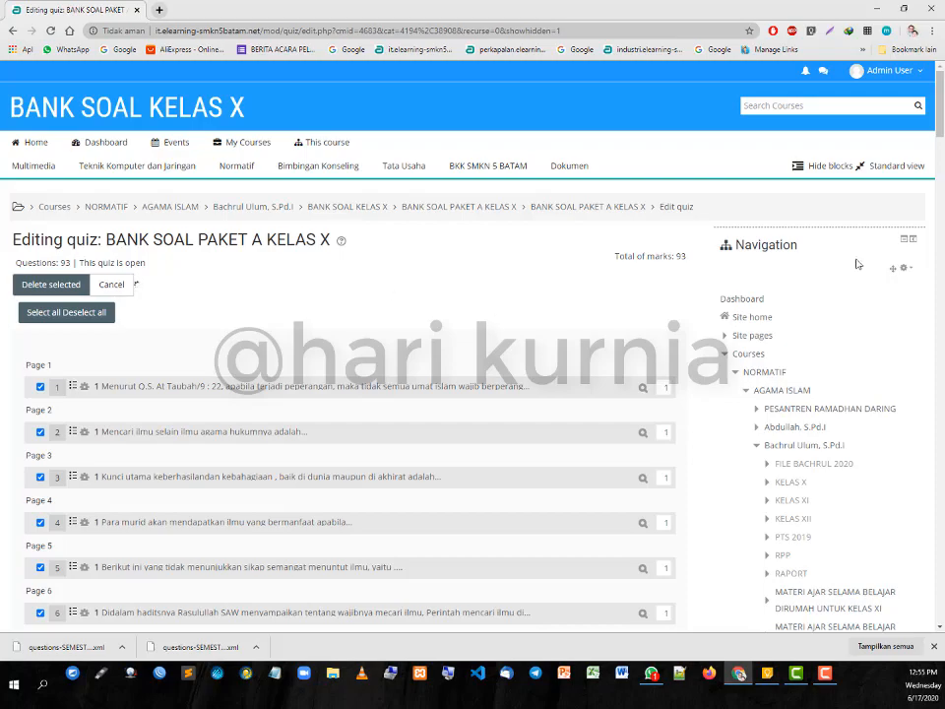
pyautogui.moveTo(939, 105)
pyautogui.mouseDown()
pyautogui.moveTo(941, 593)
pyautogui.moveTo(941, 98)
pyautogui.mouseUp()
pyautogui.scroll(-5, 471, 520)
pyautogui.scroll(-7, 471, 518)
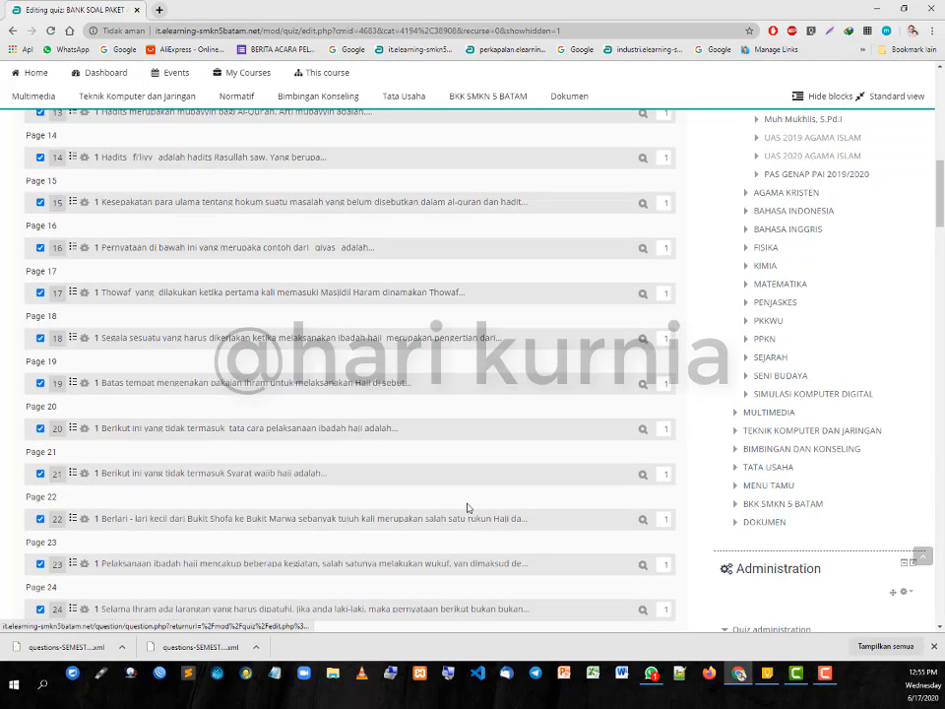
pyautogui.scroll(12, 465, 496)
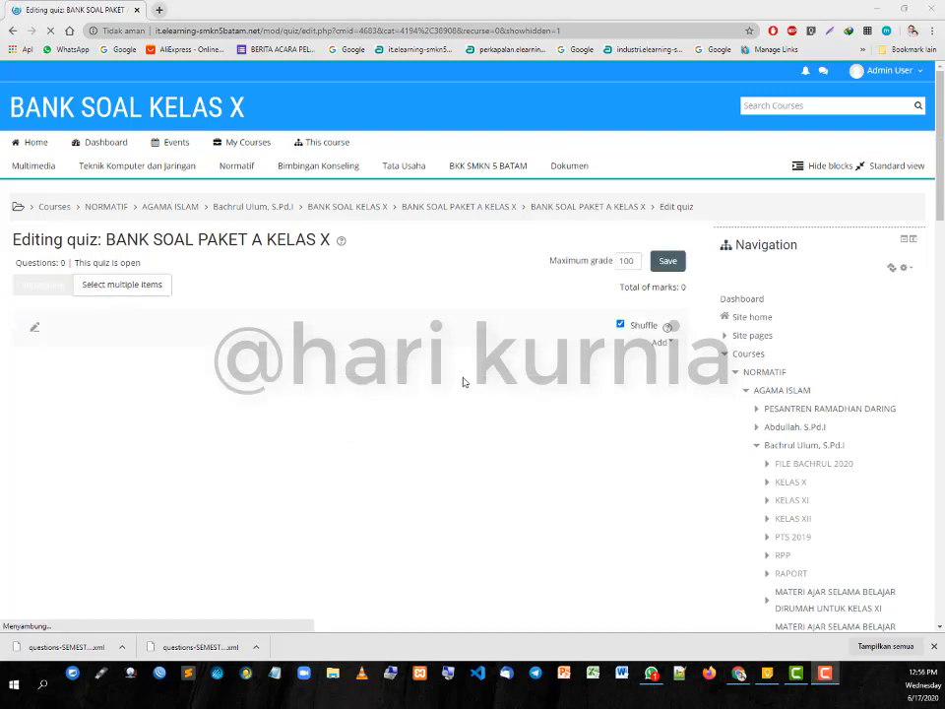
pyautogui.scroll(-5, 355, 448)
pyautogui.scroll(5, 366, 522)
pyautogui.scroll(-5, 502, 511)
pyautogui.scroll(5, 505, 511)
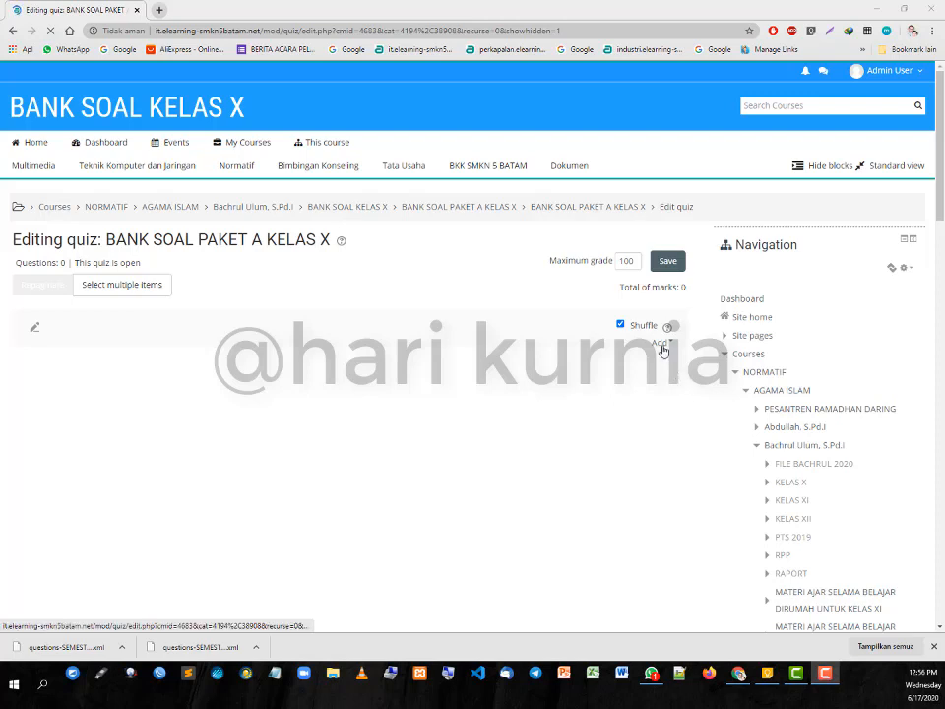
# Step: Add 50 random questions from the category Default for SEMESTER GENAP 2020 to the BANK SOAL PAKET A KELAS X quiz
pyautogui.click(662, 344)
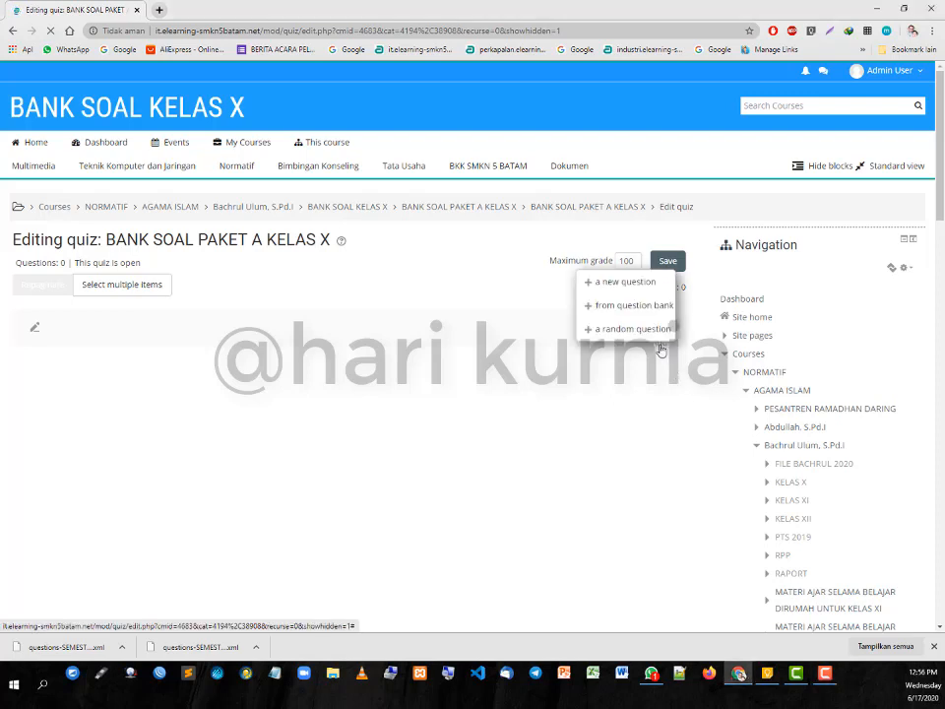
pyautogui.click(662, 344)
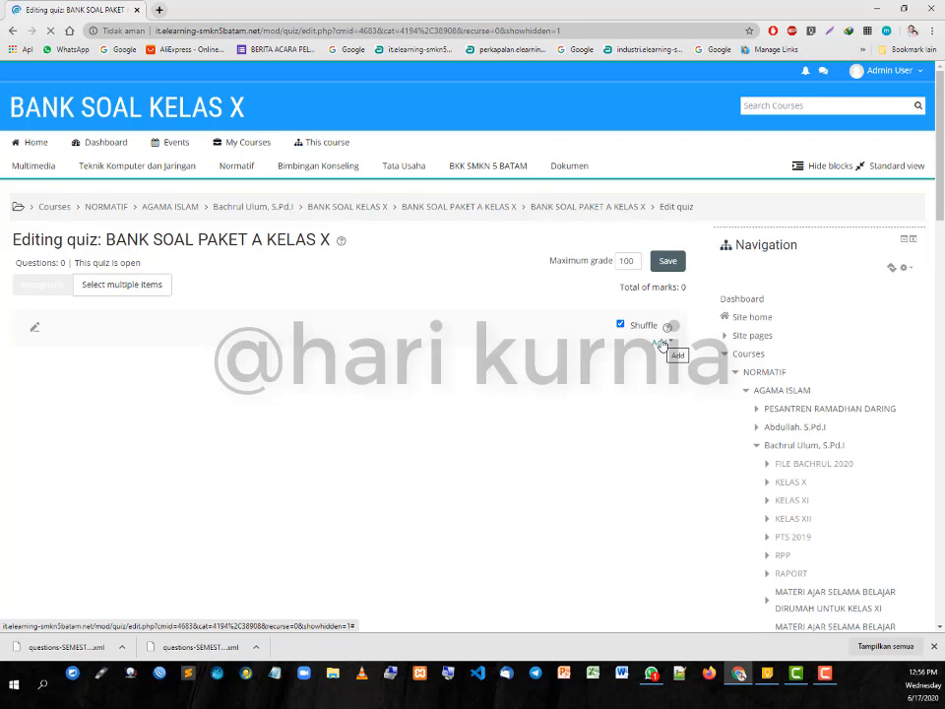
pyautogui.click(662, 344)
pyautogui.click(620, 331)
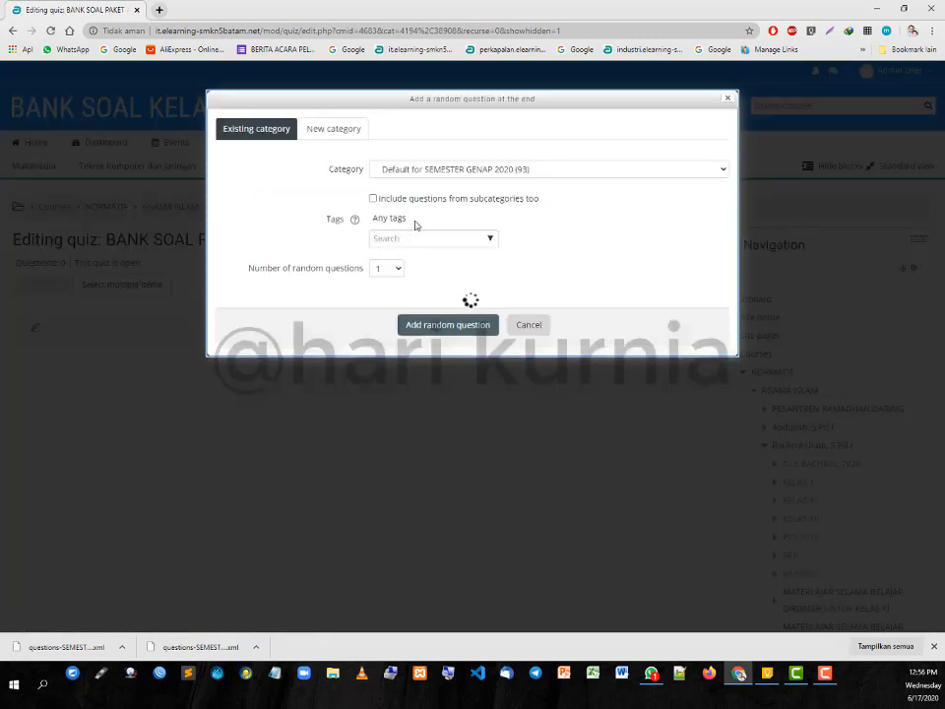
pyautogui.click(509, 171)
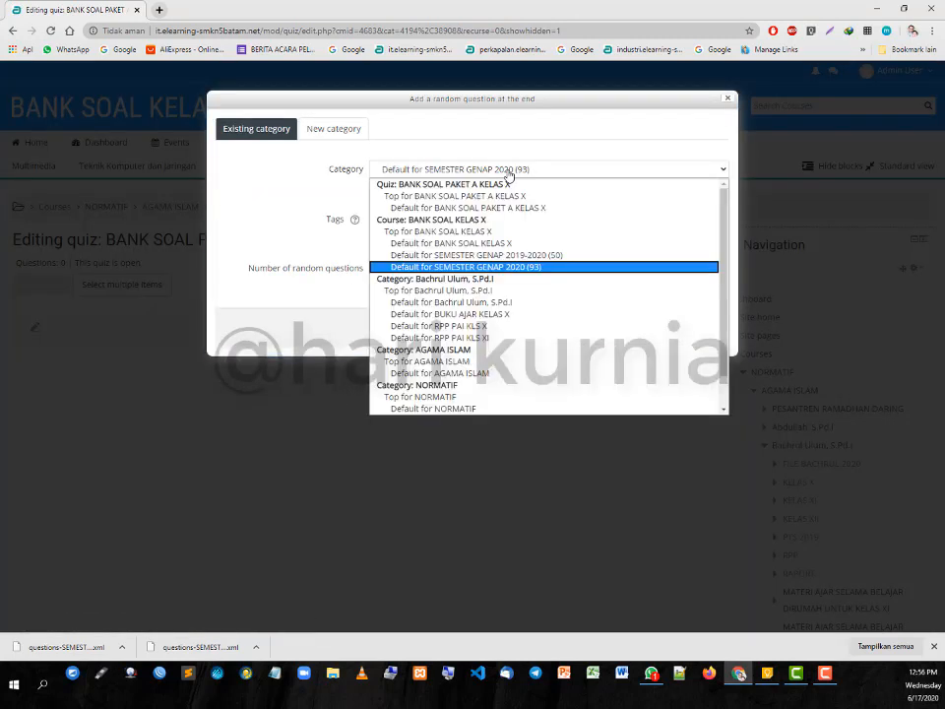
pyautogui.click(509, 268)
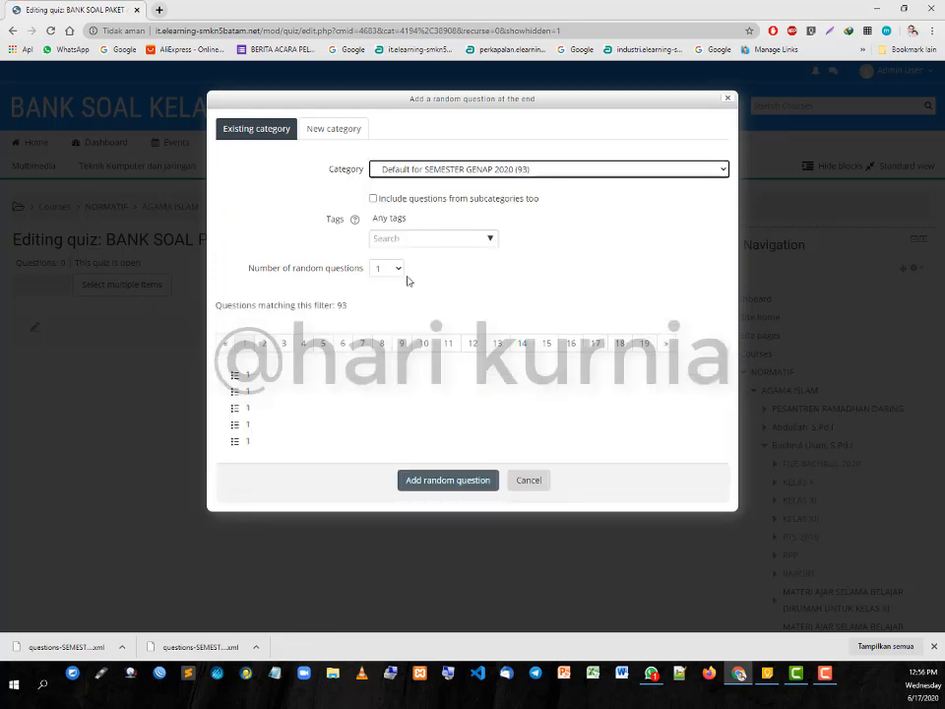
pyautogui.click(393, 268)
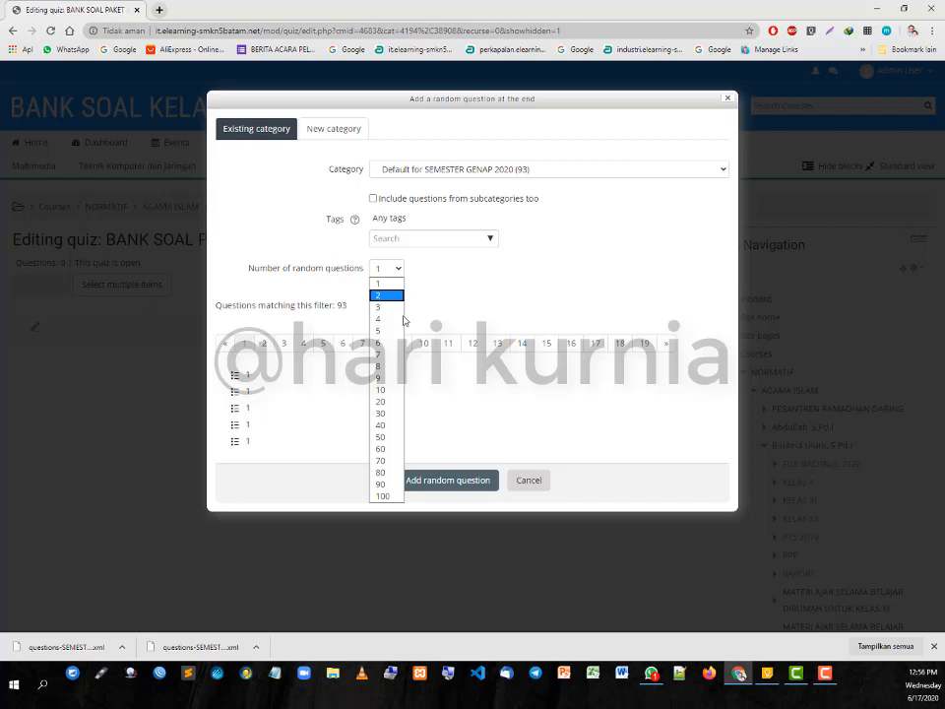
pyautogui.click(382, 438)
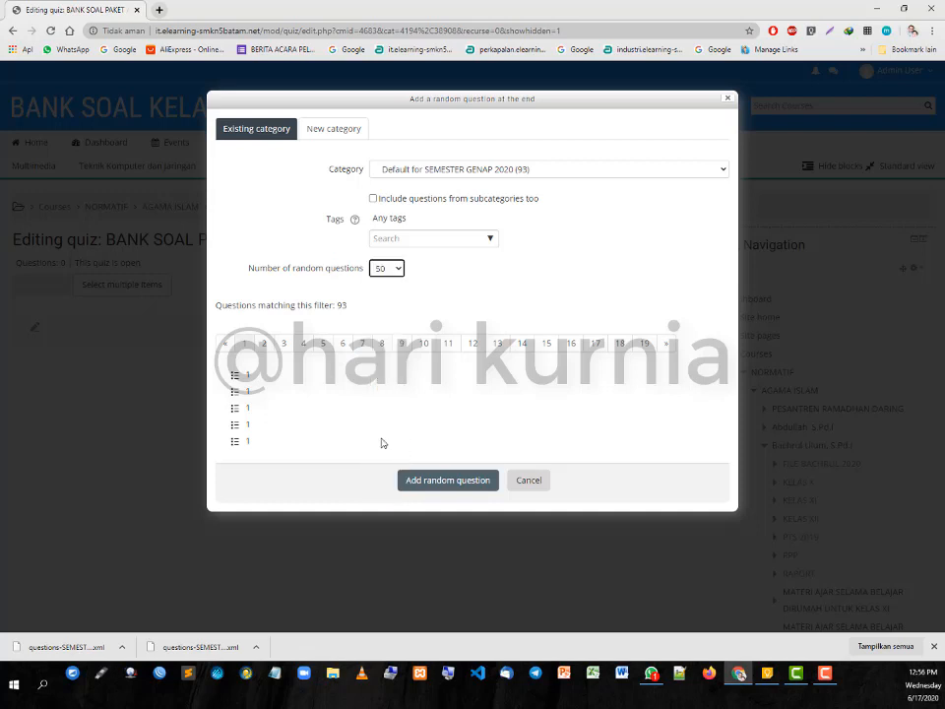
pyautogui.click(448, 481)
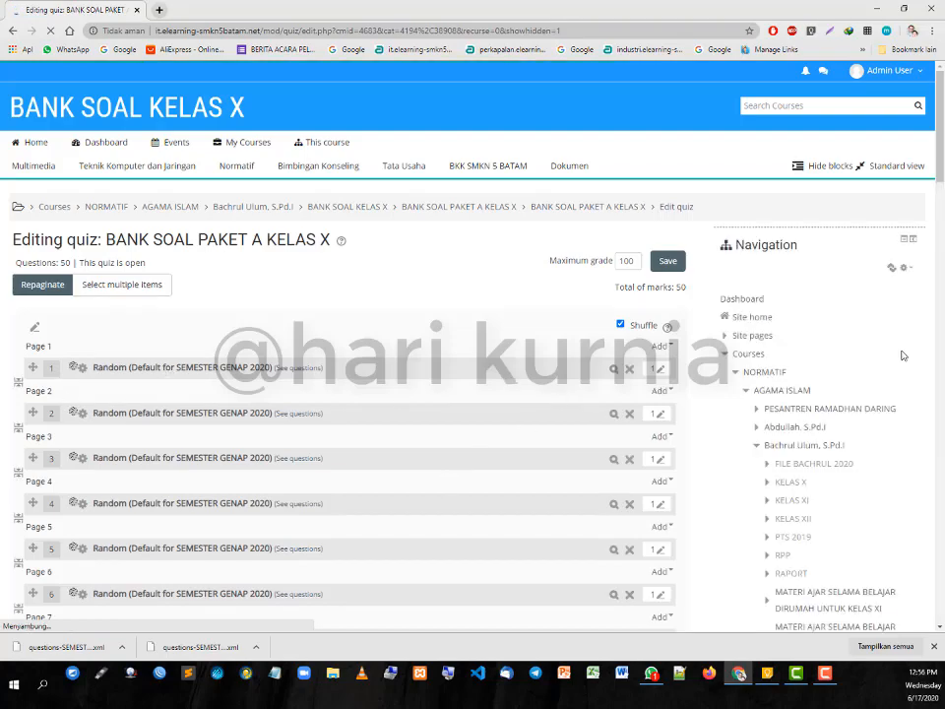
pyautogui.moveTo(940, 153); pyautogui.dragTo(942, 116)
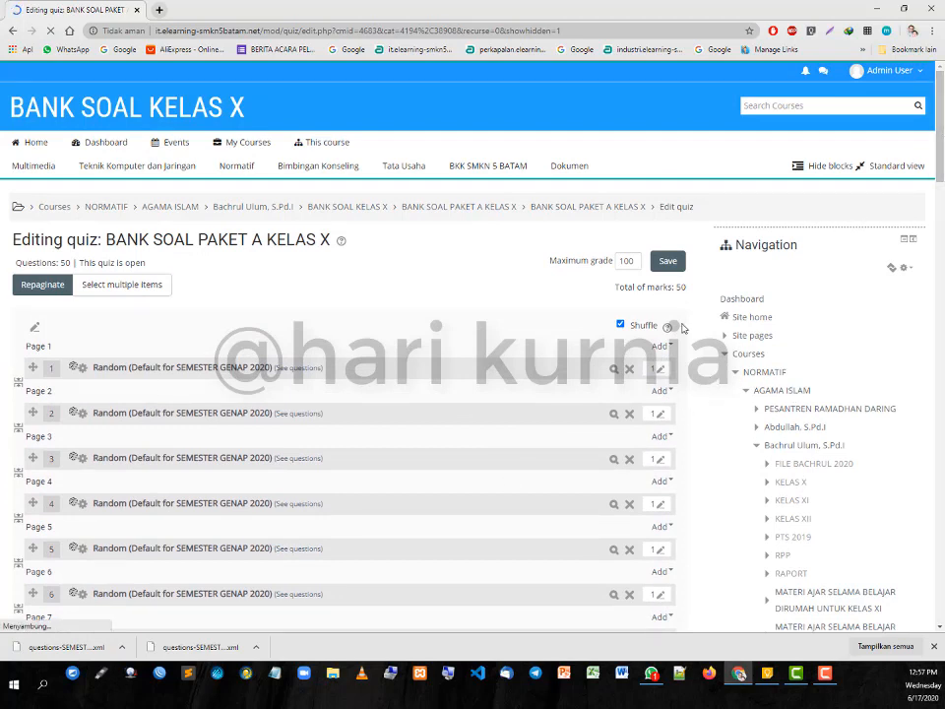
pyautogui.click(659, 346)
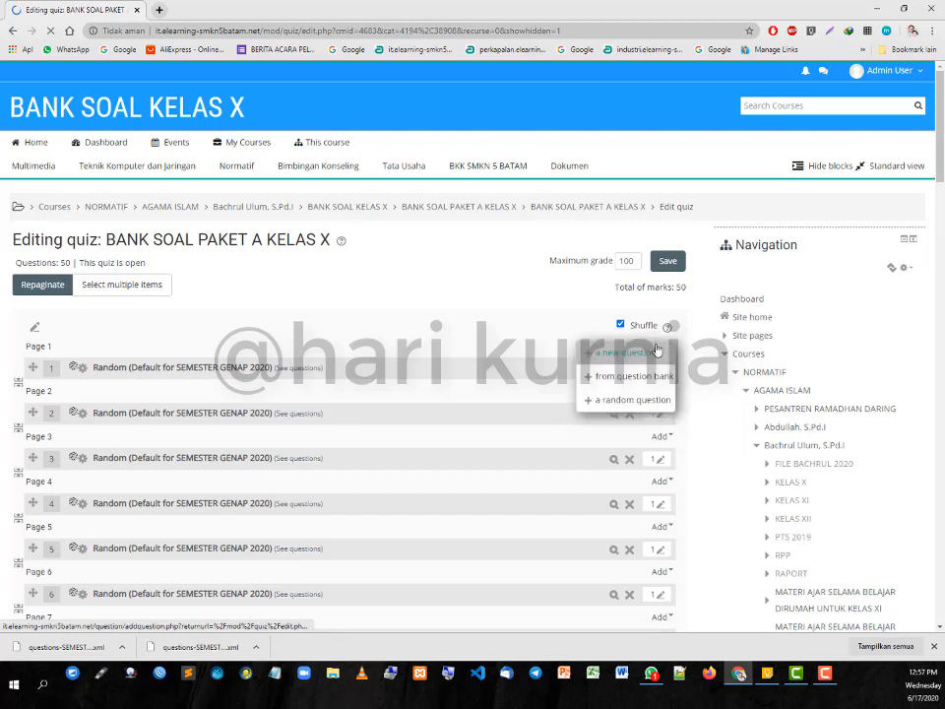
pyautogui.click(608, 399)
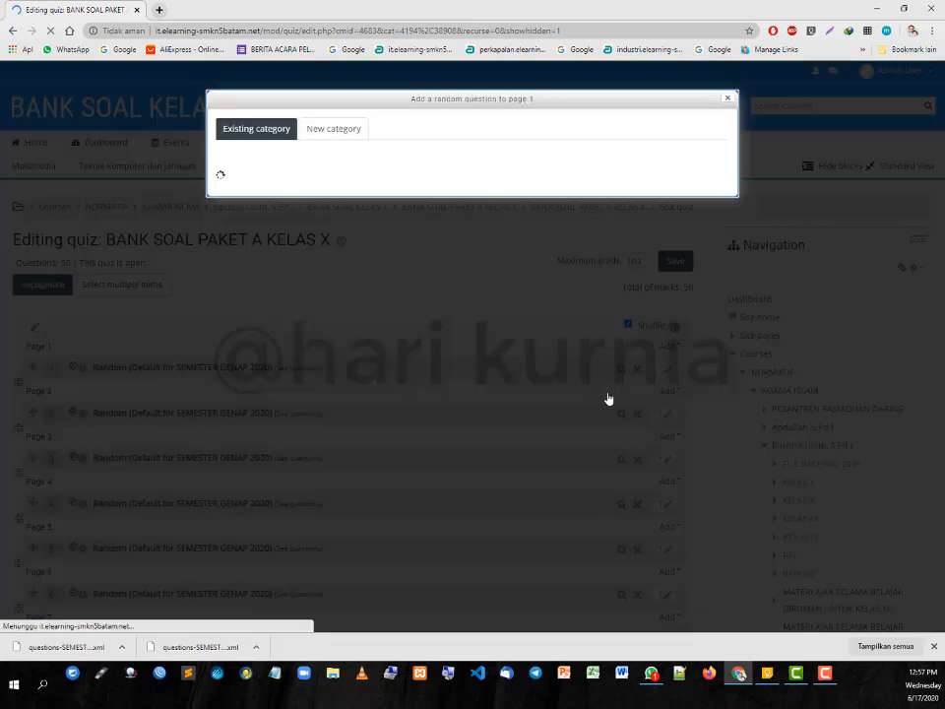
pyautogui.click(544, 173)
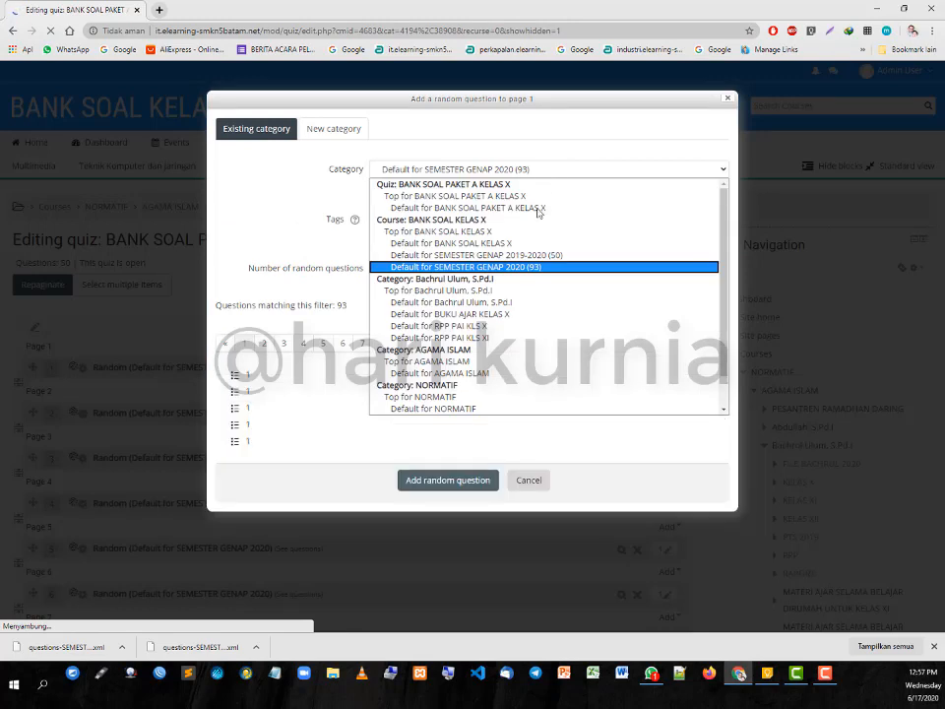
pyautogui.click(524, 258)
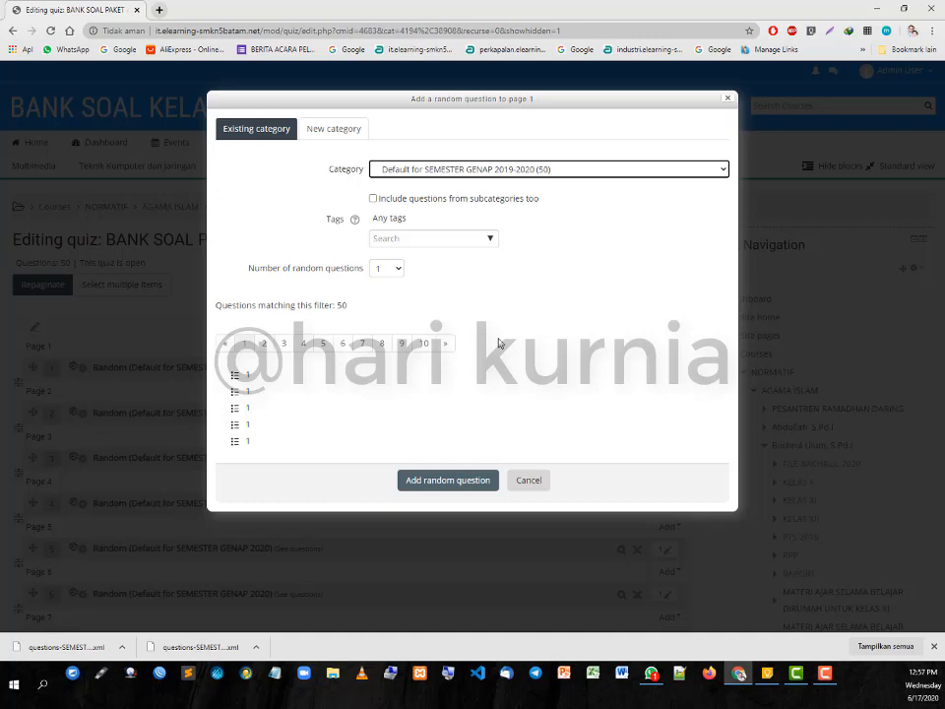
pyautogui.click(530, 480)
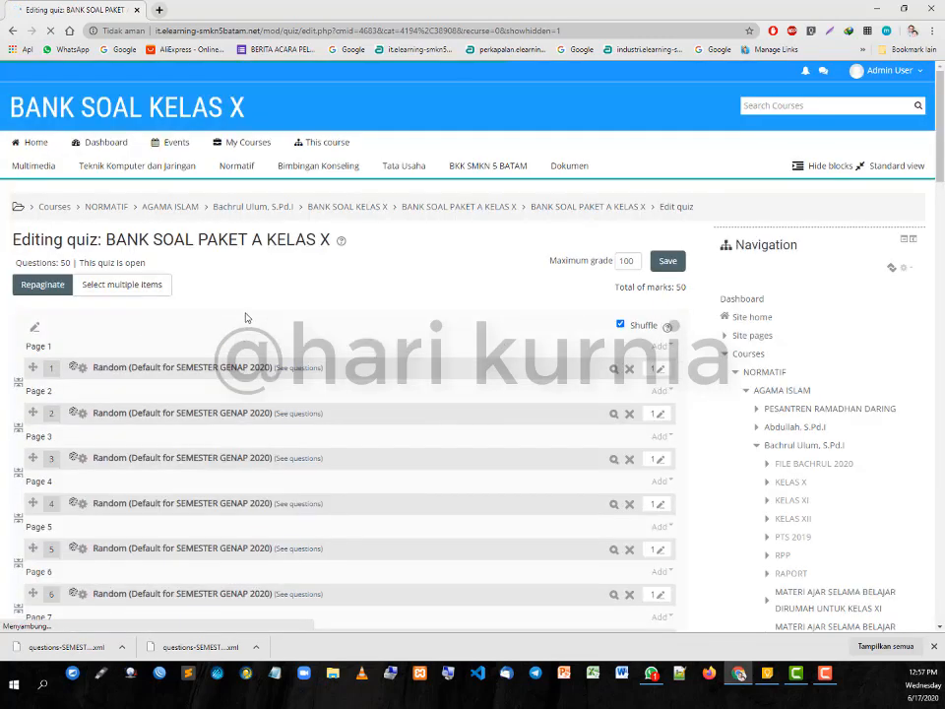
# Step: Select all the random questions in the BANK SOAL PAKET A KELAS X quiz
pyautogui.click(133, 285)
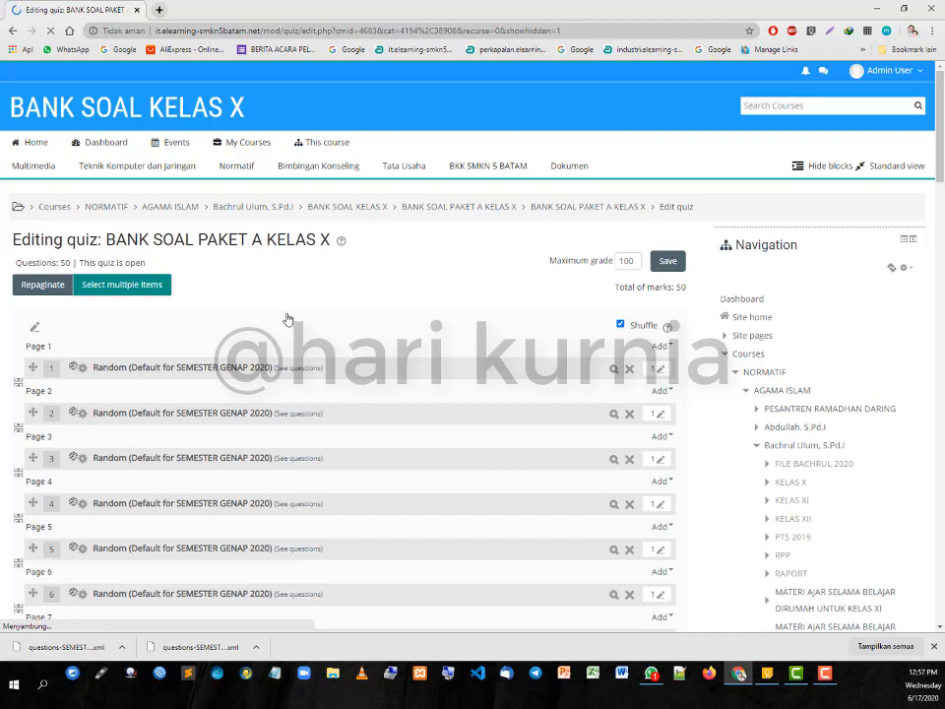
pyautogui.click(39, 313)
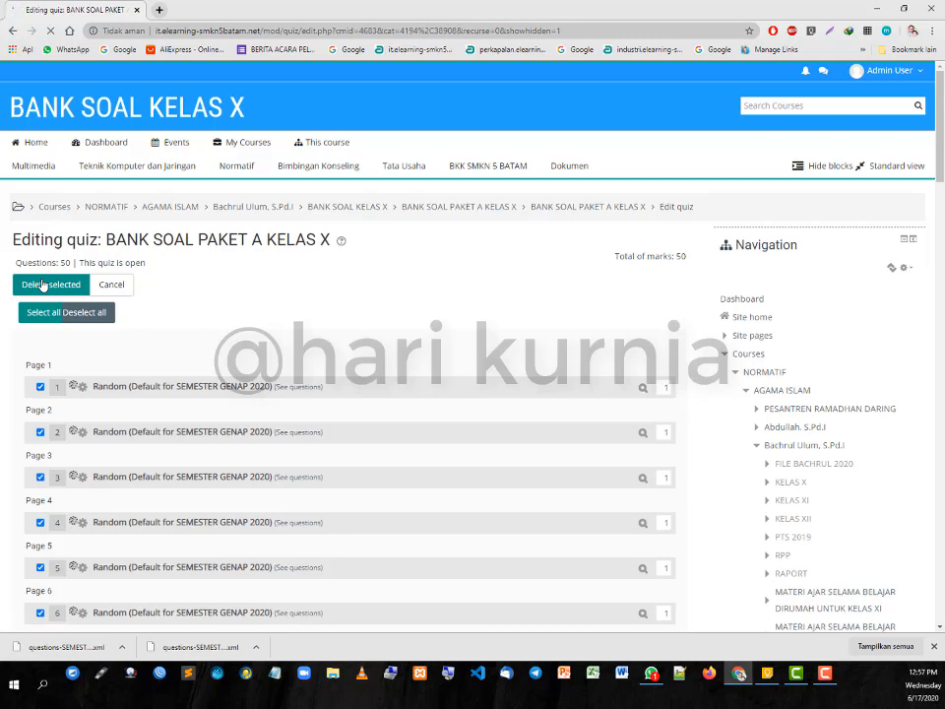
# Step: Open the BANK SOAL PAKET B KELAS X quiz for editing and turn on shuffling of its questions
pyautogui.click(502, 208)
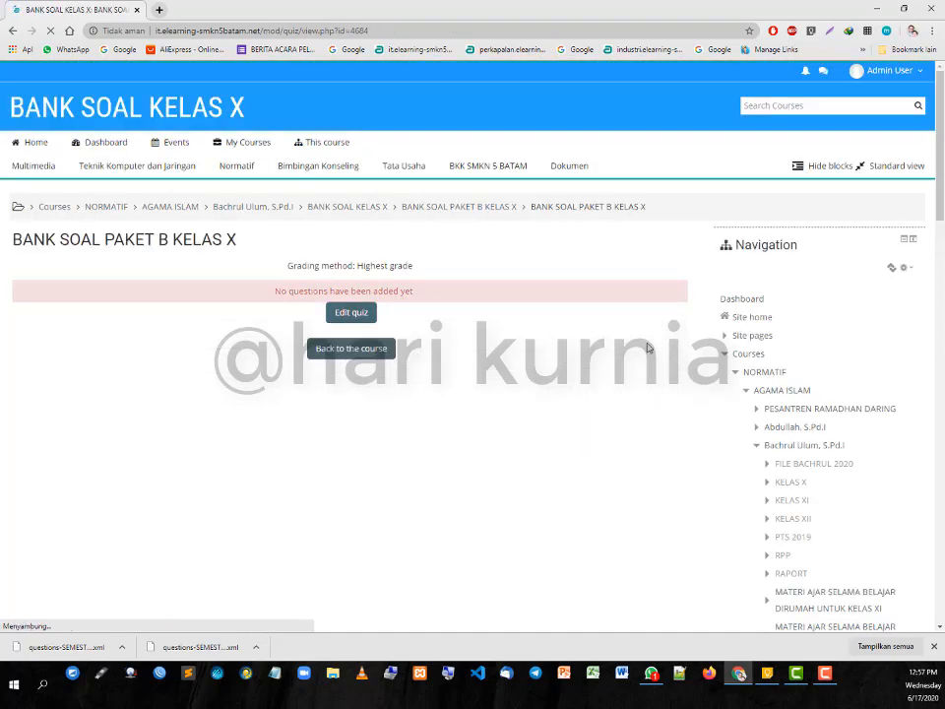
pyautogui.click(439, 211)
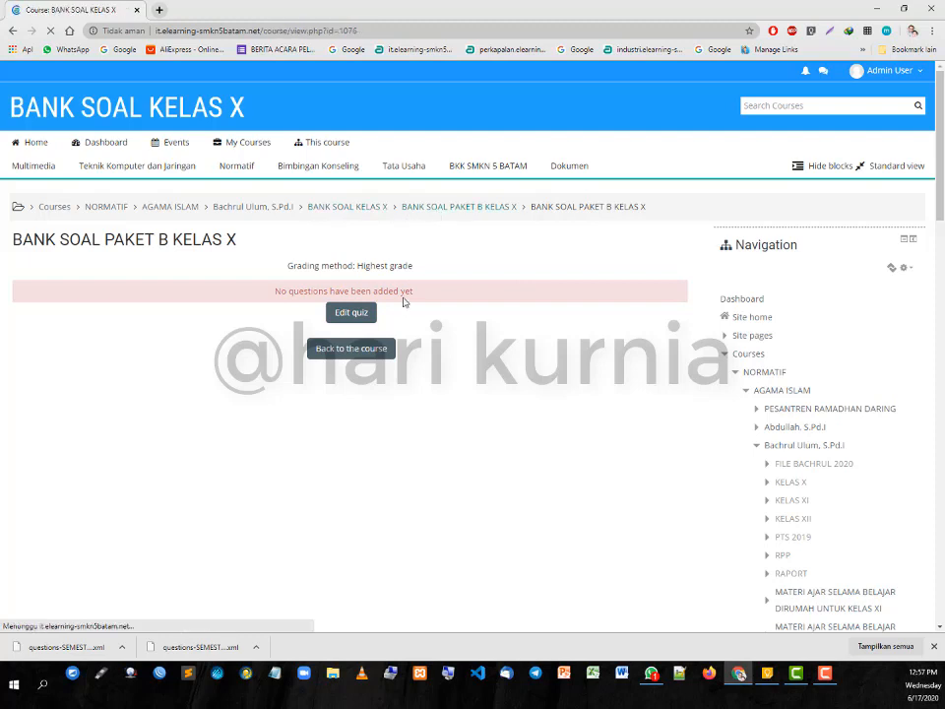
pyautogui.click(98, 512)
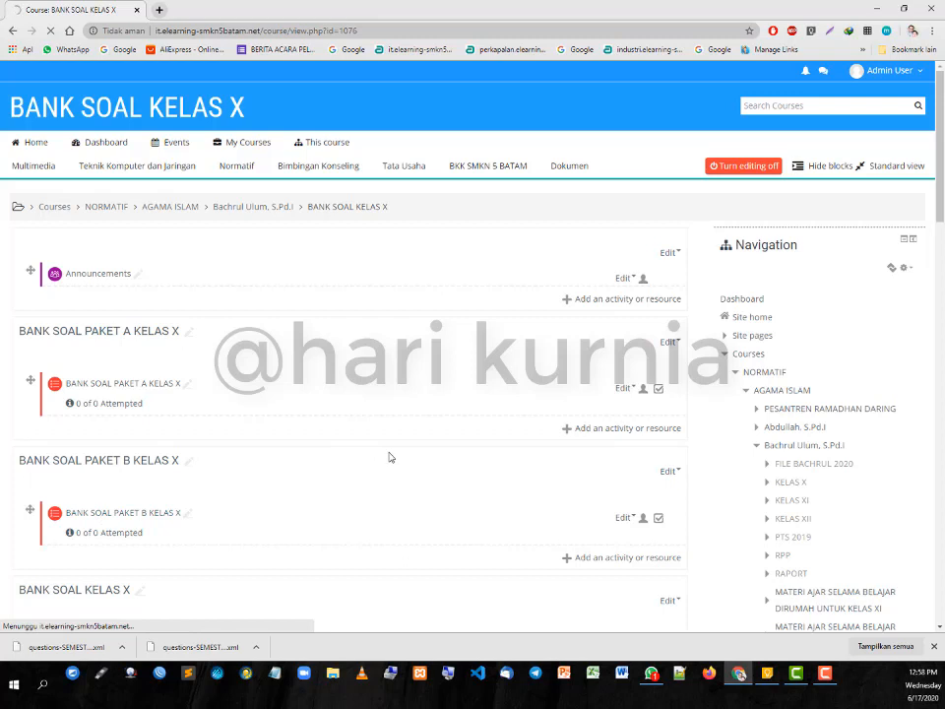
pyautogui.click(726, 358)
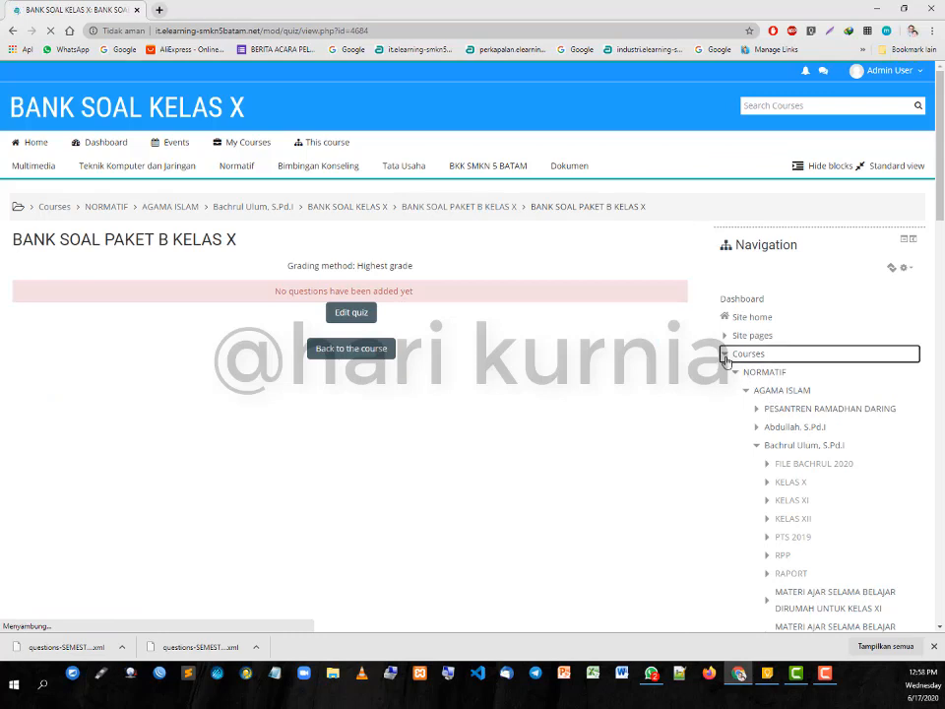
pyautogui.click(352, 312)
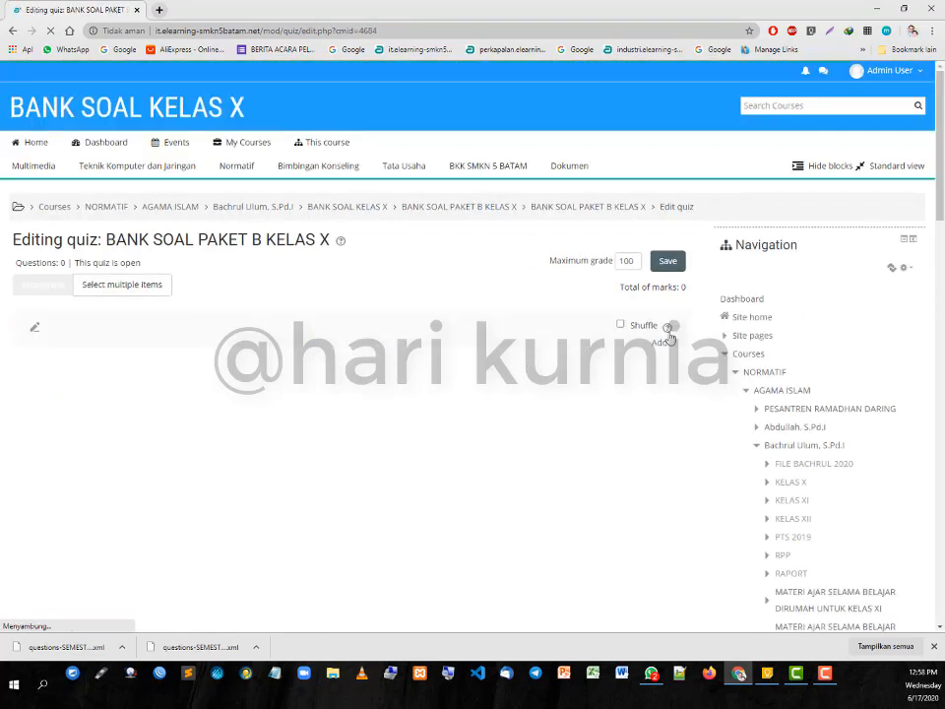
pyautogui.click(621, 326)
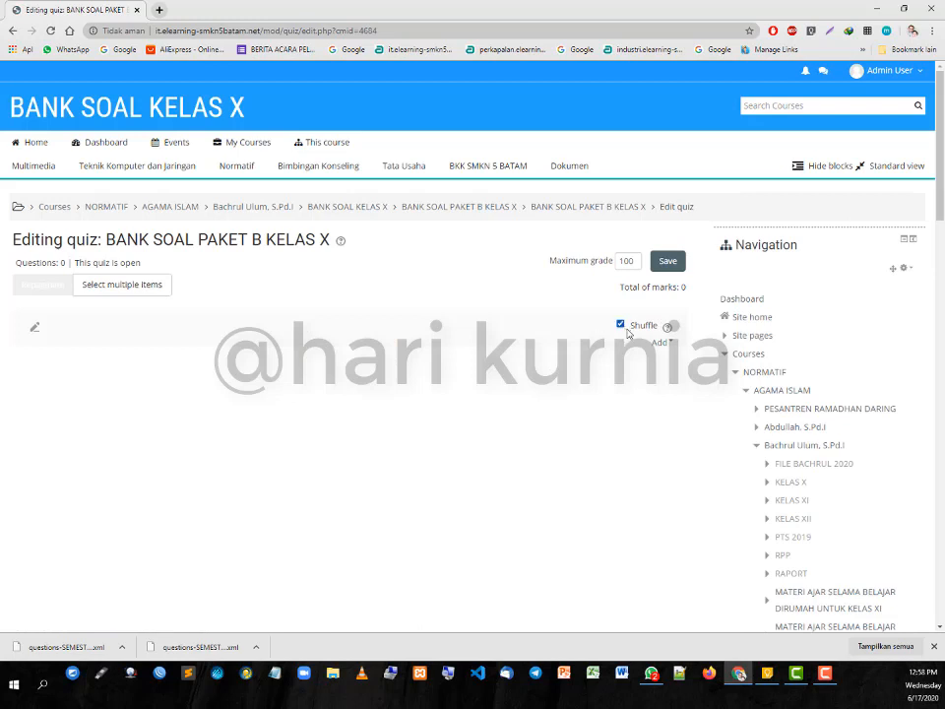
# Step: Add all questions of the question bank category Default for SEMESTER GENAP 2019-2020 to the Paket B quiz
pyautogui.click(660, 342)
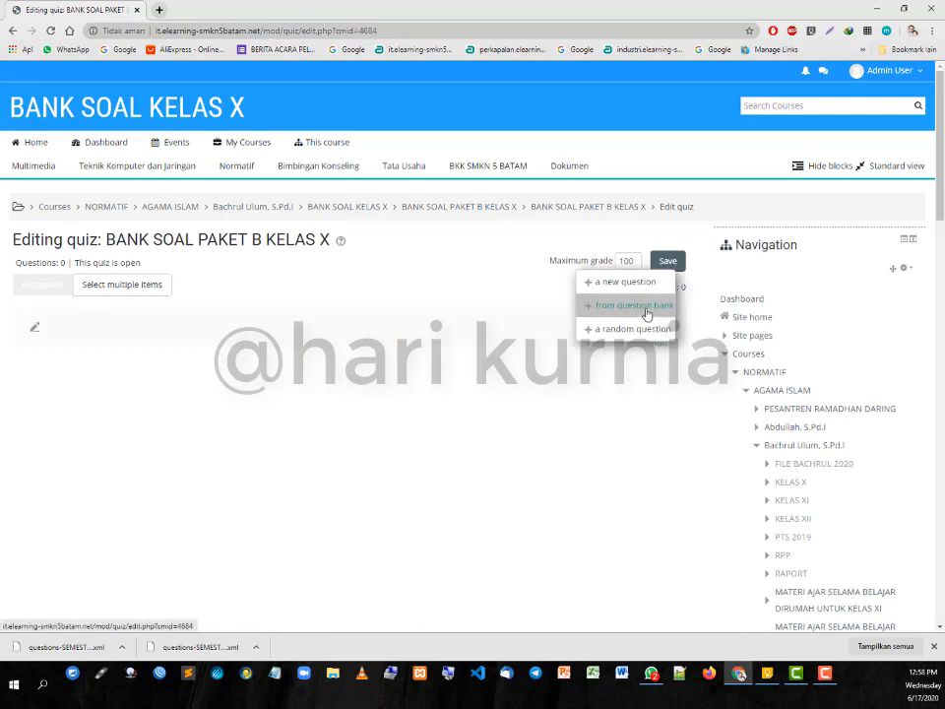
pyautogui.click(645, 307)
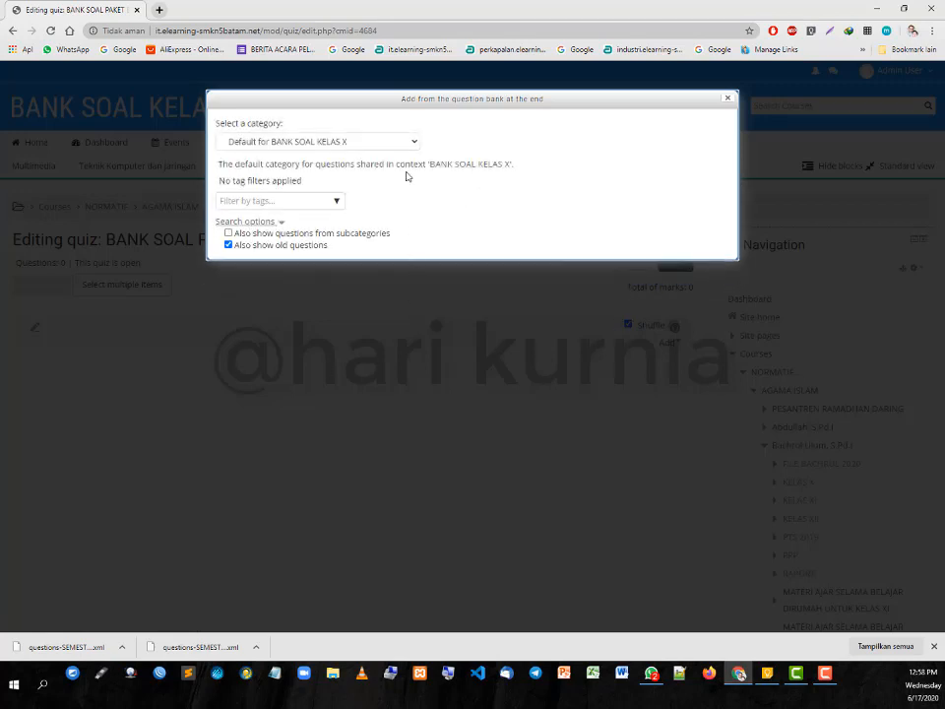
pyautogui.click(393, 143)
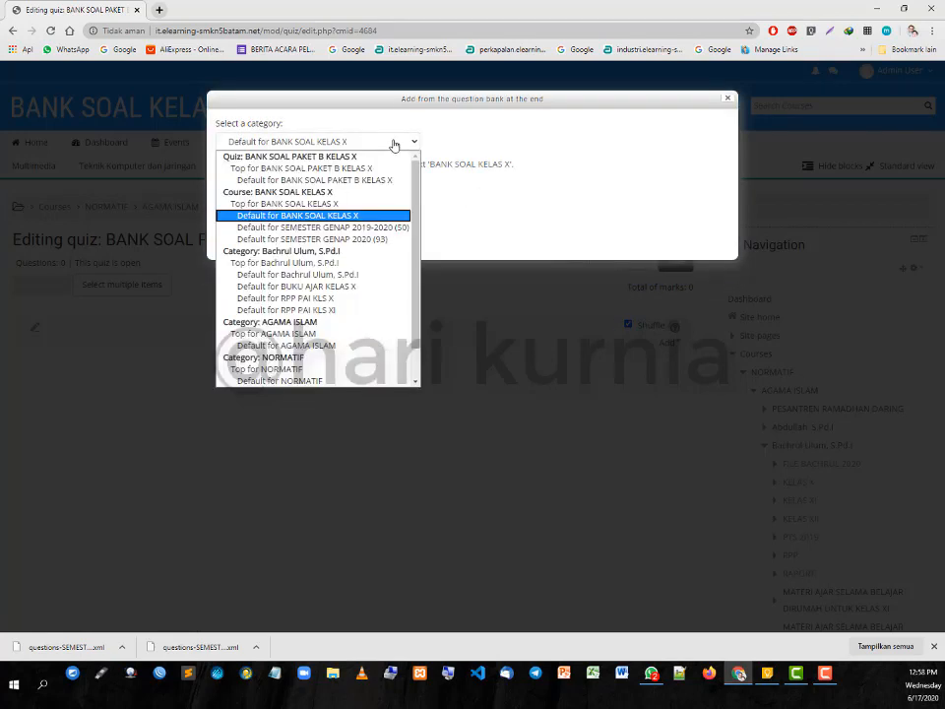
pyautogui.click(366, 235)
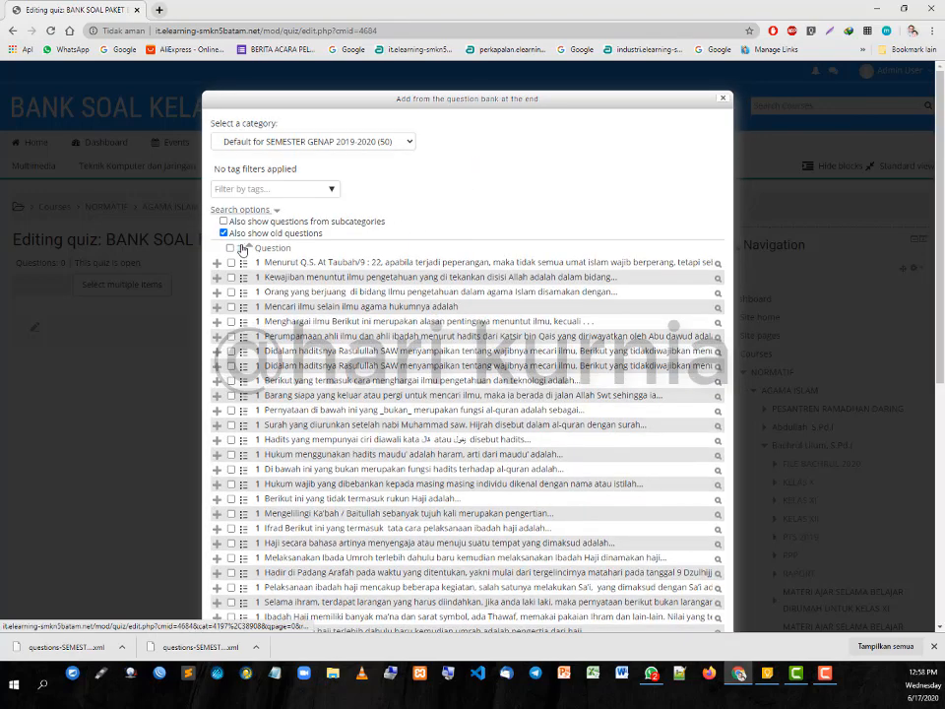
pyautogui.click(231, 249)
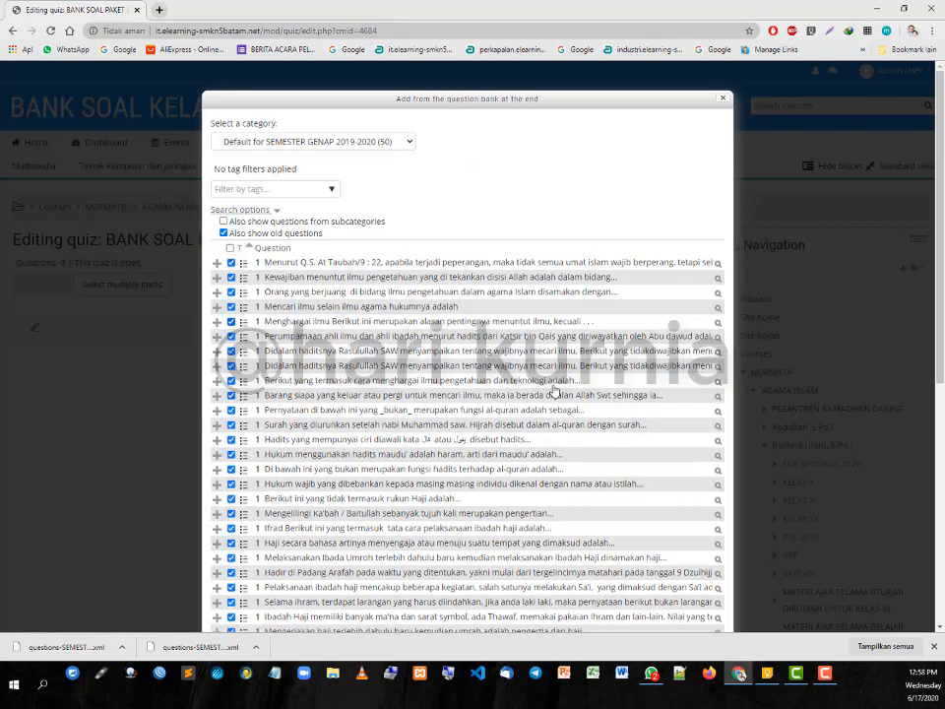
pyautogui.scroll(-4, 551, 394)
pyautogui.scroll(-2, 594, 407)
pyautogui.click(253, 591)
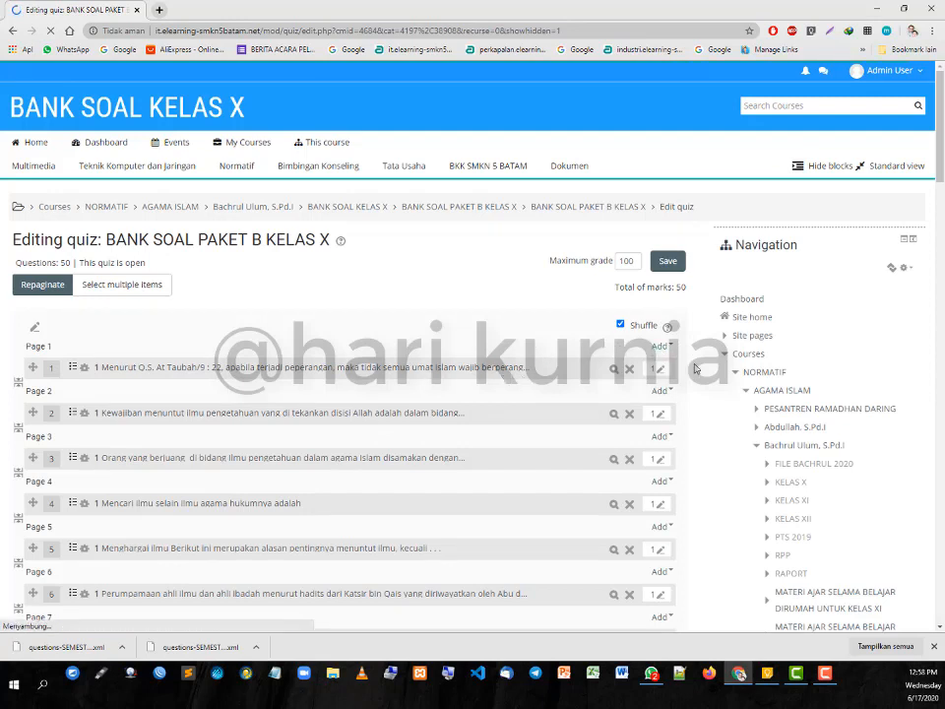
pyautogui.click(660, 348)
pyautogui.click(603, 378)
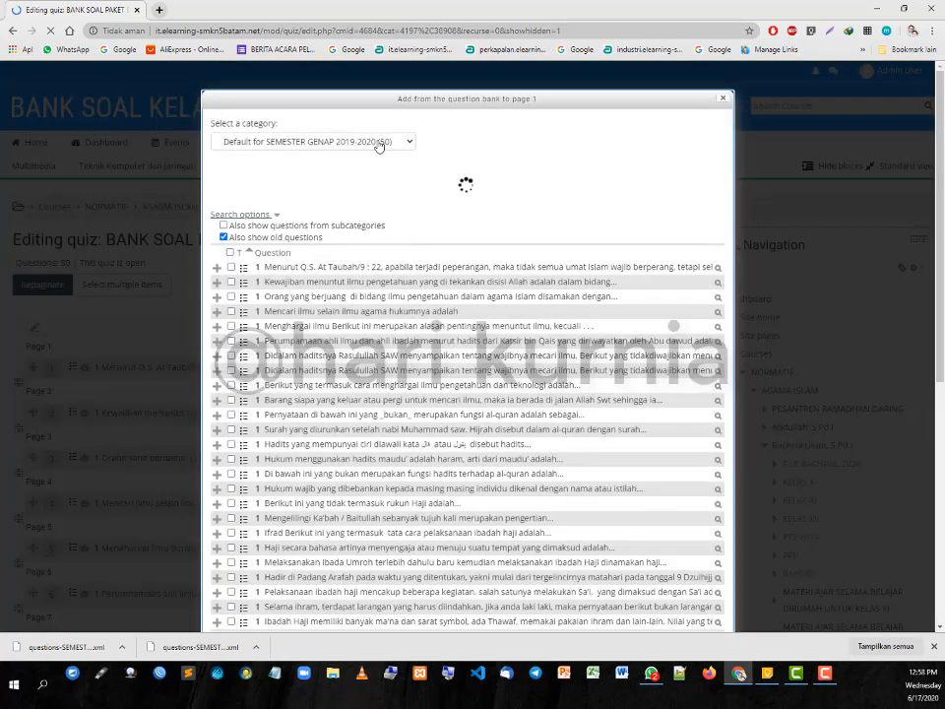
pyautogui.click(382, 144)
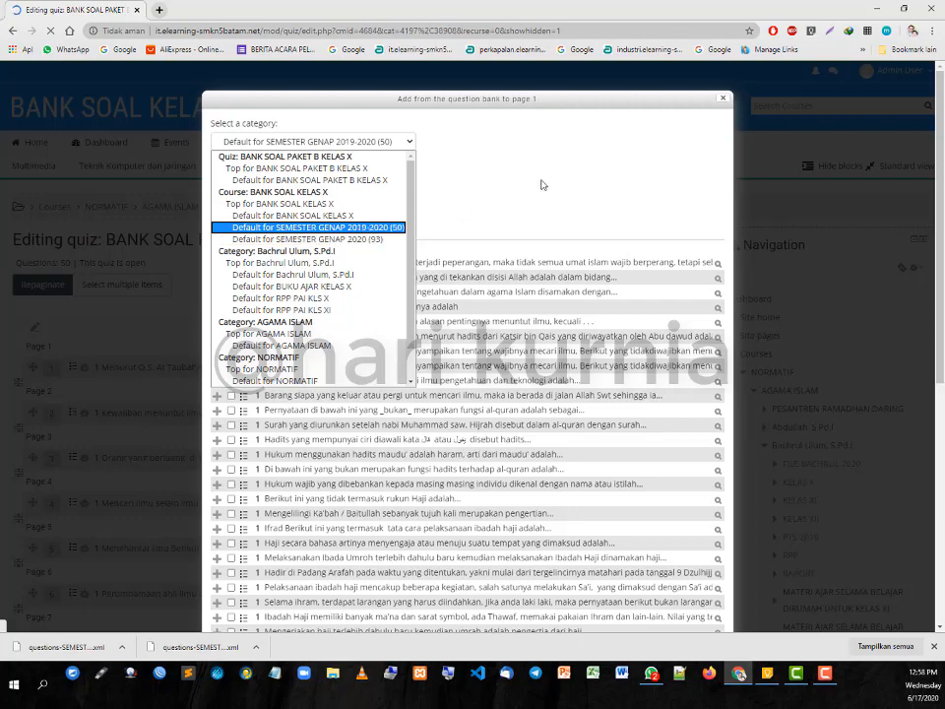
pyautogui.click(607, 161)
pyautogui.click(725, 99)
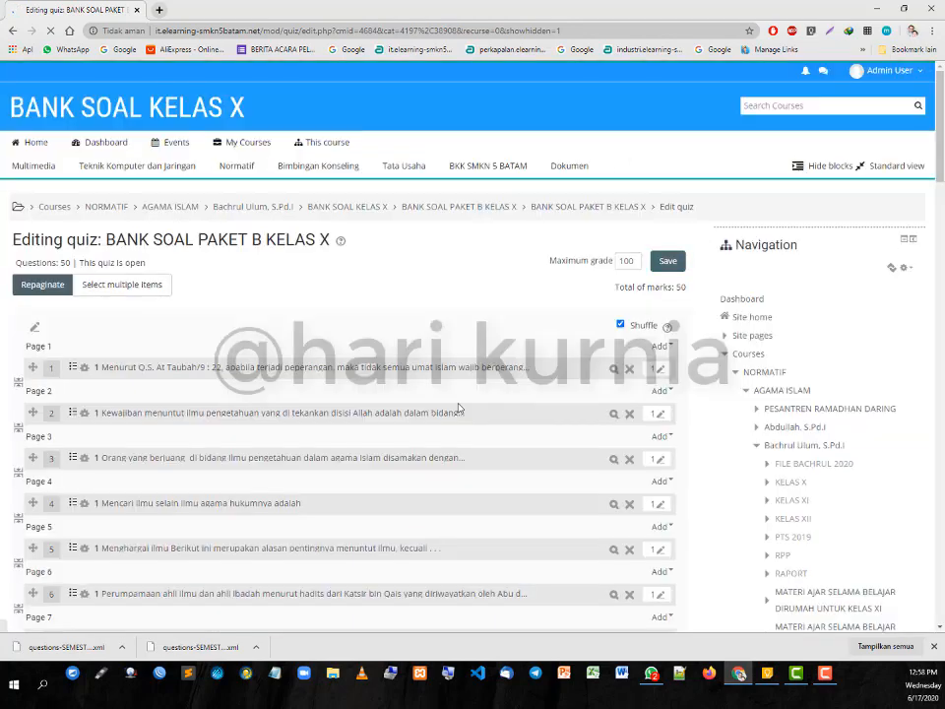
# Step: Look over the Paket B question list, return to the course page and open the BANK SOAL KELAS X quiz
pyautogui.scroll(-12, 458, 407)
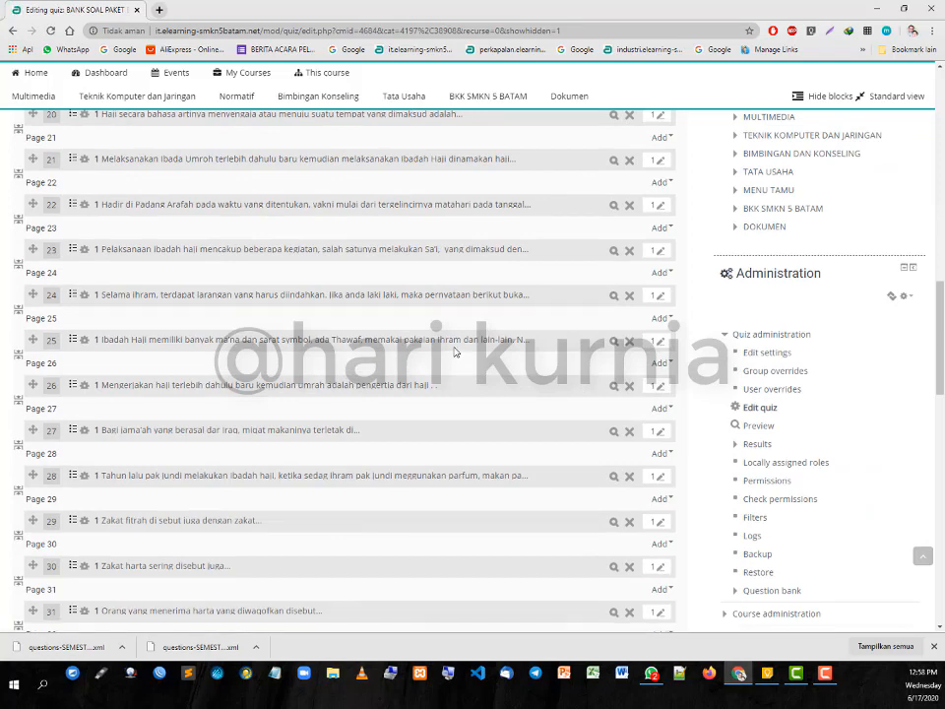
pyautogui.scroll(12, 566, 367)
pyautogui.scroll(1, 492, 364)
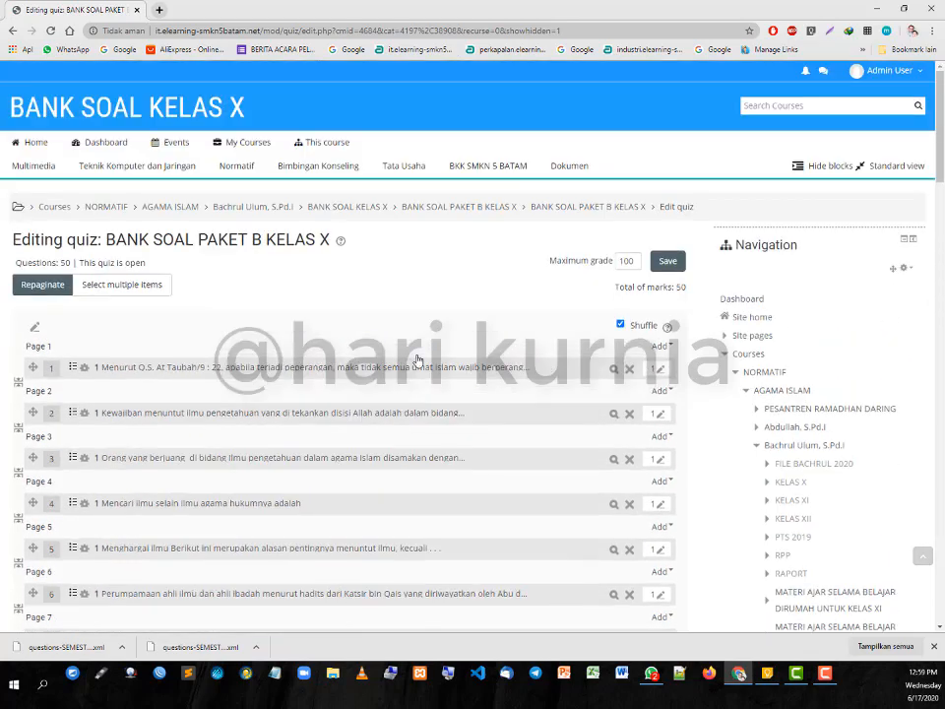
pyautogui.click(457, 207)
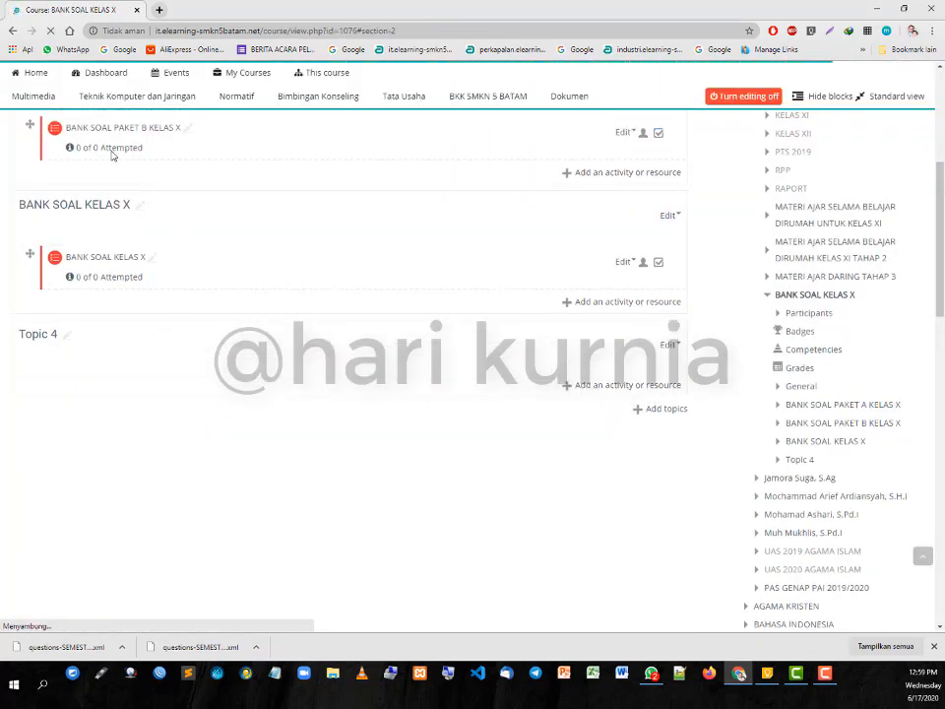
pyautogui.click(133, 256)
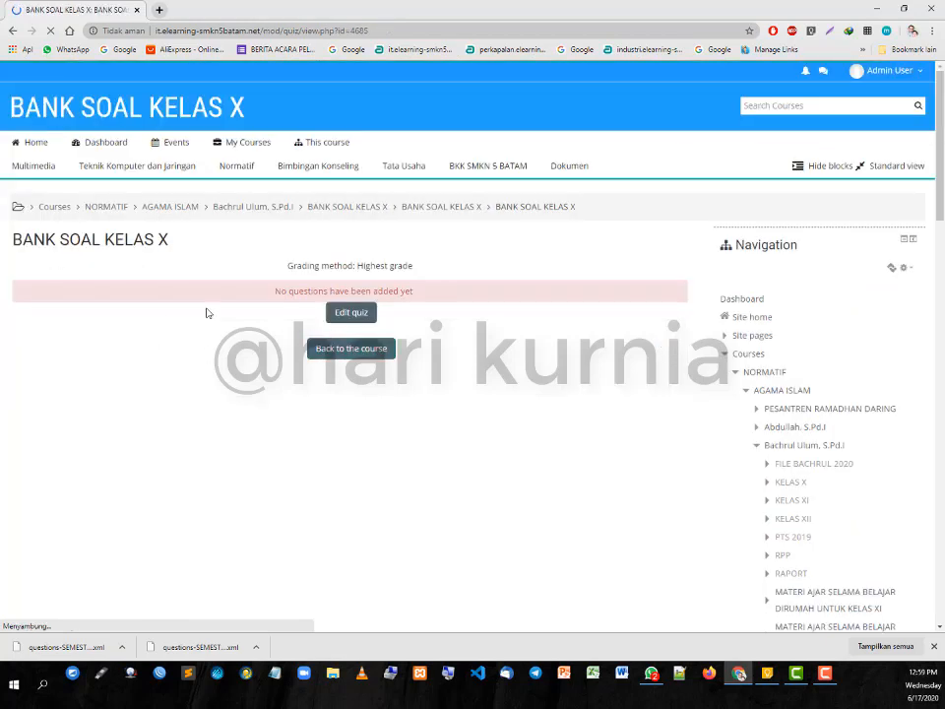
# Step: Turn on shuffling in the BANK SOAL KELAS X quiz and add all question bank questions of the category Default for SEMESTER GENAP 2020
pyautogui.click(363, 312)
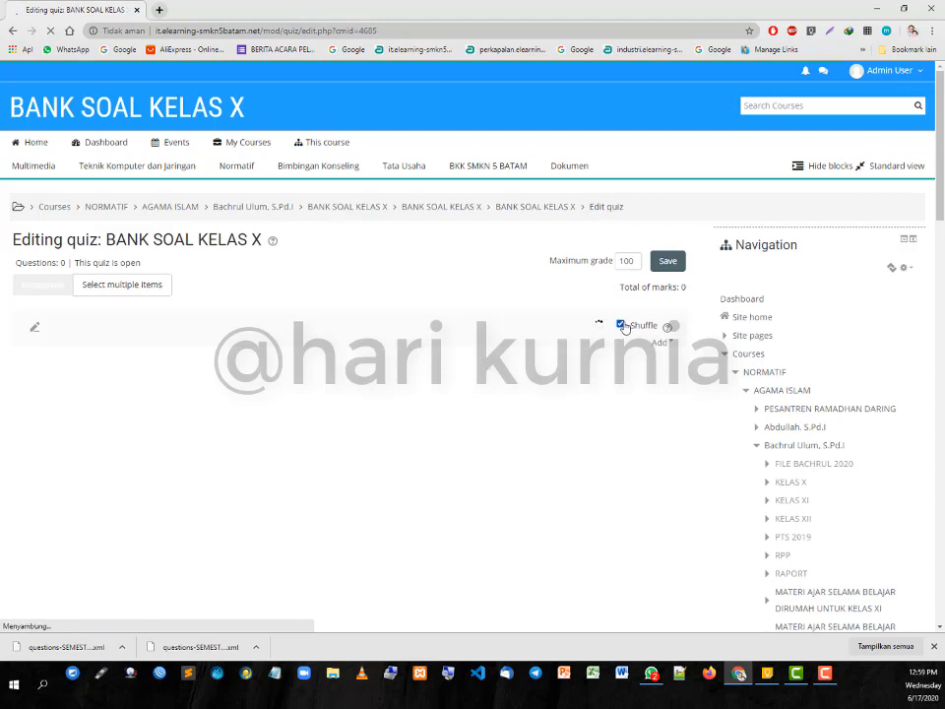
pyautogui.click(657, 342)
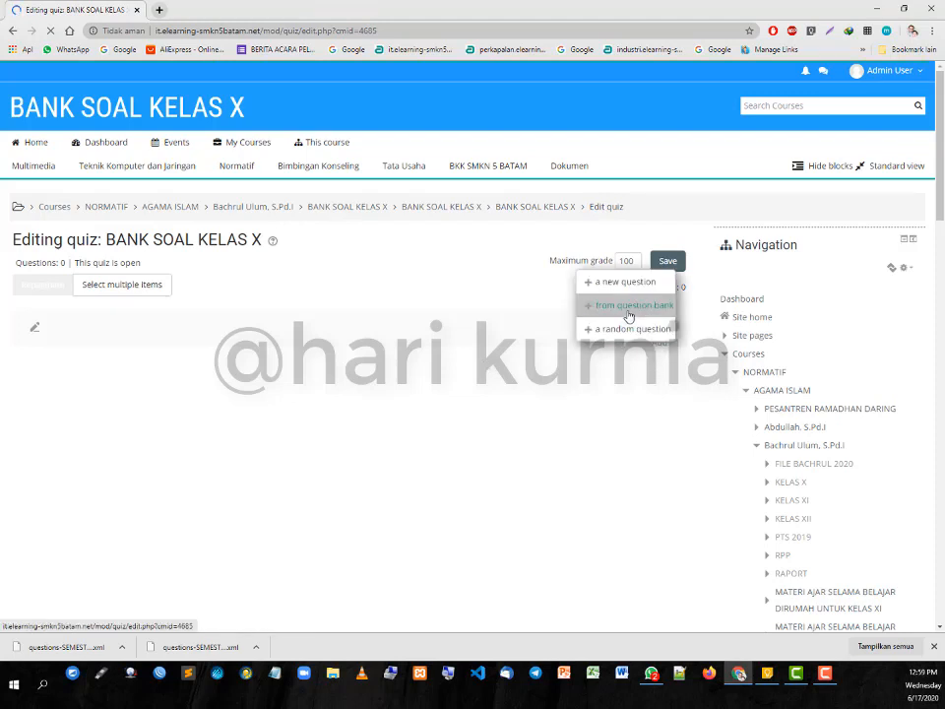
pyautogui.click(629, 316)
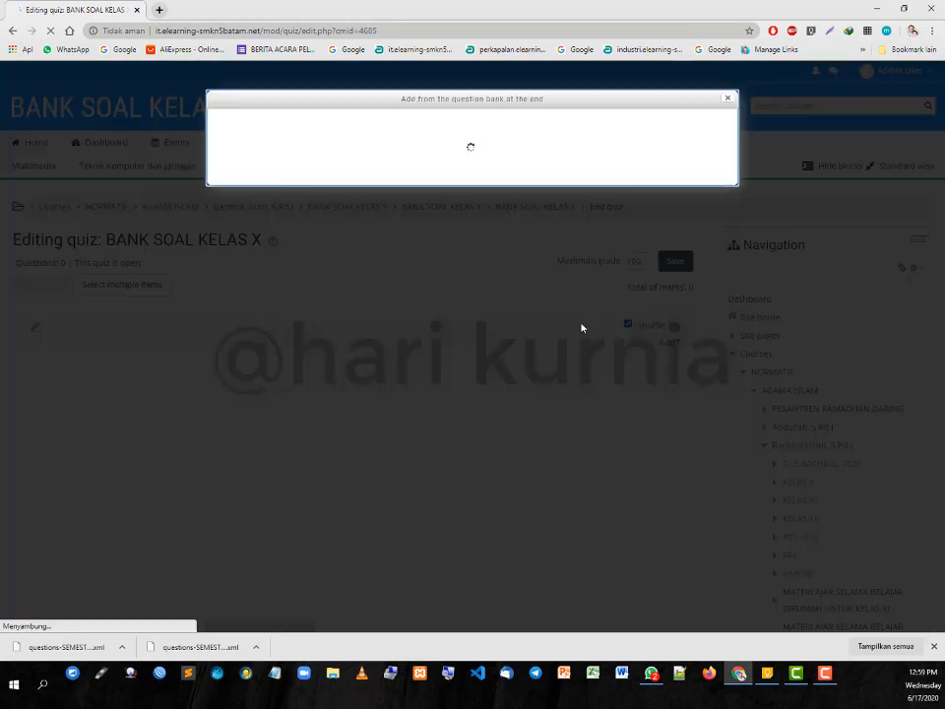
pyautogui.click(381, 146)
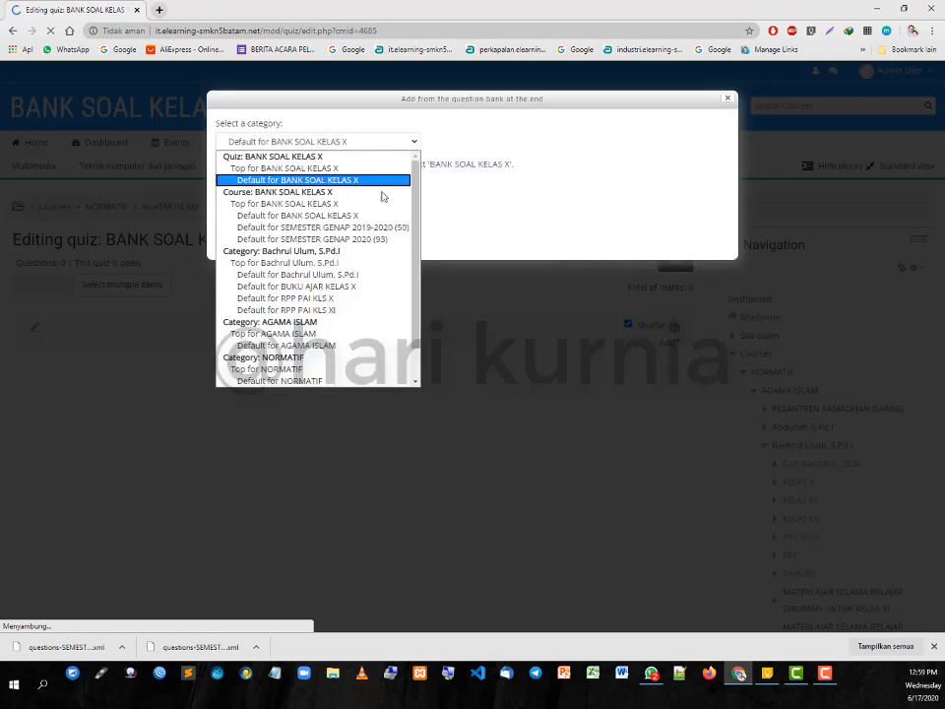
pyautogui.click(391, 237)
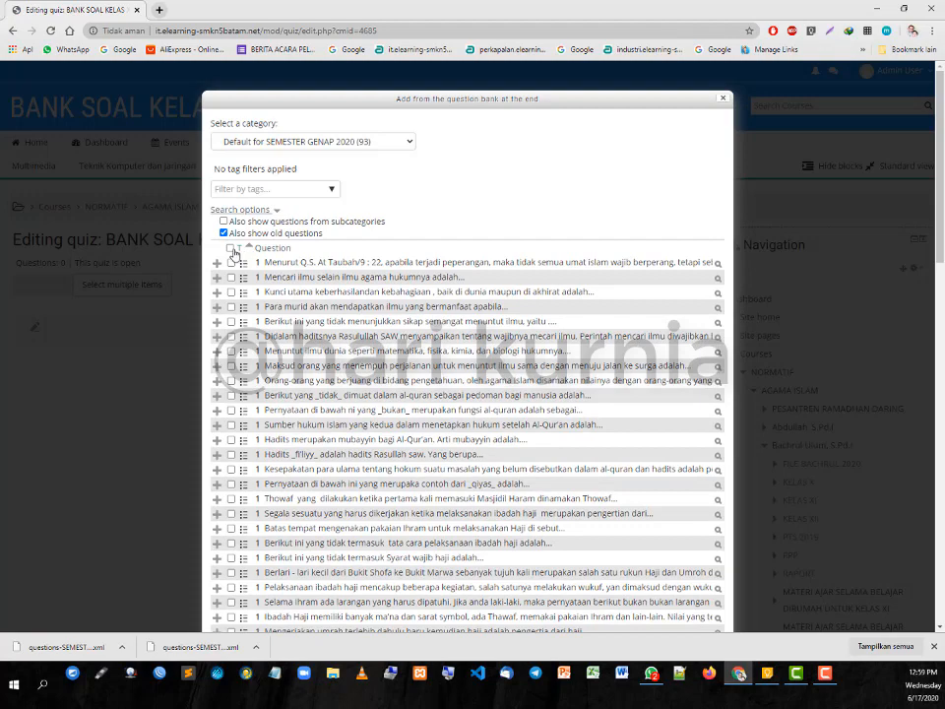
pyautogui.click(231, 249)
pyautogui.scroll(-15, 690, 443)
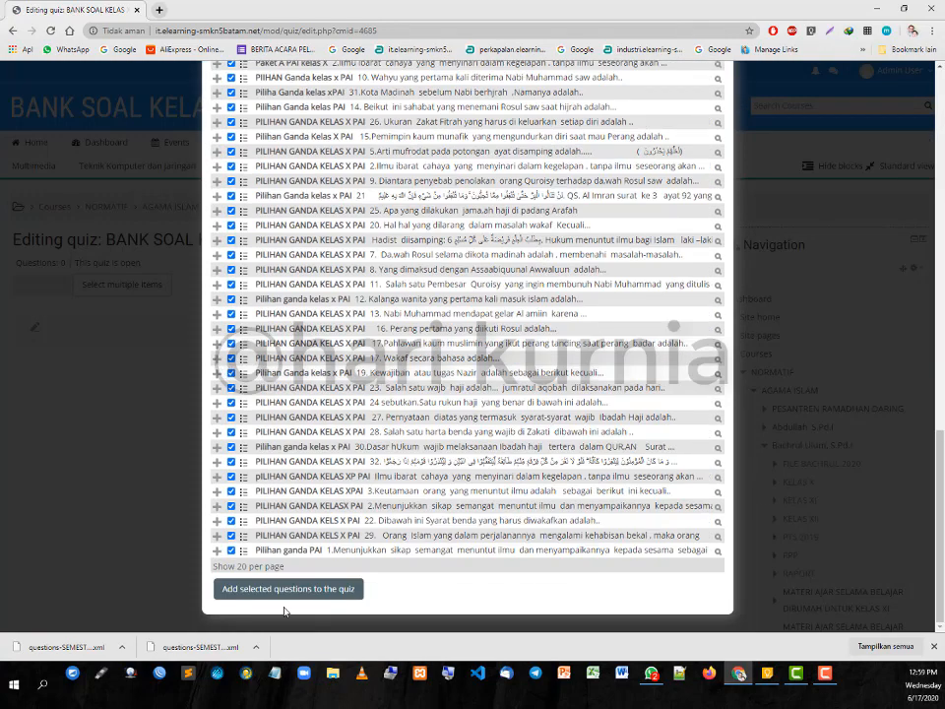
pyautogui.click(270, 591)
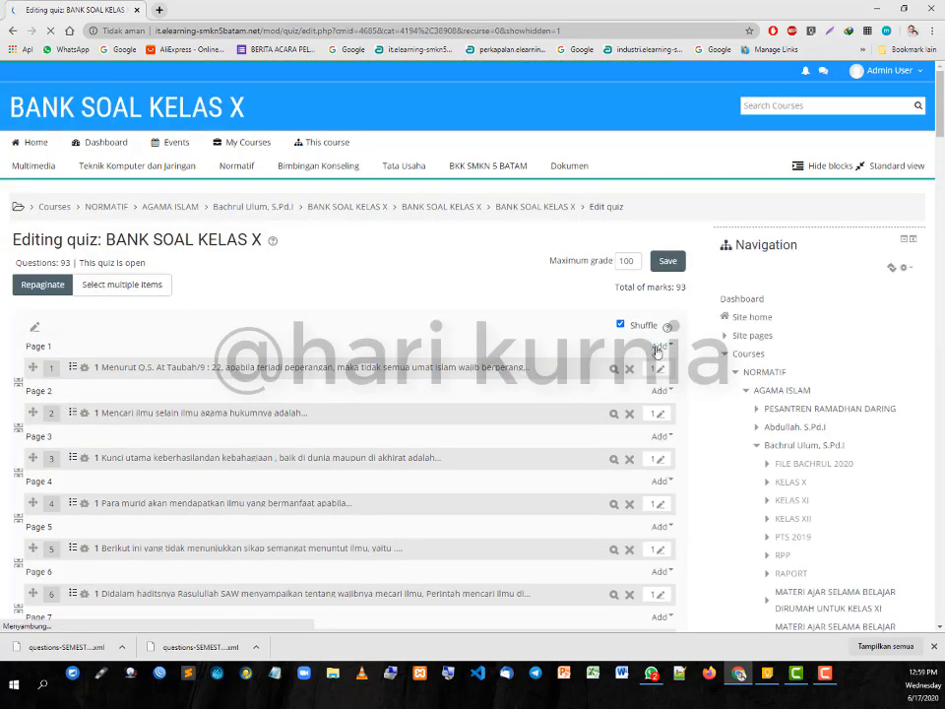
# Step: Add all question bank questions of the category Default for SEMESTER GENAP 2019-2020 to page 1 of the quiz
pyautogui.click(657, 351)
pyautogui.click(618, 399)
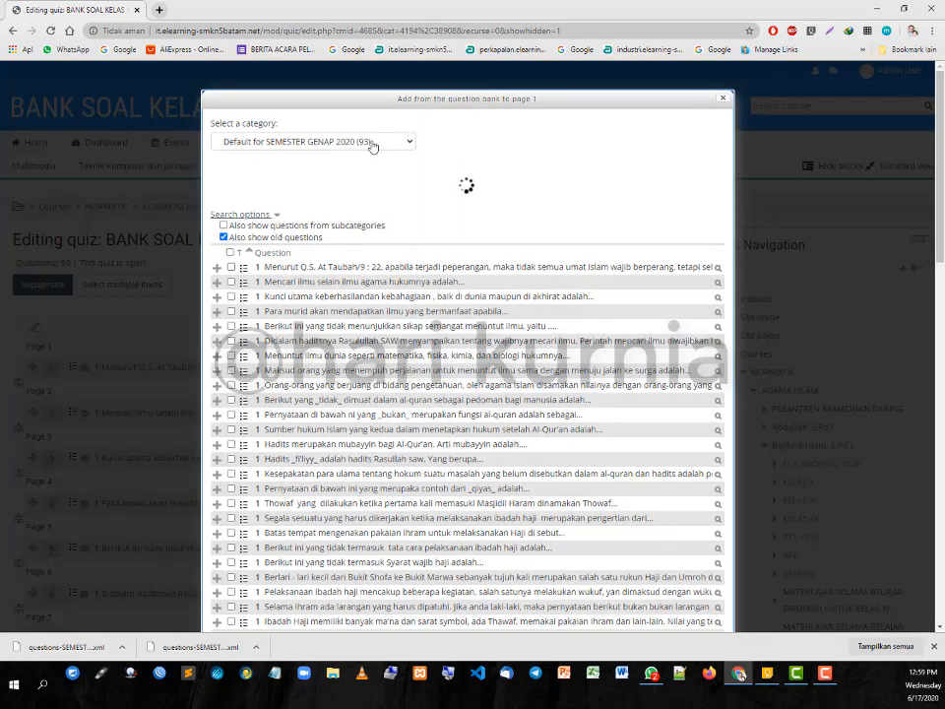
pyautogui.click(399, 141)
pyautogui.click(357, 228)
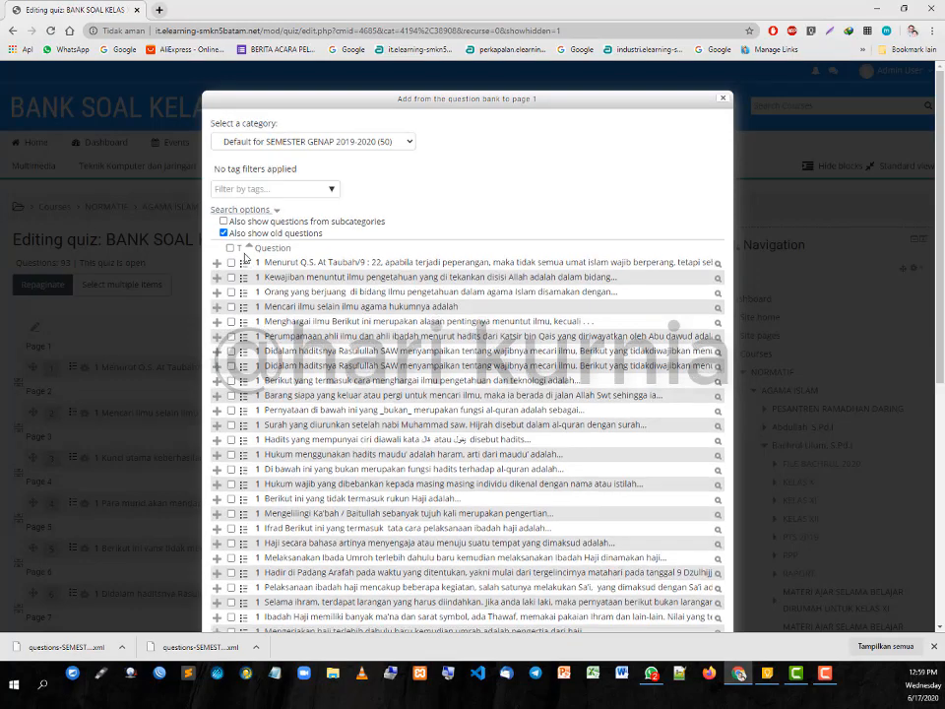
pyautogui.click(233, 249)
pyautogui.scroll(-10, 591, 394)
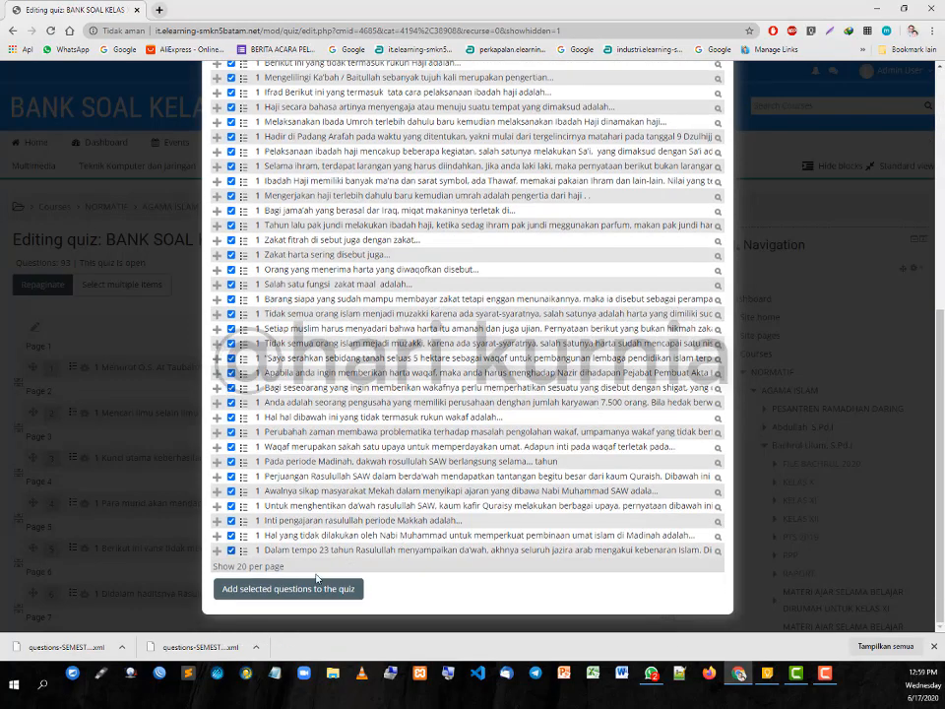
pyautogui.click(280, 593)
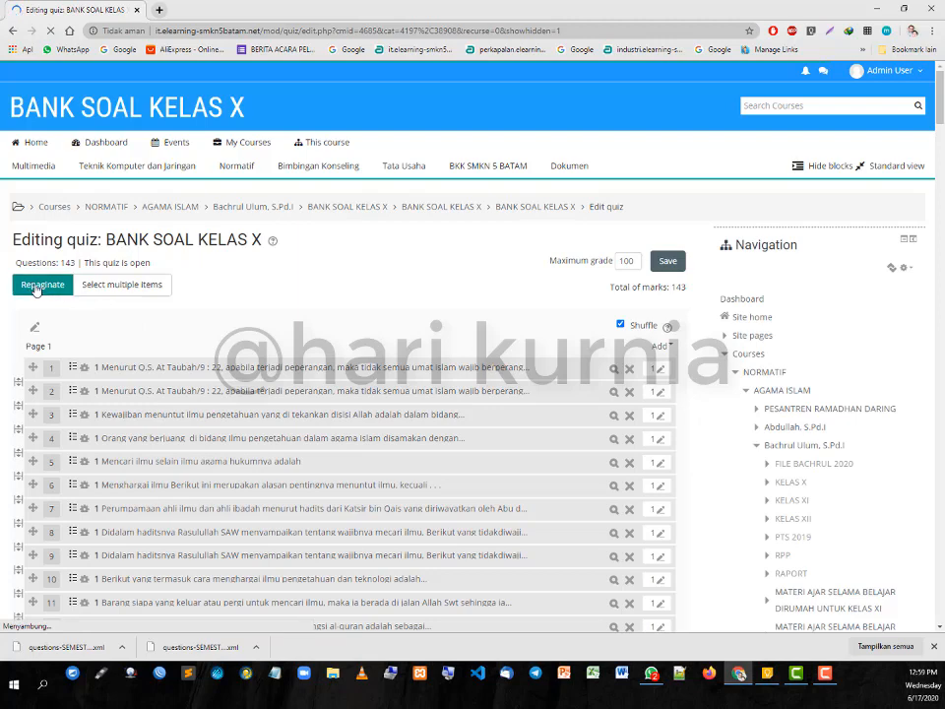
# Step: Repaginate the quiz with 1 question per page and look over the question list
pyautogui.click(35, 287)
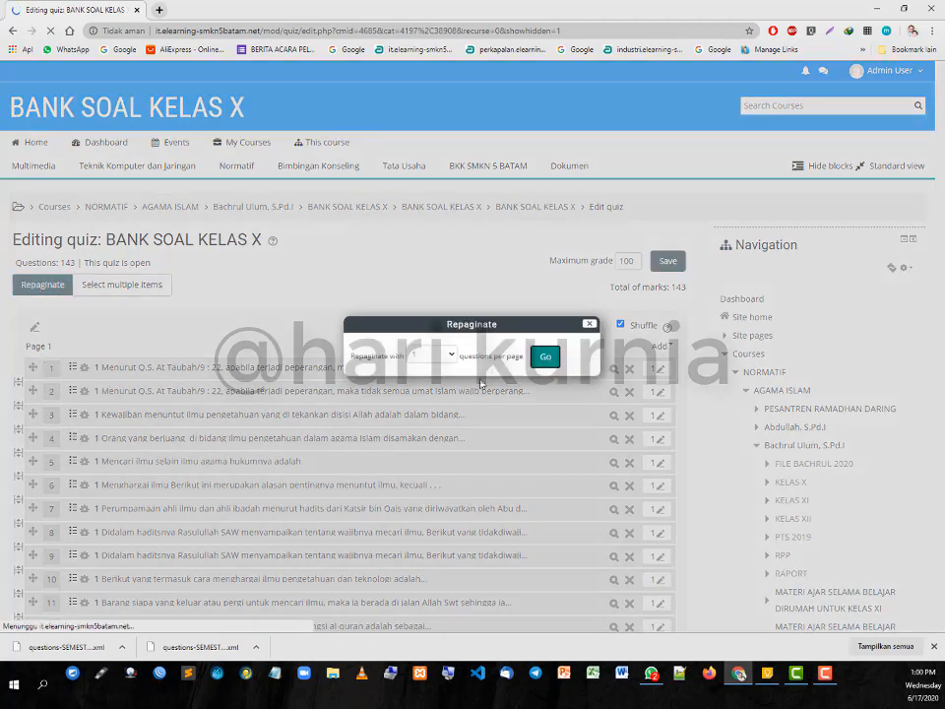
pyautogui.scroll(-20, 617, 423)
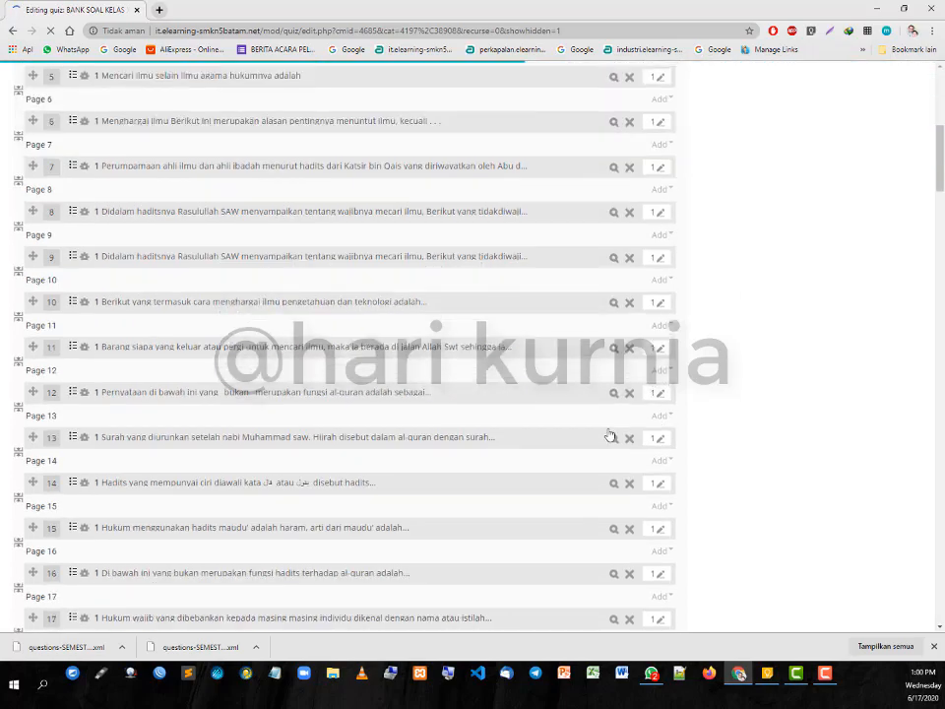
pyautogui.scroll(-19, 349, 428)
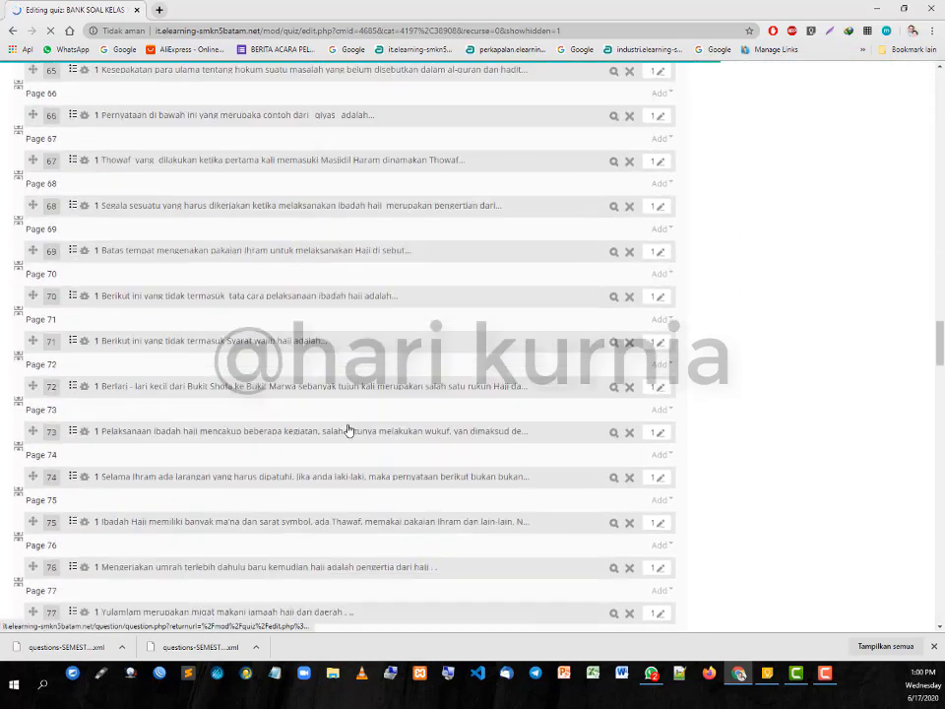
pyautogui.scroll(11, 287, 267)
pyautogui.scroll(20, 287, 267)
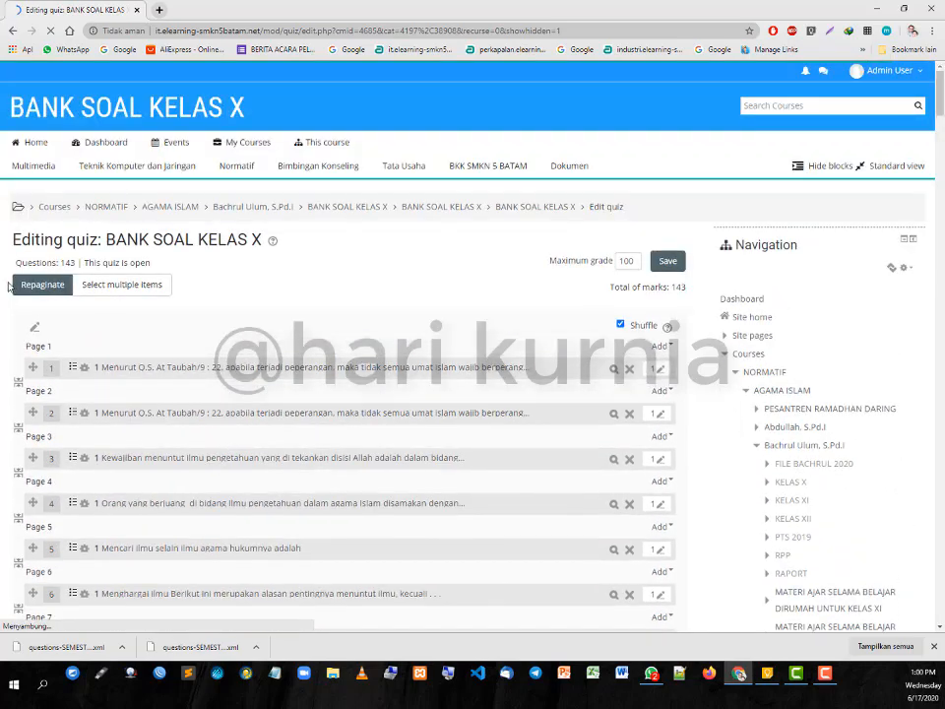
# Step: Repaginate the quiz with Unlimited questions per page
pyautogui.click(61, 290)
pyautogui.click(444, 356)
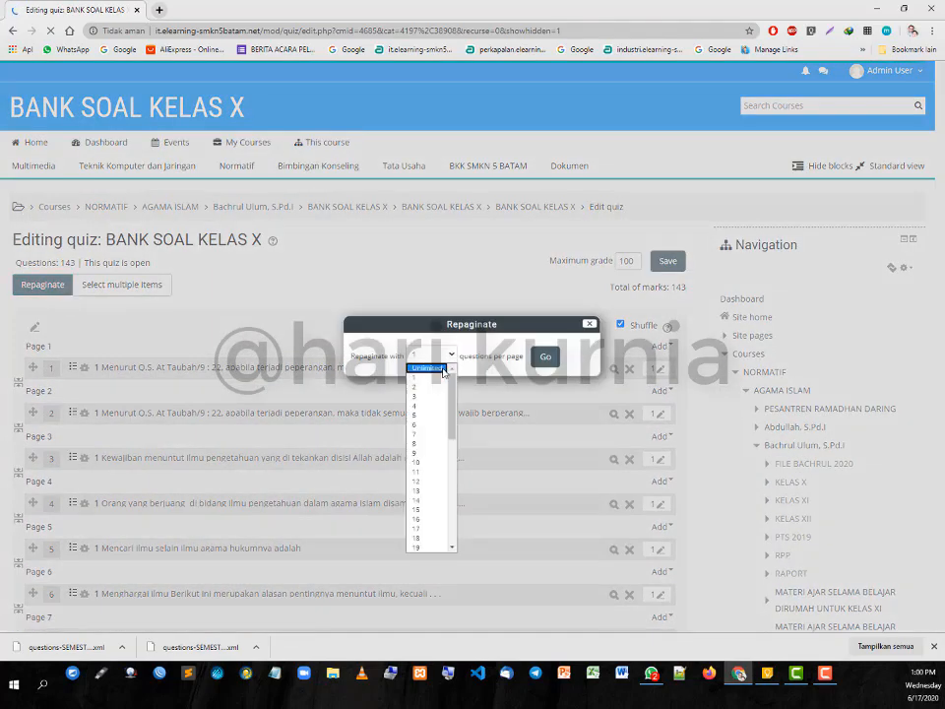
pyautogui.click(418, 356)
pyautogui.click(410, 356)
pyautogui.click(425, 368)
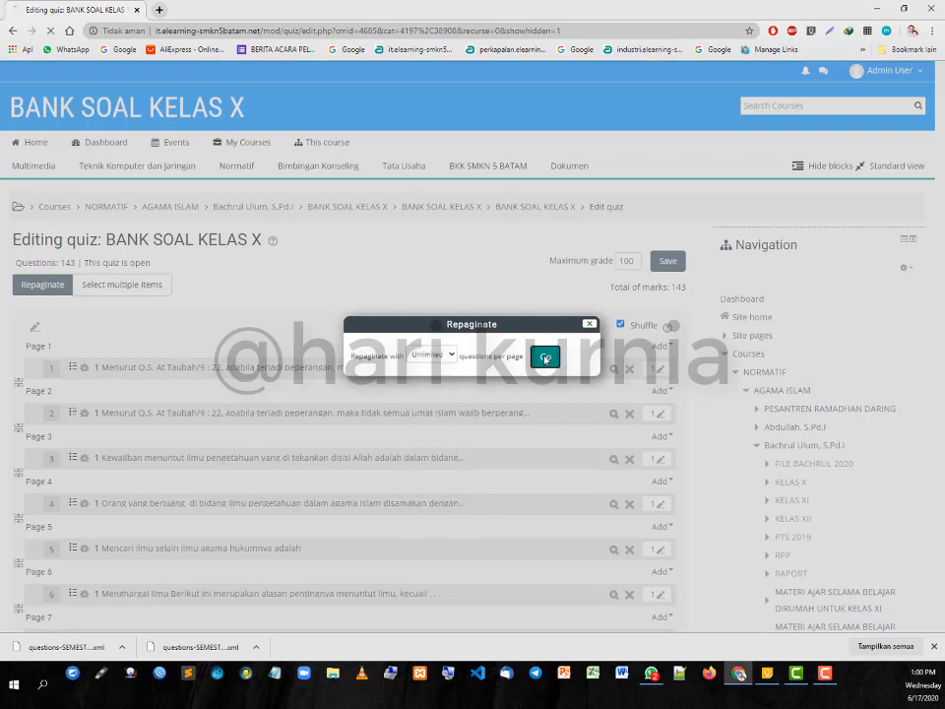
pyautogui.click(545, 358)
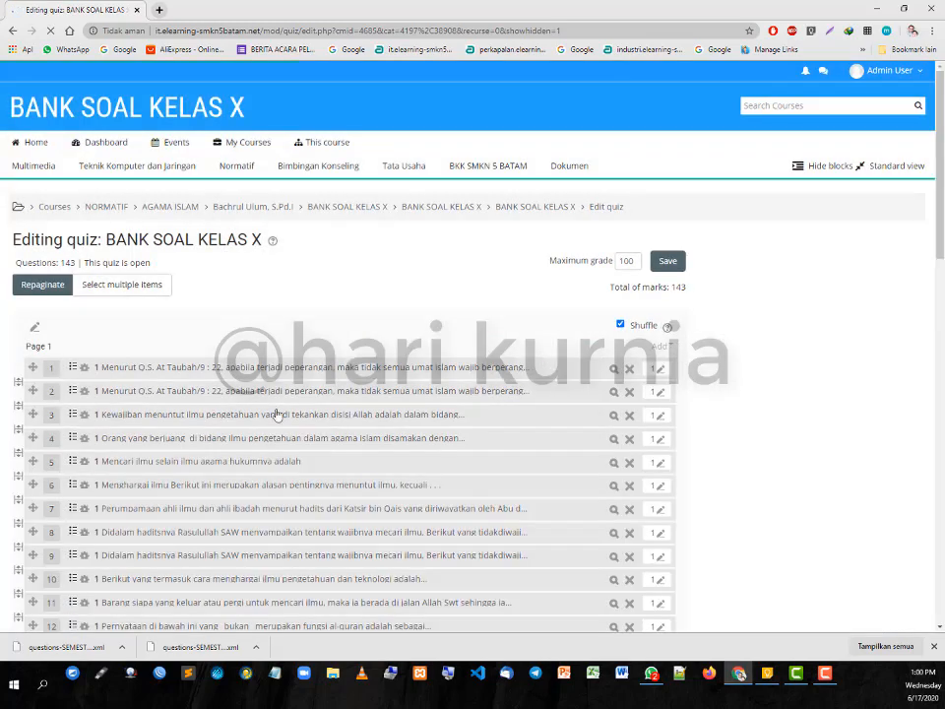
pyautogui.scroll(-3, 527, 374)
pyautogui.scroll(3, 501, 387)
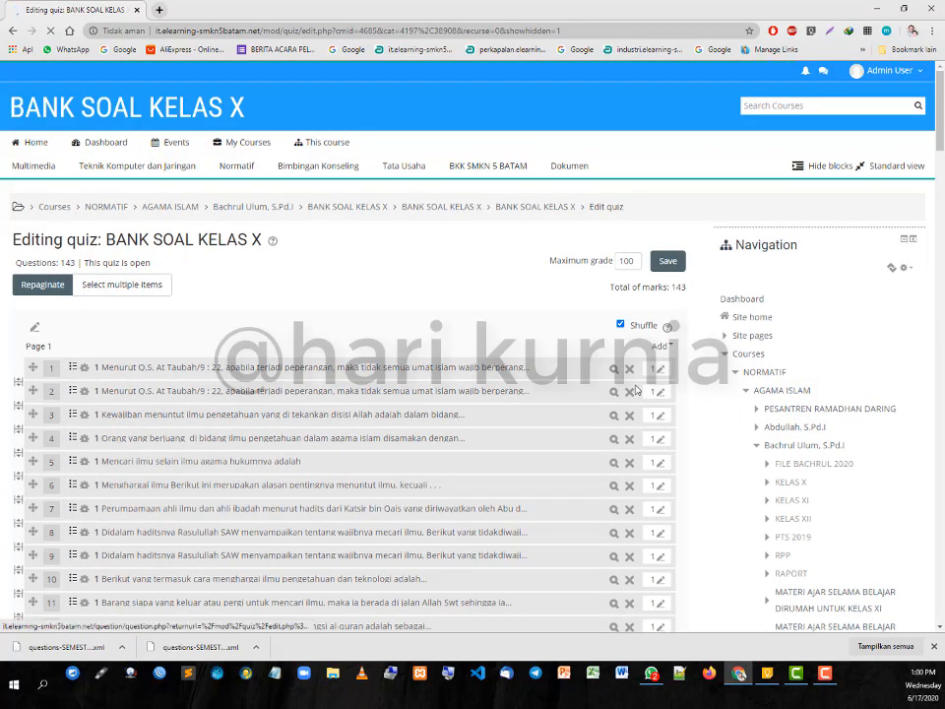
# Step: Collapse the course tree and try to open a preview of the quiz from its administration options
pyautogui.click(726, 359)
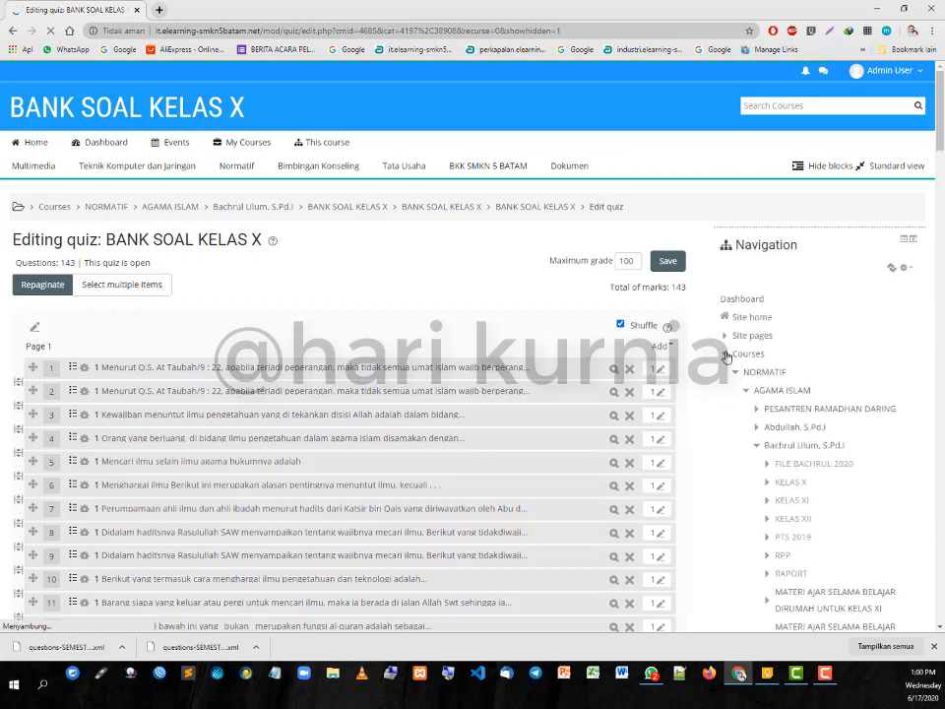
pyautogui.click(746, 518)
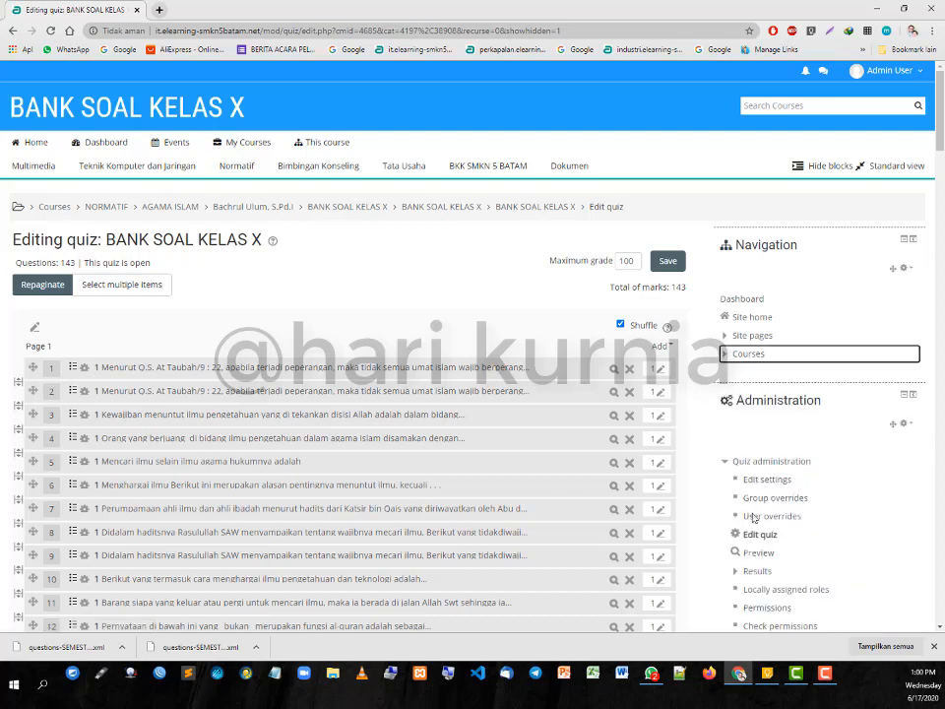
pyautogui.click(758, 555)
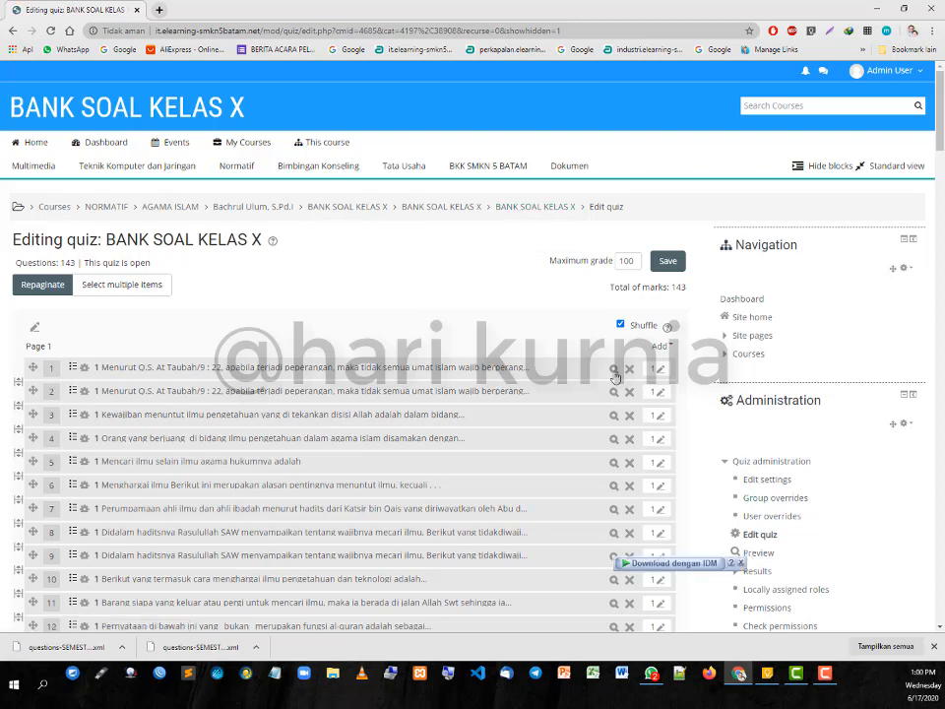
# Step: Expand the course tree again and look through the quiz's full question list down to its last question
pyautogui.click(739, 356)
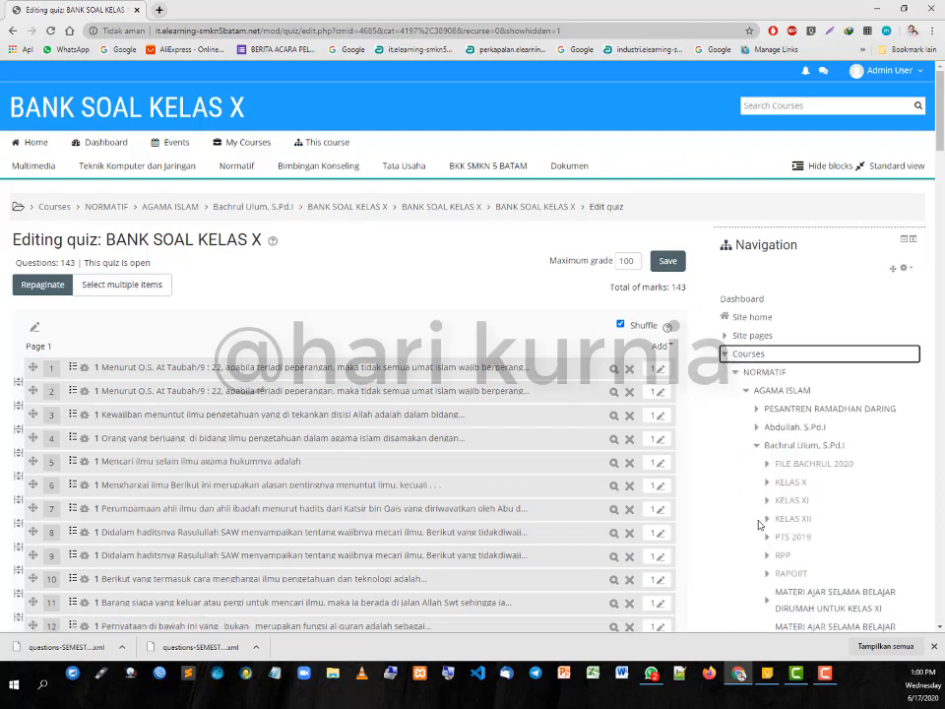
pyautogui.scroll(-5, 759, 525)
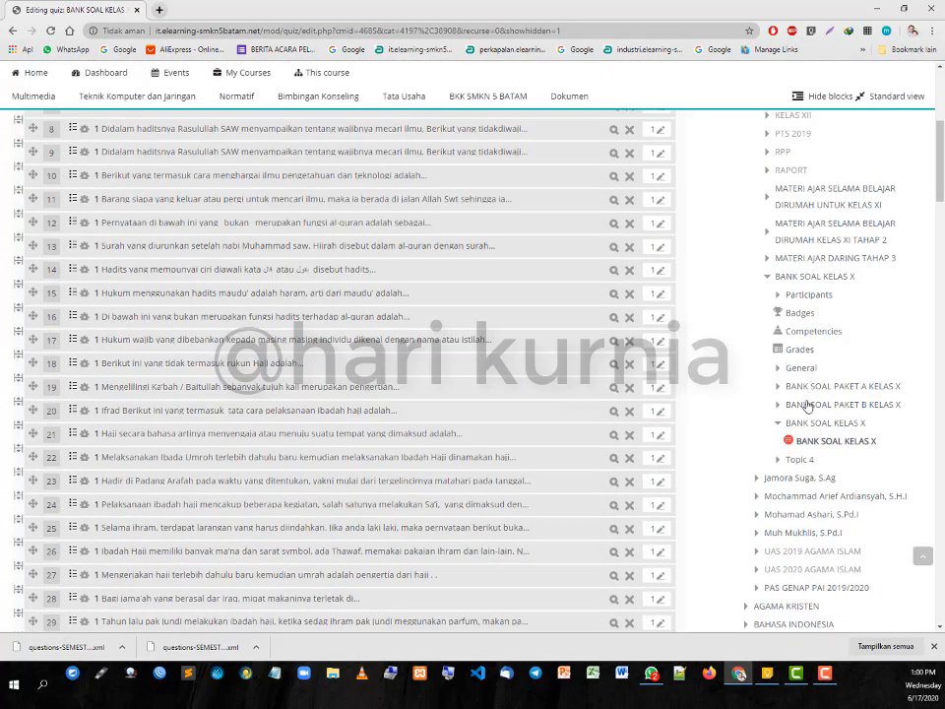
pyautogui.scroll(-20, 797, 502)
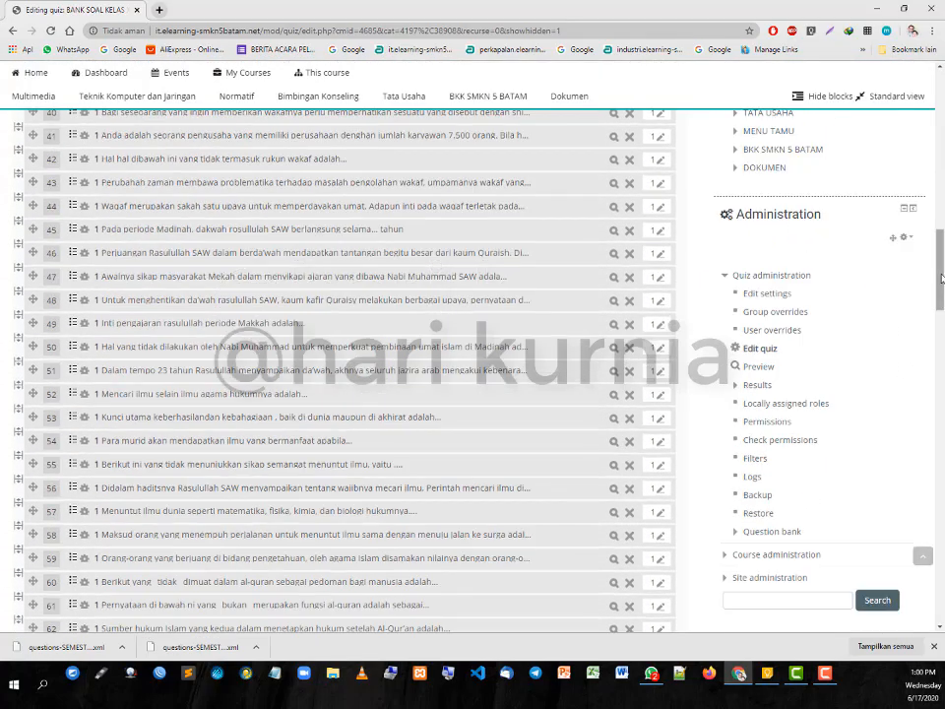
pyautogui.moveTo(940, 560); pyautogui.dragTo(938, 602)
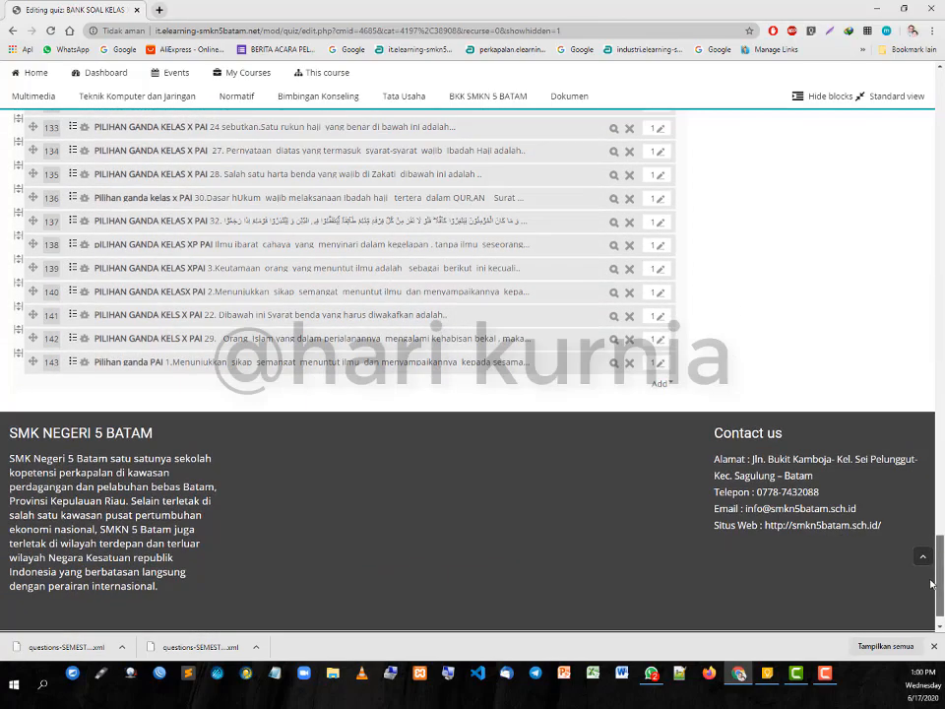
pyautogui.scroll(1, 930, 571)
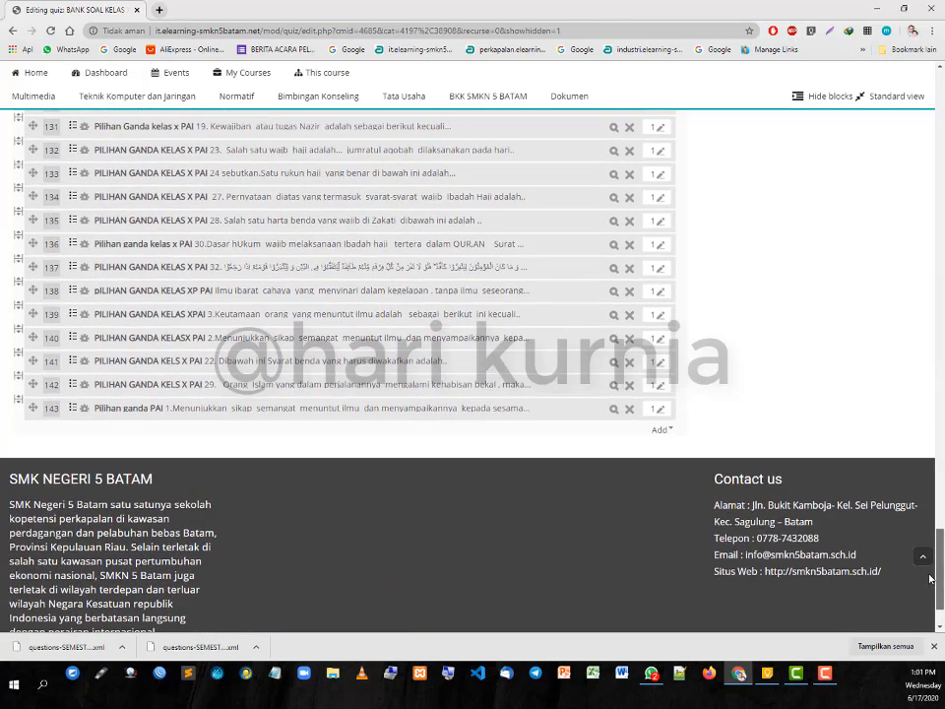
pyautogui.moveTo(929, 578); pyautogui.dragTo(913, 337)
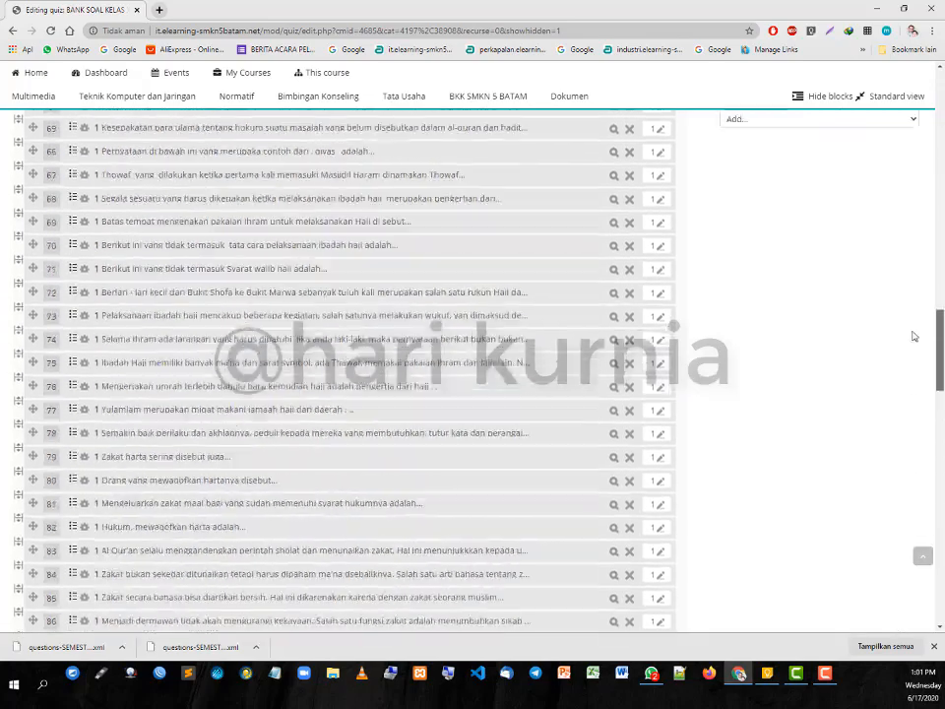
pyautogui.scroll(20, 912, 337)
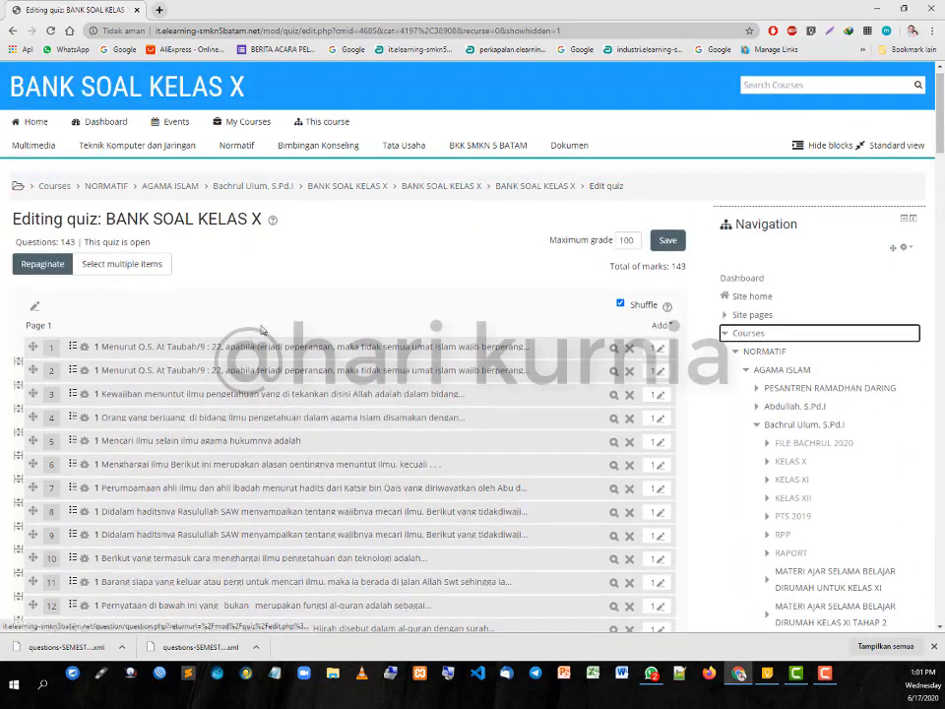
# Step: Start an attempt of the BANK SOAL KELAS X quiz and examine its first question and question navigation
pyautogui.click(507, 186)
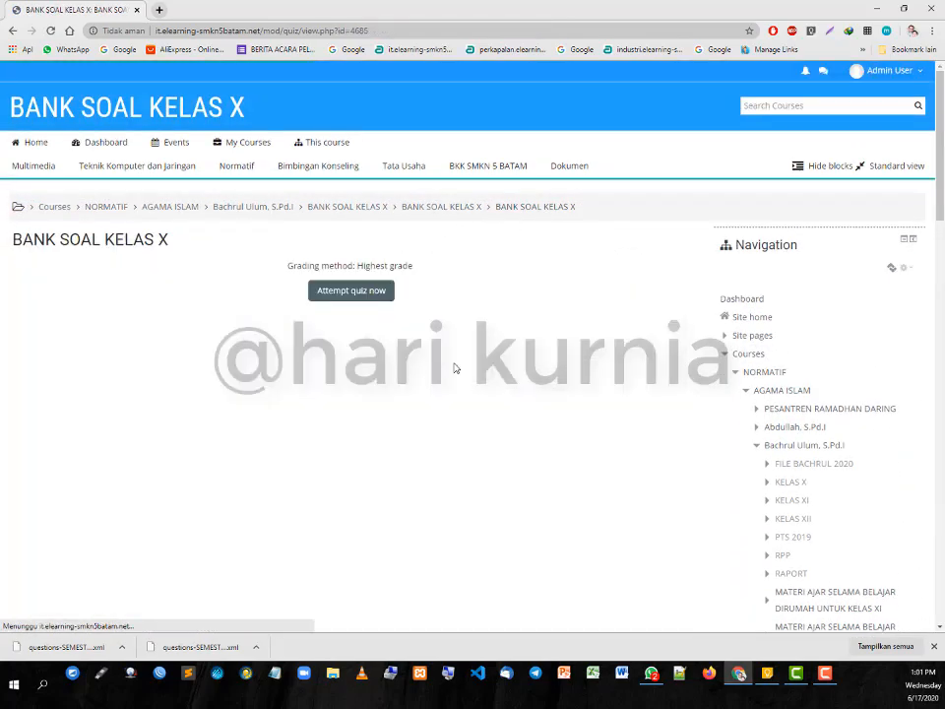
pyautogui.click(378, 292)
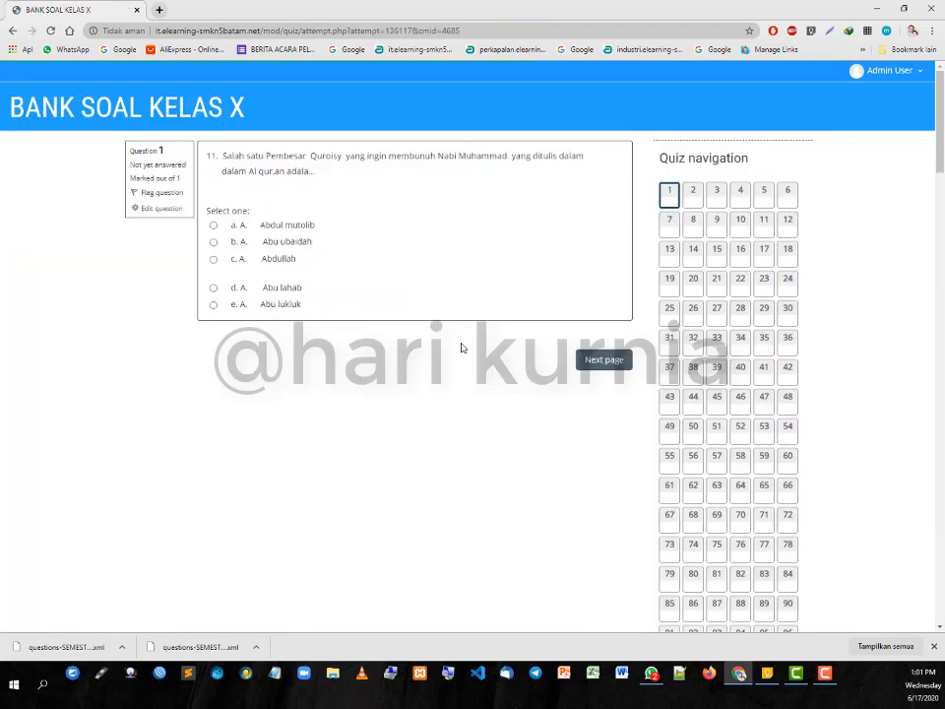
pyautogui.moveTo(941, 114)
pyautogui.mouseDown()
pyautogui.moveTo(941, 413)
pyautogui.moveTo(942, 128)
pyautogui.mouseUp()
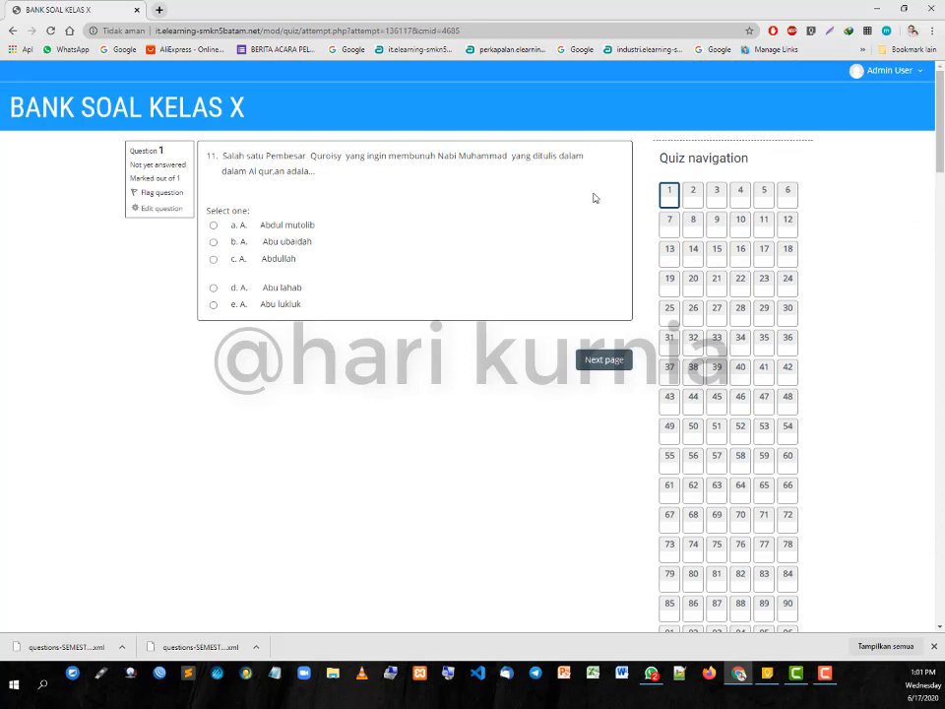
pyautogui.scroll(-12, 833, 300)
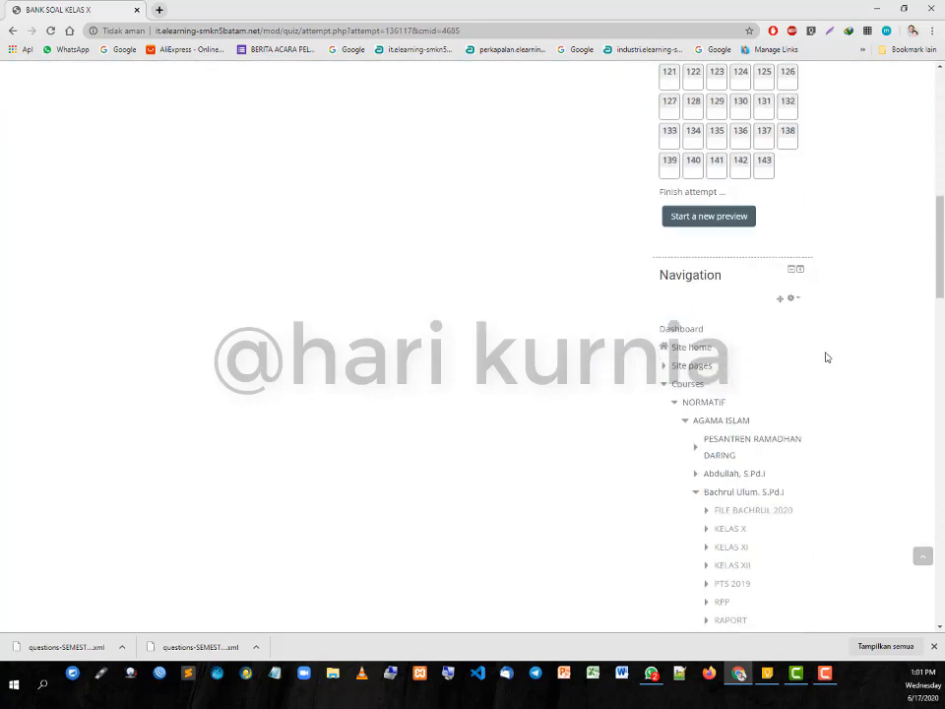
pyautogui.scroll(-9, 772, 449)
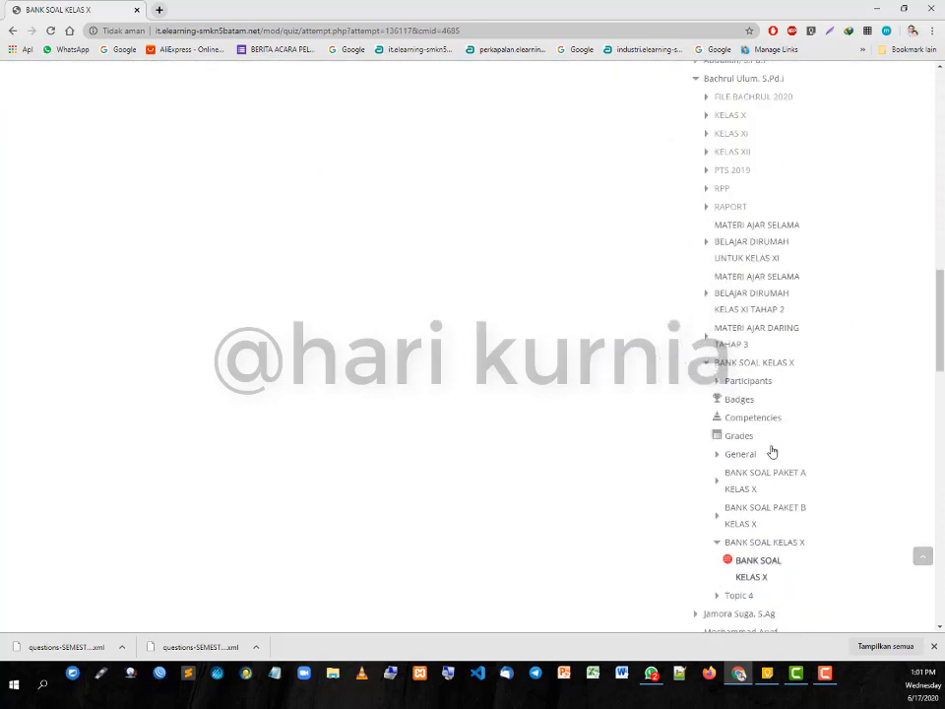
pyautogui.scroll(10, 772, 455)
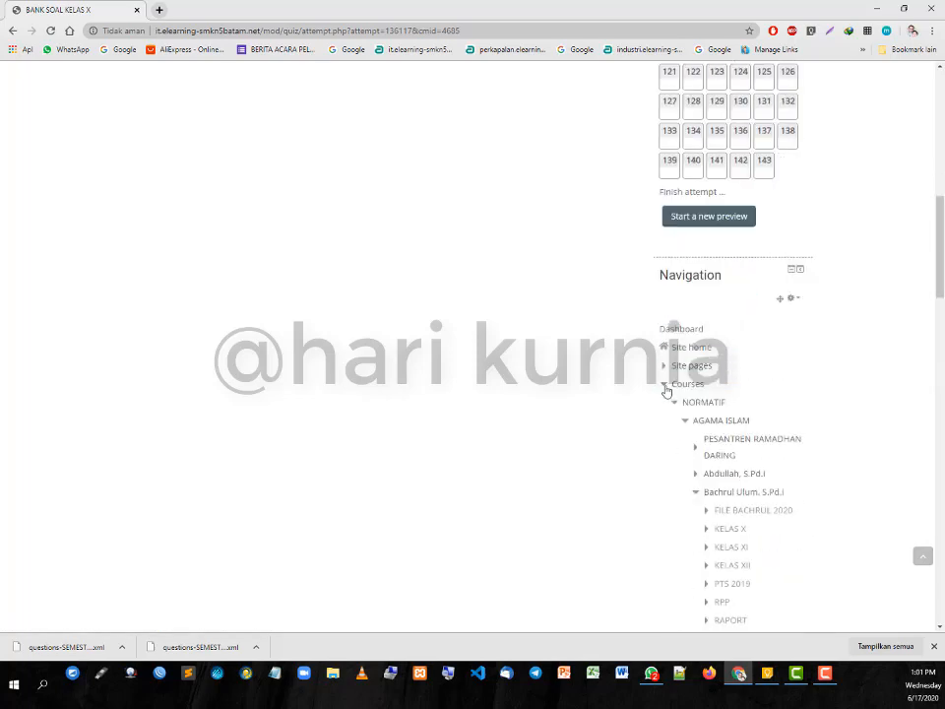
# Step: Return to editing the BANK SOAL KELAS X quiz, repaginate it with 1 question per page and review the question list
pyautogui.click(666, 387)
pyautogui.click(677, 565)
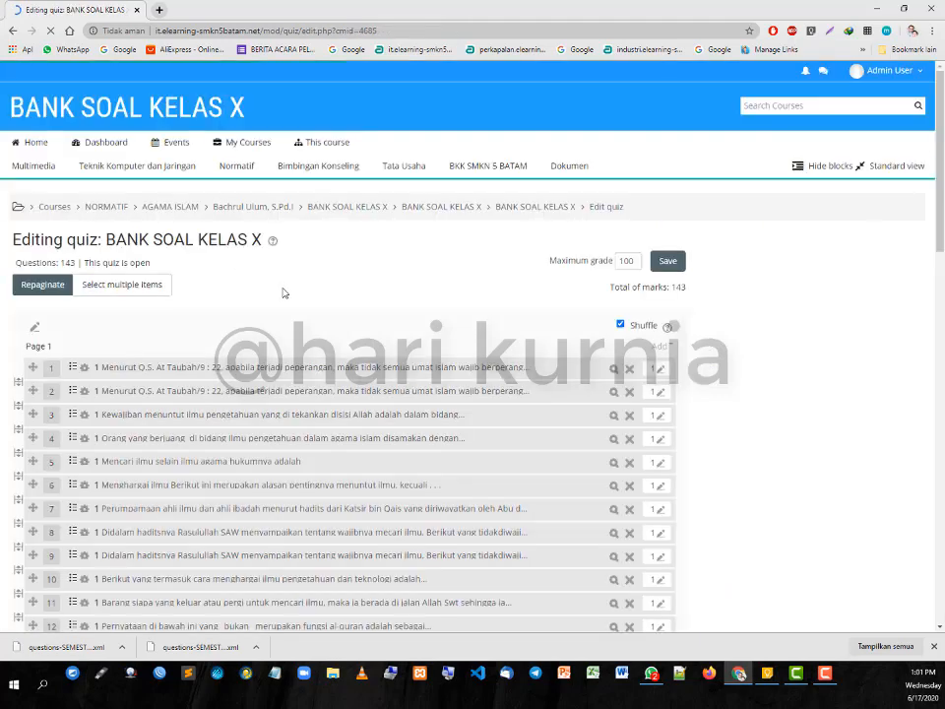
pyautogui.click(43, 286)
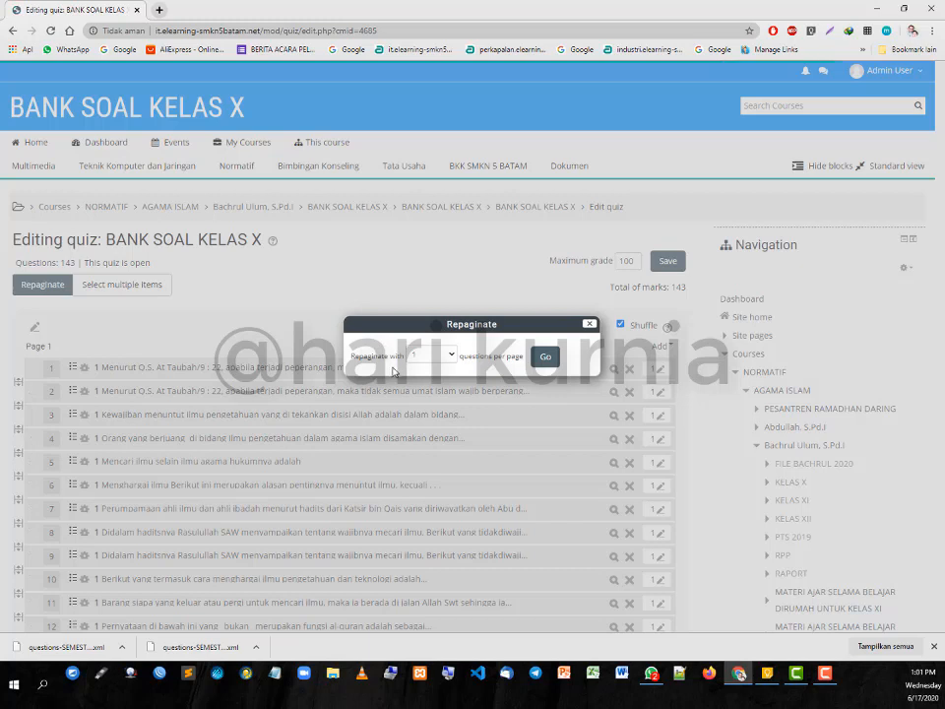
pyautogui.click(549, 363)
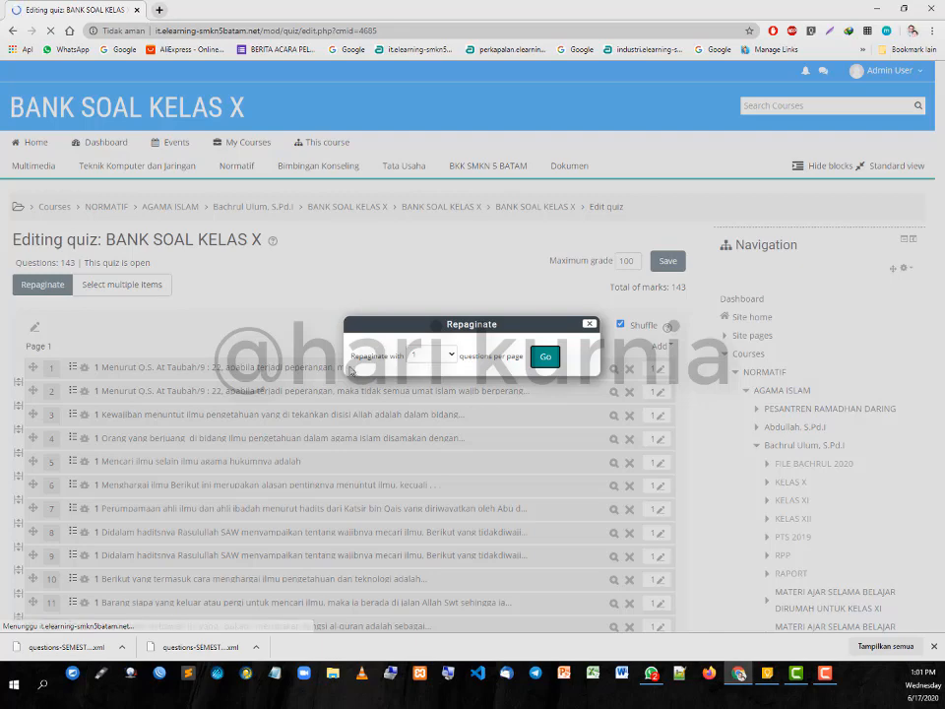
pyautogui.scroll(-4, 532, 409)
pyautogui.scroll(-20, 524, 410)
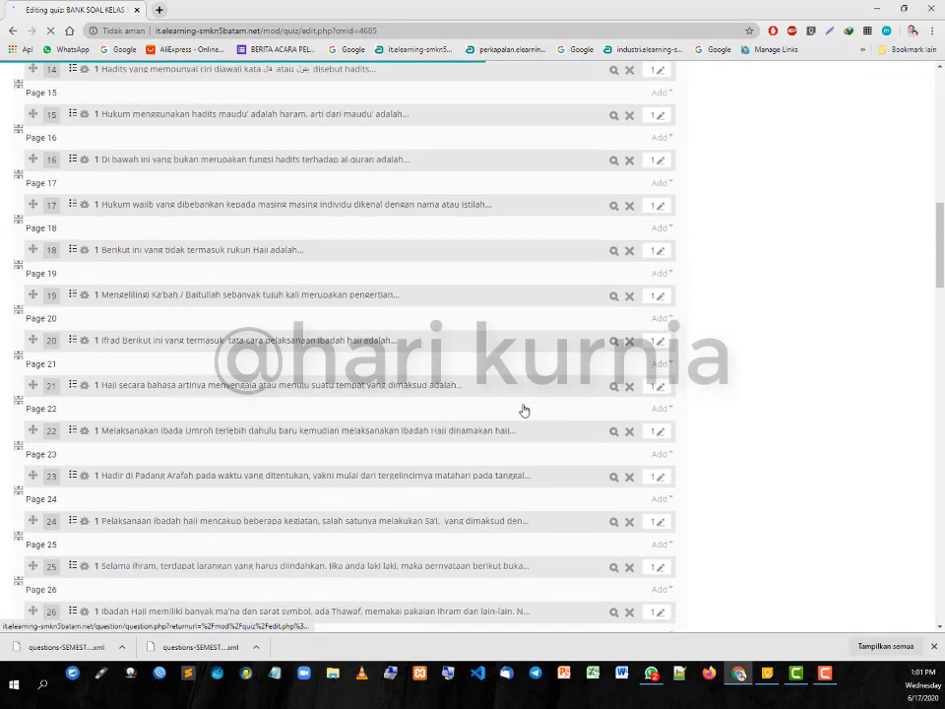
pyautogui.scroll(-15, 524, 409)
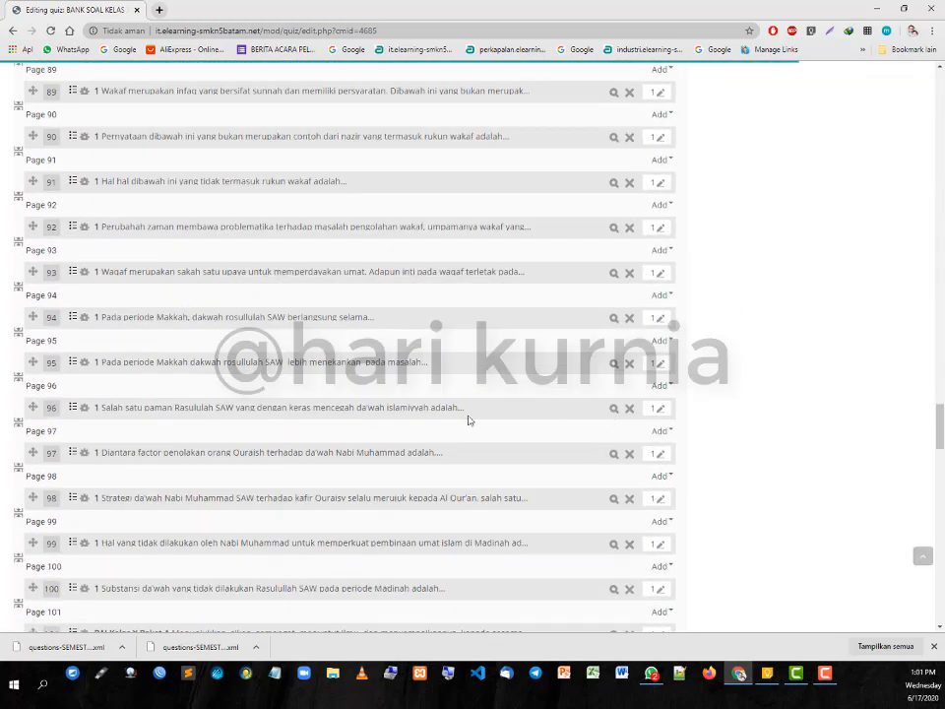
pyautogui.scroll(-20, 497, 420)
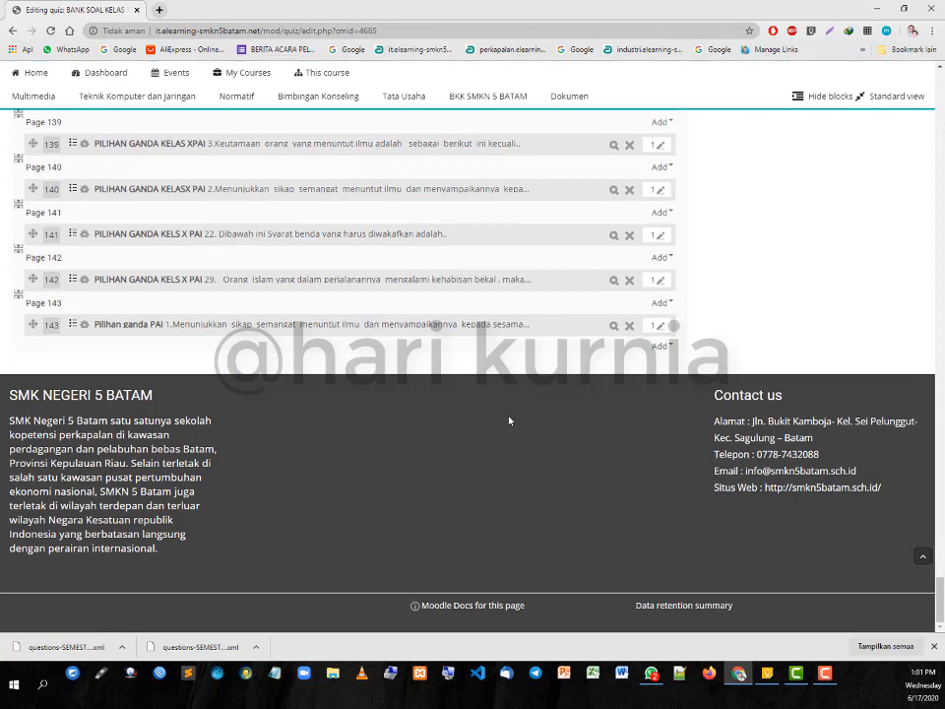
pyautogui.scroll(15, 509, 420)
pyautogui.scroll(14, 509, 420)
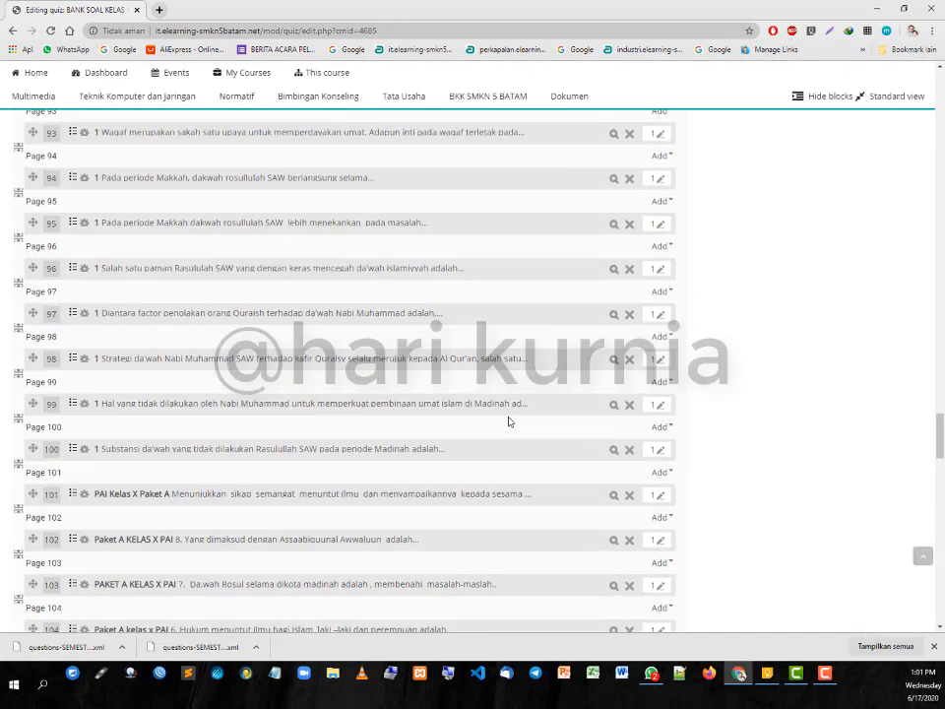
pyautogui.click(332, 678)
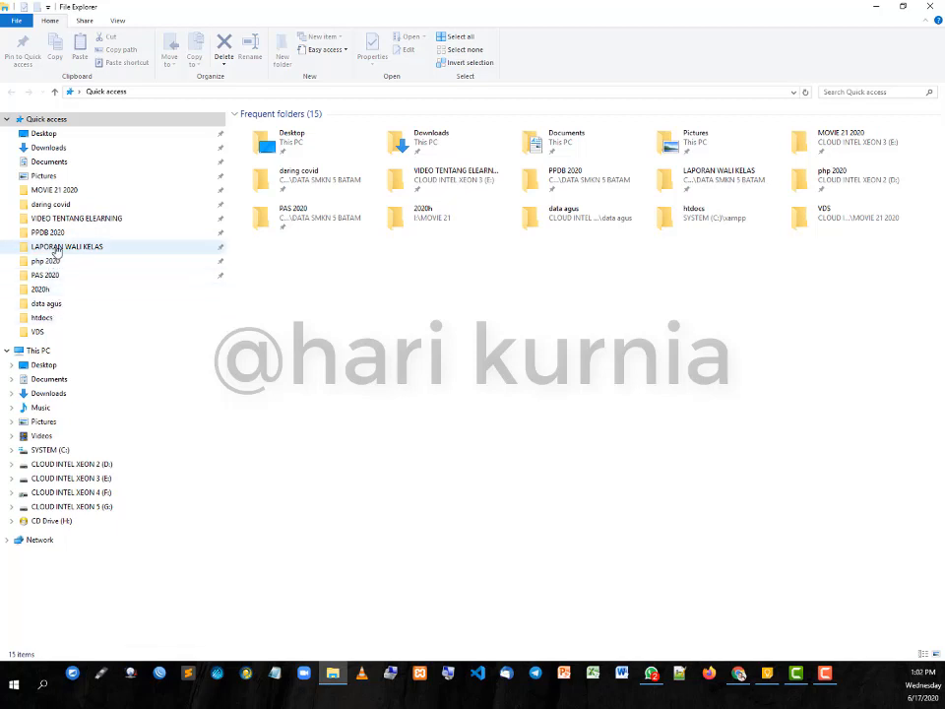
pyautogui.click(69, 206)
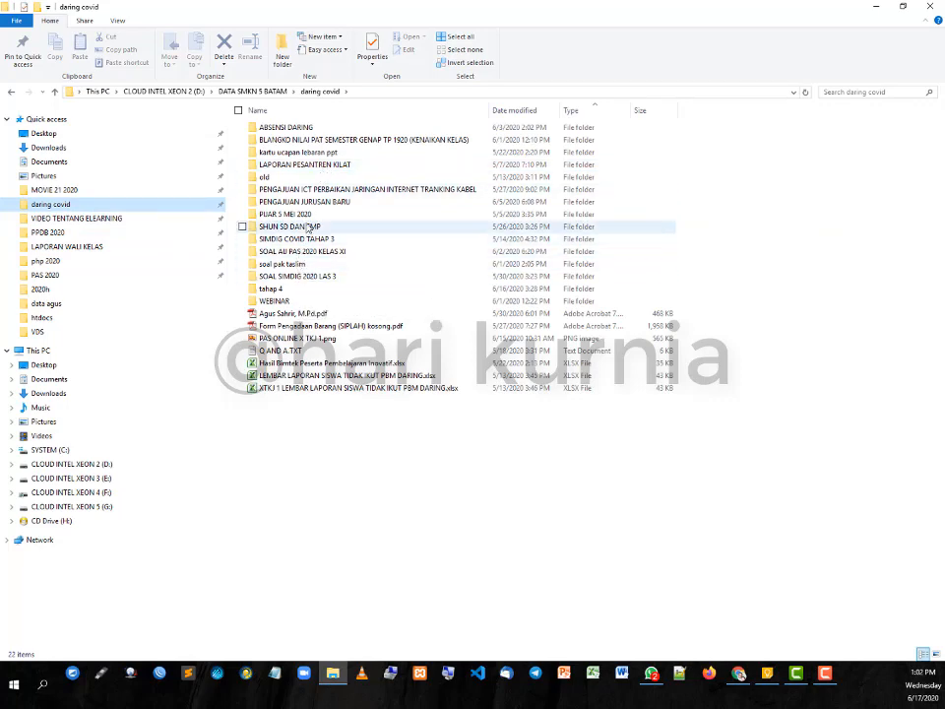
pyautogui.click(929, 7)
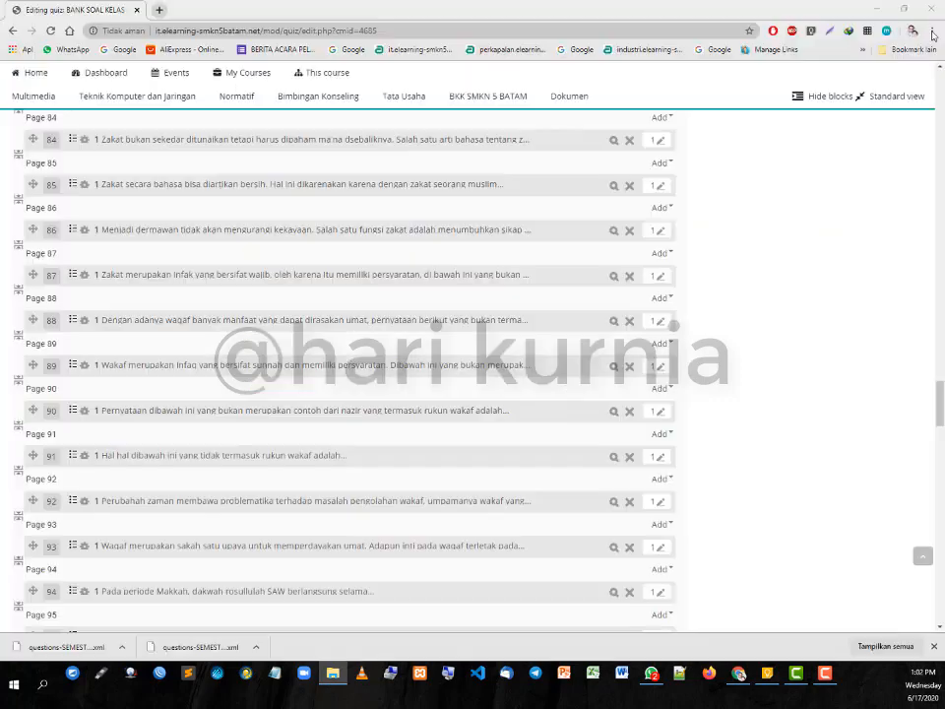
# Step: Show the downloaded question XML in its folder and inspect the PAI KELAS X PAKET A and PAKET B folders in PAS 2020
pyautogui.click(256, 647)
pyautogui.click(302, 605)
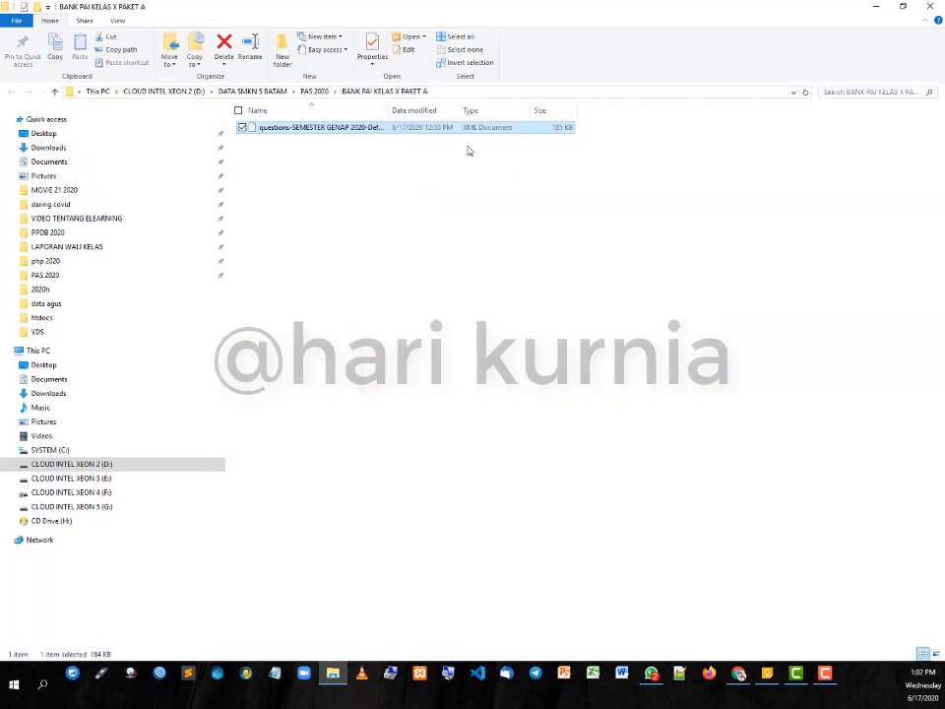
pyautogui.click(315, 92)
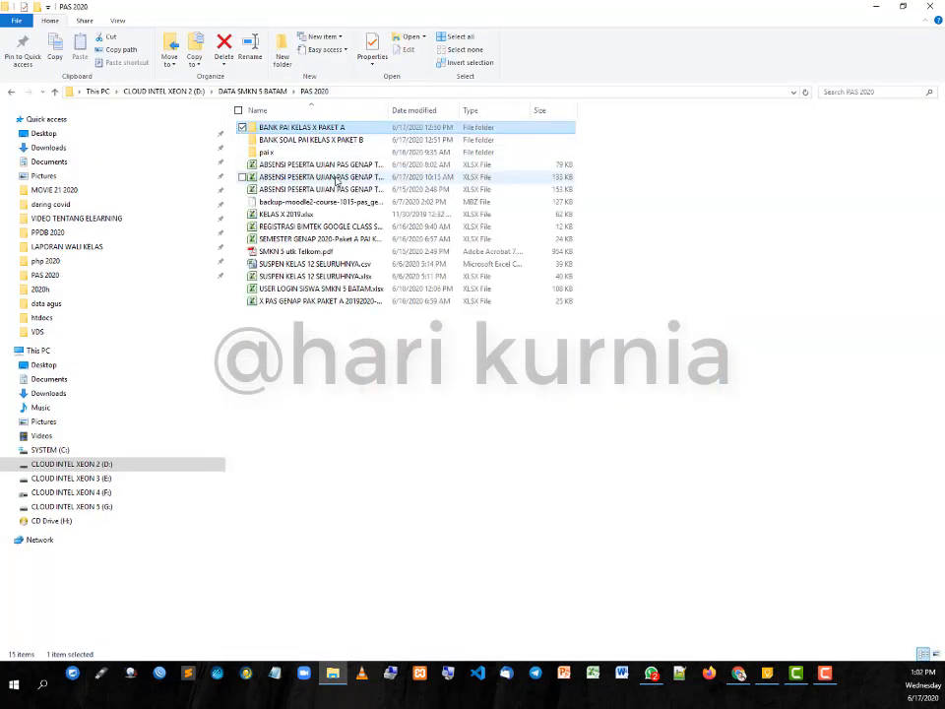
pyautogui.doubleClick(313, 131)
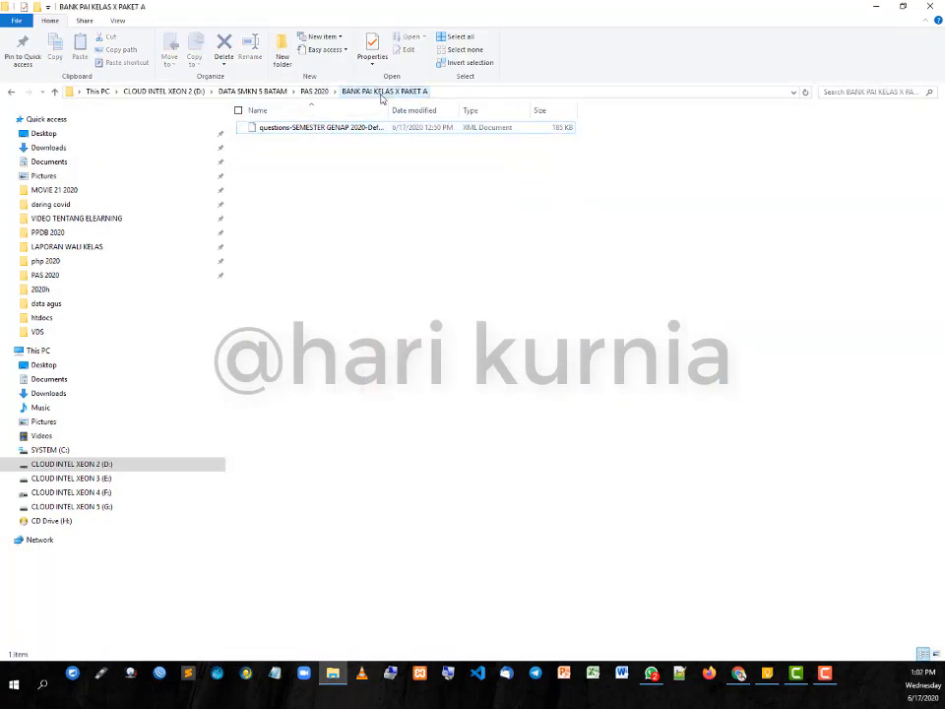
pyautogui.click(323, 92)
pyautogui.doubleClick(312, 139)
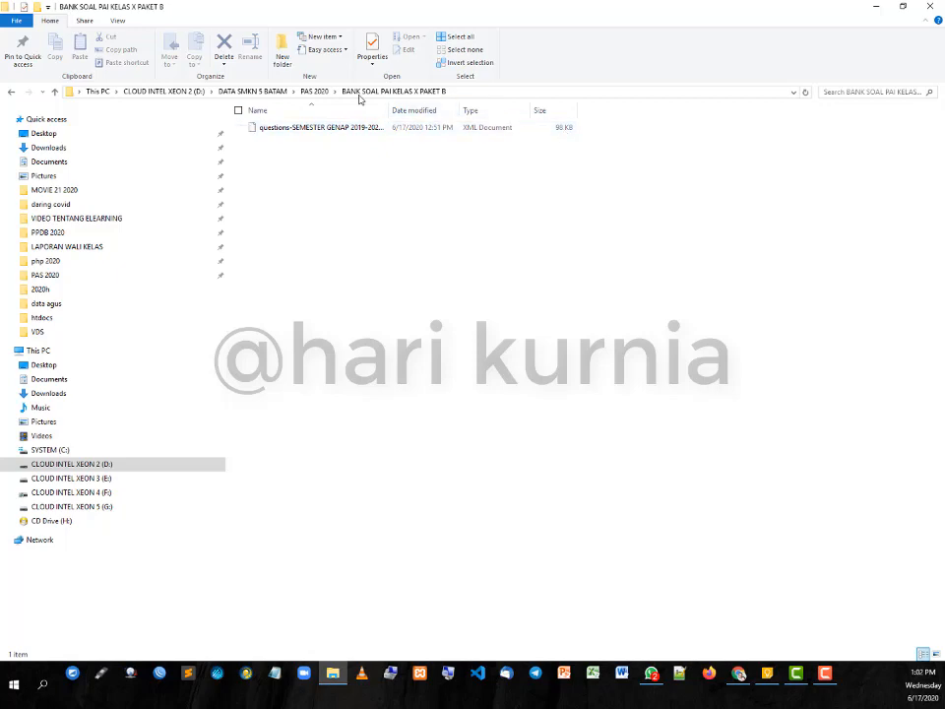
pyautogui.click(318, 95)
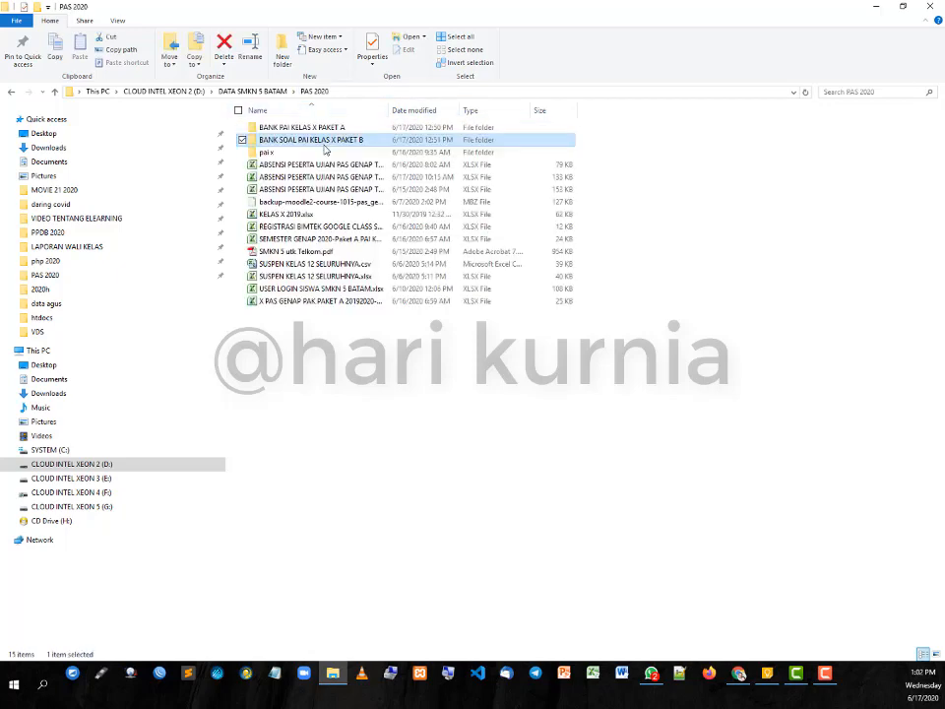
# Step: Switch back to the browser and delete all questions from the BANK SOAL KELAS X quiz
pyautogui.hotkey('alt', 'Tab')
pyautogui.scroll(20, 571, 380)
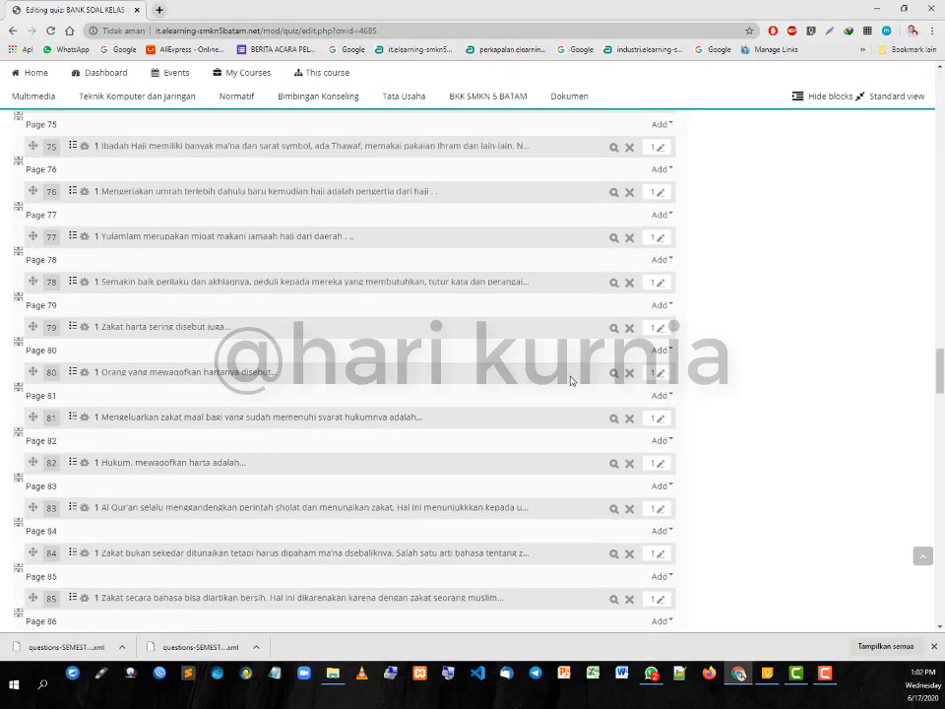
pyautogui.scroll(17, 576, 380)
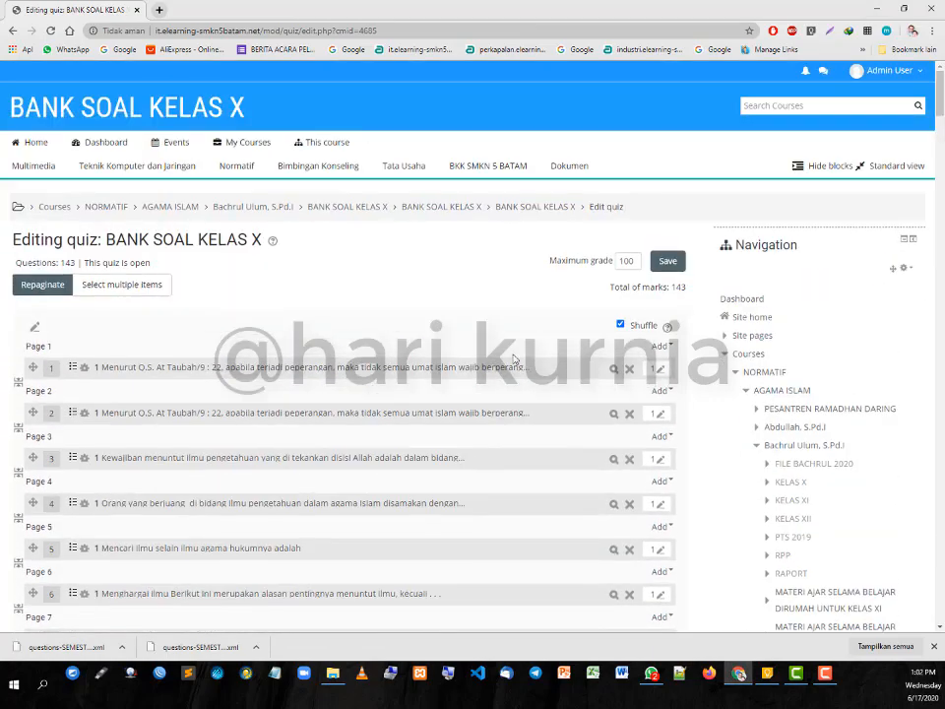
pyautogui.click(105, 286)
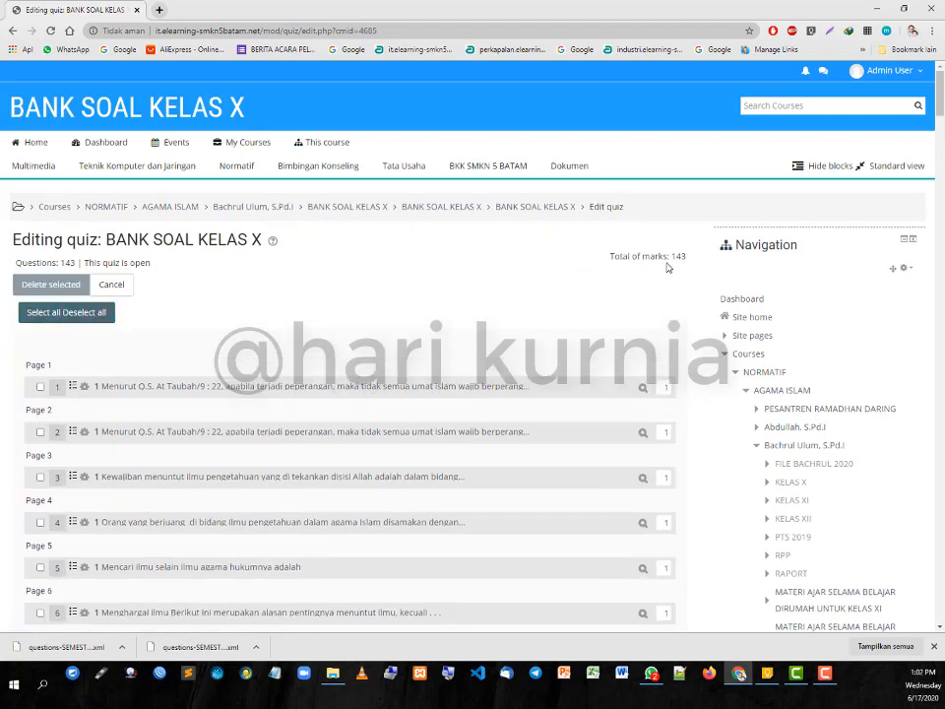
pyautogui.click(21, 322)
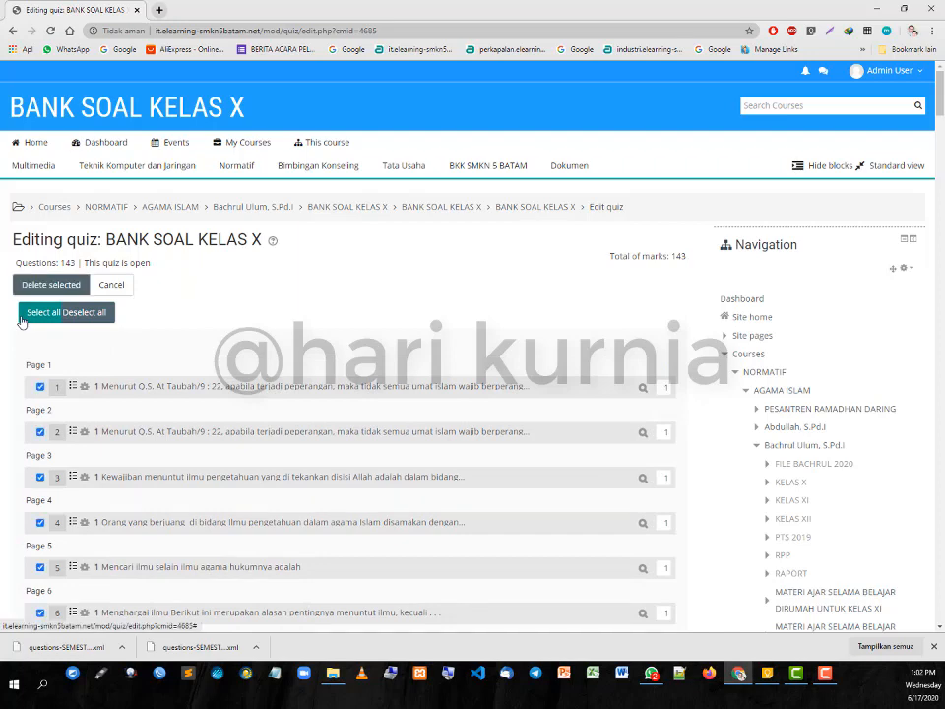
pyautogui.click(59, 287)
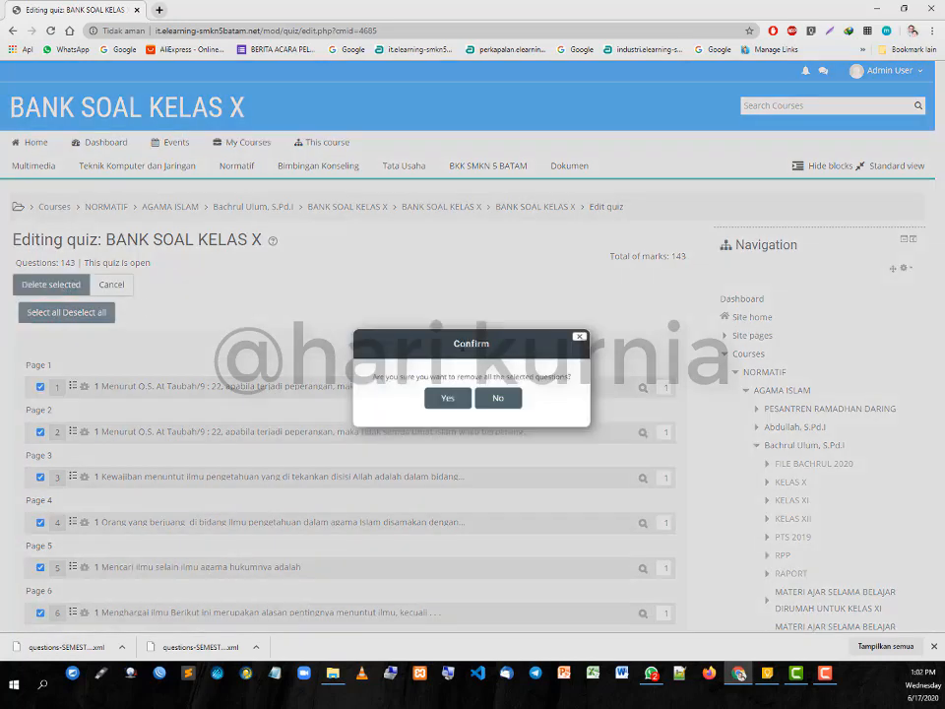
pyautogui.click(443, 397)
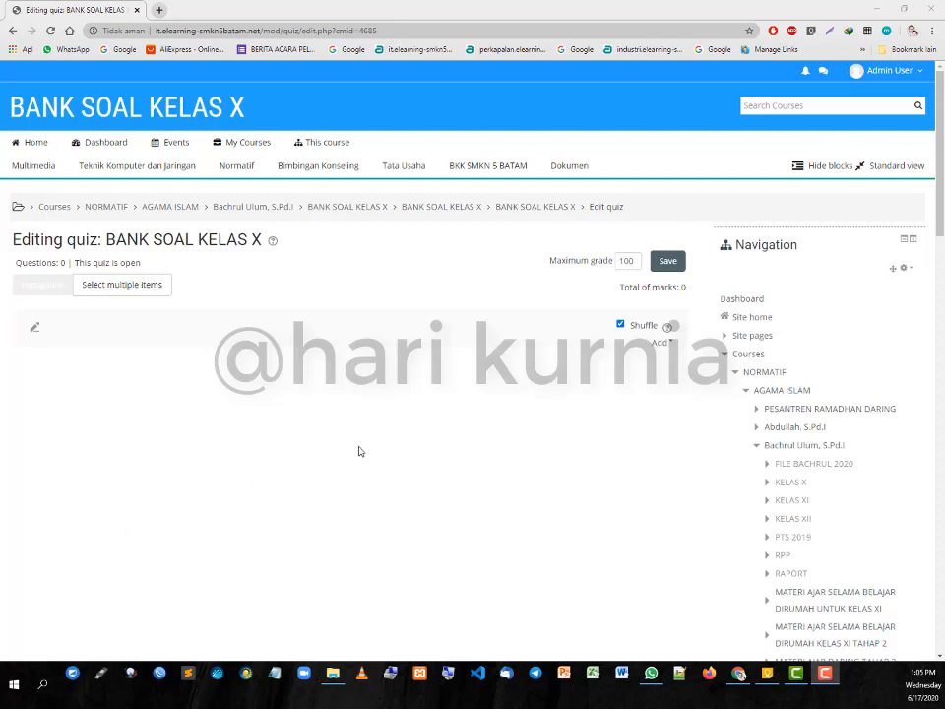
# Step: Add 20 random questions to the emptied quiz from the category Default for SEMESTER GENAP 2020
pyautogui.scroll(-3, 291, 490)
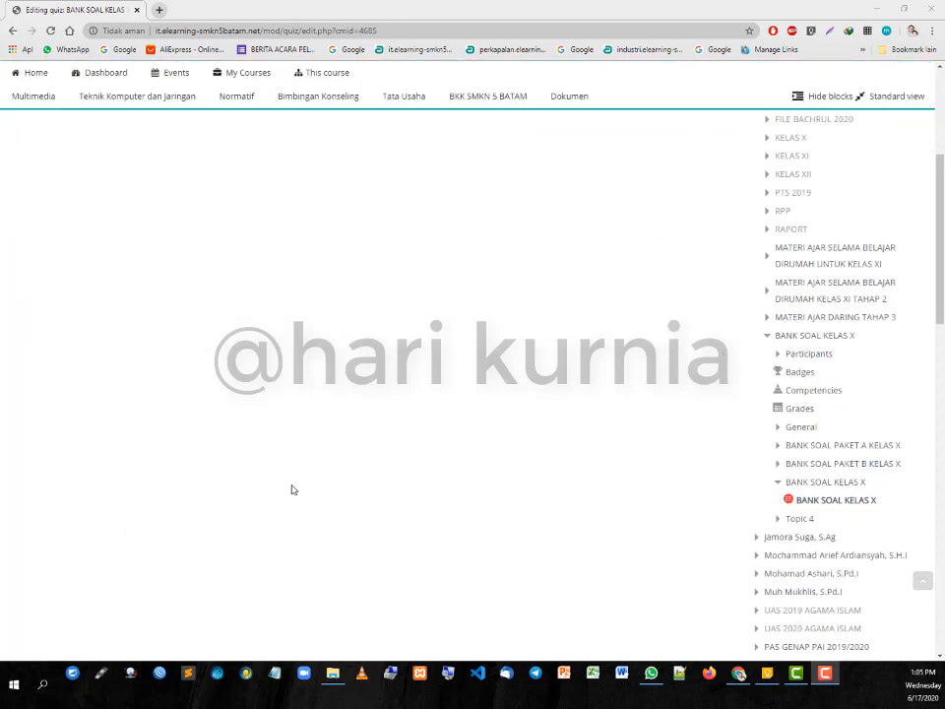
pyautogui.scroll(3, 335, 469)
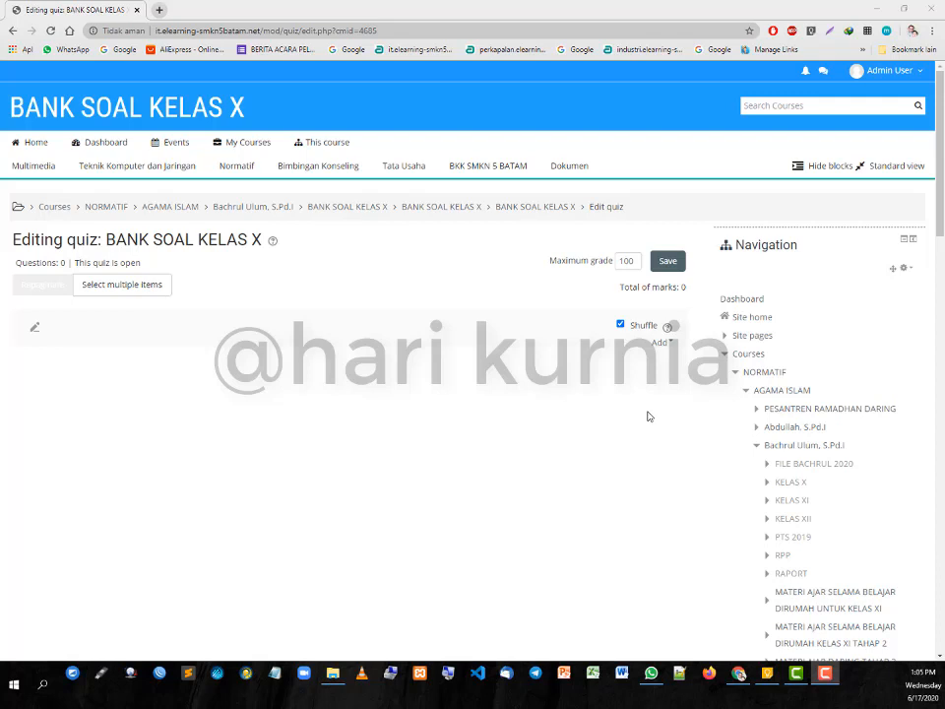
pyautogui.click(659, 343)
pyautogui.click(544, 411)
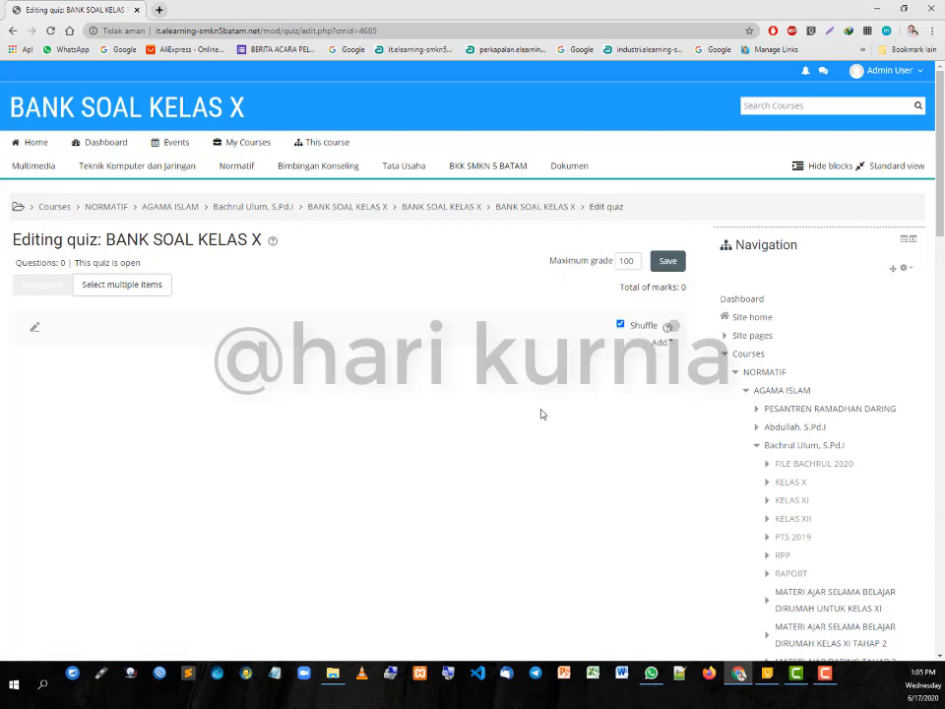
pyautogui.click(661, 347)
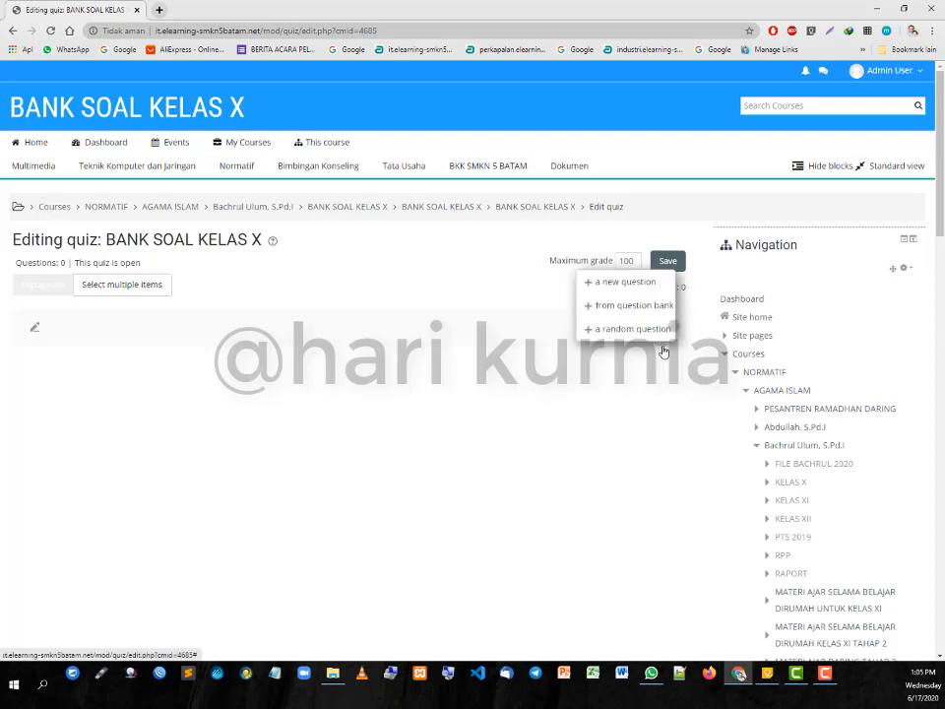
pyautogui.click(638, 329)
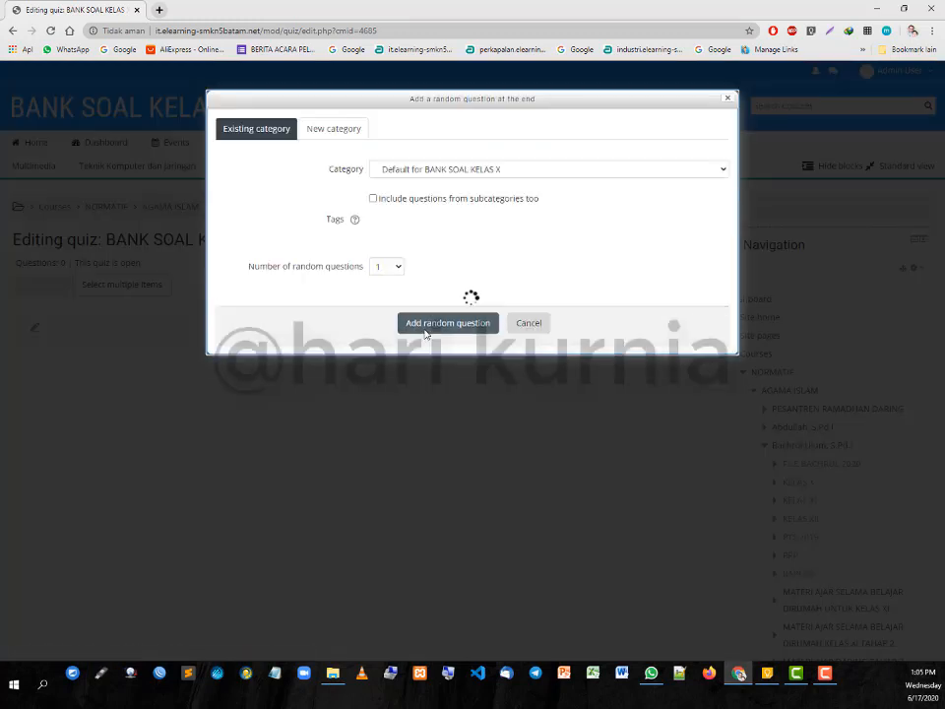
pyautogui.click(519, 173)
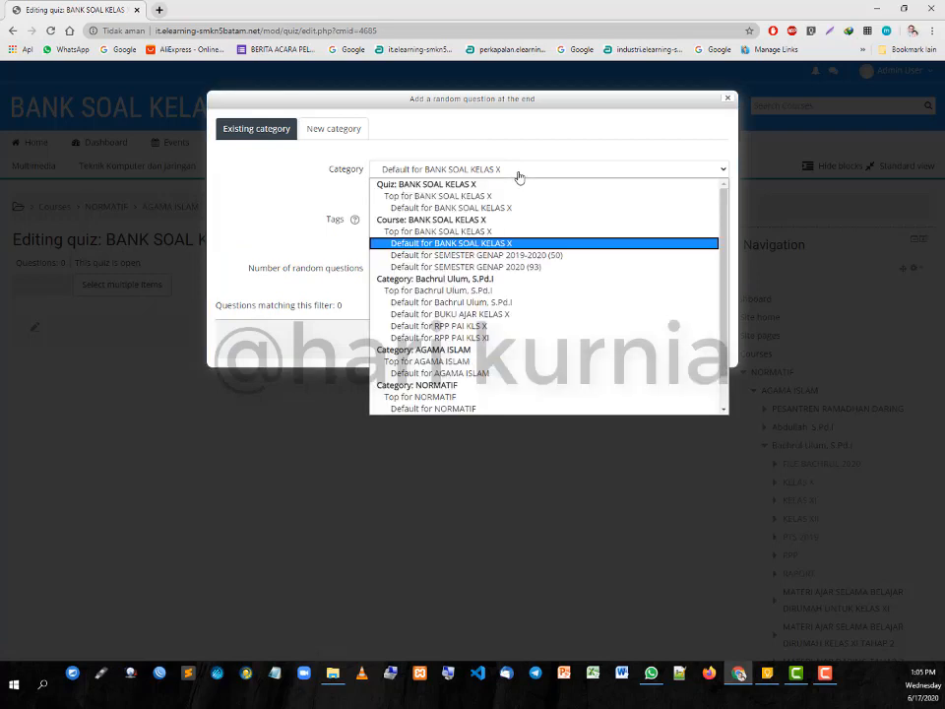
pyautogui.click(530, 267)
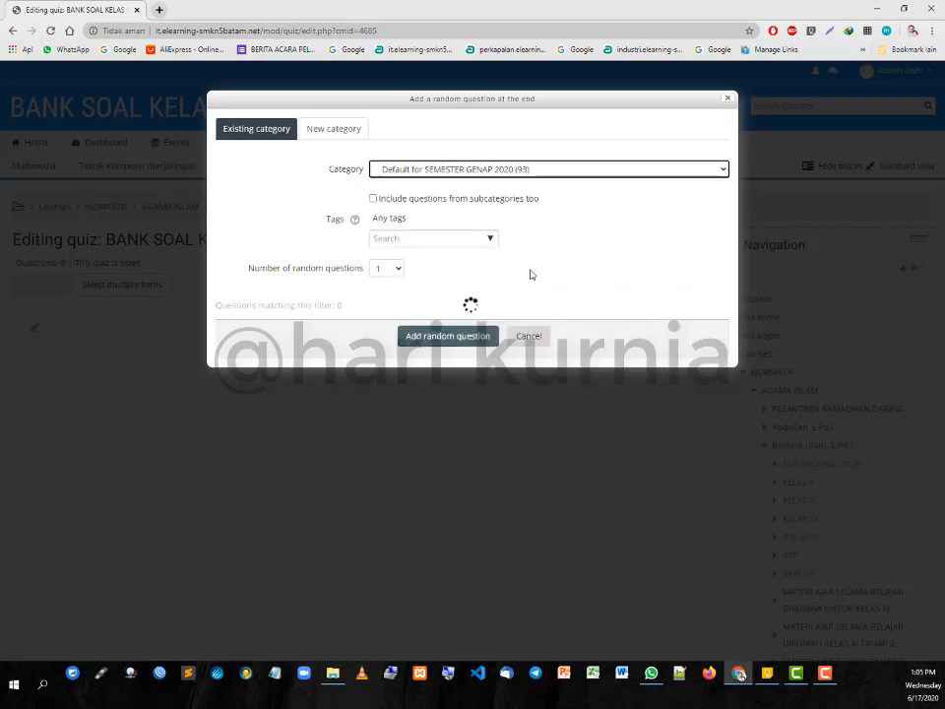
pyautogui.click(383, 272)
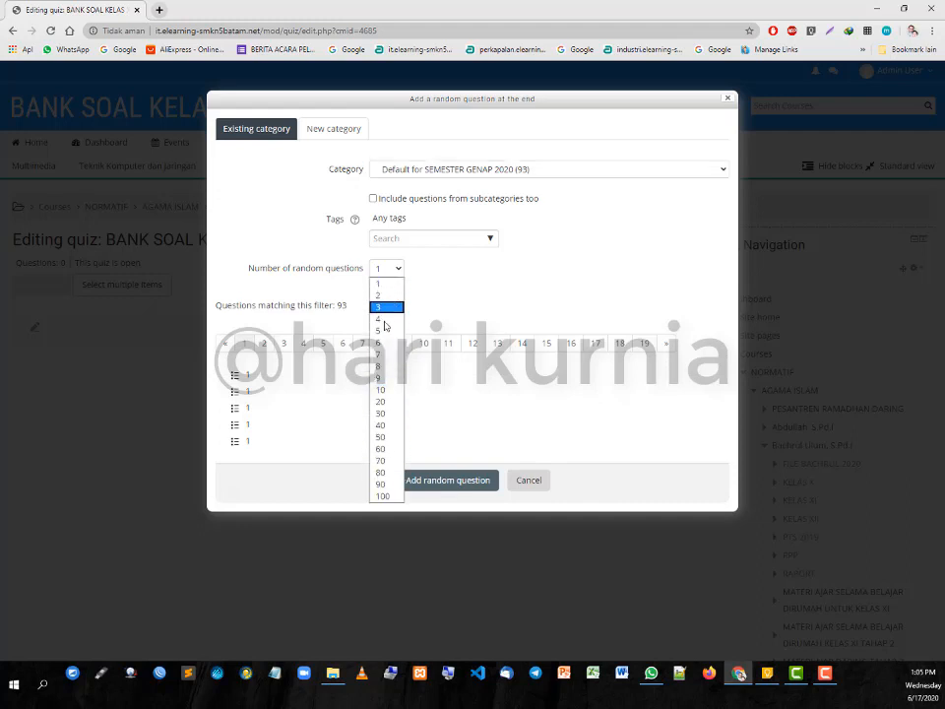
pyautogui.click(380, 400)
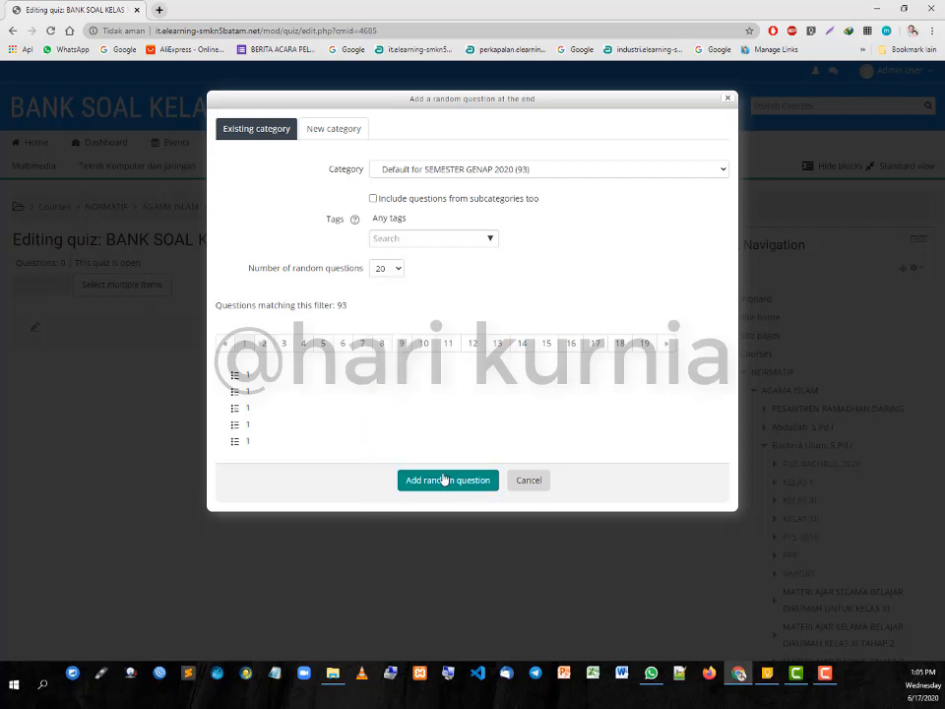
pyautogui.click(444, 480)
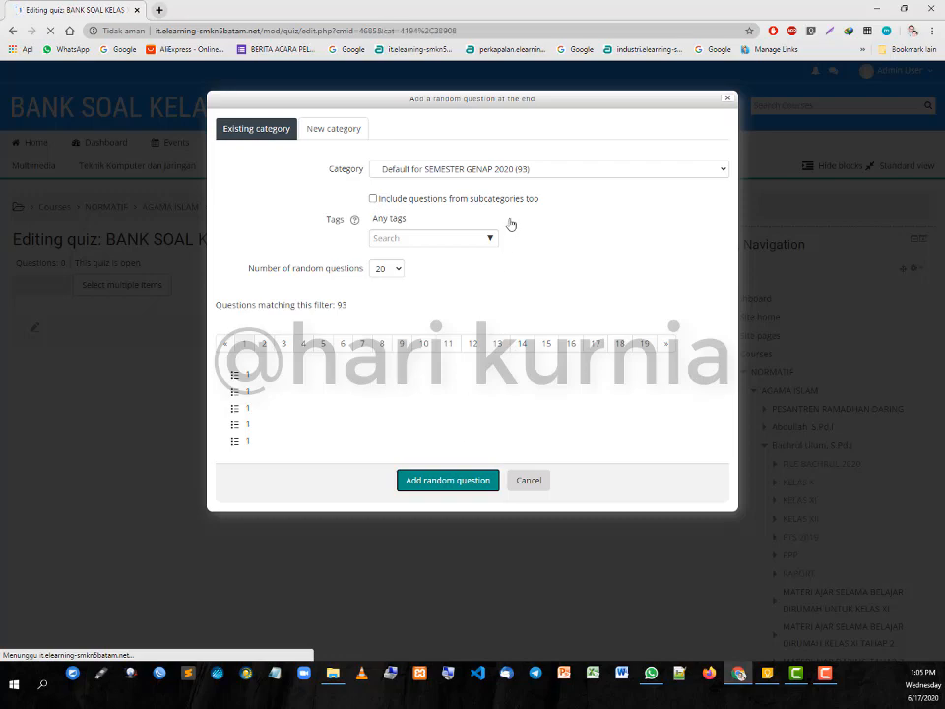
# Step: Add 30 random questions to page 1 of the quiz from the category Default for SEMESTER GENAP 2019-2020
pyautogui.scroll(-10, 485, 381)
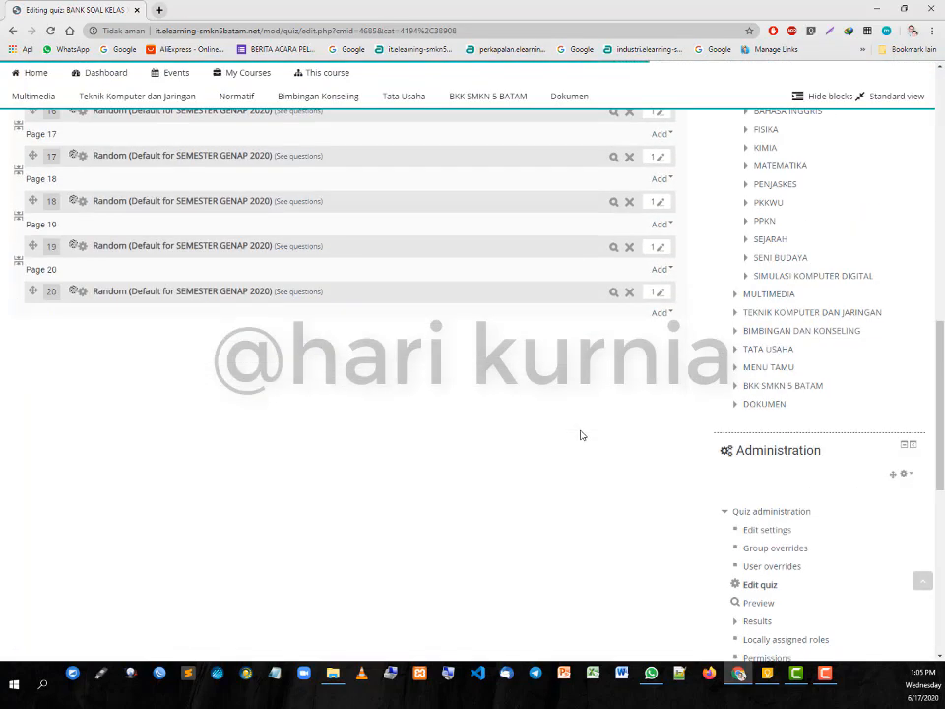
pyautogui.scroll(4, 676, 440)
pyautogui.scroll(8, 675, 440)
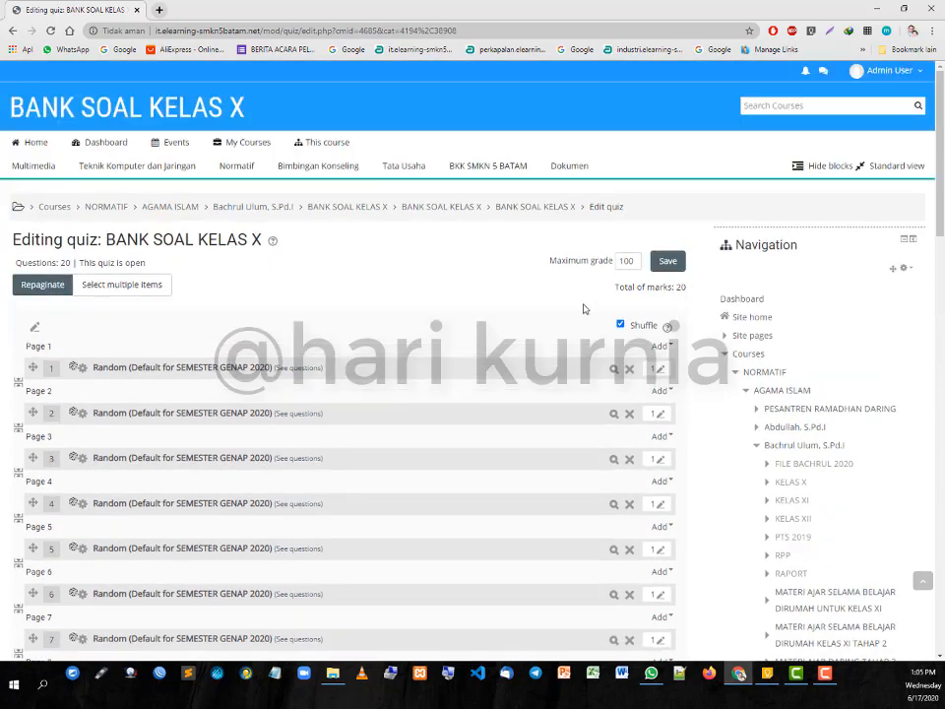
pyautogui.click(669, 349)
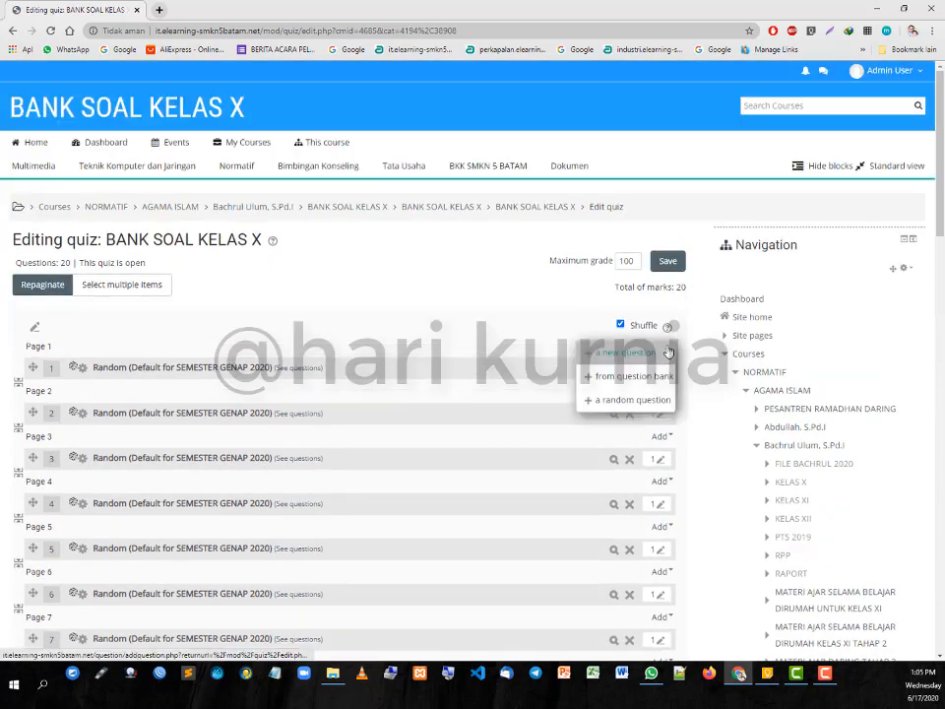
pyautogui.click(621, 401)
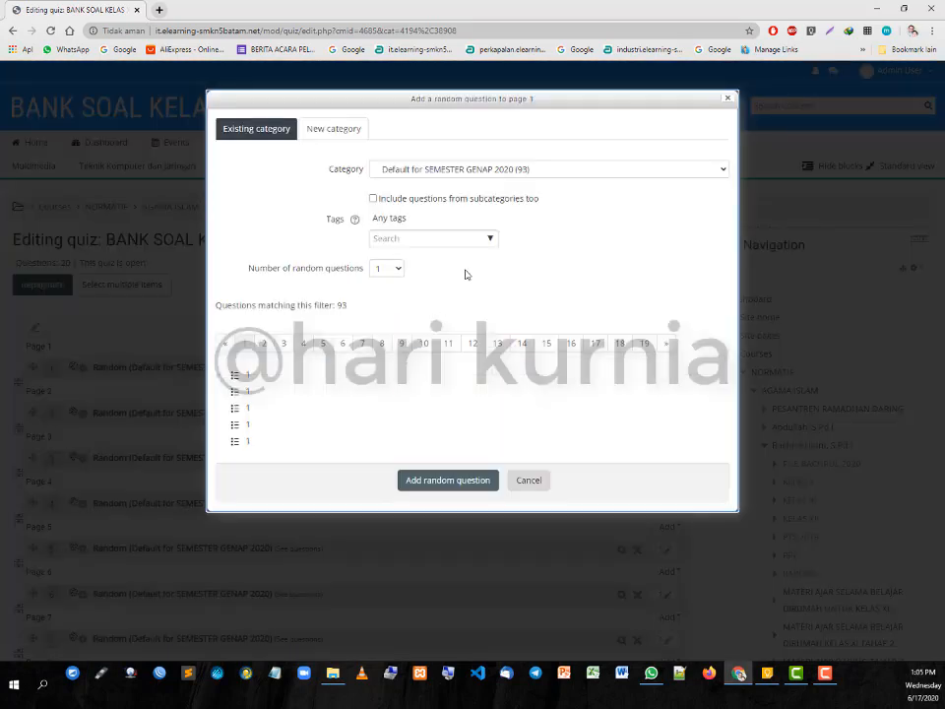
pyautogui.click(533, 167)
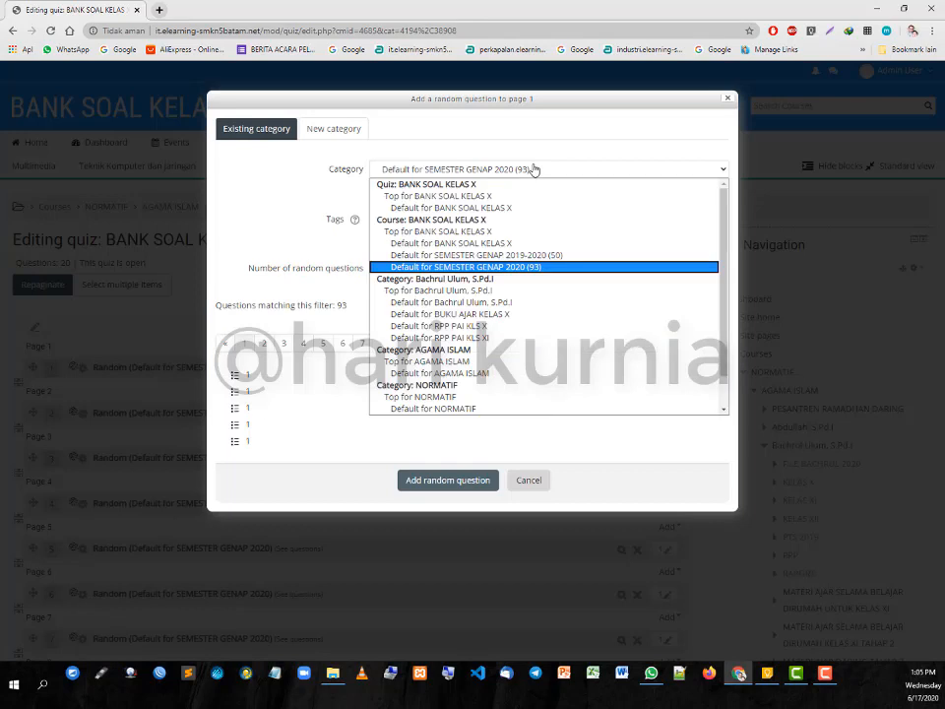
pyautogui.click(502, 256)
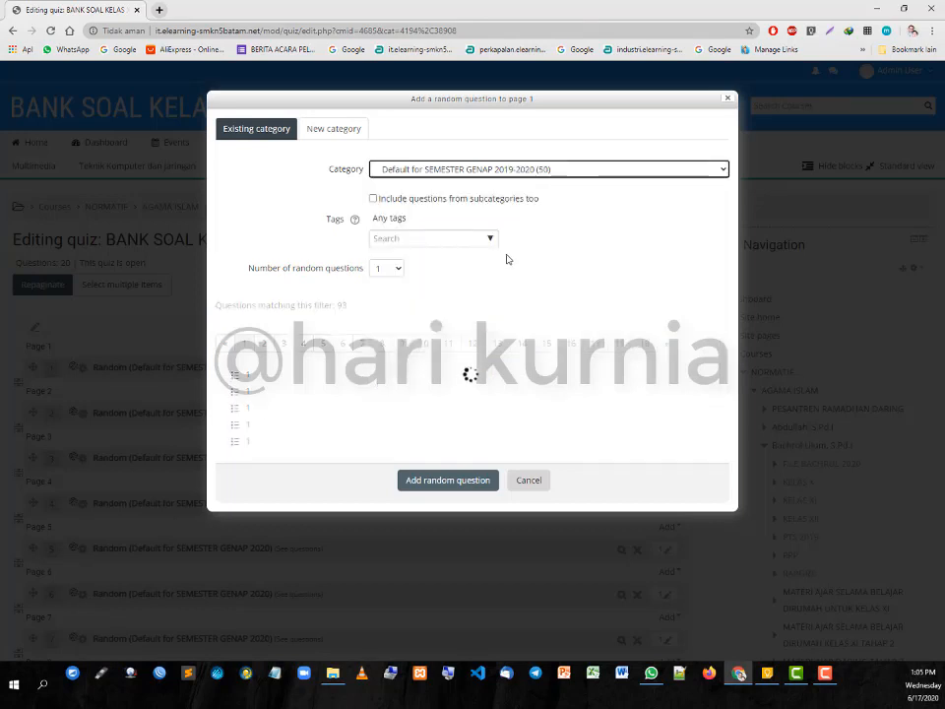
pyautogui.click(389, 268)
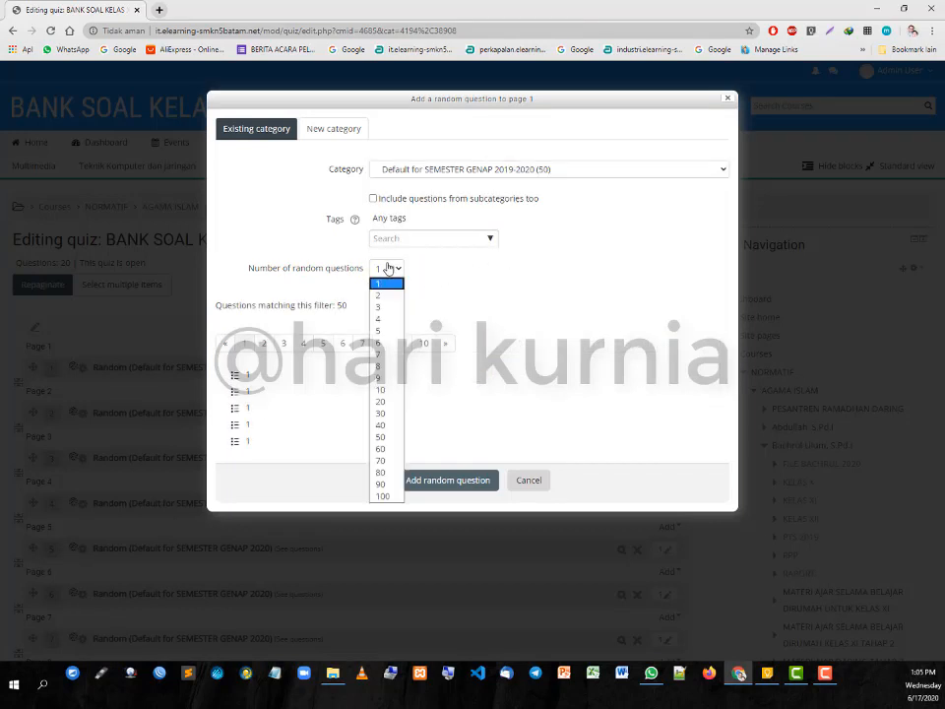
pyautogui.click(386, 412)
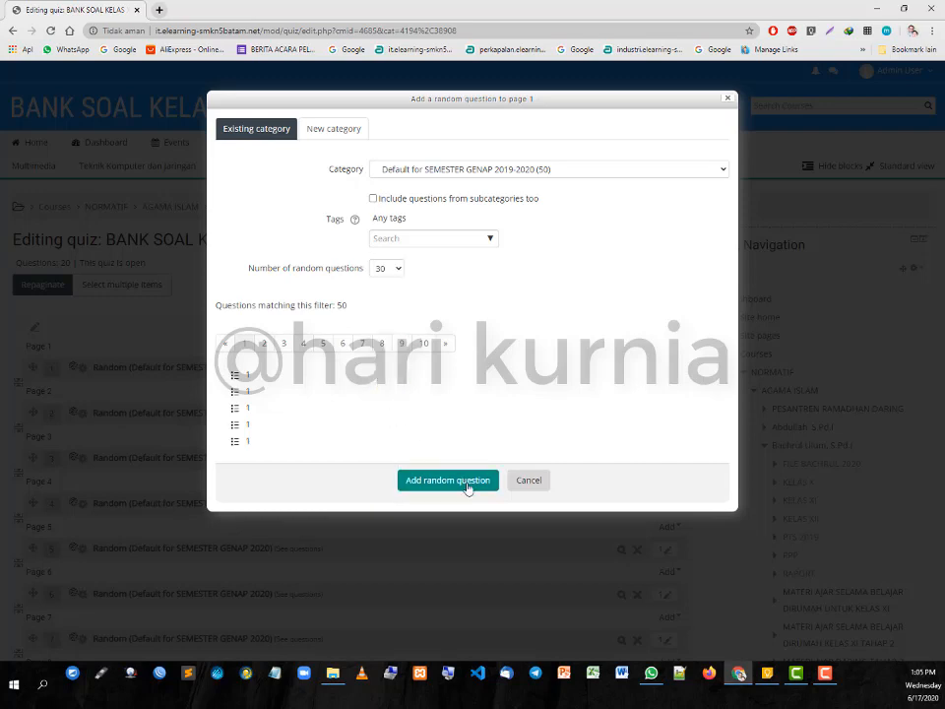
pyautogui.click(468, 483)
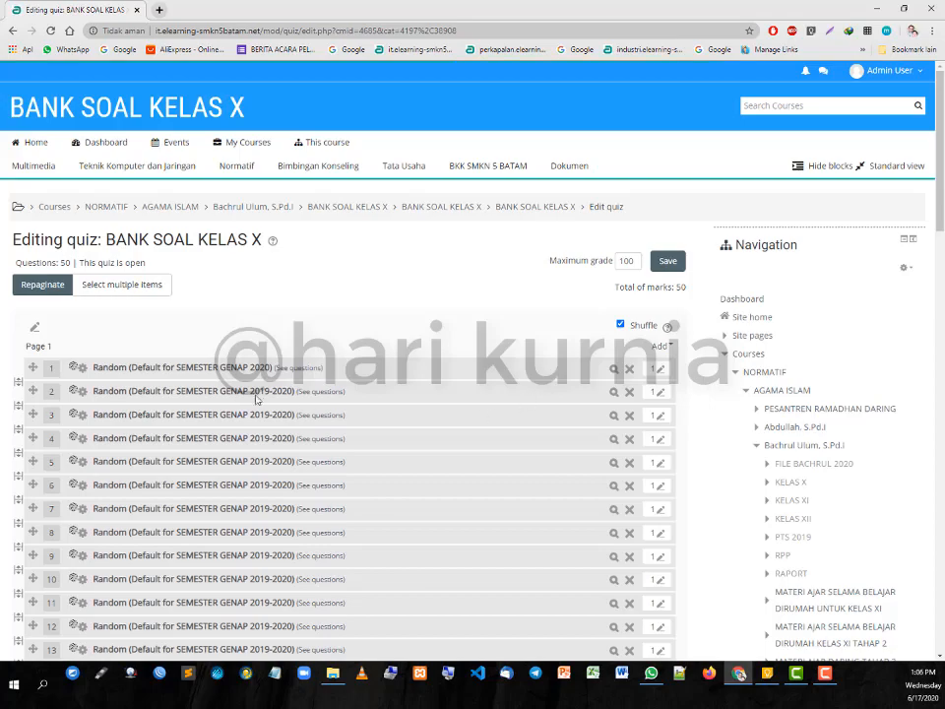
# Step: Repaginate the expanded quiz with 1 question per page and collapse the Courses branch of the site navigation
pyautogui.scroll(-2, 516, 442)
pyautogui.scroll(-15, 516, 442)
pyautogui.scroll(10, 516, 442)
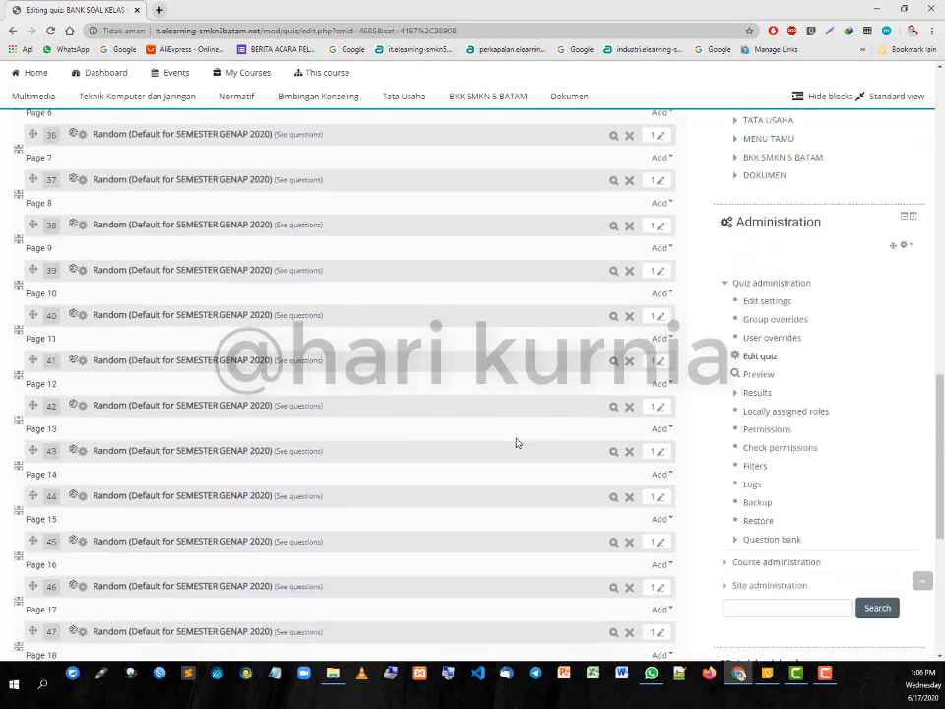
pyautogui.scroll(6, 432, 425)
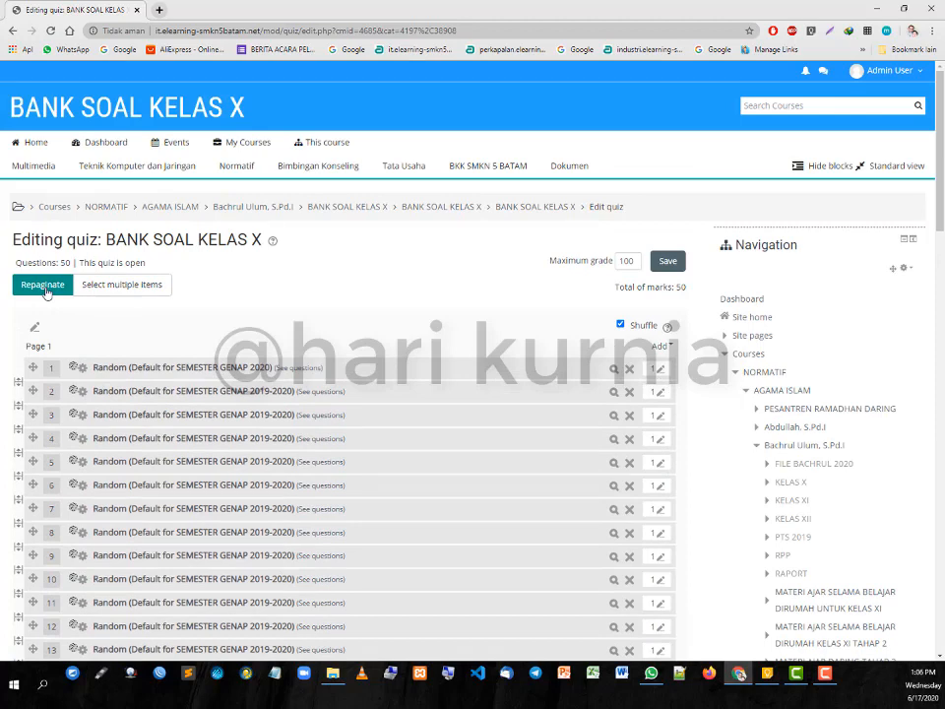
pyautogui.click(44, 286)
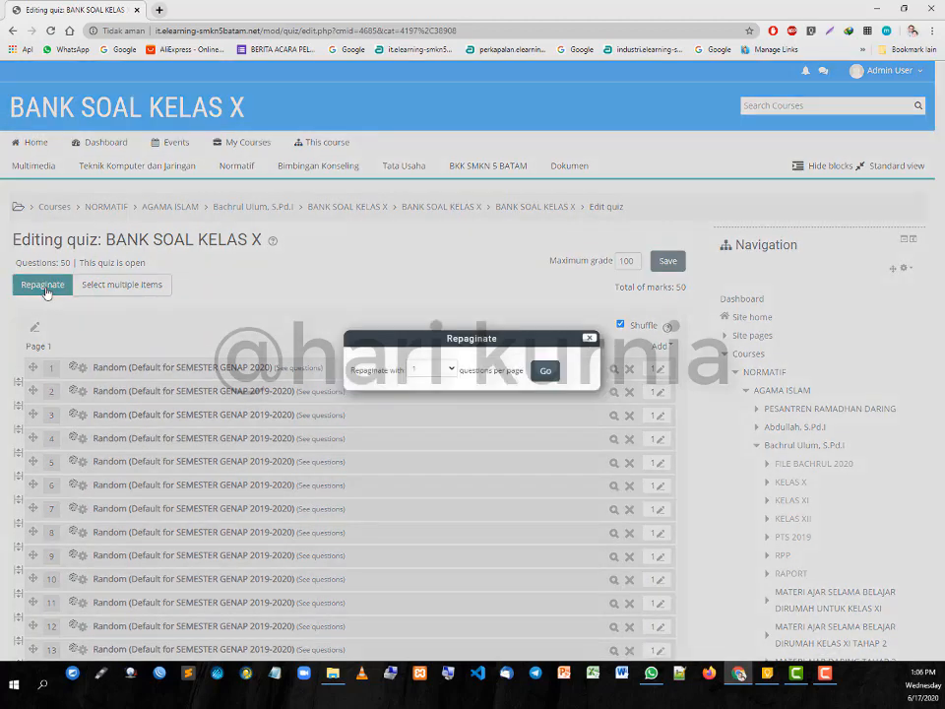
pyautogui.click(547, 372)
pyautogui.scroll(-10, 548, 377)
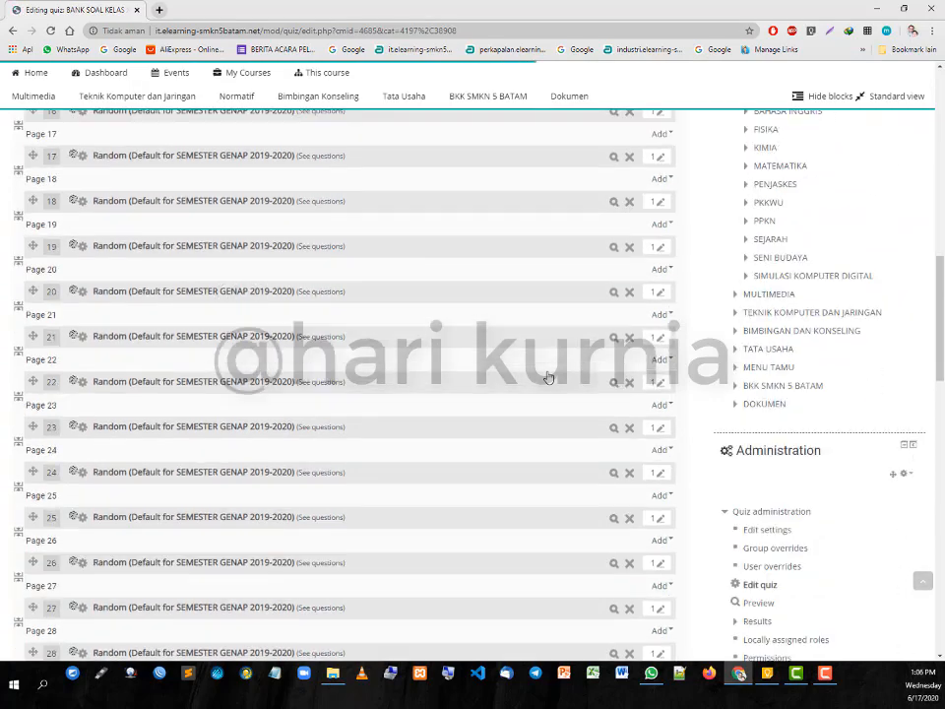
pyautogui.scroll(-15, 547, 379)
pyautogui.scroll(14, 545, 379)
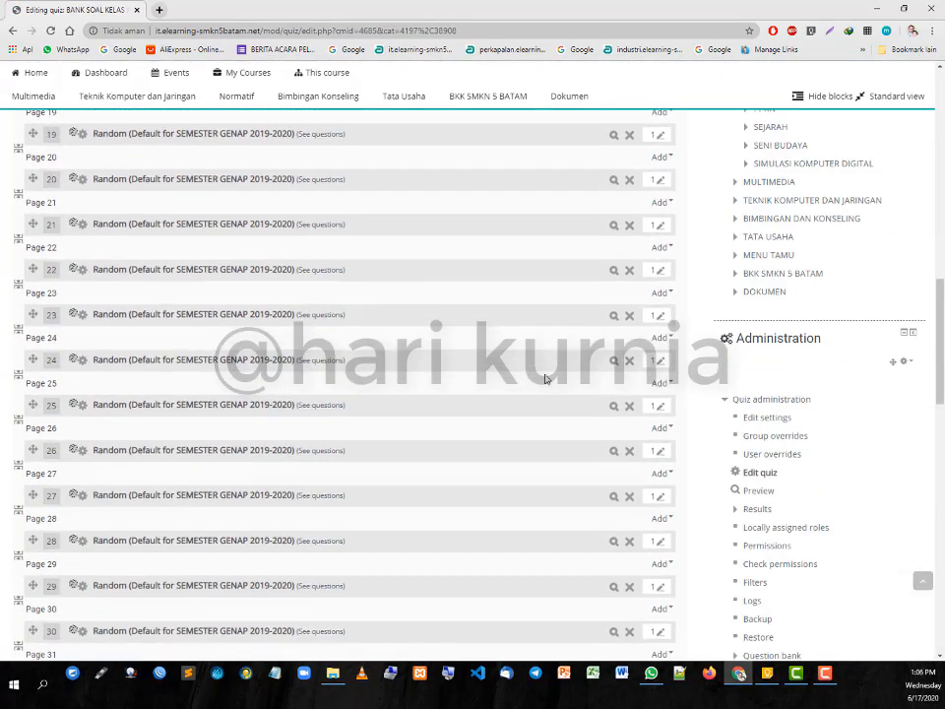
pyautogui.scroll(10, 545, 380)
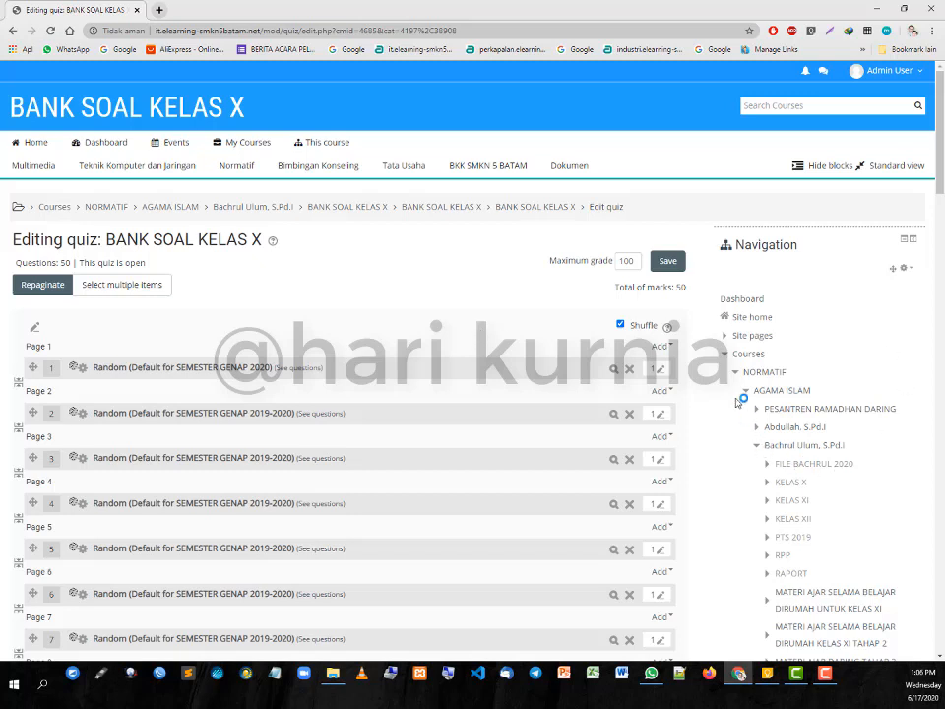
pyautogui.click(737, 354)
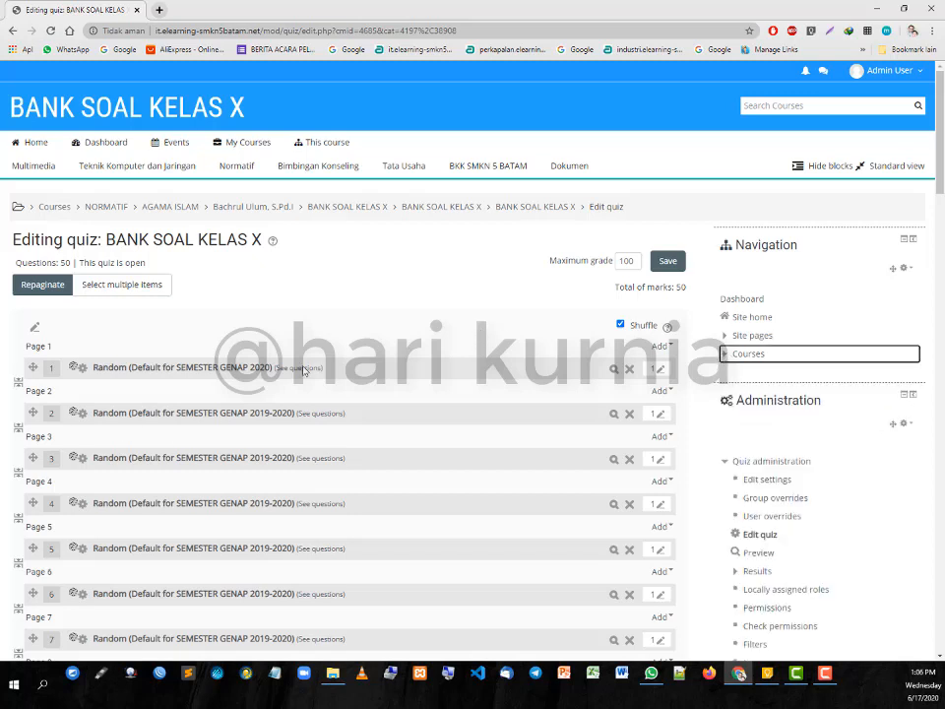